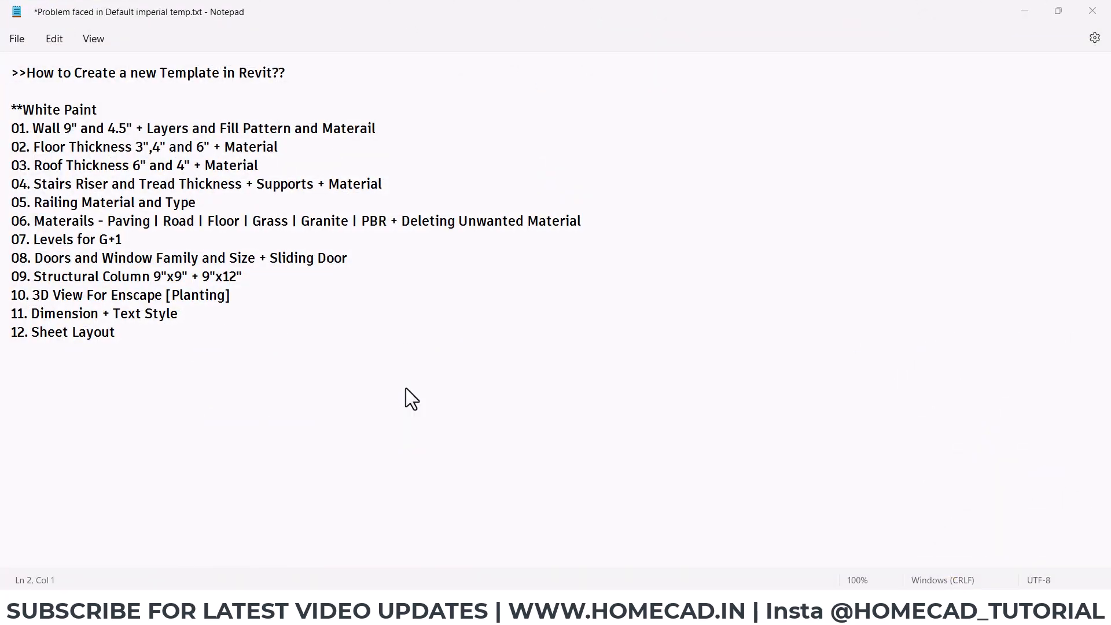
pyautogui.keyDown('ctrl'); pyautogui.scroll(5, 407, 390); pyautogui.keyUp('ctrl')
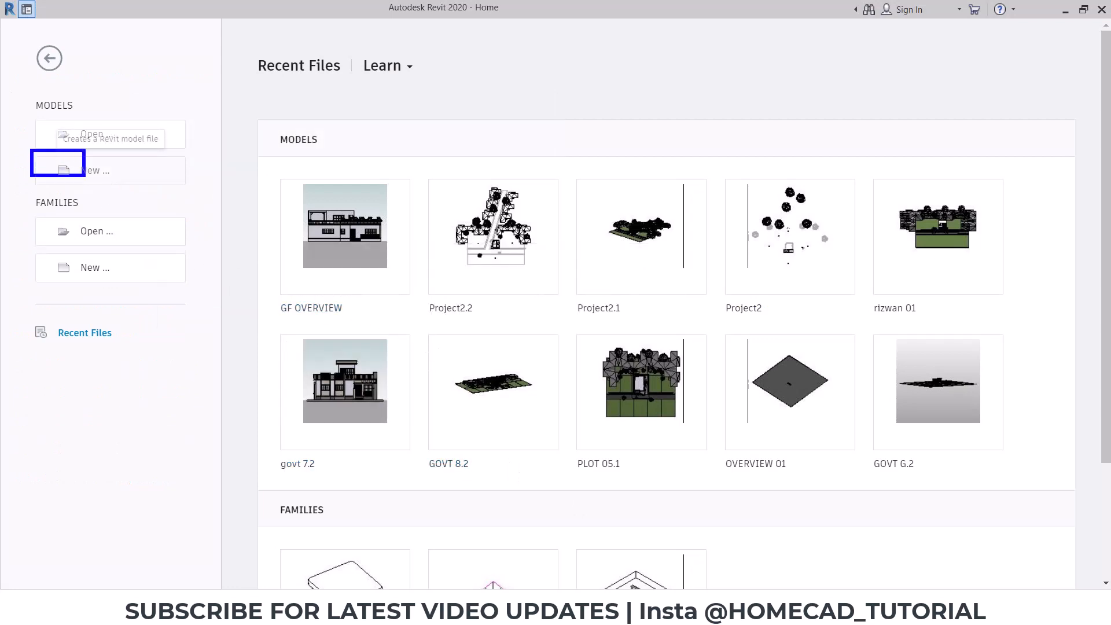
# Create a new project template based on the default.rte file from the US Imperial templates folder
pyautogui.click(145, 181)
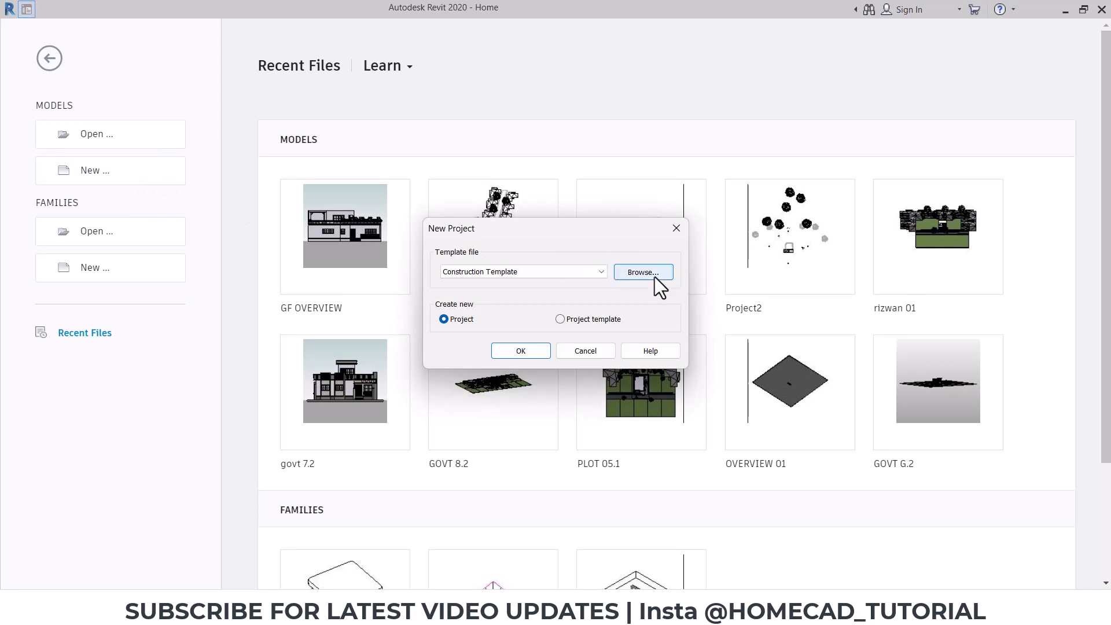
pyautogui.click(639, 272)
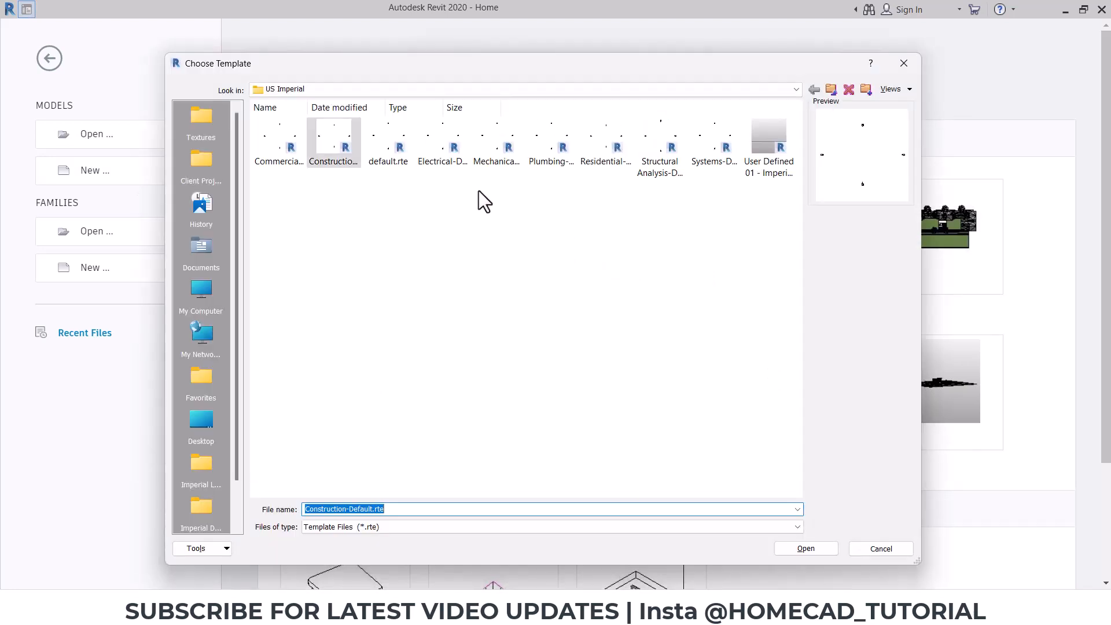
pyautogui.click(380, 140)
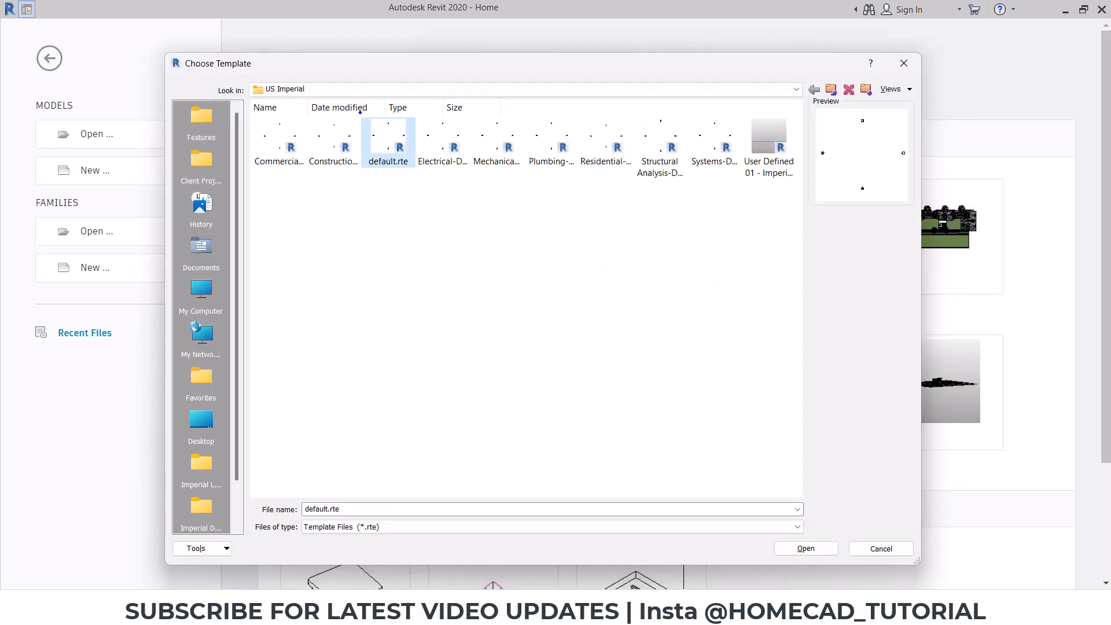
pyautogui.click(436, 86)
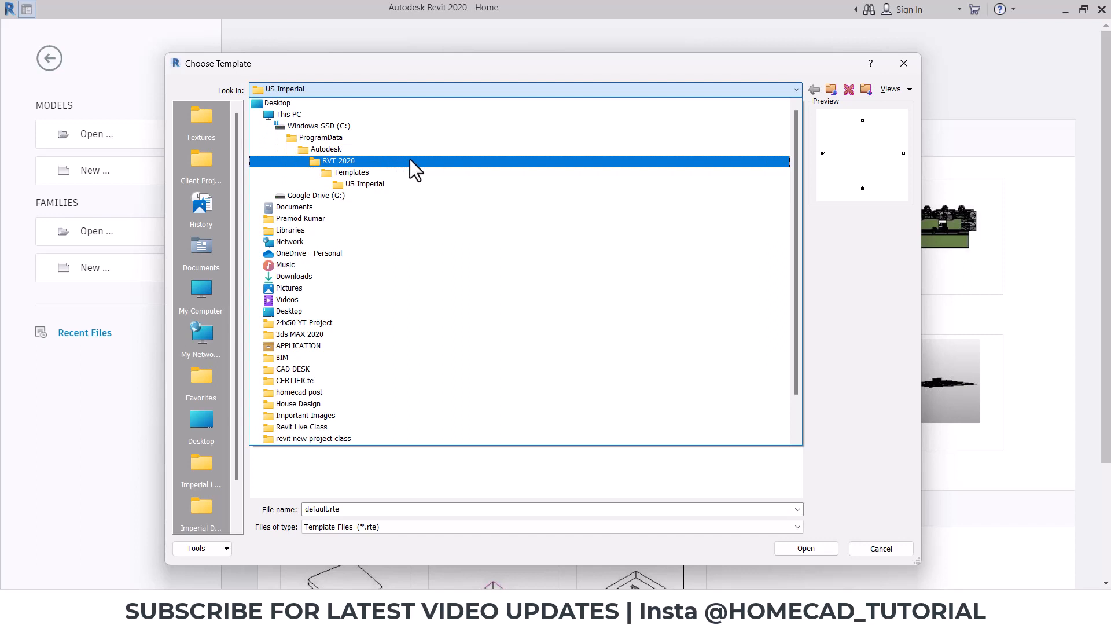
pyautogui.click(426, 183)
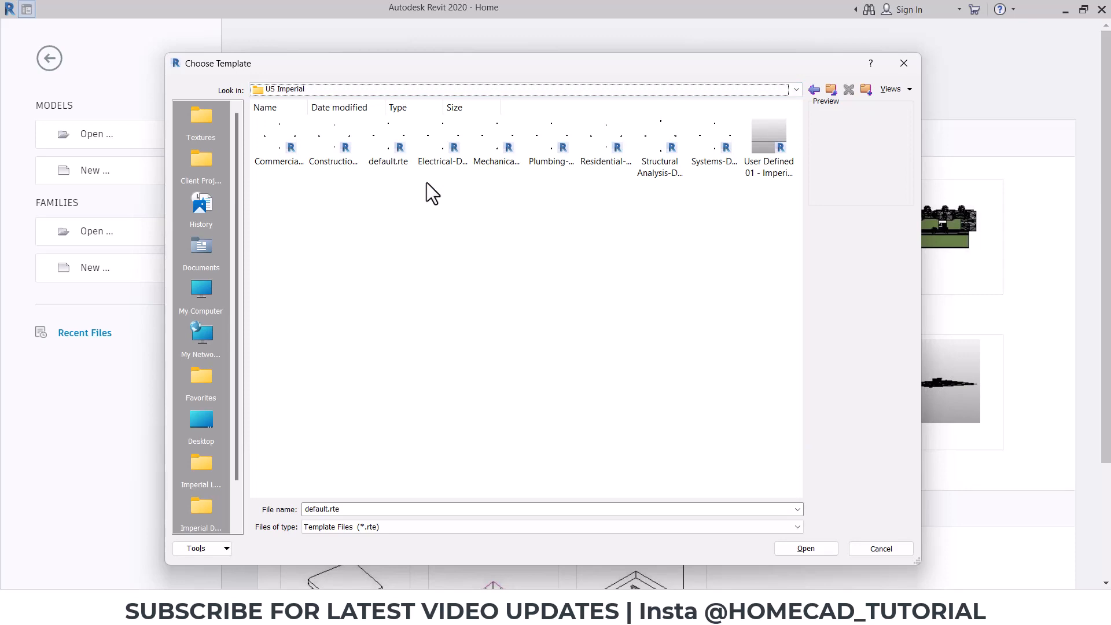
pyautogui.click(396, 148)
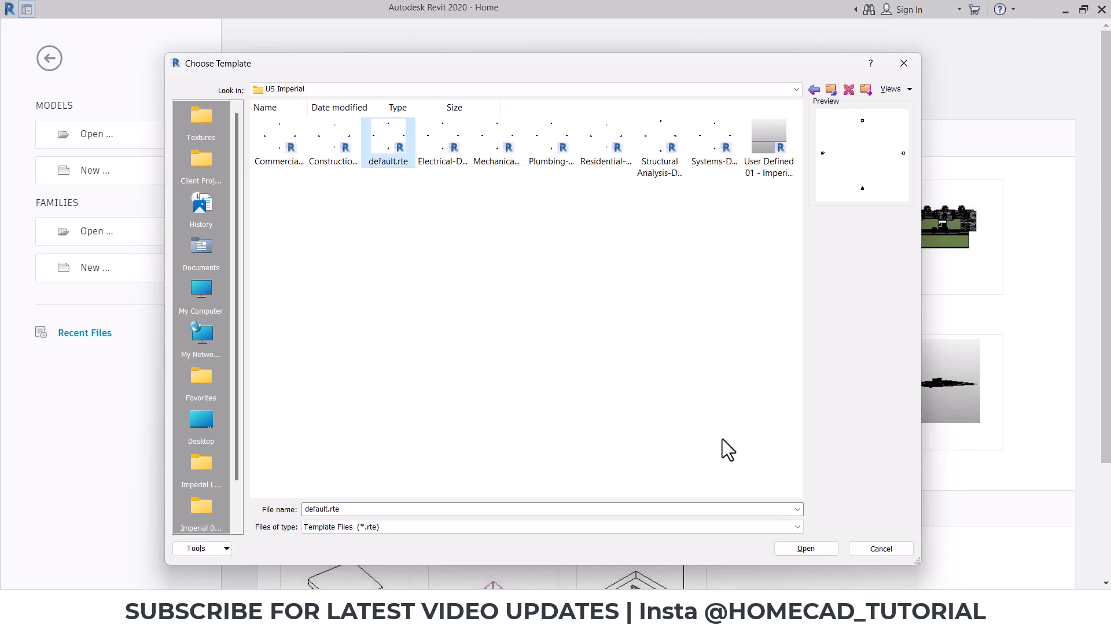
pyautogui.click(801, 546)
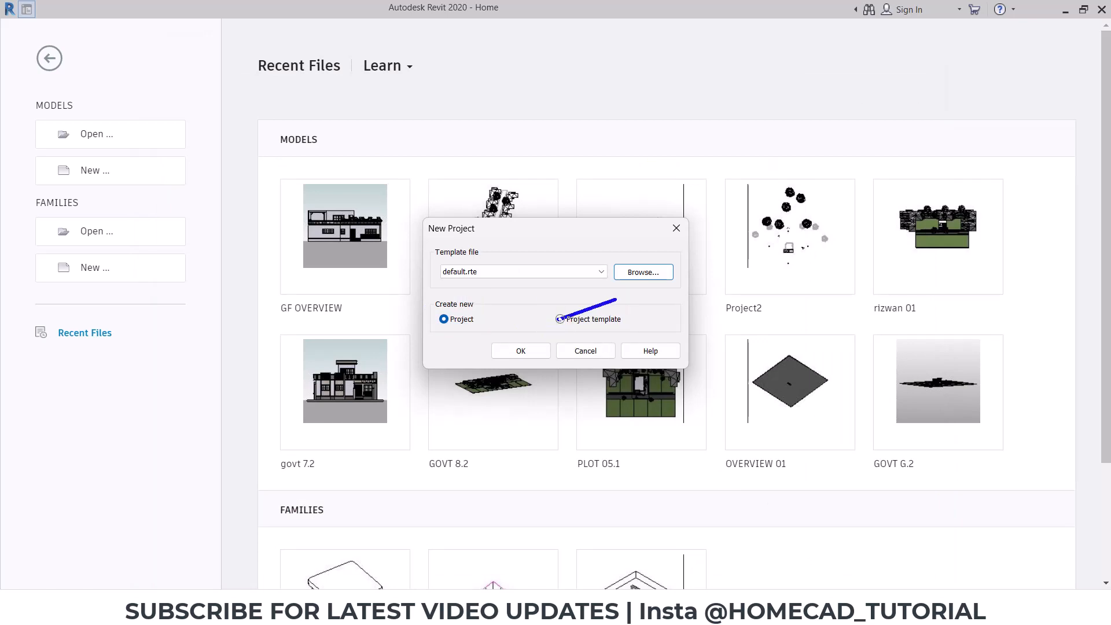
pyautogui.click(560, 320)
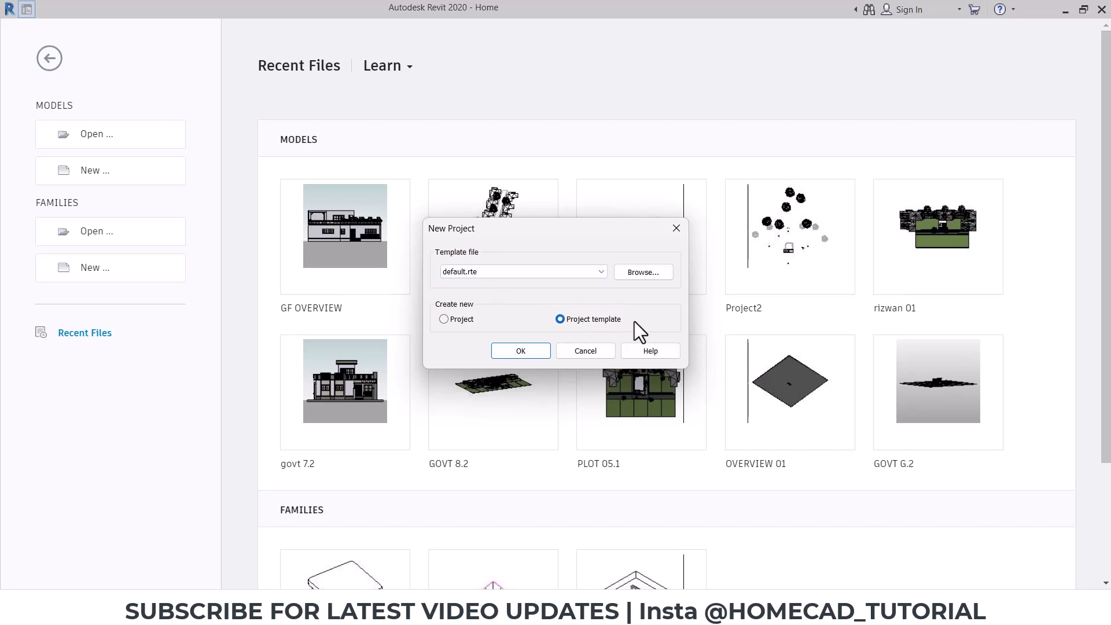
pyautogui.click(521, 350)
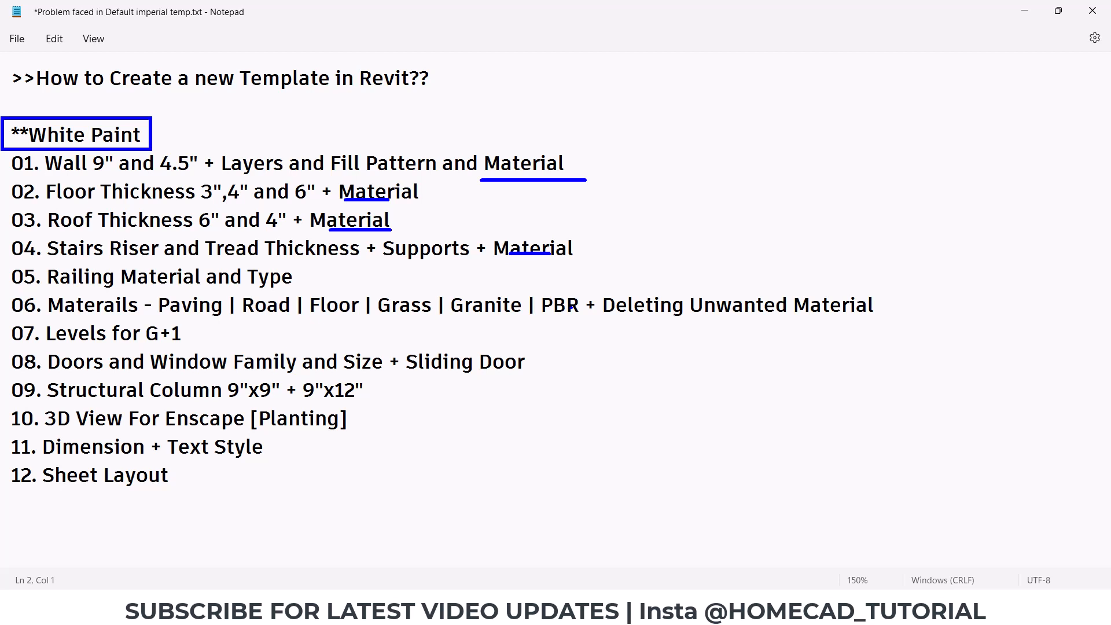
pyautogui.press('e')
pyautogui.moveTo(148, 125); pyautogui.dragTo(190, 110)
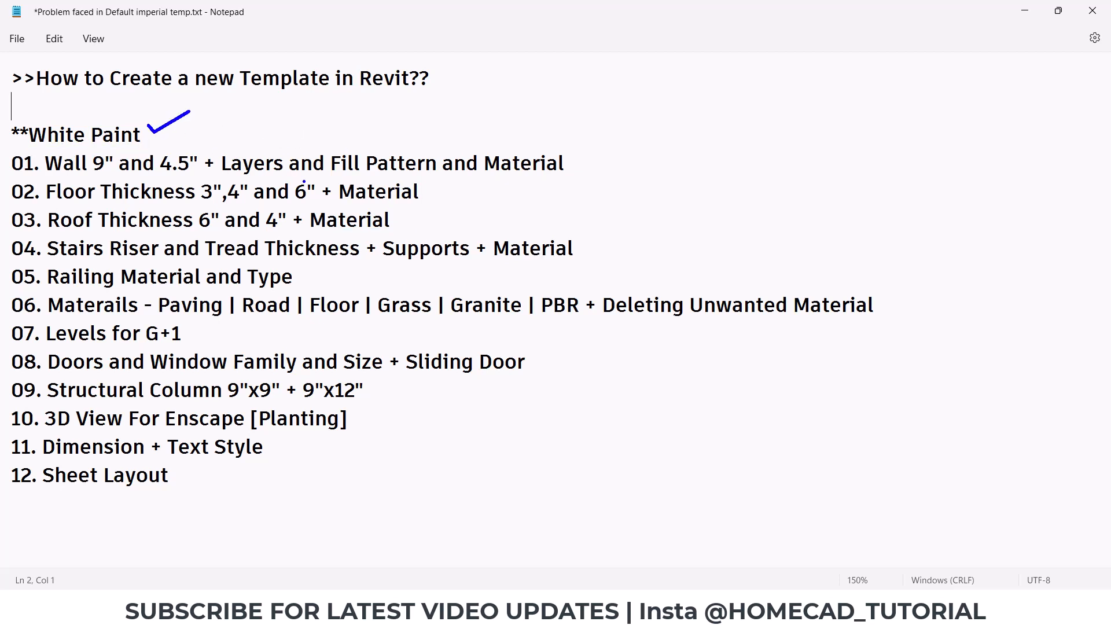
pyautogui.press('Escape')
# Switch to Revit and create a new material in the project's material browser
pyautogui.hotkey('alt', 'Tab')
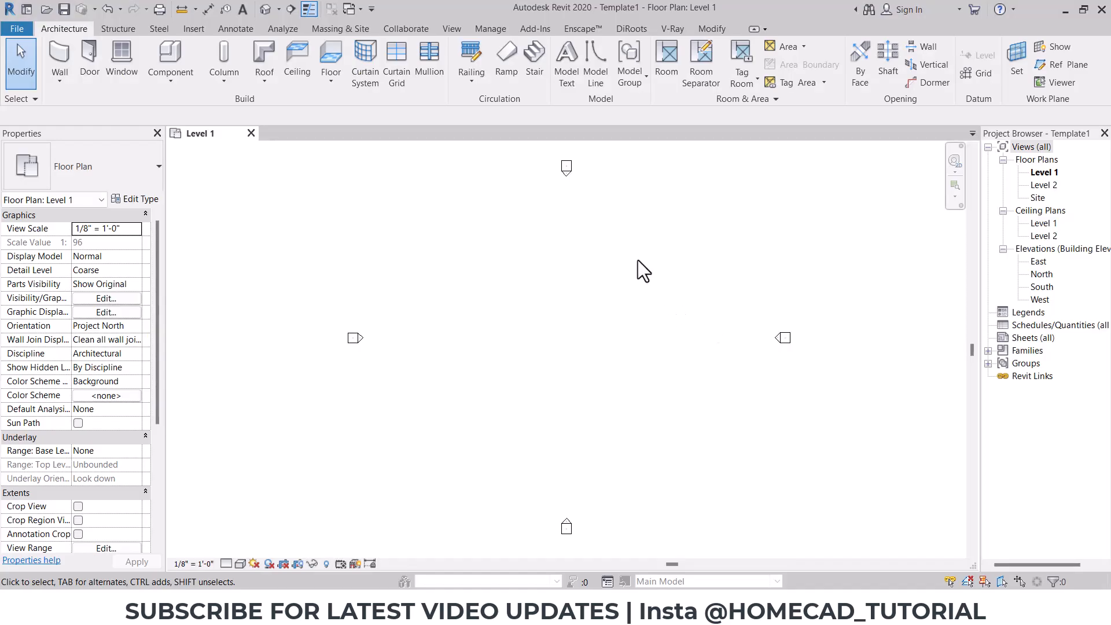
pyautogui.click(491, 30)
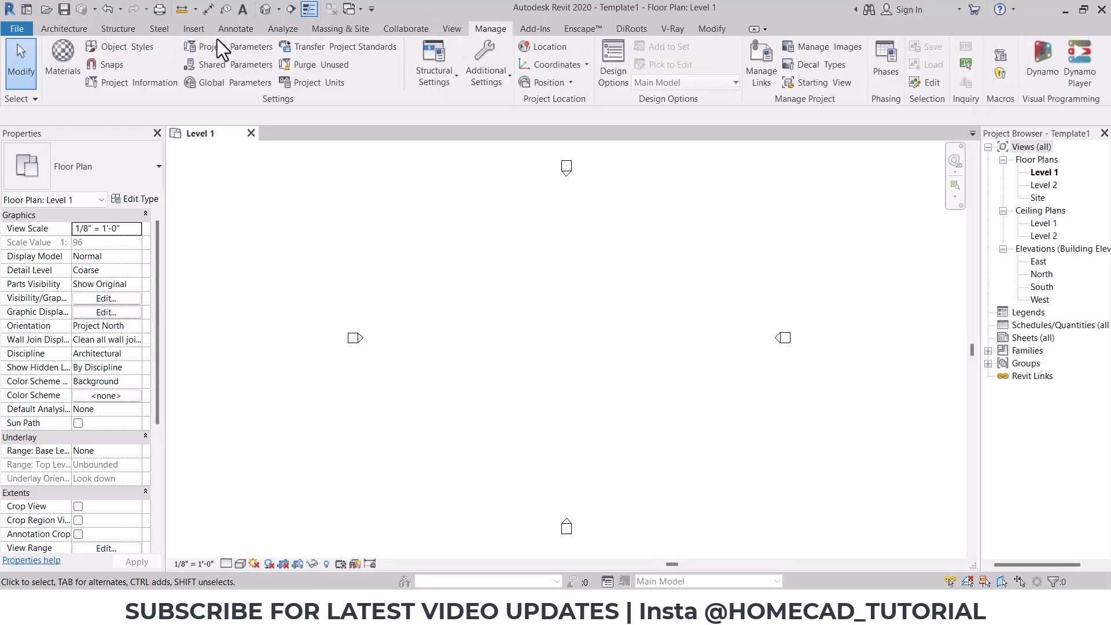
pyautogui.click(62, 61)
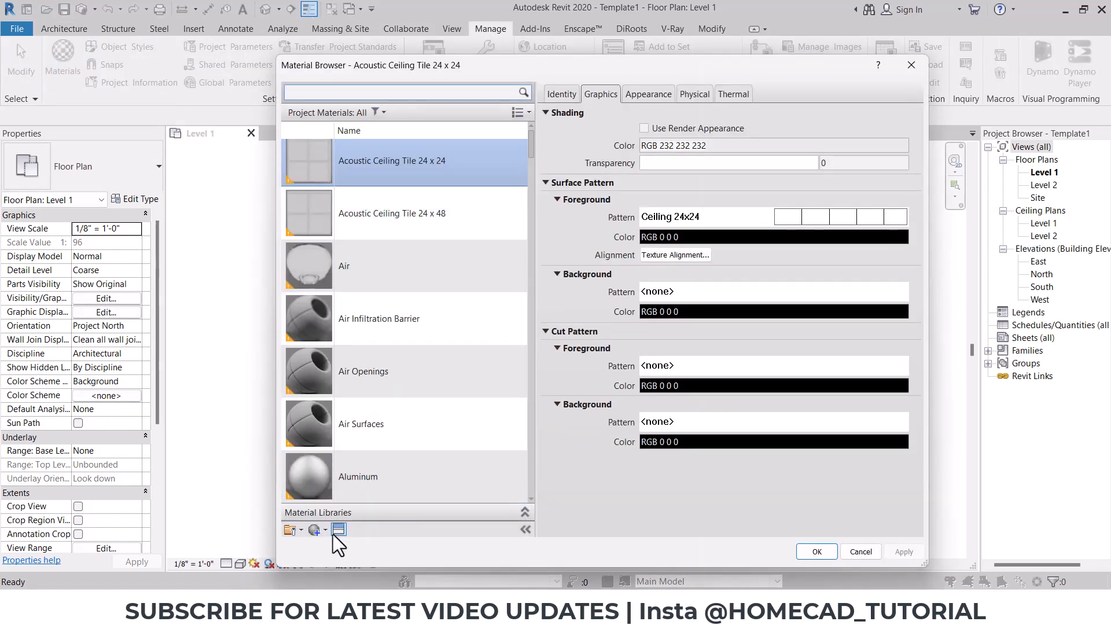
pyautogui.click(316, 530)
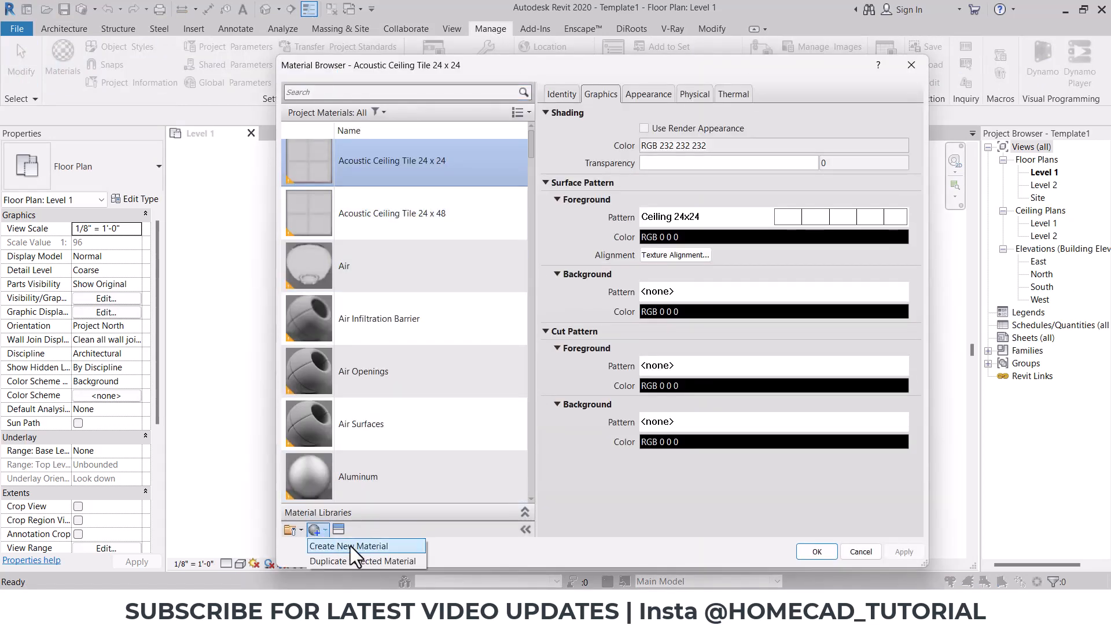
pyautogui.click(349, 546)
# Name the new material 01 White Paint and set its class to Paint
pyautogui.click(559, 94)
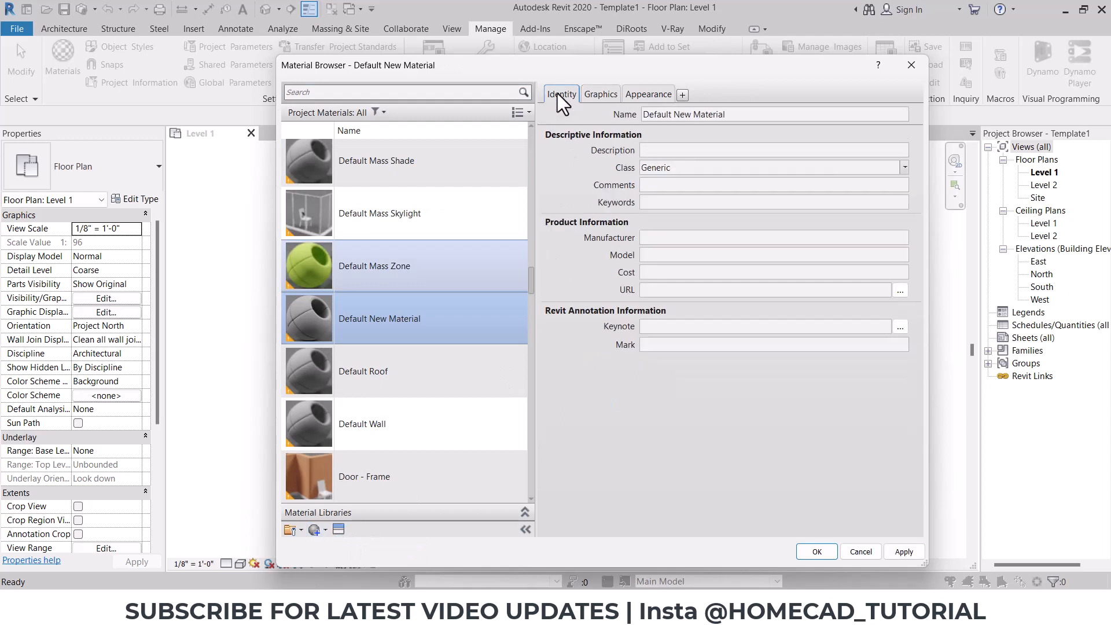
pyautogui.click(752, 113)
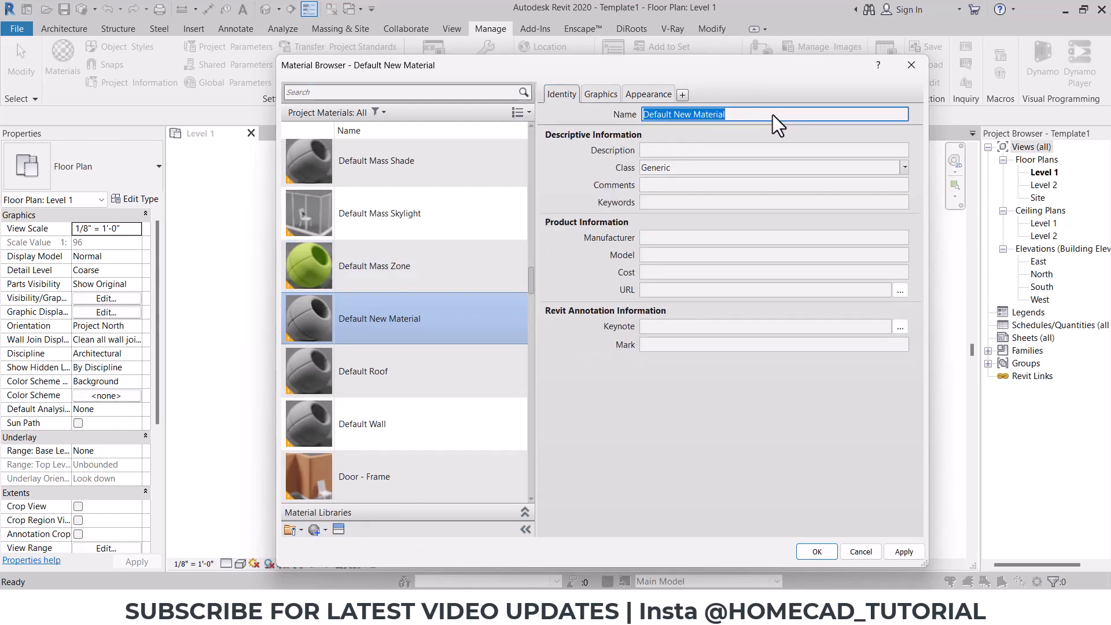
pyautogui.write('01 W')
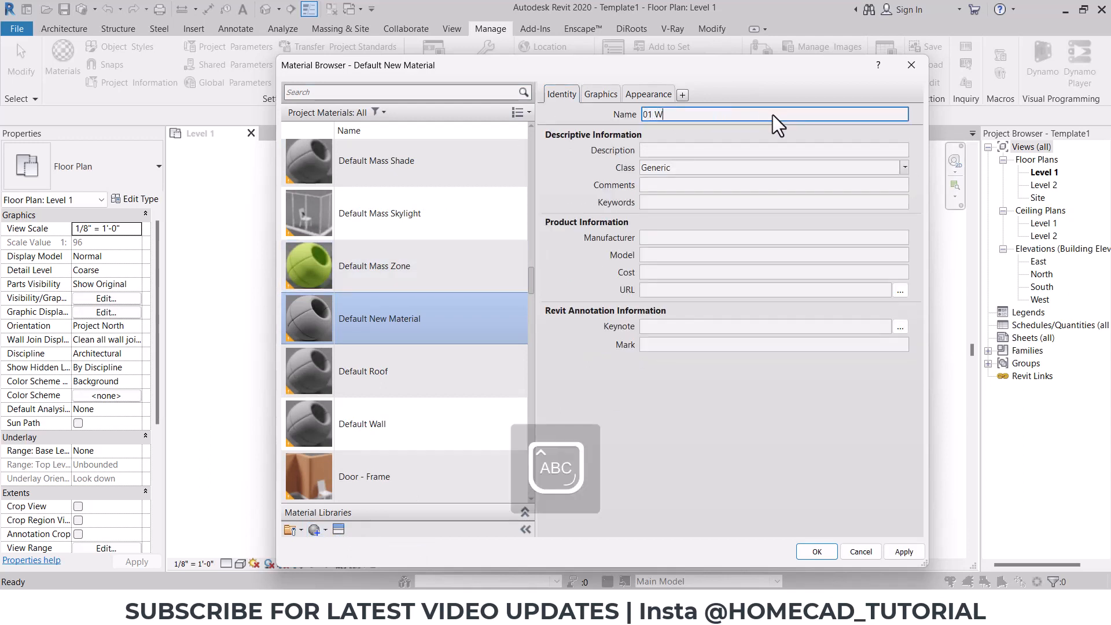
pyautogui.write('hite Paint')
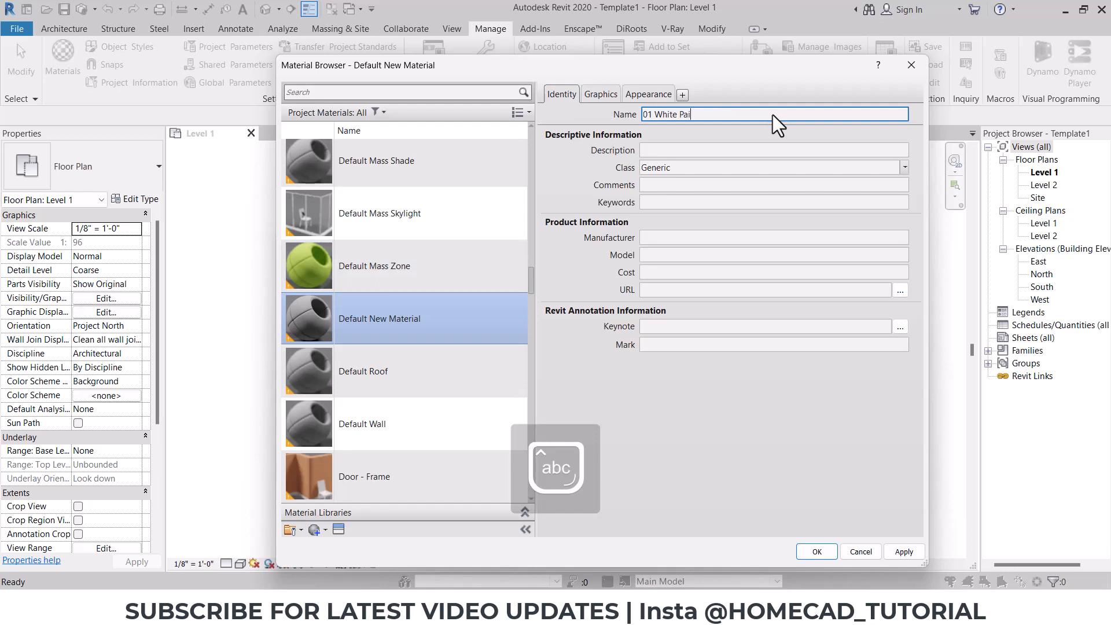
pyautogui.click(905, 165)
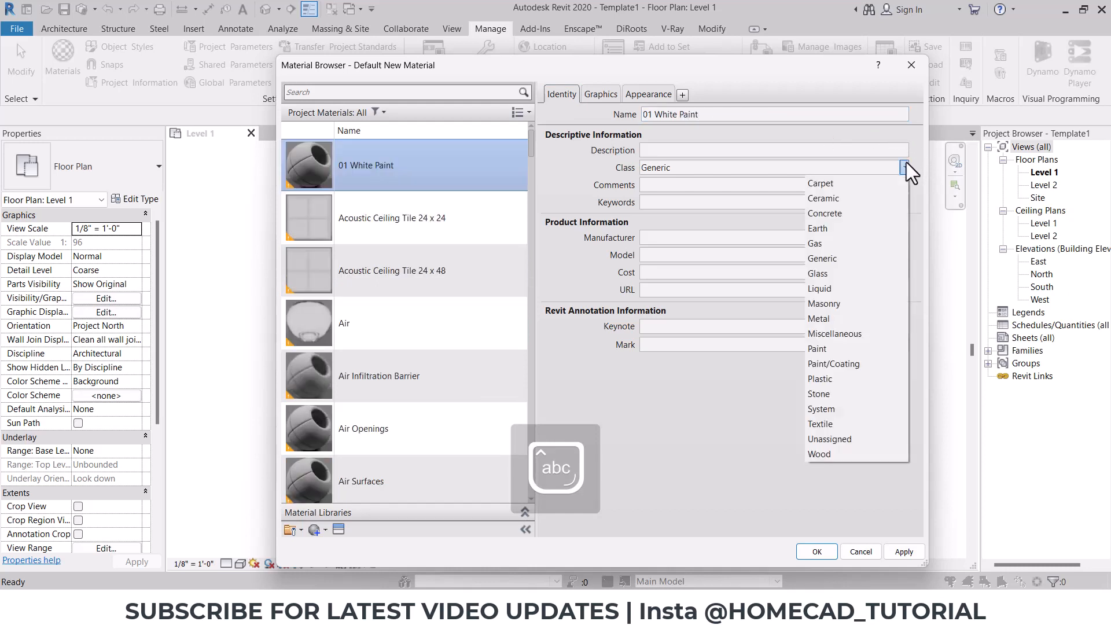
pyautogui.click(828, 348)
# Make 01 White Paint's shading use the render appearance, and replace its appearance asset with the glossy wall paint Cool White
pyautogui.click(600, 94)
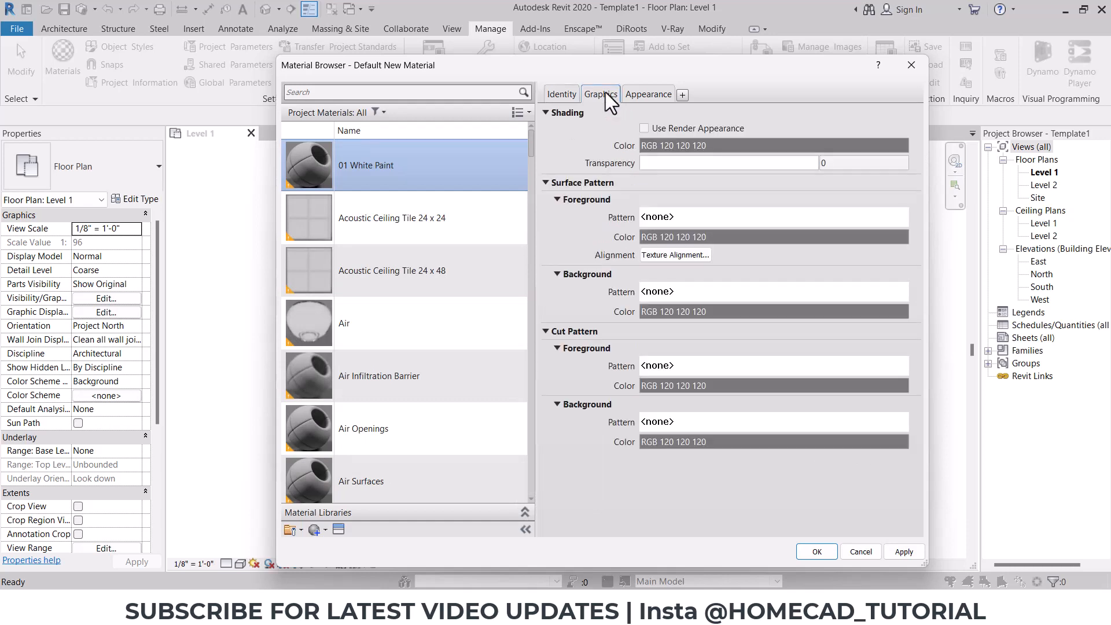
pyautogui.click(644, 128)
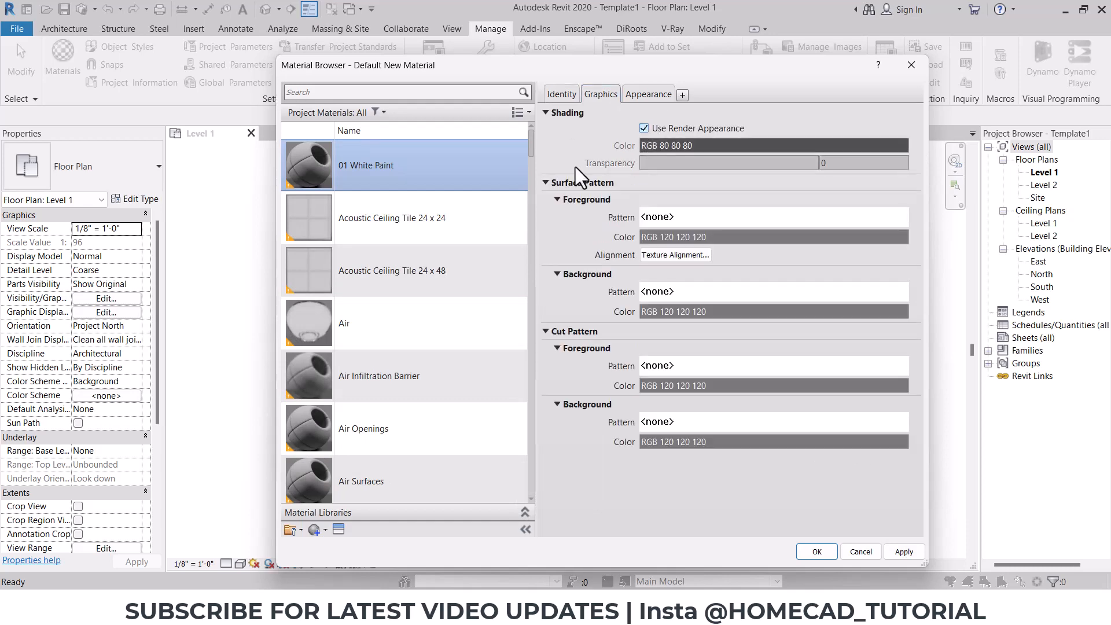
pyautogui.click(636, 93)
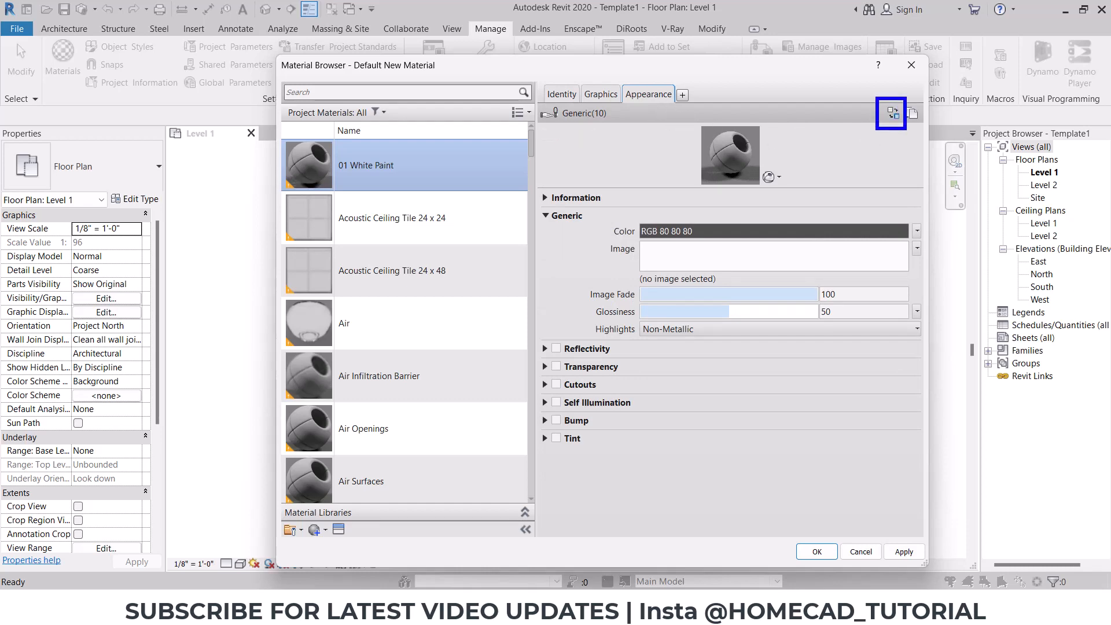
pyautogui.click(893, 113)
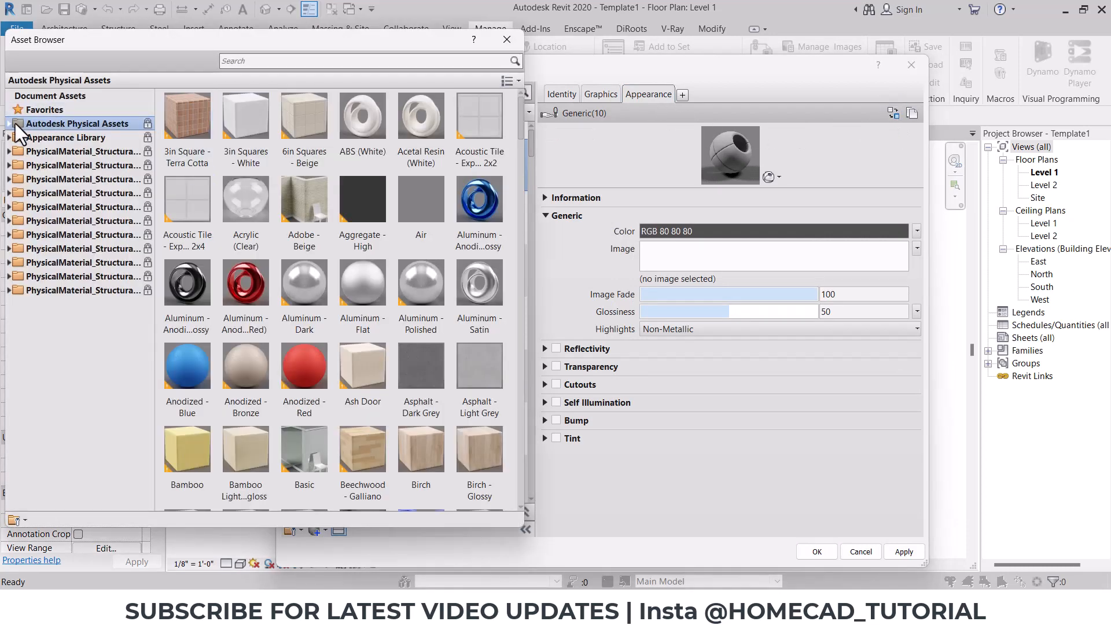
pyautogui.click(9, 138)
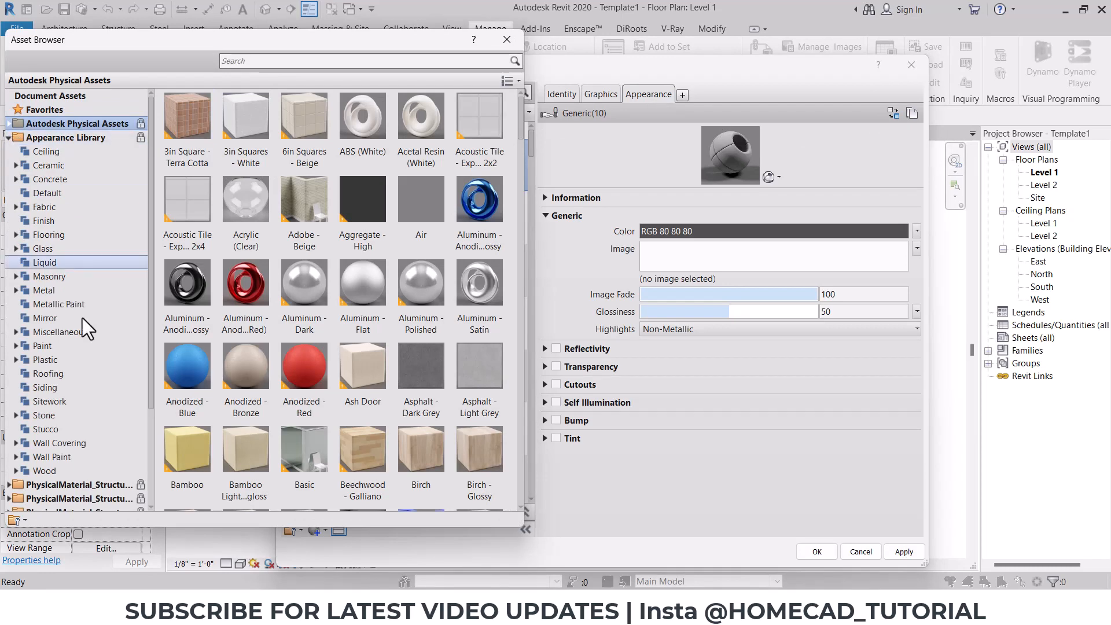
pyautogui.click(15, 457)
pyautogui.click(55, 469)
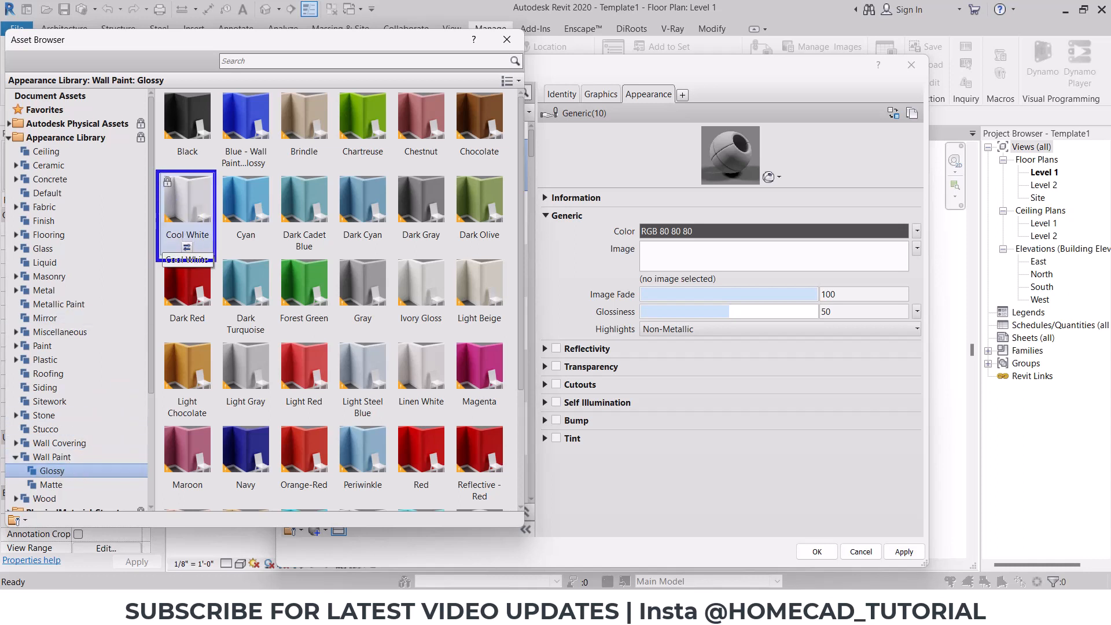
pyautogui.click(184, 245)
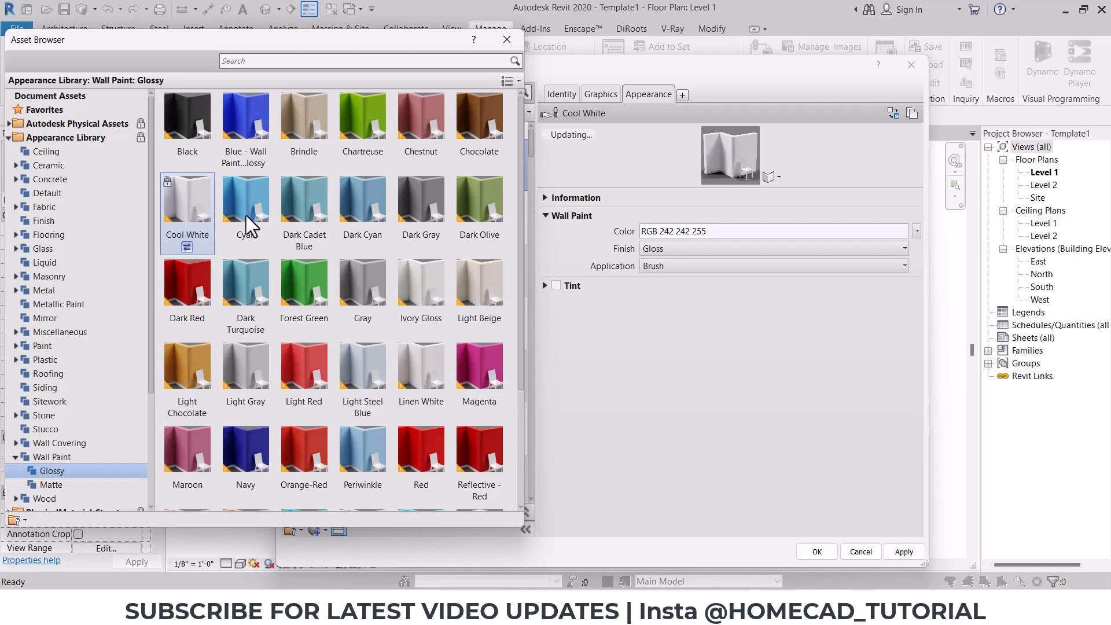
pyautogui.click(503, 40)
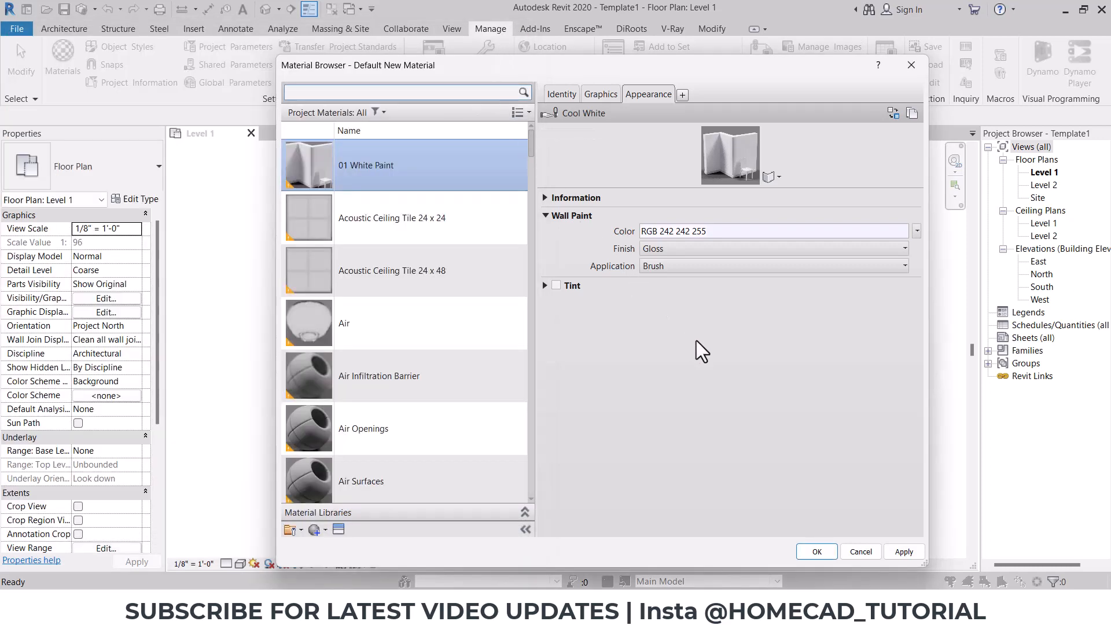
pyautogui.click(816, 551)
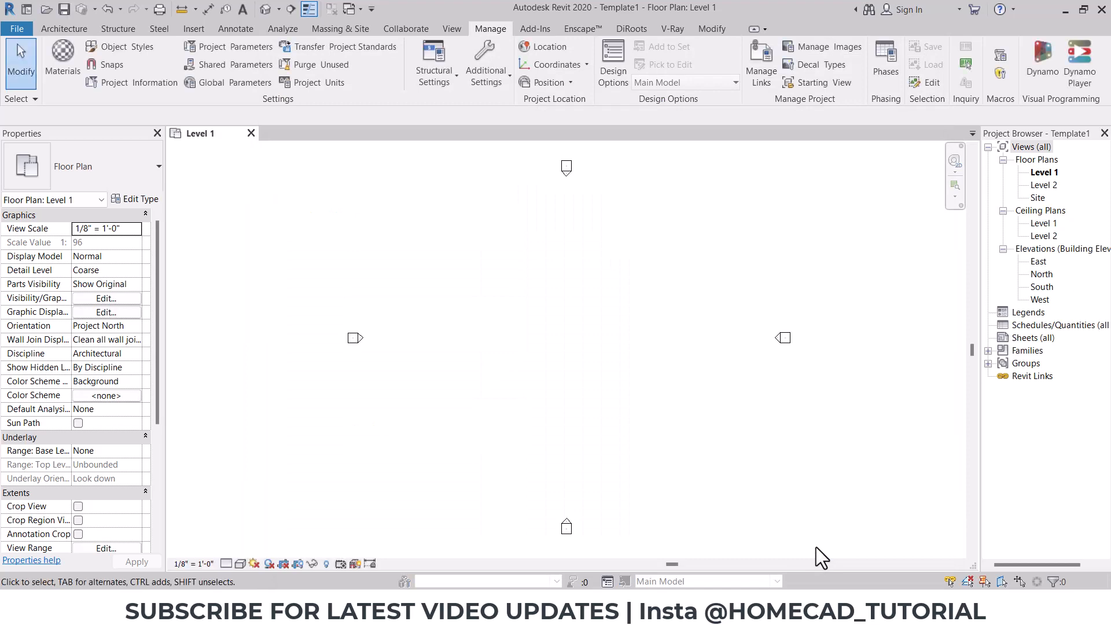
# Start an architectural wall and duplicate the basic wall type Generic - 8" as a new type named Wall 9 inches
pyautogui.hotkey('alt', 'Tab')
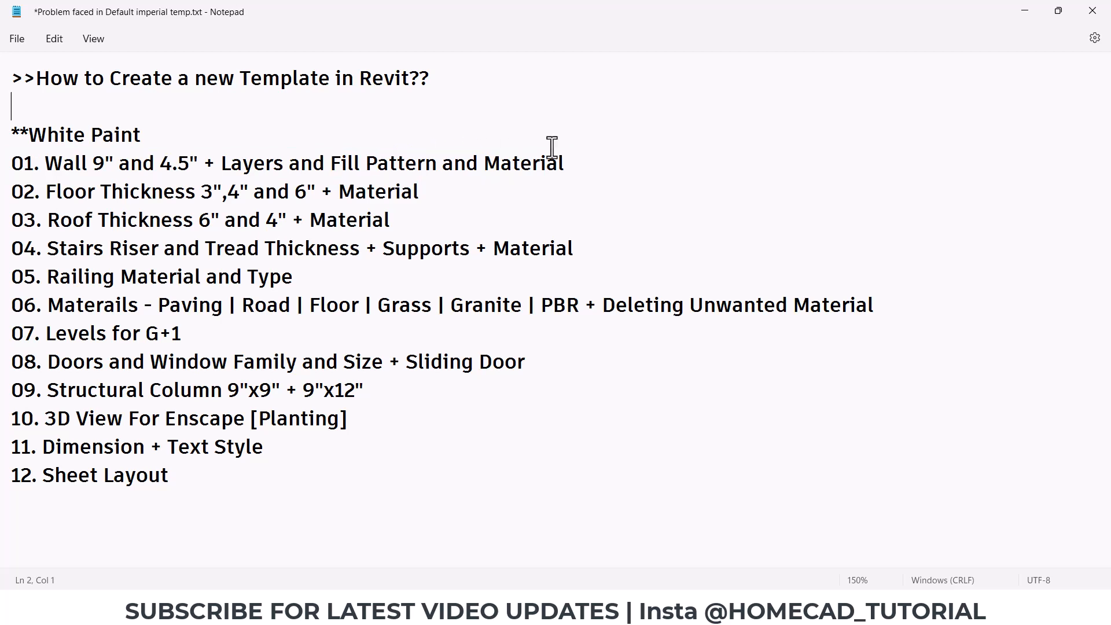
pyautogui.click(1032, 5)
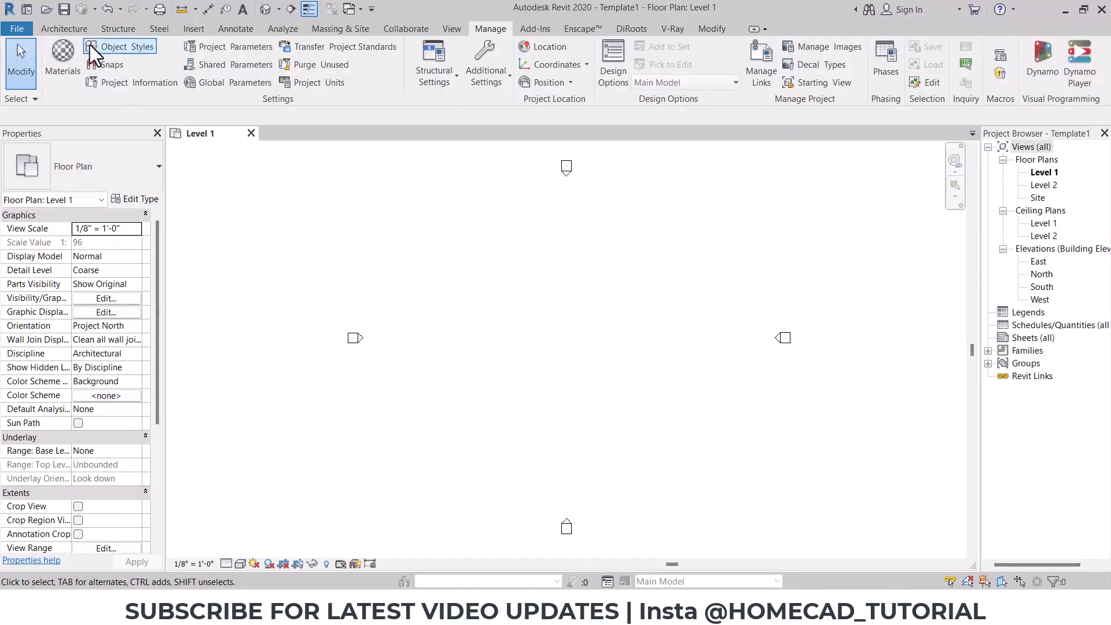
pyautogui.click(66, 27)
pyautogui.click(61, 78)
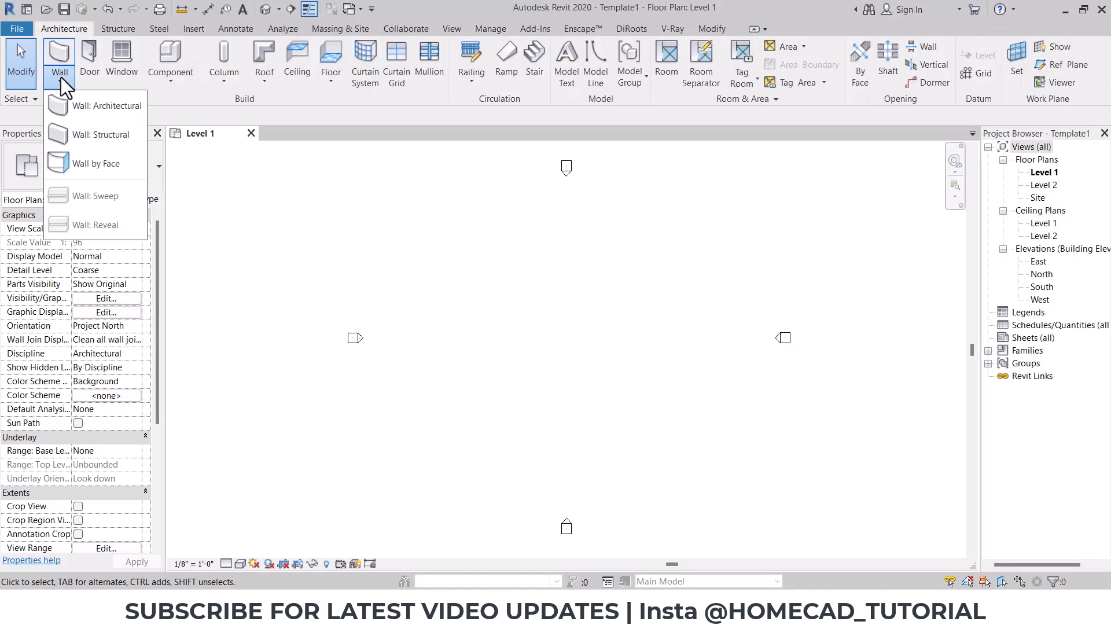
pyautogui.click(90, 105)
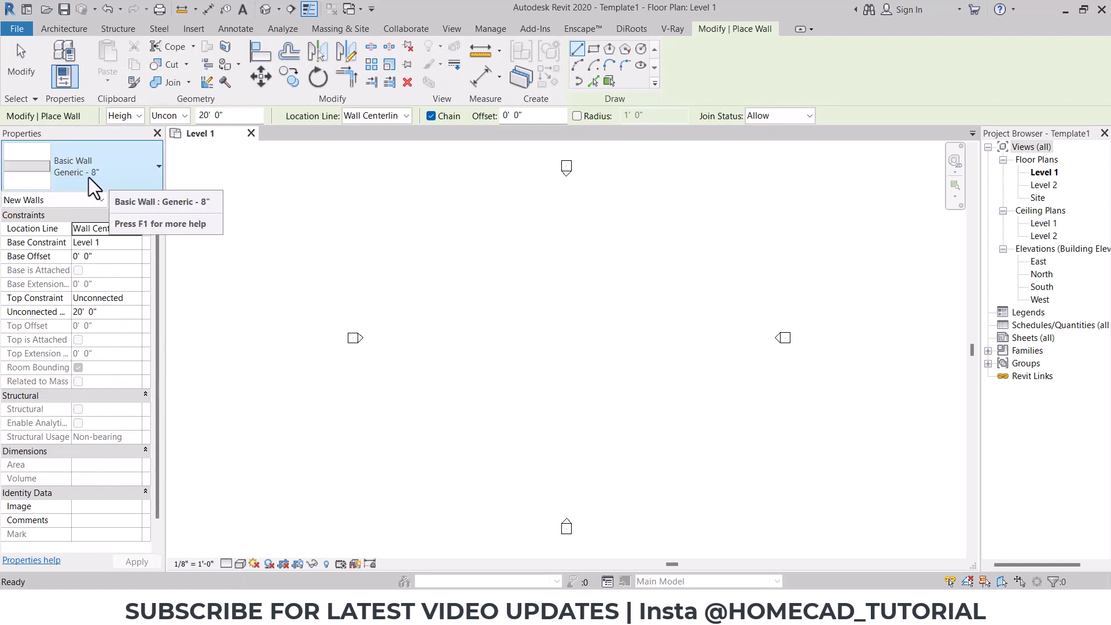
pyautogui.click(138, 199)
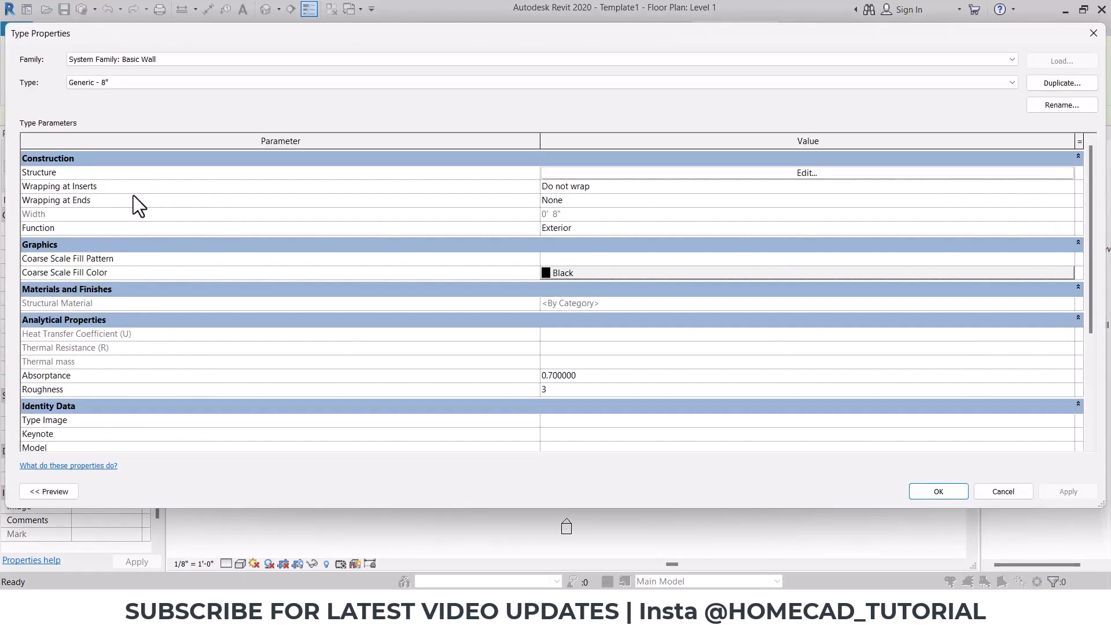
pyautogui.click(1061, 82)
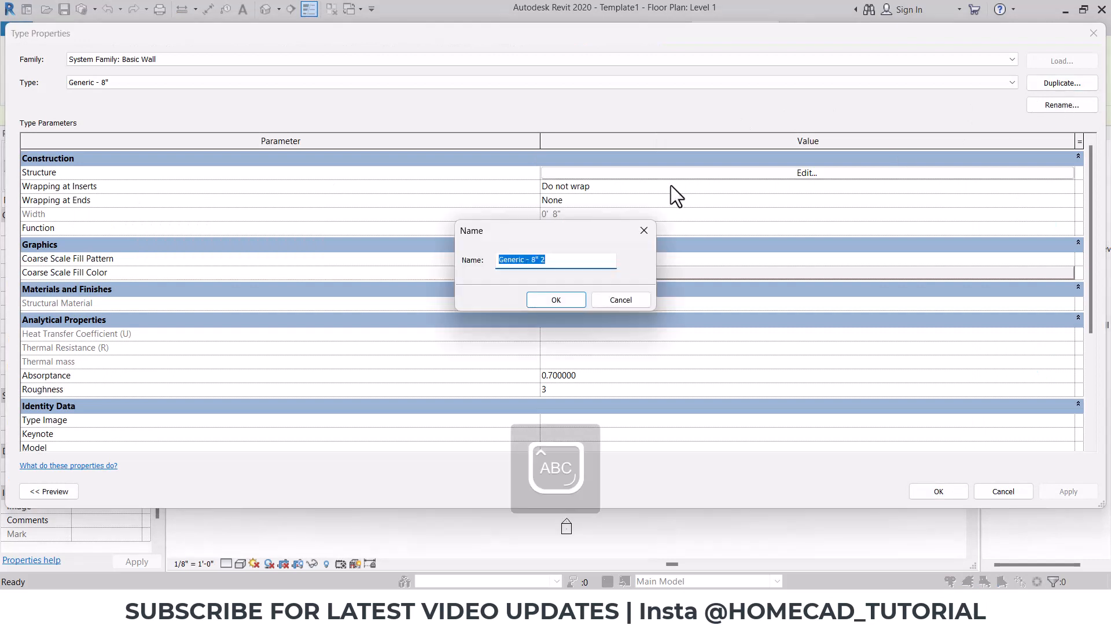
pyautogui.write('Wall 9 ')
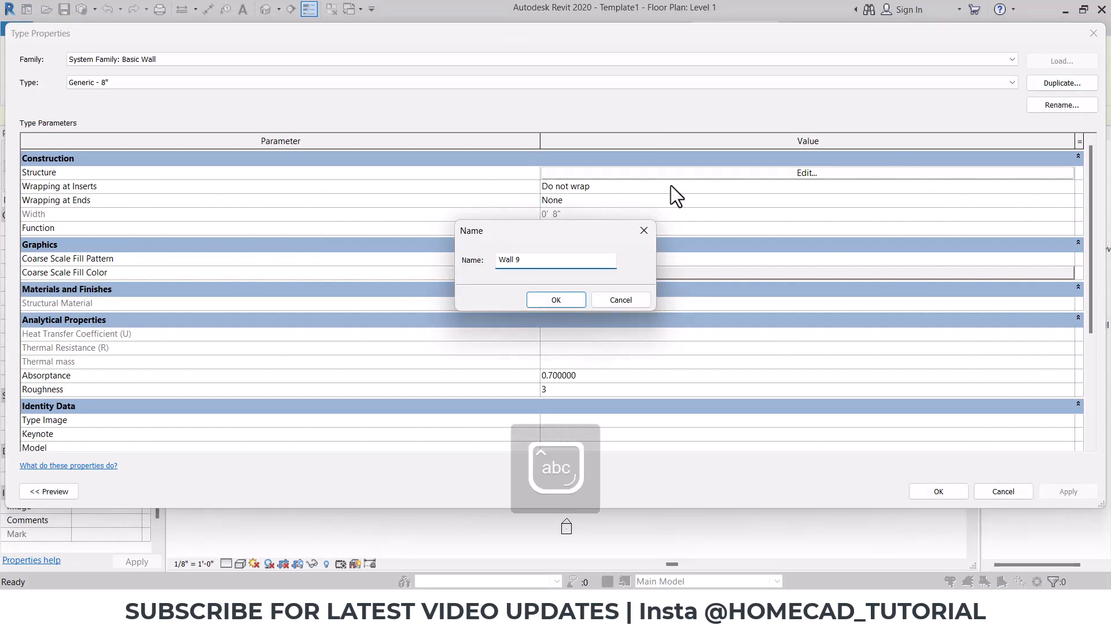
pyautogui.write('inches')
pyautogui.click(555, 298)
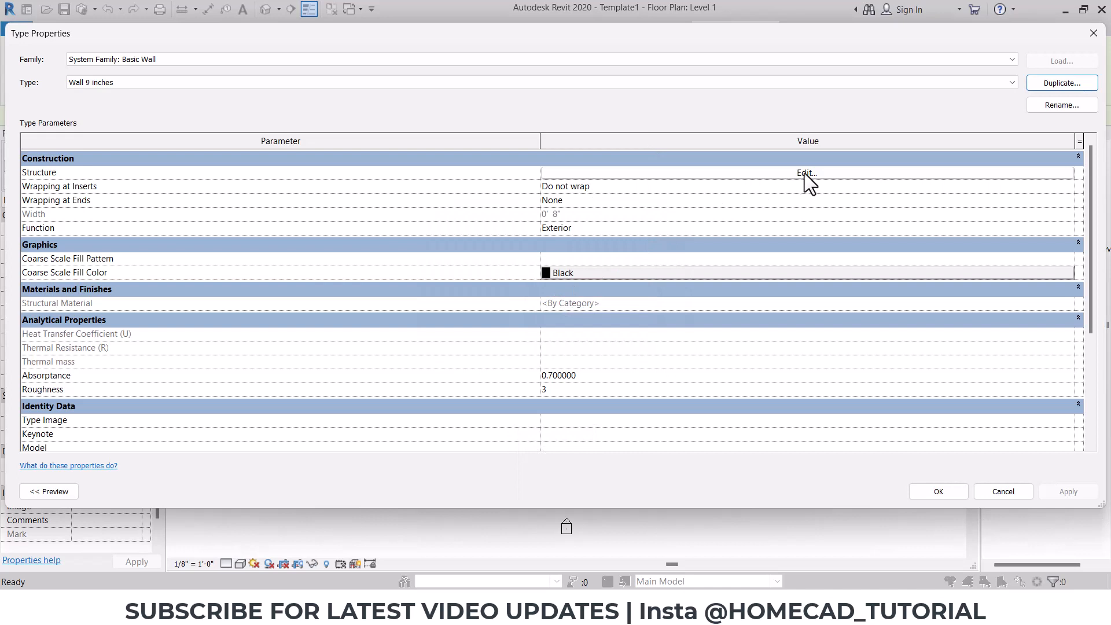
# Open the layer structure of Wall 9 inches with the structure layer's thickness ready for editing
pyautogui.click(805, 172)
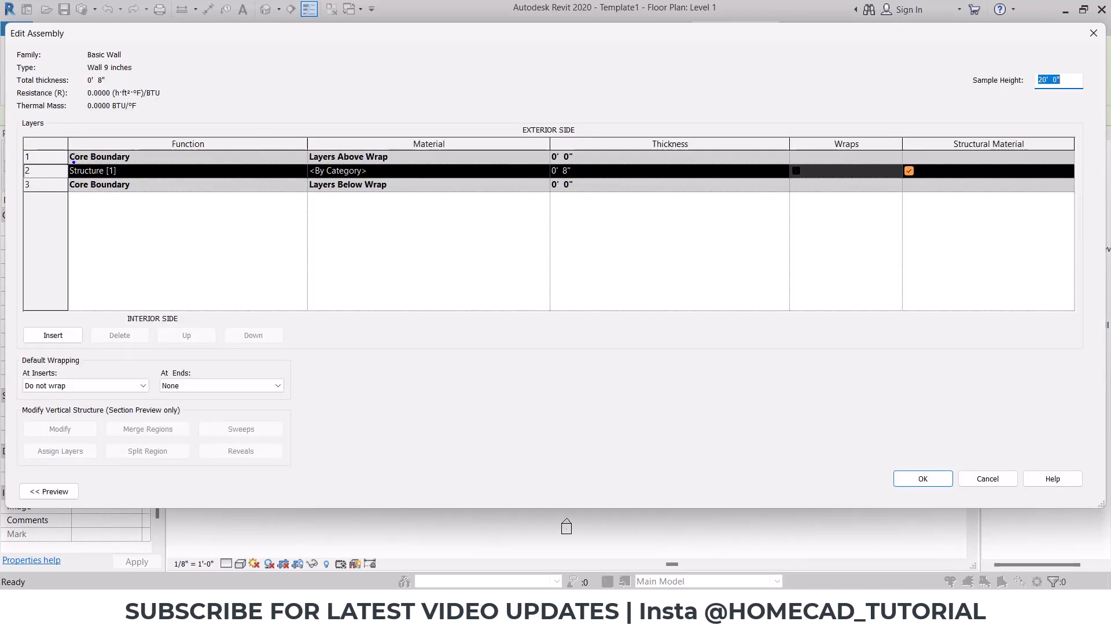
pyautogui.click(430, 173)
pyautogui.click(593, 173)
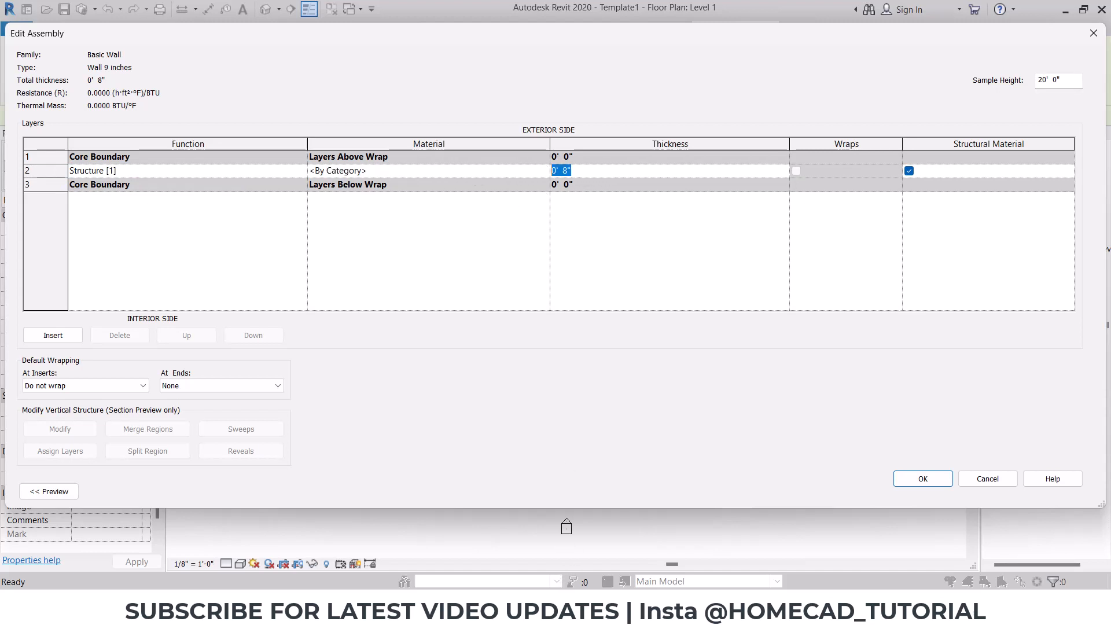
# Switch to Calculator and work out the wall core's thickness by subtracting 0.4 twice from 9
pyautogui.press('super')
pyautogui.click(588, 191)
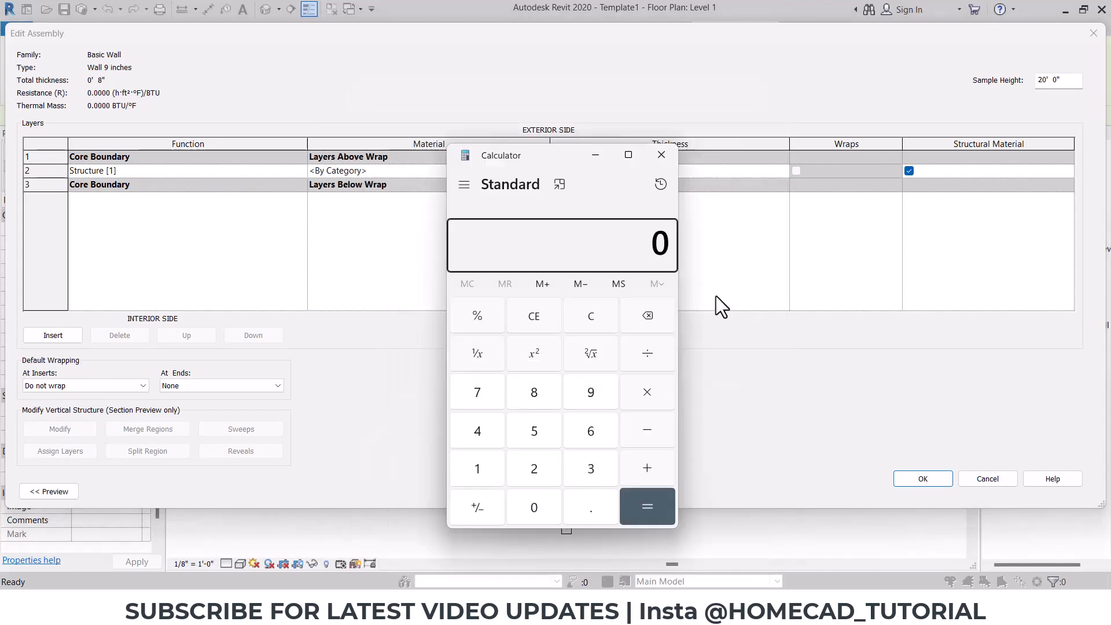
pyautogui.click(586, 394)
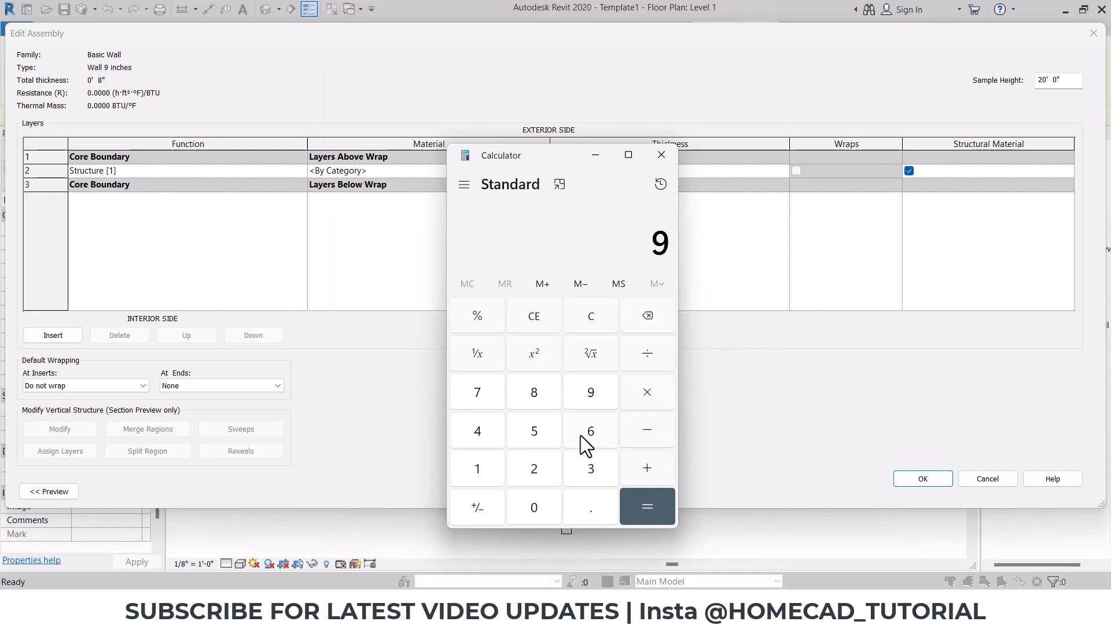
pyautogui.click(648, 440)
pyautogui.click(531, 509)
pyautogui.click(581, 502)
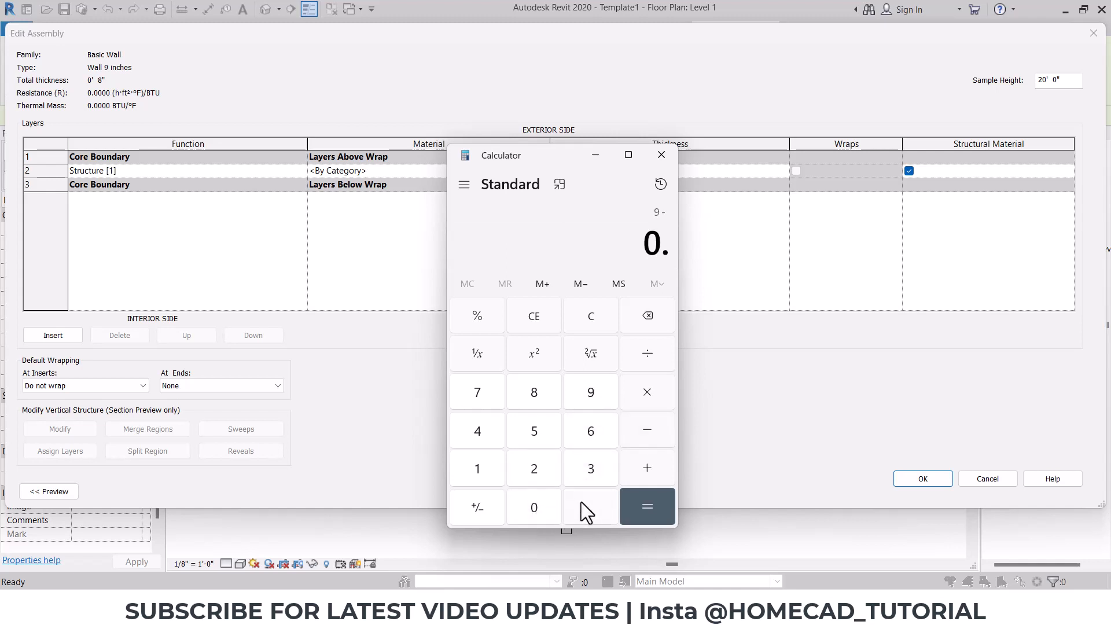
pyautogui.click(478, 429)
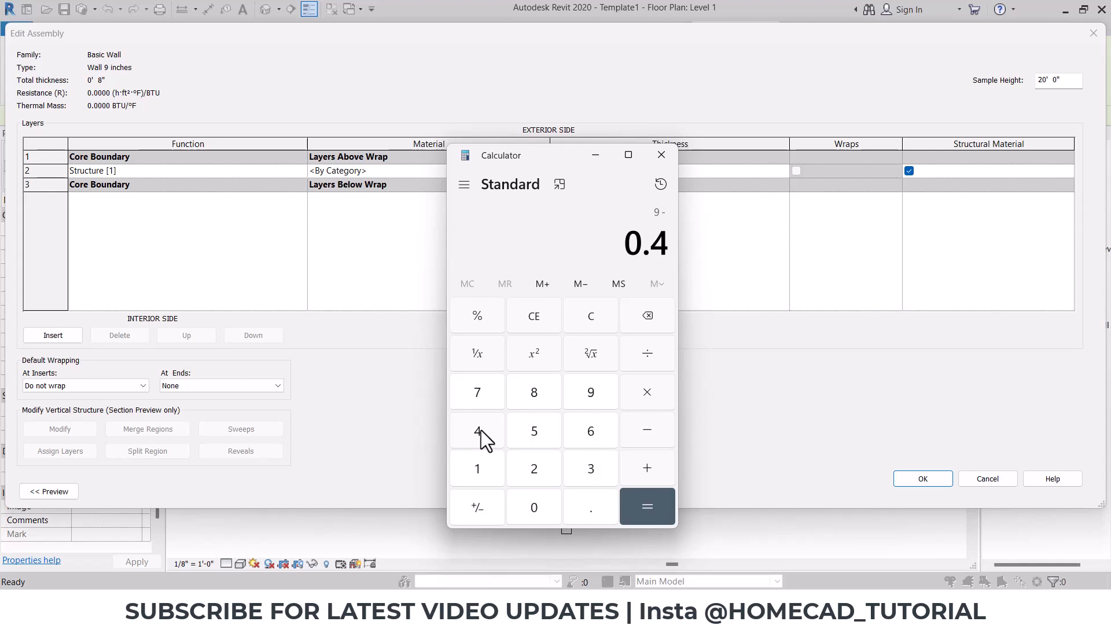
pyautogui.click(640, 436)
pyautogui.click(543, 505)
pyautogui.click(589, 507)
pyautogui.click(492, 439)
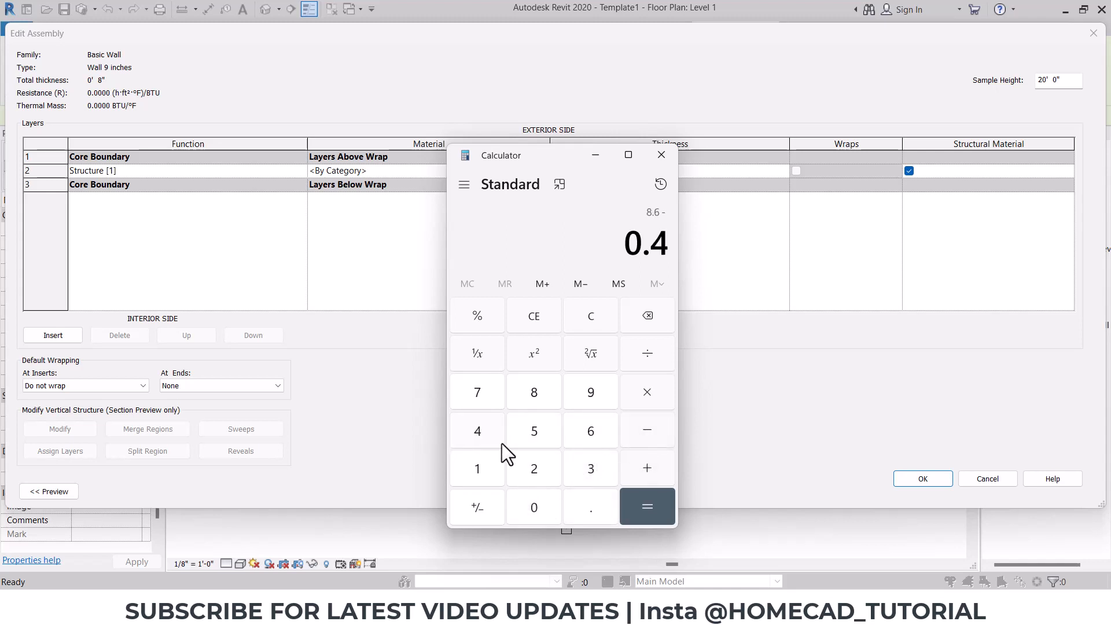
pyautogui.click(649, 506)
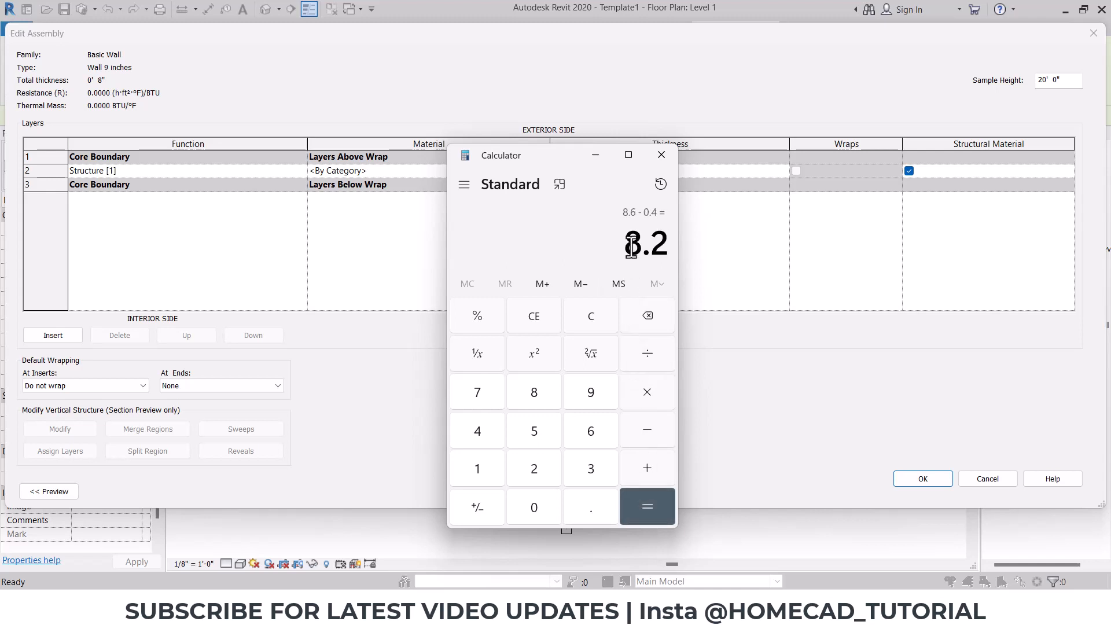
# Return to Revit and set the structure layer's thickness to 8.2"
pyautogui.click(592, 155)
pyautogui.write('8.2"')
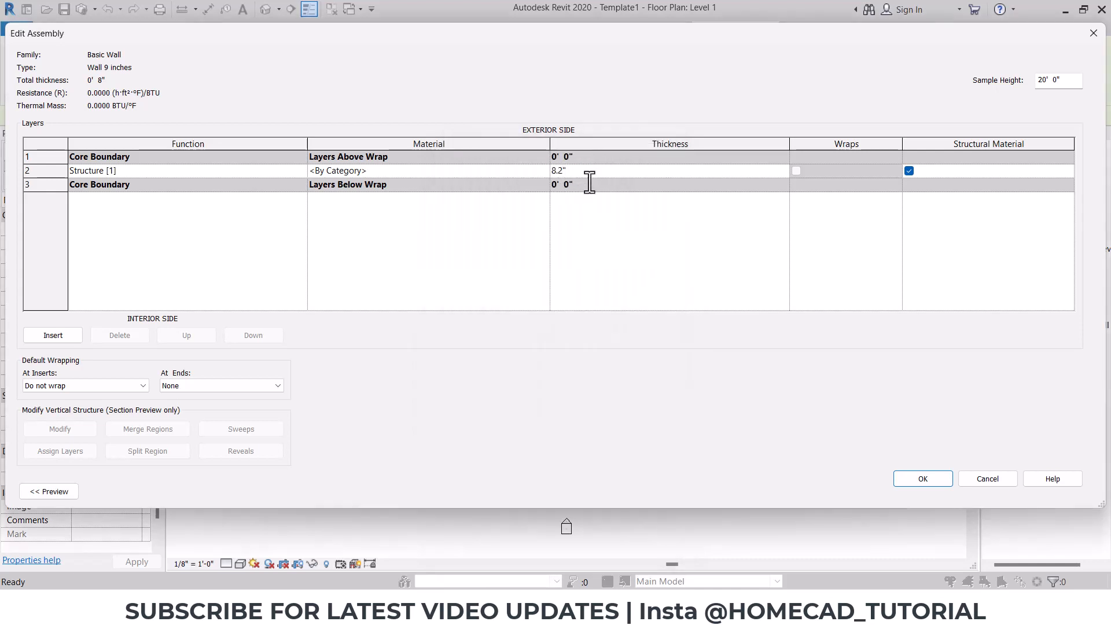
pyautogui.press('Return')
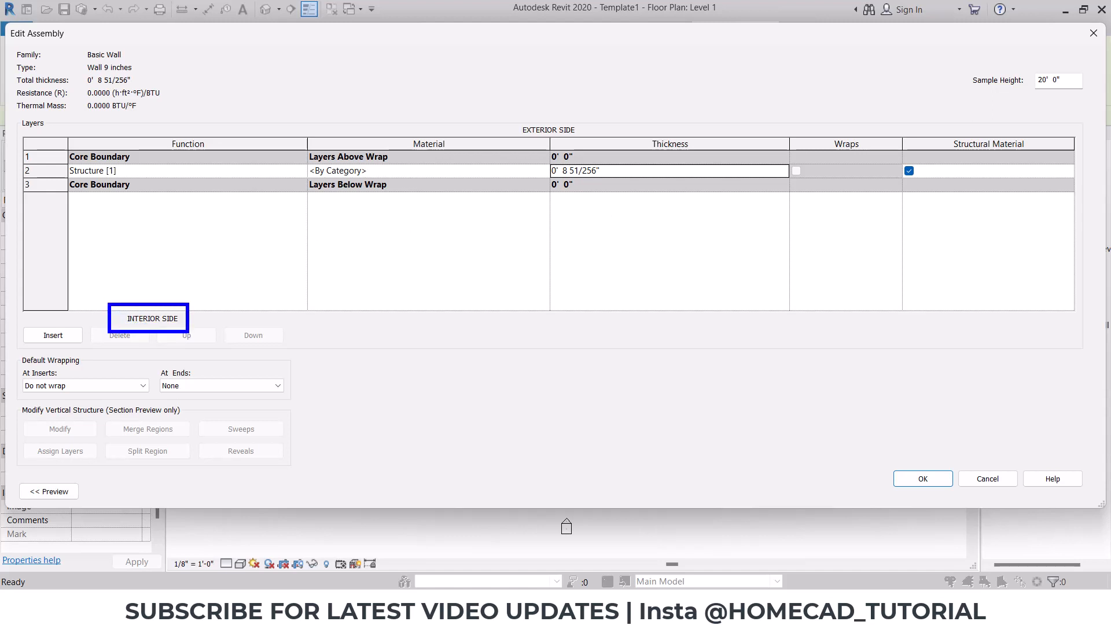
# Insert a layer on the exterior side, outside the core boundary, with a thickness of 0.4"
pyautogui.click(59, 337)
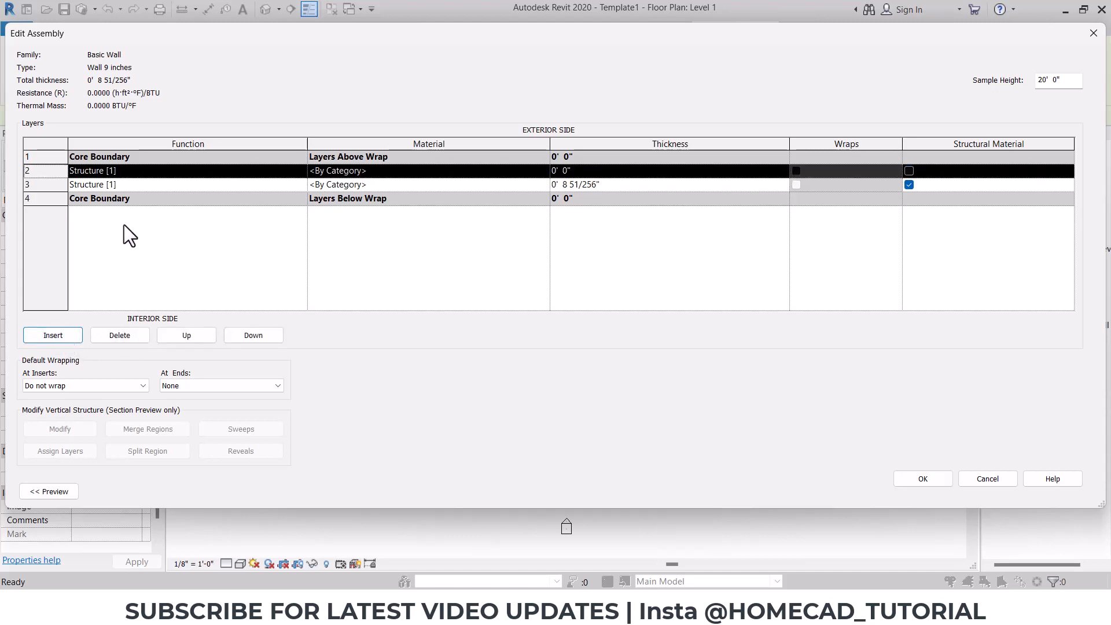
pyautogui.click(188, 336)
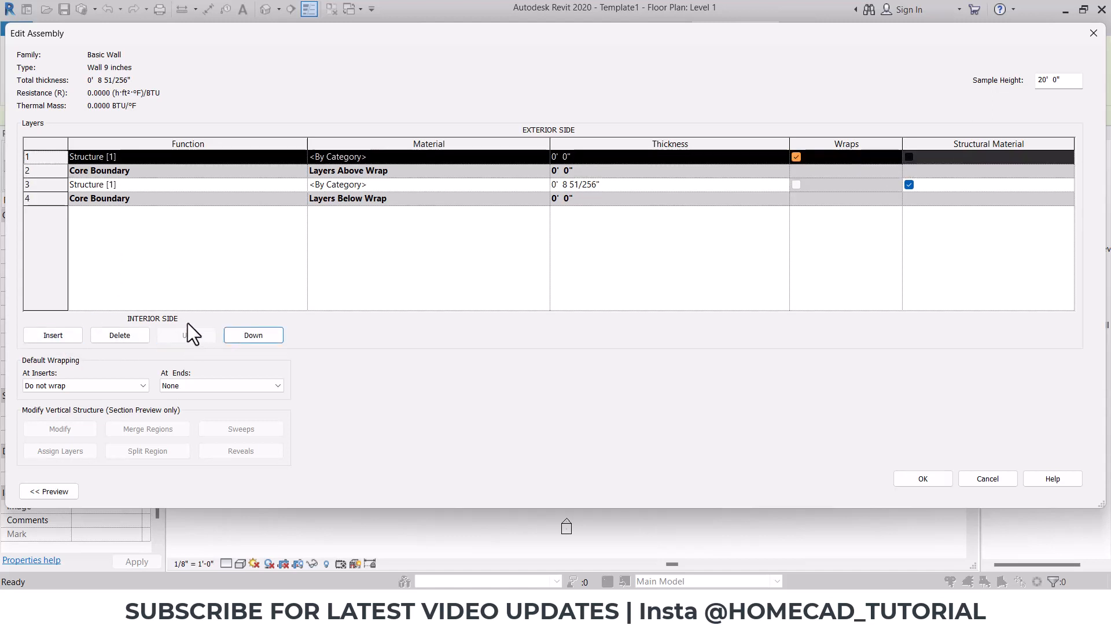
pyautogui.click(582, 157)
pyautogui.write('0.4"')
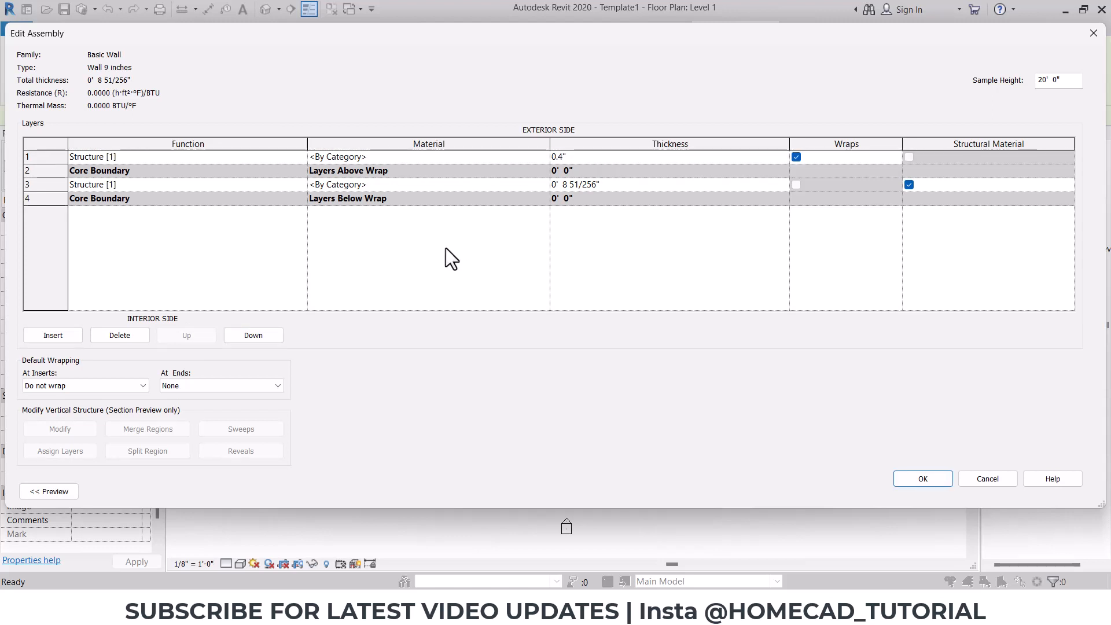
pyautogui.click(398, 250)
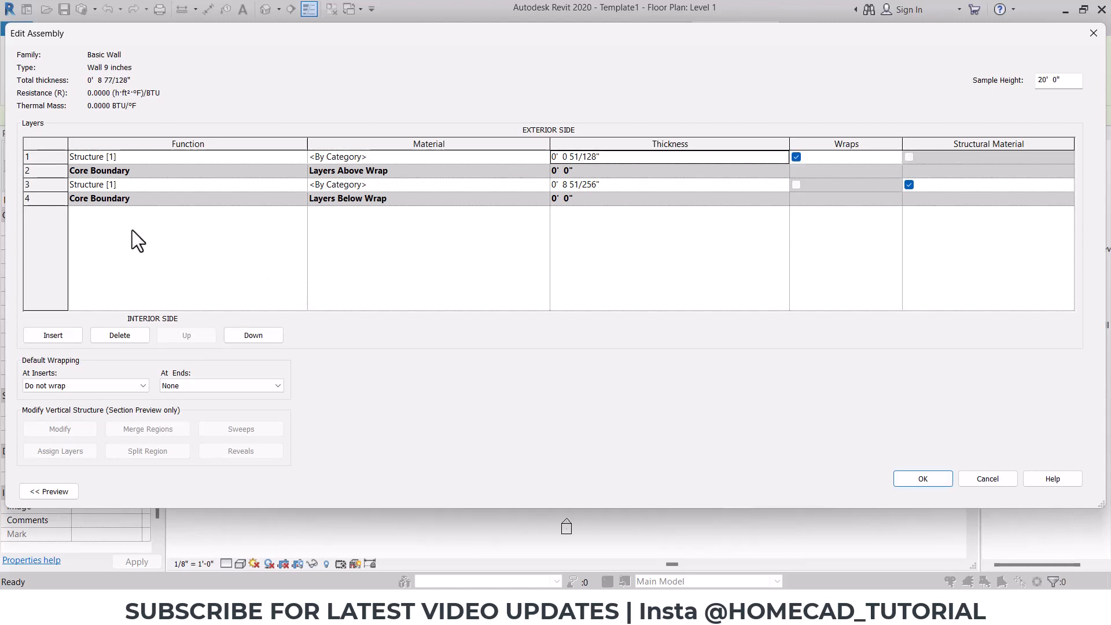
# Insert another layer, move it to the interior side below the core boundary, and set its thickness to 0.4"
pyautogui.click(52, 335)
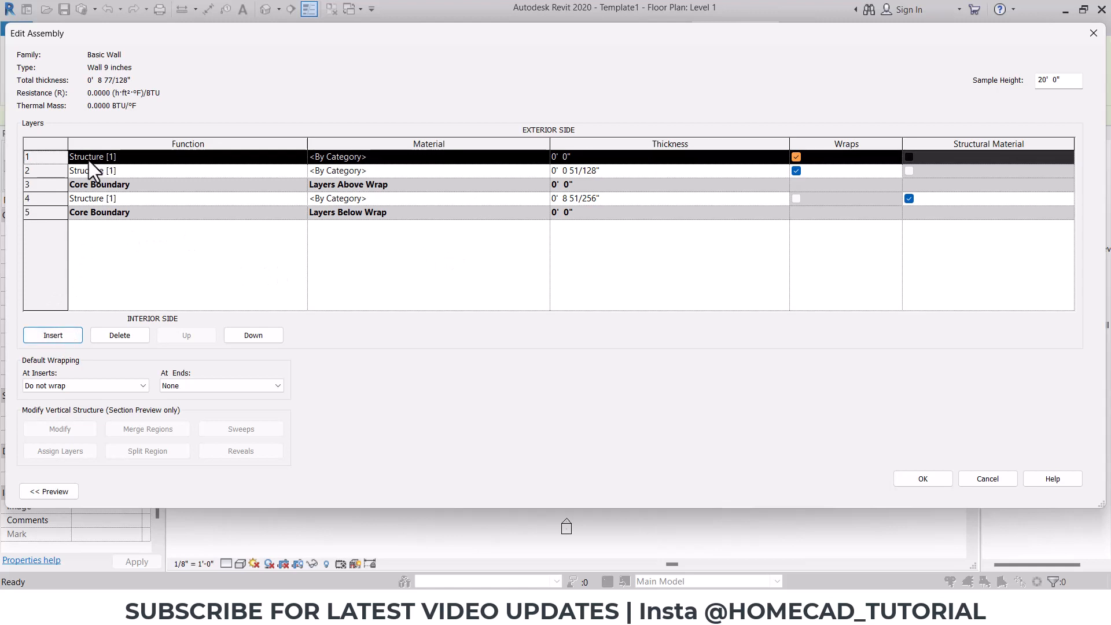
pyautogui.click(250, 332)
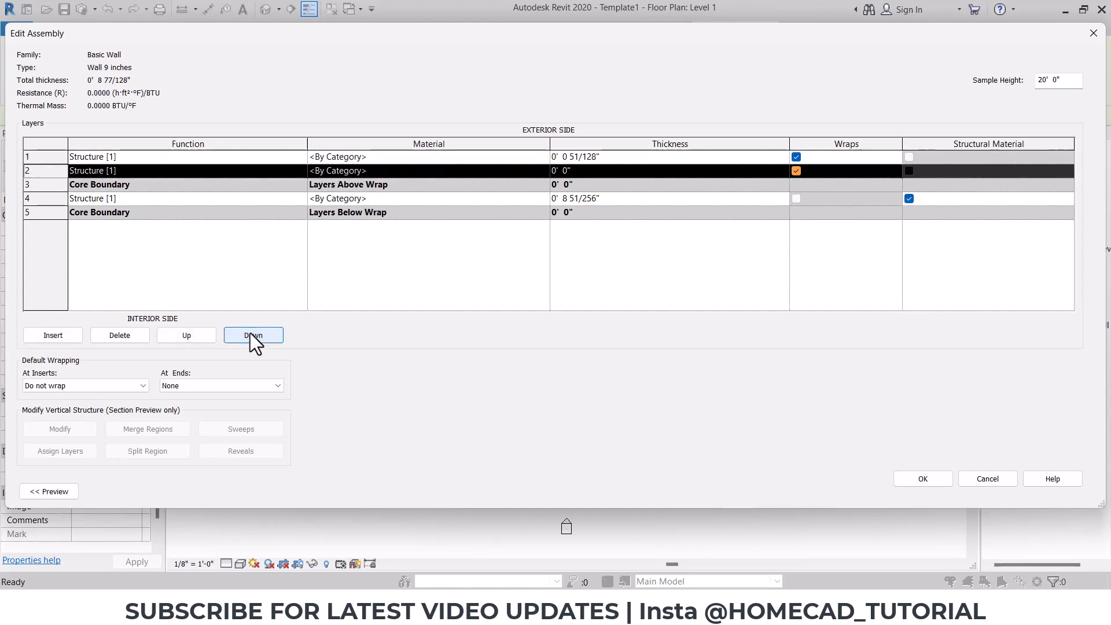
pyautogui.click(250, 333)
pyautogui.click(250, 332)
pyautogui.click(250, 332)
pyautogui.click(592, 216)
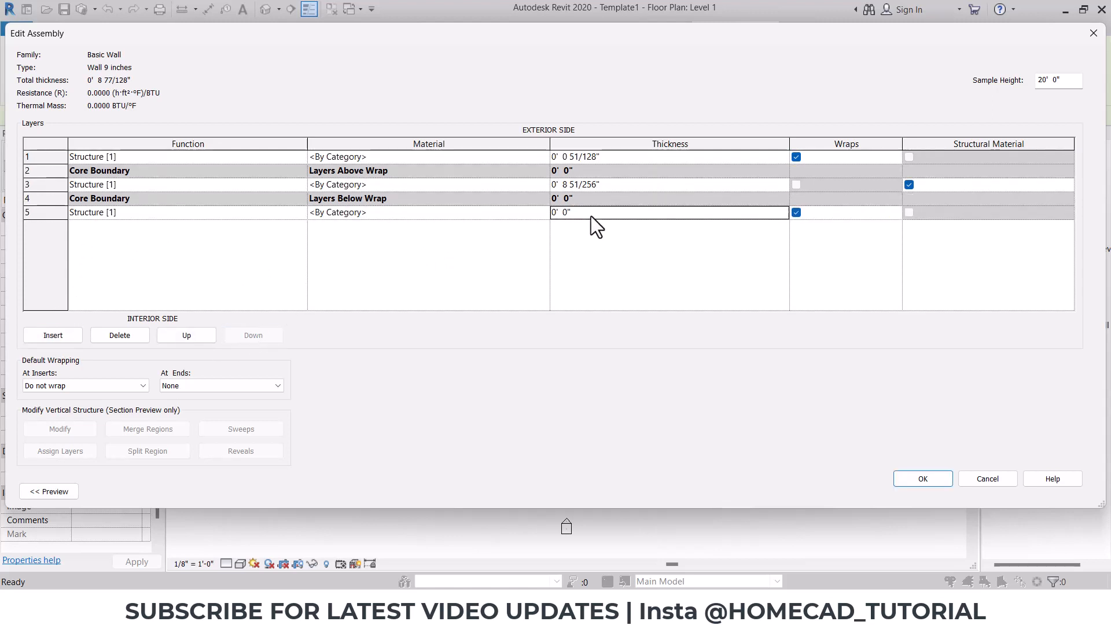
pyautogui.write('0.4"')
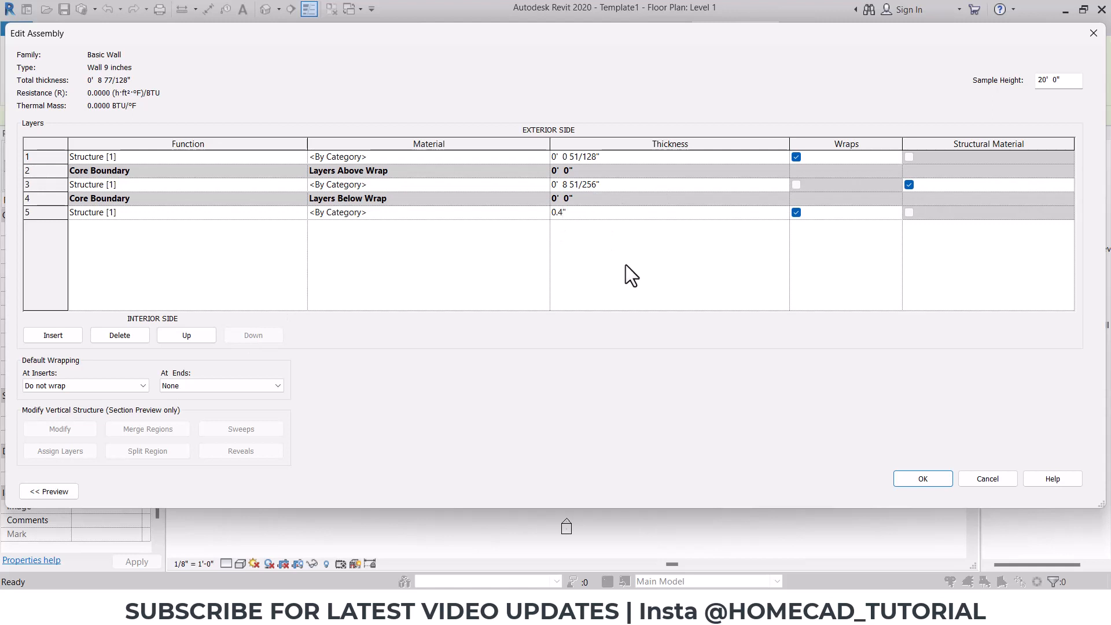
pyautogui.click(626, 265)
# Set the function of both the exterior and the interior layer outside the core to Finish 1 [4]
pyautogui.click(149, 155)
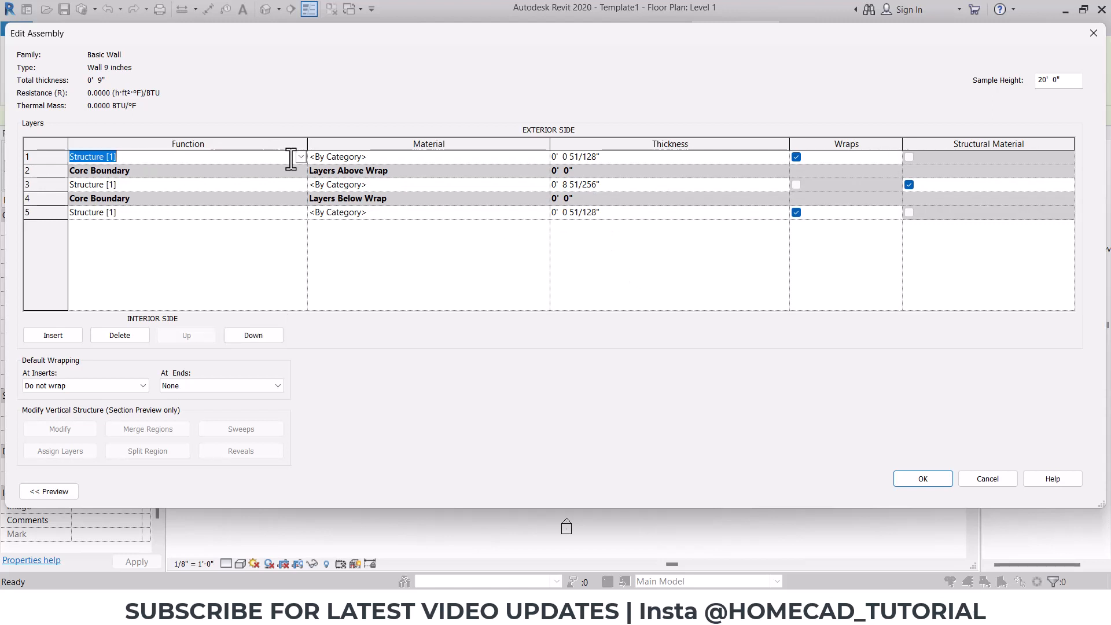
pyautogui.click(301, 157)
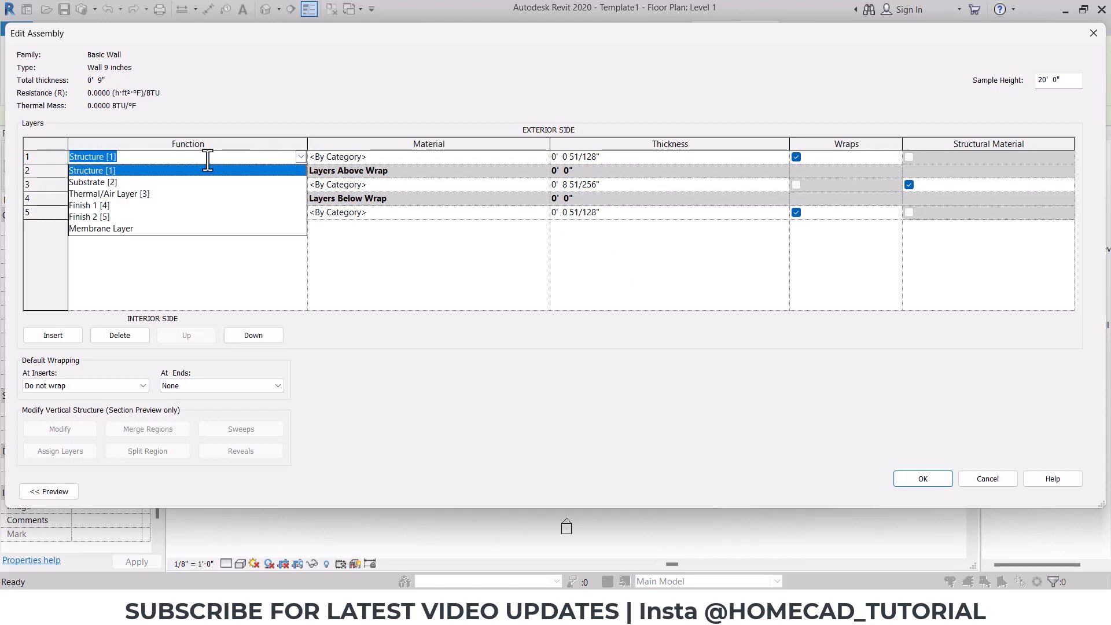
pyautogui.click(101, 206)
pyautogui.click(293, 211)
pyautogui.click(301, 212)
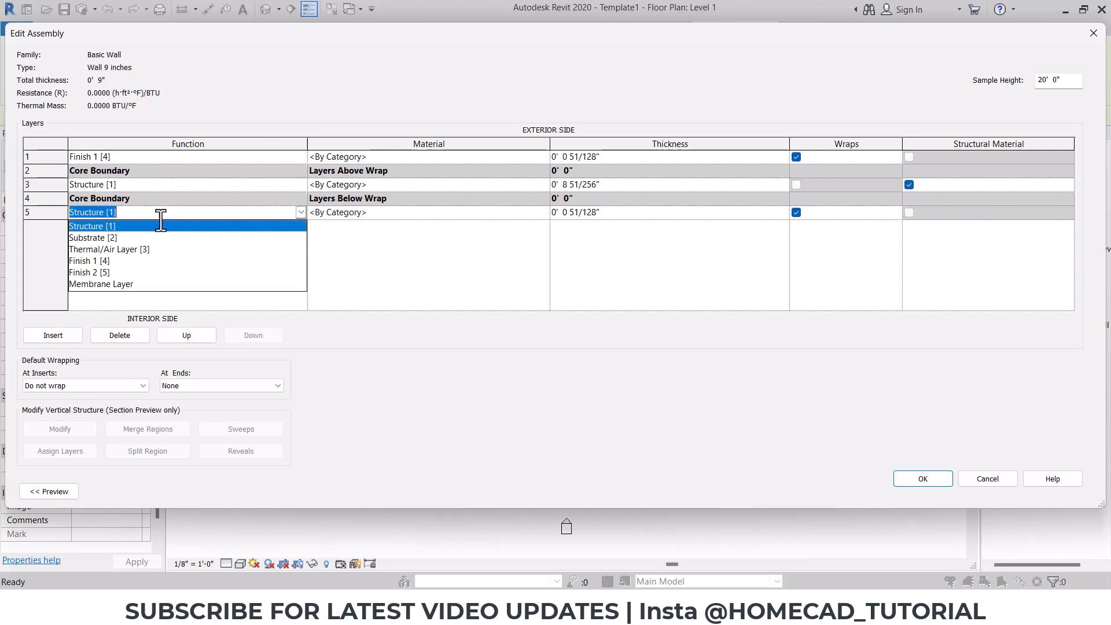
pyautogui.click(100, 260)
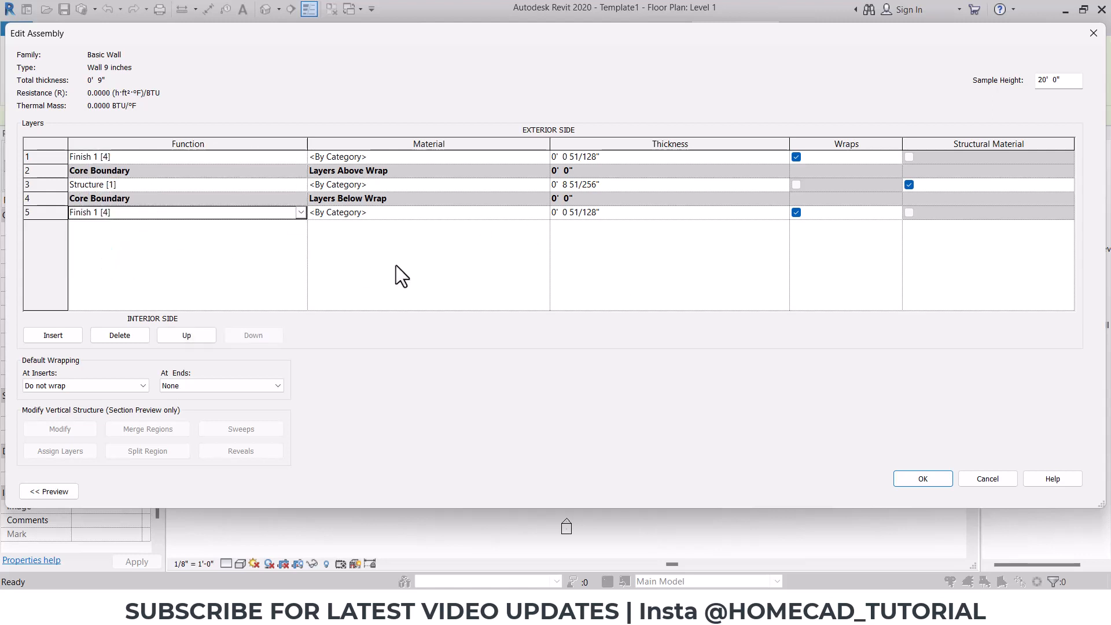
# Assign the 01 White Paint material to the exterior and interior finish layers
pyautogui.click(420, 161)
pyautogui.click(544, 156)
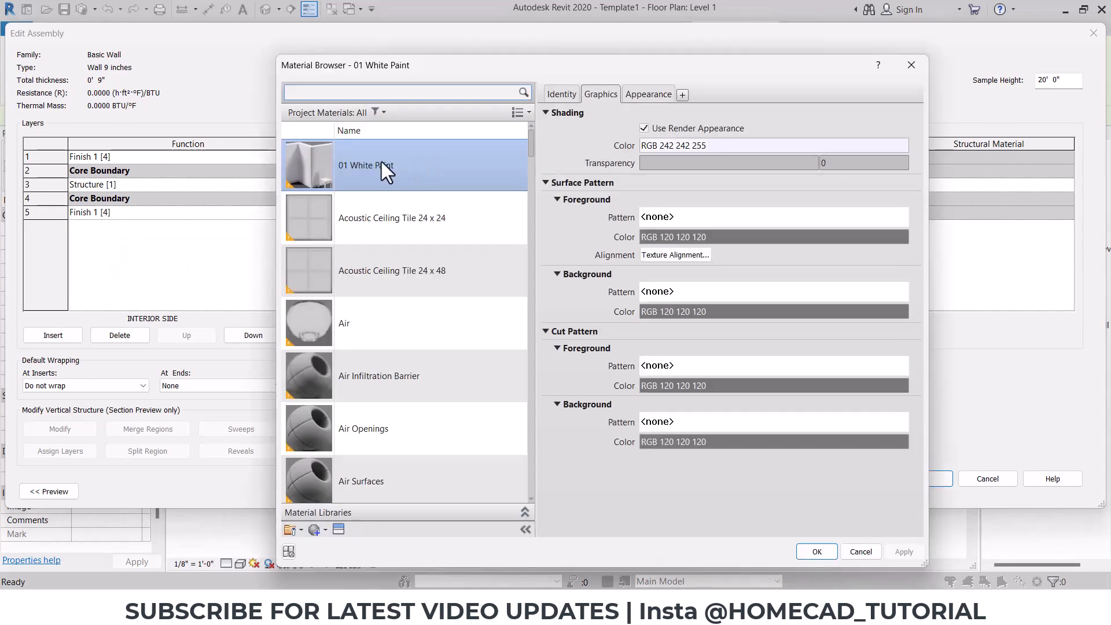
pyautogui.click(817, 552)
pyautogui.click(543, 211)
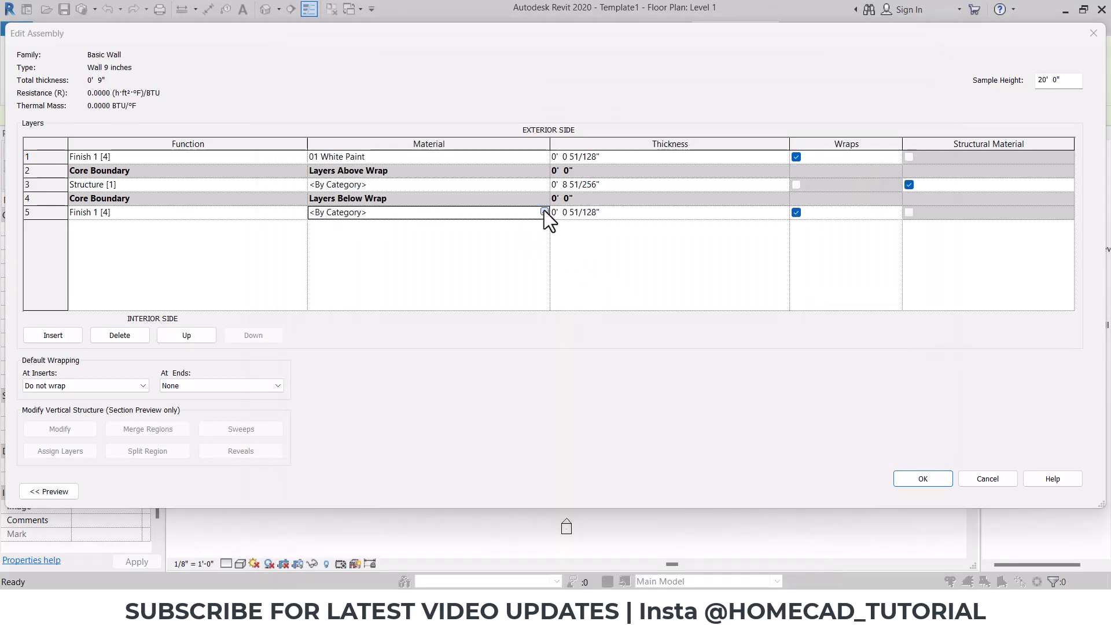
pyautogui.click(545, 212)
pyautogui.click(817, 551)
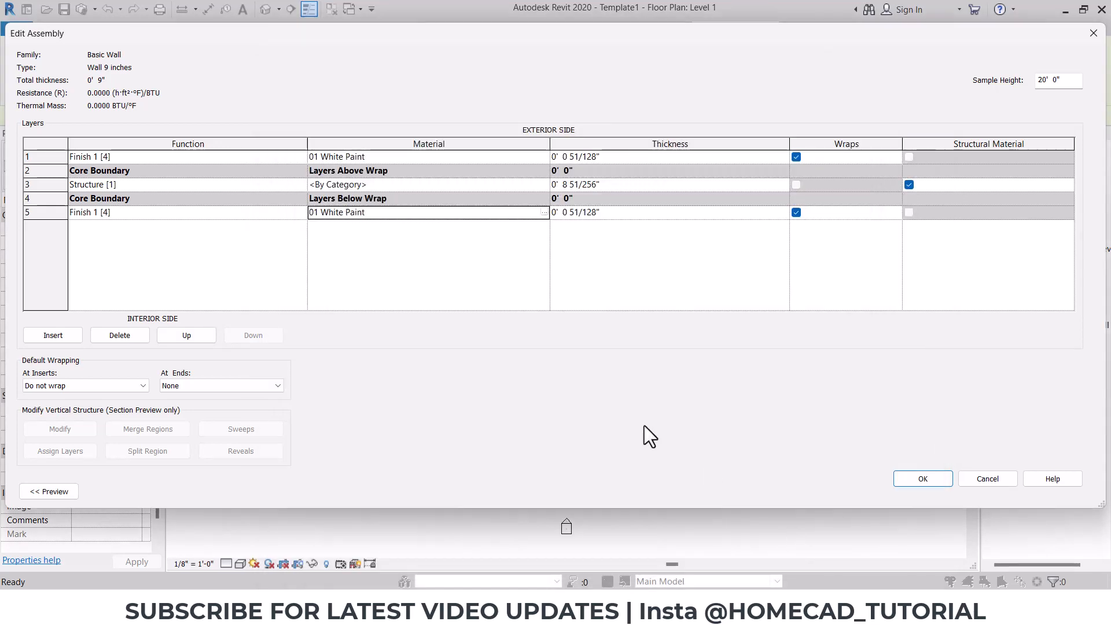
# Assign the Brick, Common material to the structure layer of the 9-inch wall and accept the type's settings
pyautogui.click(540, 184)
pyautogui.click(541, 184)
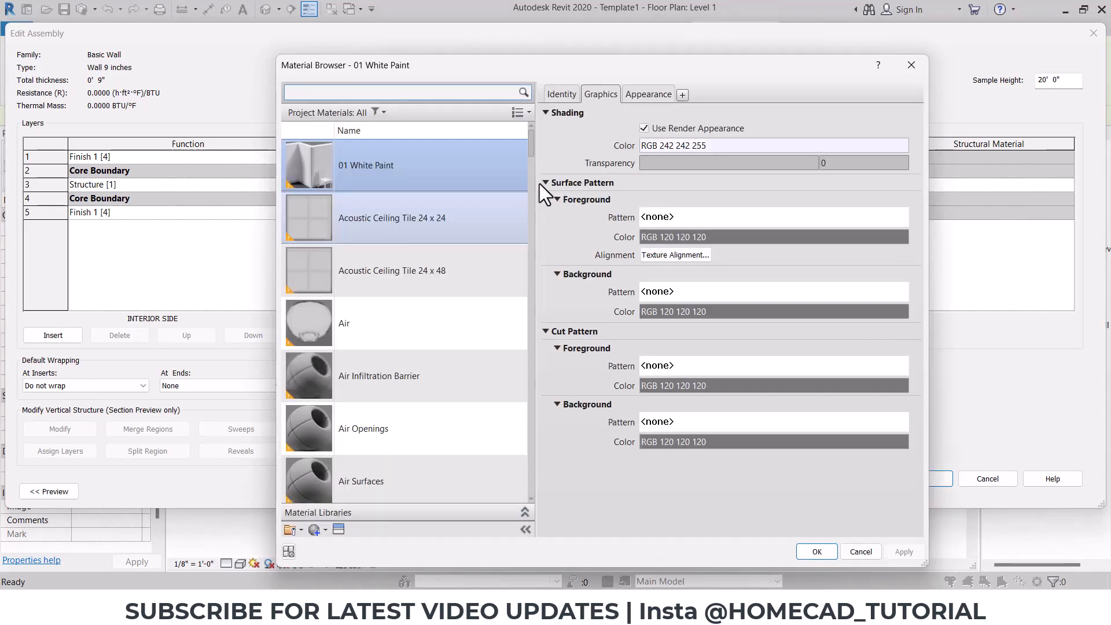
pyautogui.moveTo(530, 141); pyautogui.dragTo(537, 190)
pyautogui.click(394, 214)
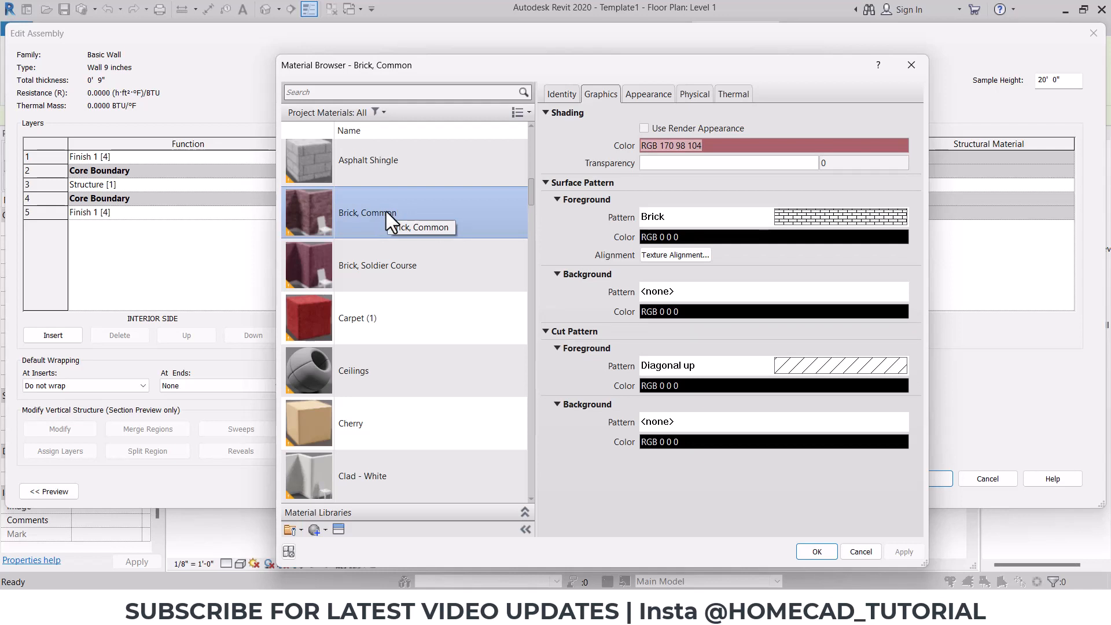
pyautogui.click(817, 551)
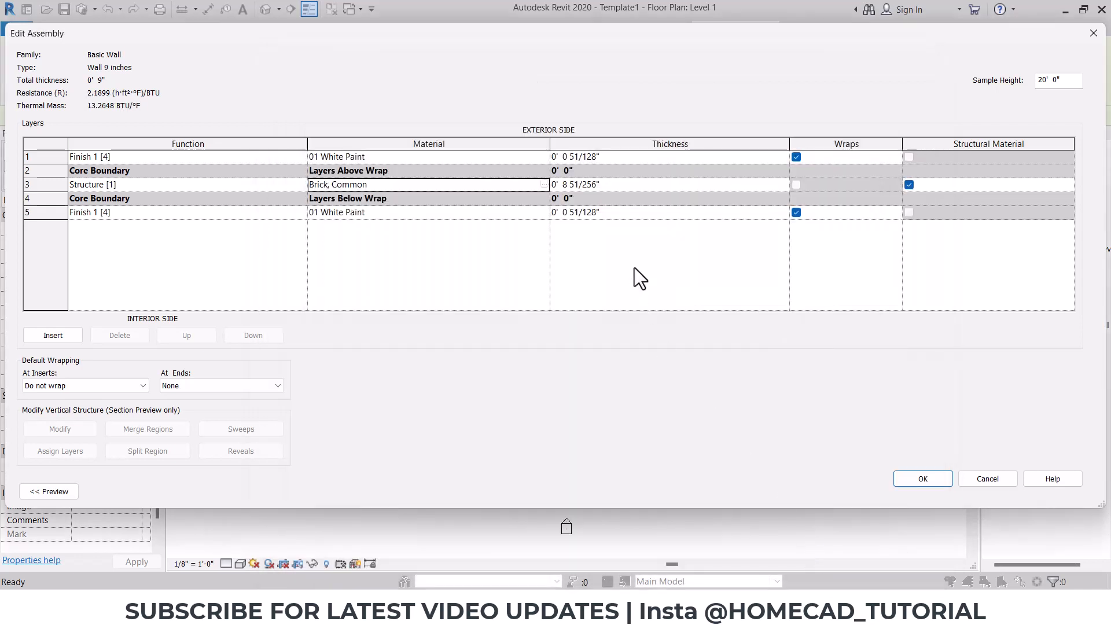
pyautogui.click(915, 476)
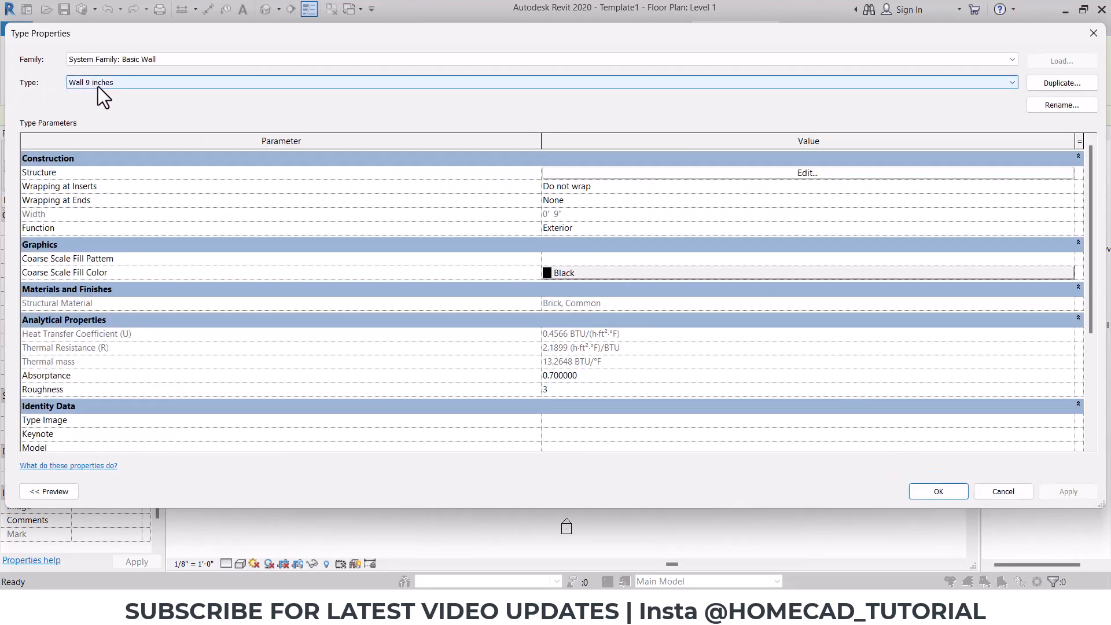
pyautogui.click(946, 490)
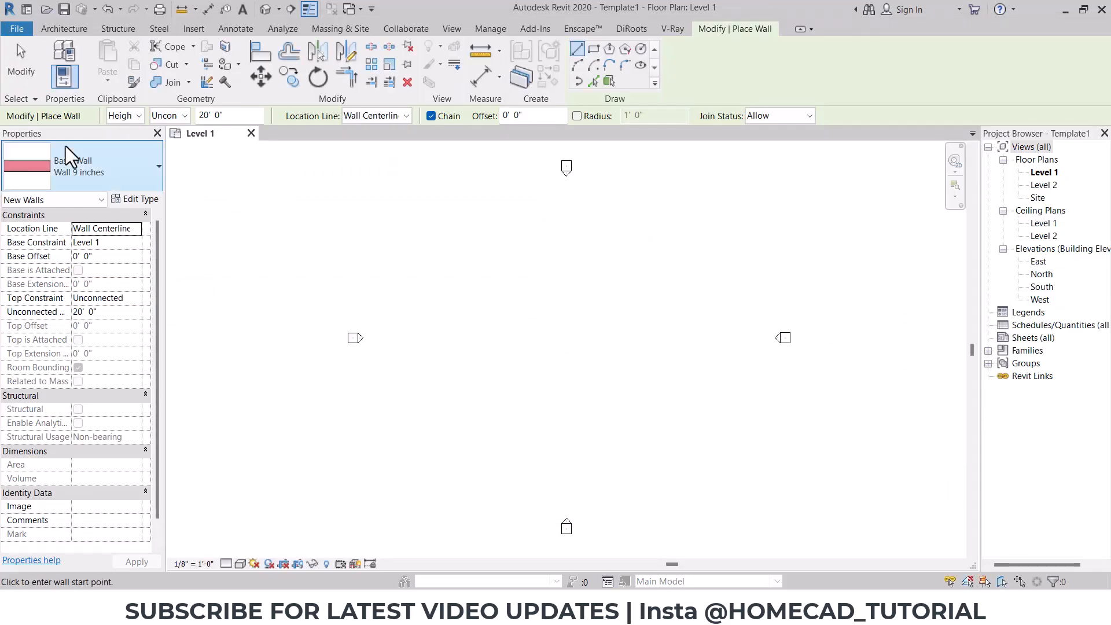
# Duplicate the Wall 9 inches type and name the copy Wall 4.5 inches
pyautogui.click(91, 183)
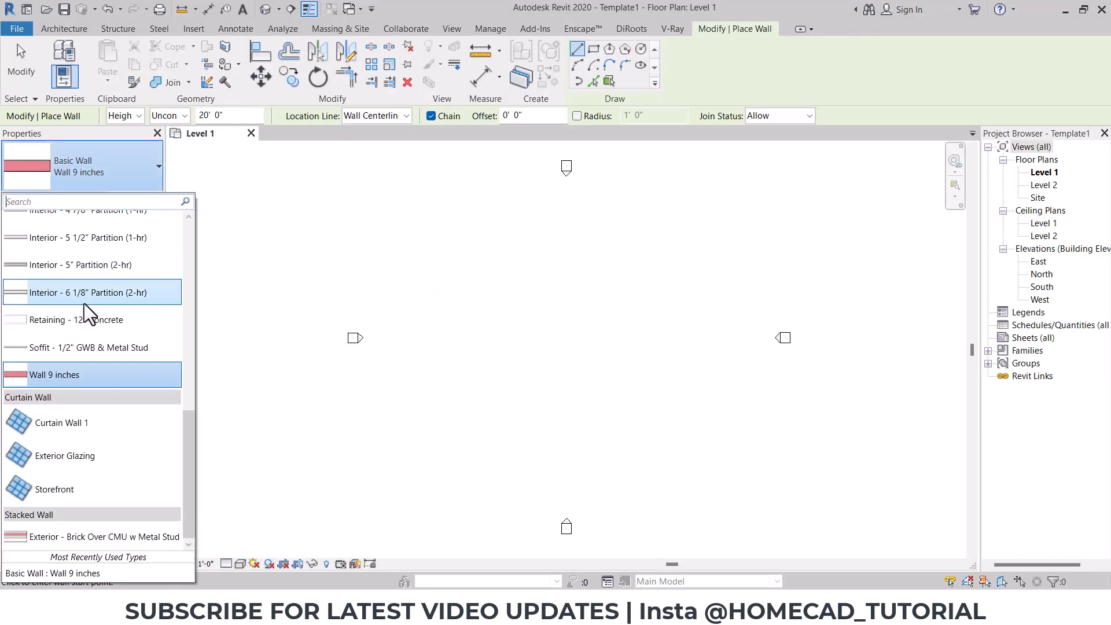
pyautogui.click(60, 380)
pyautogui.click(132, 200)
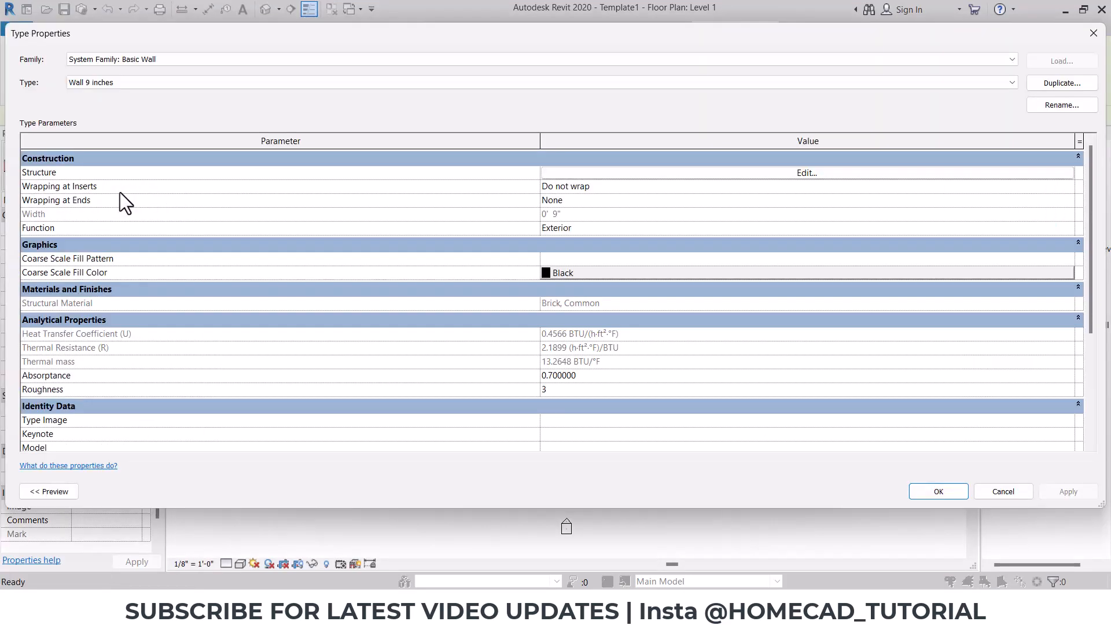
pyautogui.click(1036, 86)
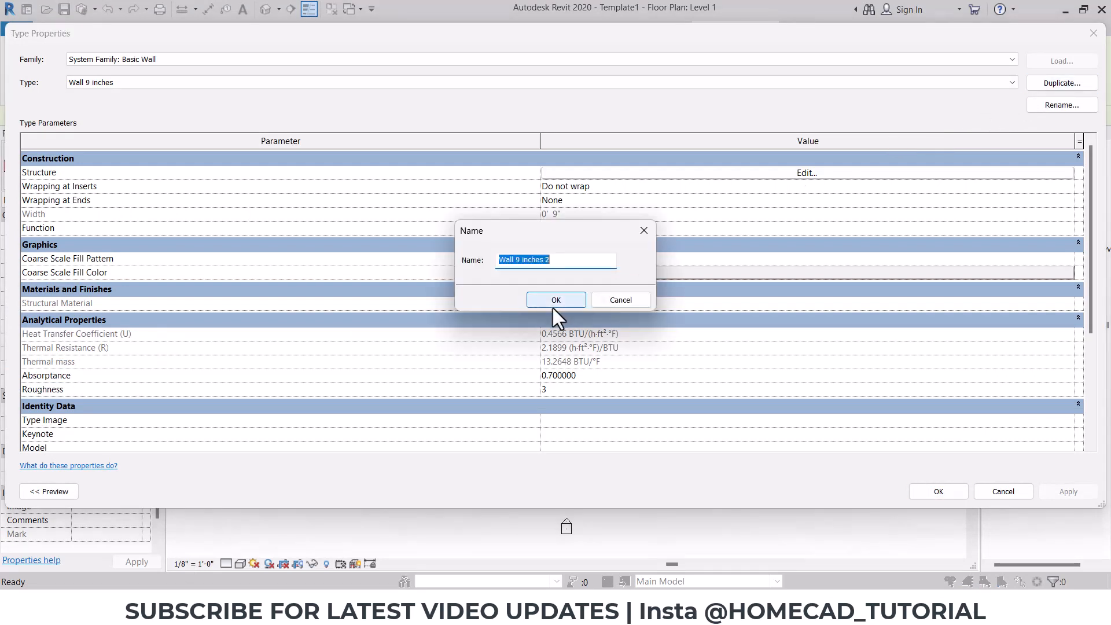
pyautogui.click(523, 260)
pyautogui.press('BackSpace')
pyautogui.write('4.5')
pyautogui.click(565, 259)
pyautogui.press('BackSpace')
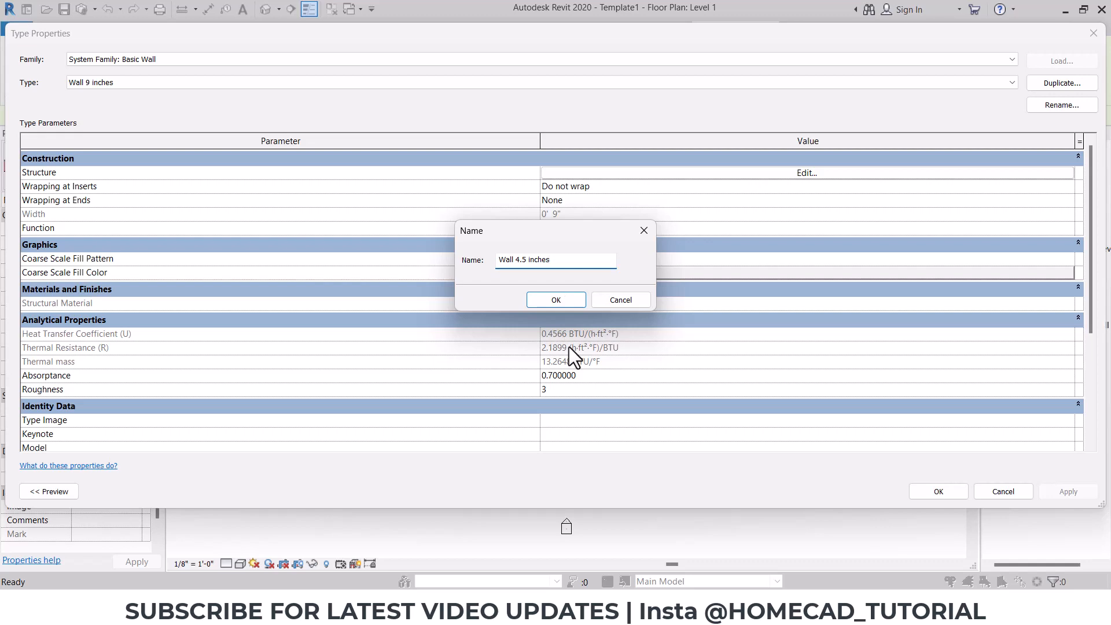
pyautogui.click(562, 305)
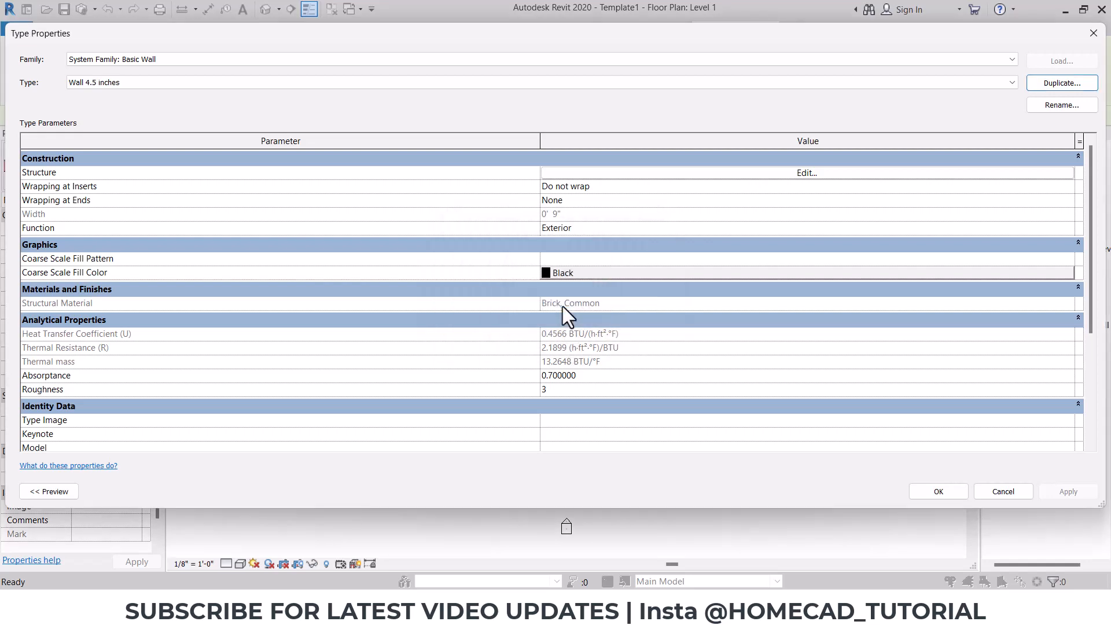
# Open the layer structure of the Wall 4.5 inches type and compute 4.5 - 0.8 in Calculator
pyautogui.click(804, 175)
pyautogui.click(654, 608)
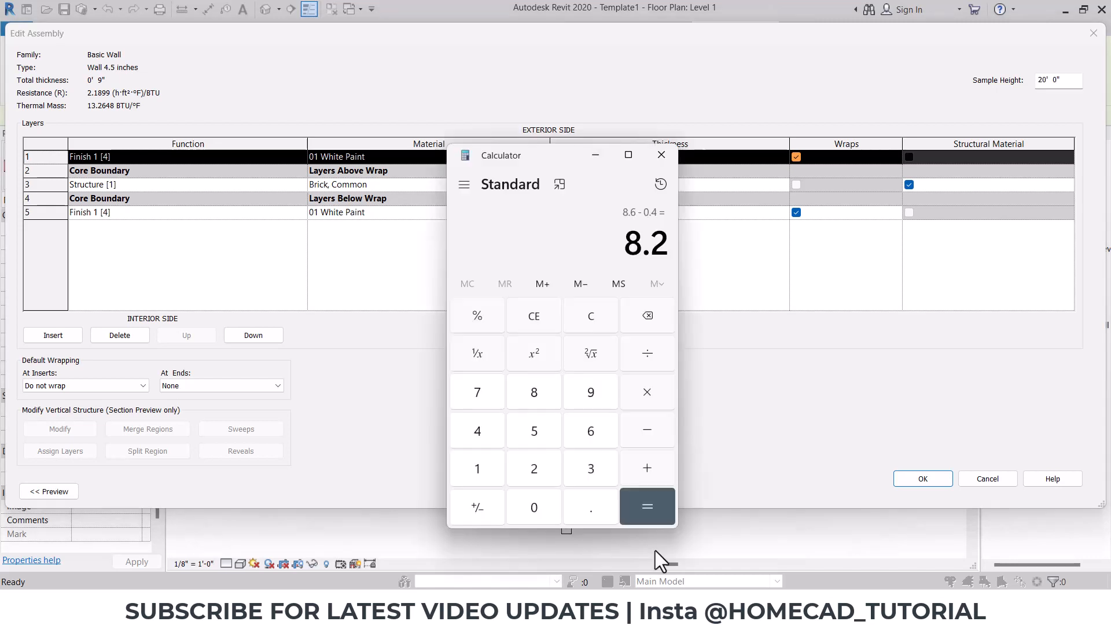
pyautogui.write('4.5 - 0.8')
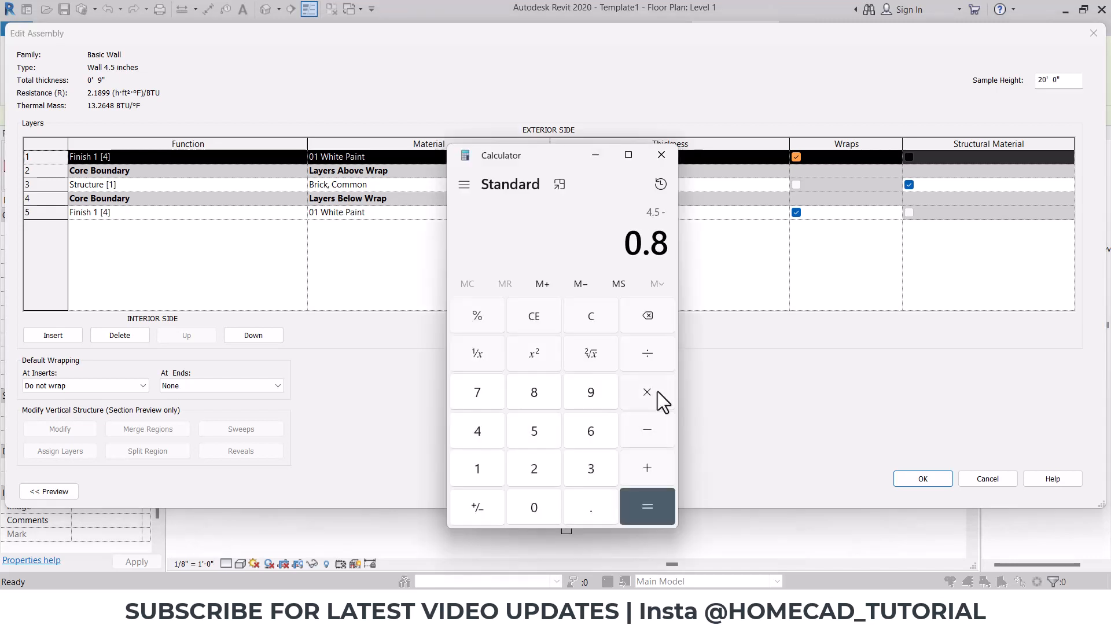
pyautogui.press('Return')
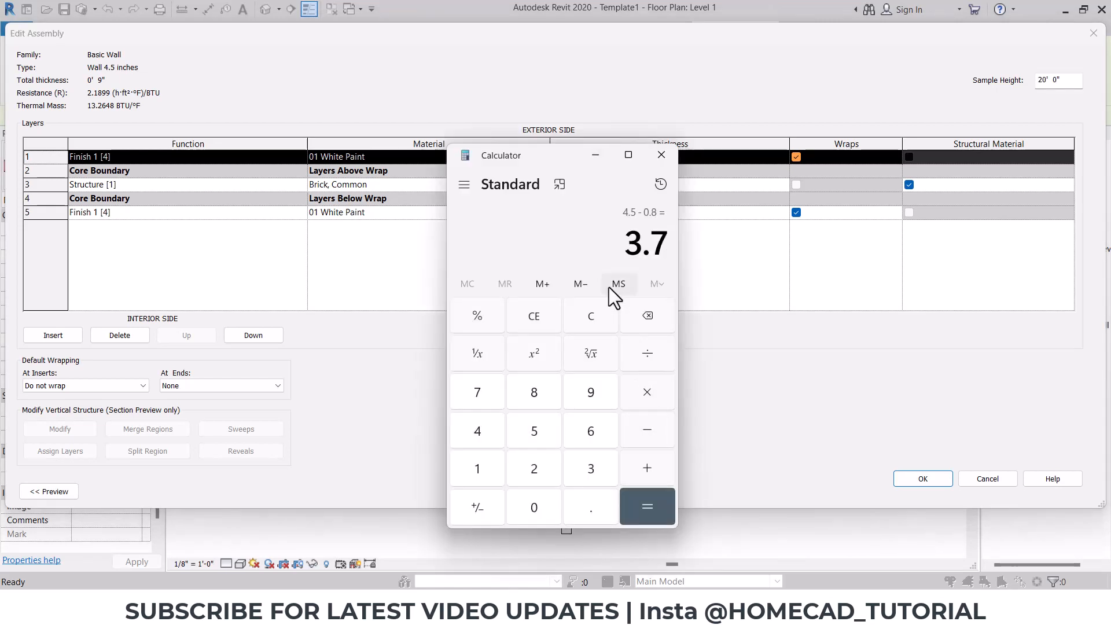
pyautogui.click(595, 155)
# Set the brick structure layer's thickness to 3.7" and accept the 4.5-inch wall type
pyautogui.click(631, 187)
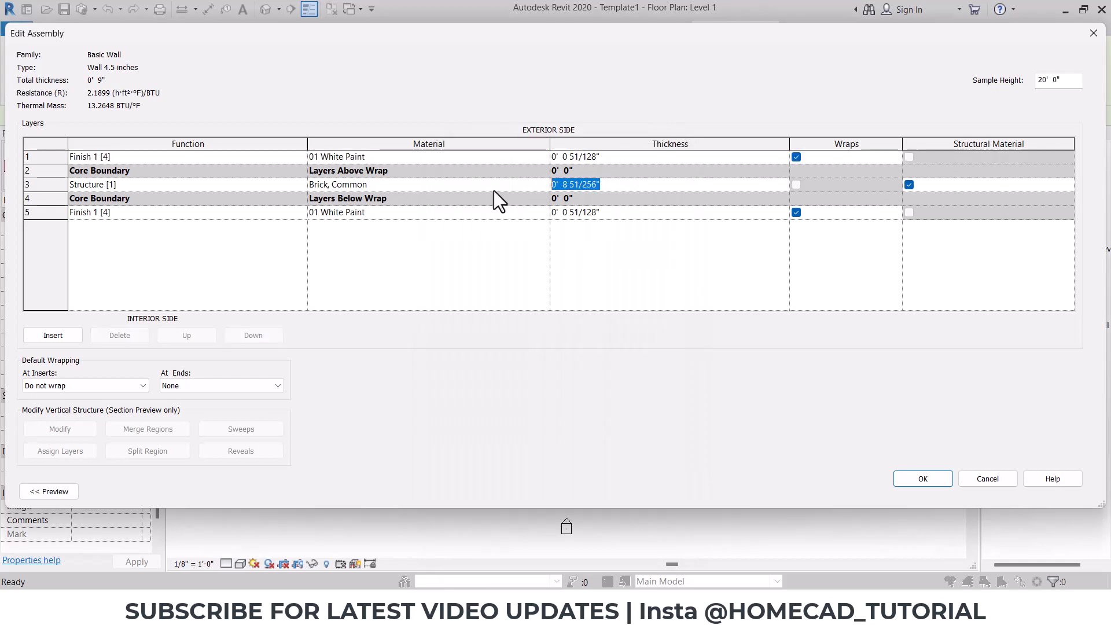
pyautogui.write('3.7')
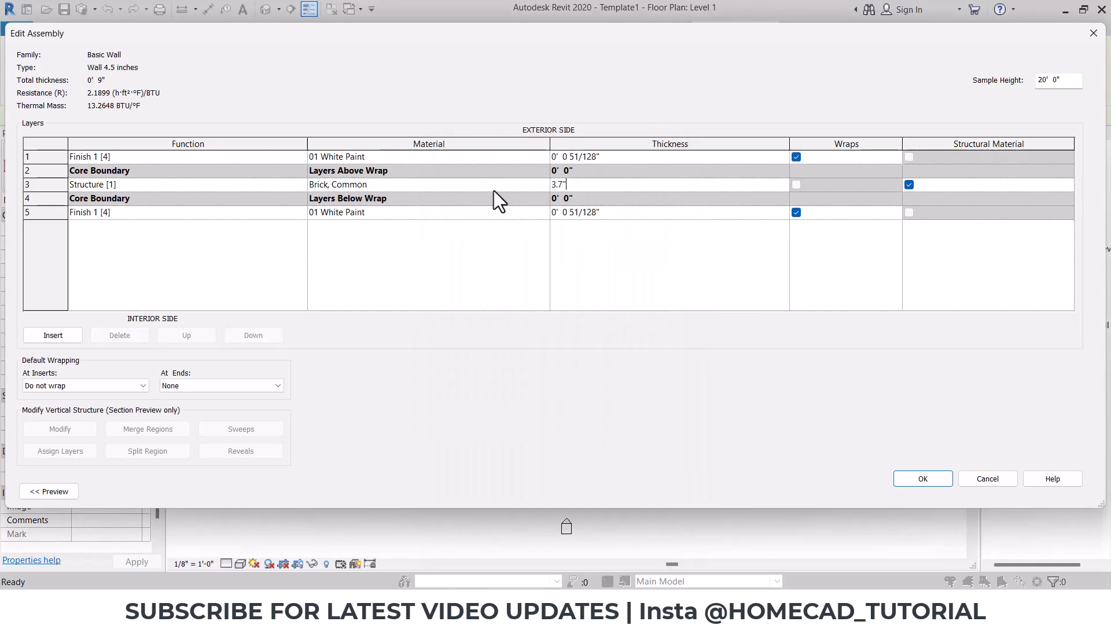
pyautogui.click(604, 155)
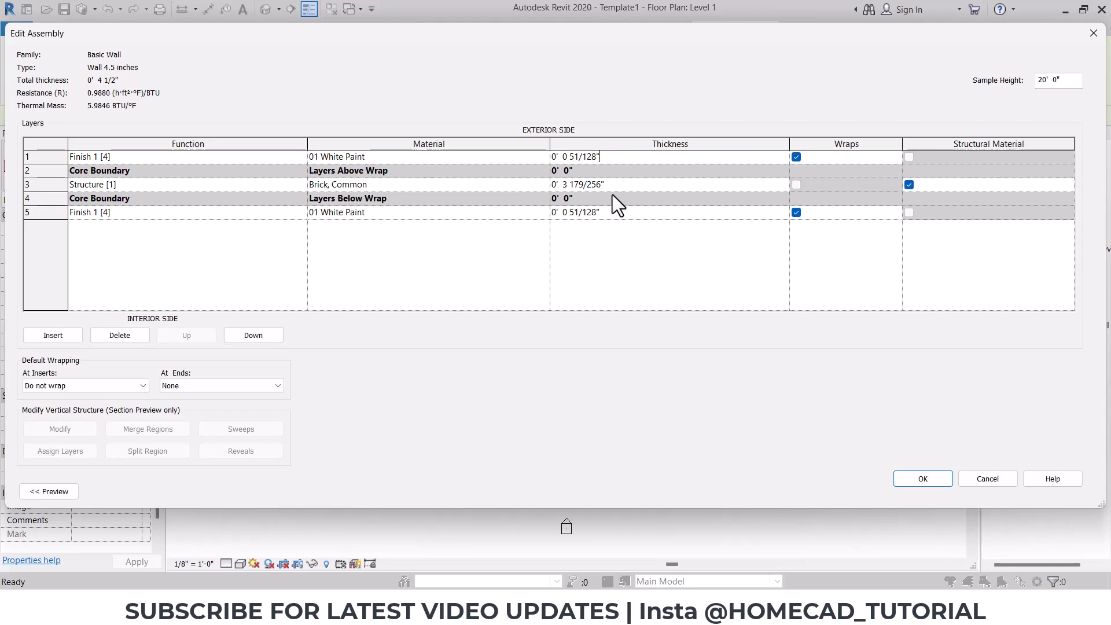
pyautogui.click(918, 480)
pyautogui.click(936, 493)
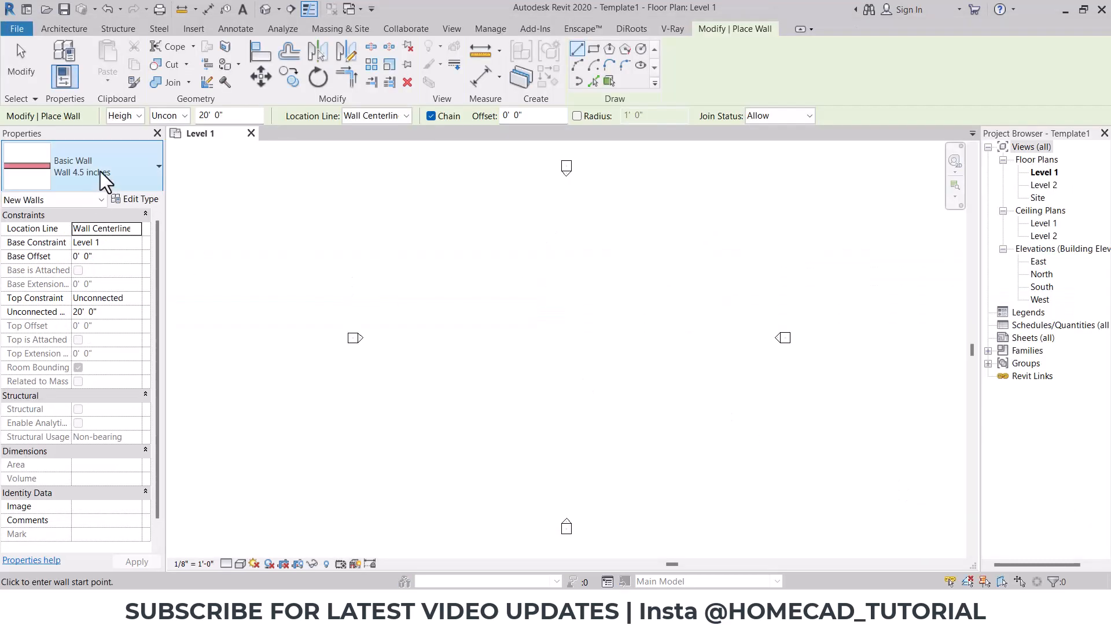
# Choose the Generic - 4" Brick wall type and open its layer structure for editing
pyautogui.click(99, 171)
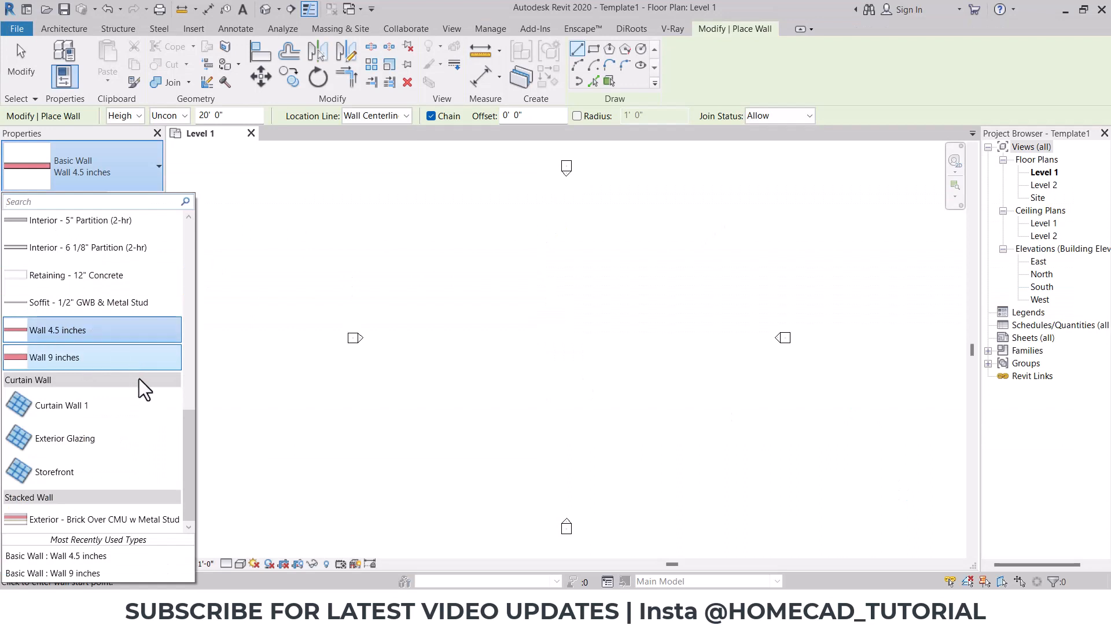
pyautogui.moveTo(186, 440); pyautogui.dragTo(190, 310)
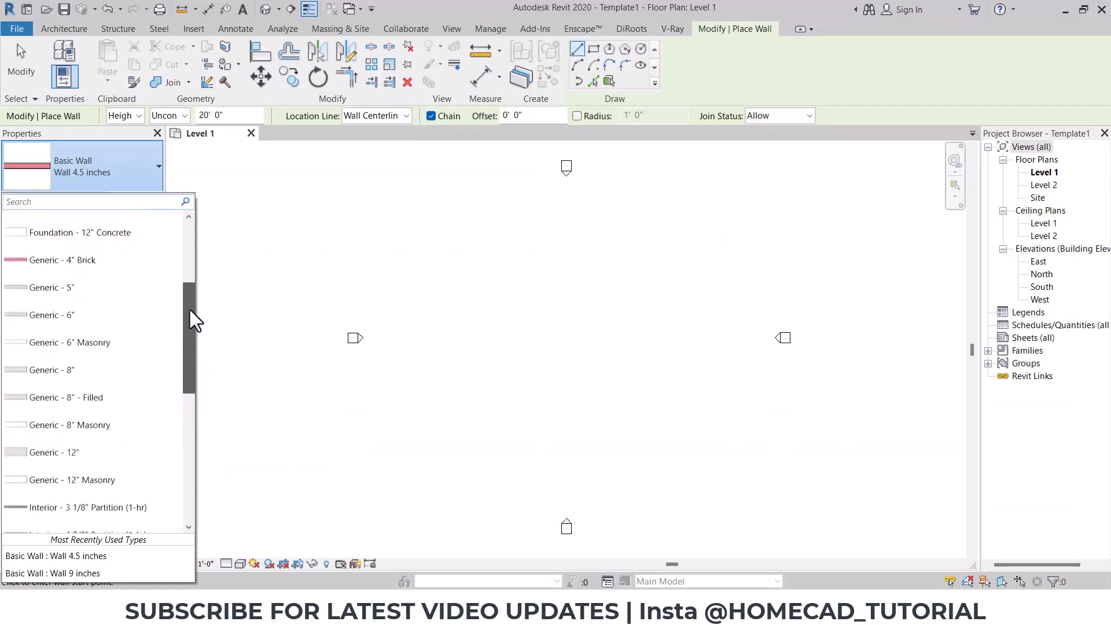
pyautogui.click(95, 262)
pyautogui.click(134, 200)
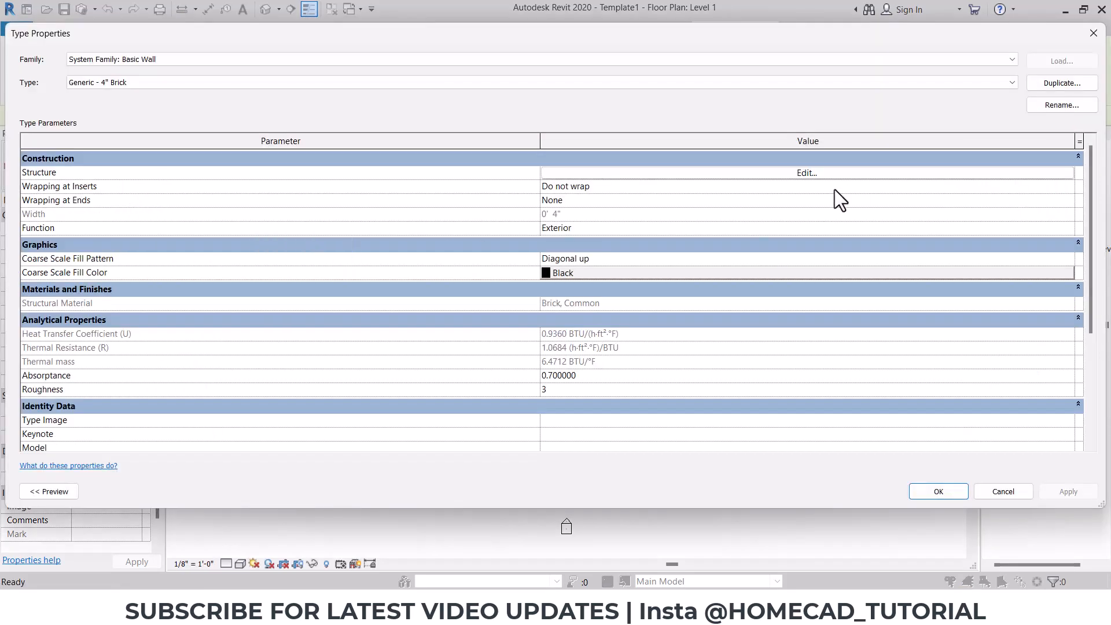
pyautogui.click(799, 172)
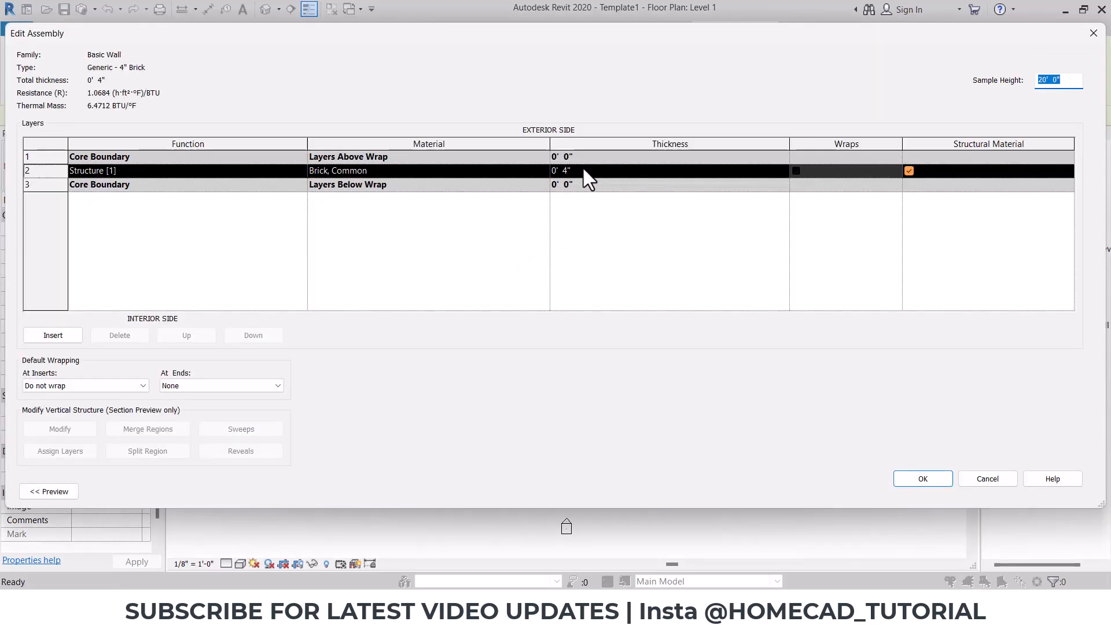
# Insert two layers around the brick core, one outside the exterior core boundary and one outside the interior core boundary
pyautogui.click(56, 338)
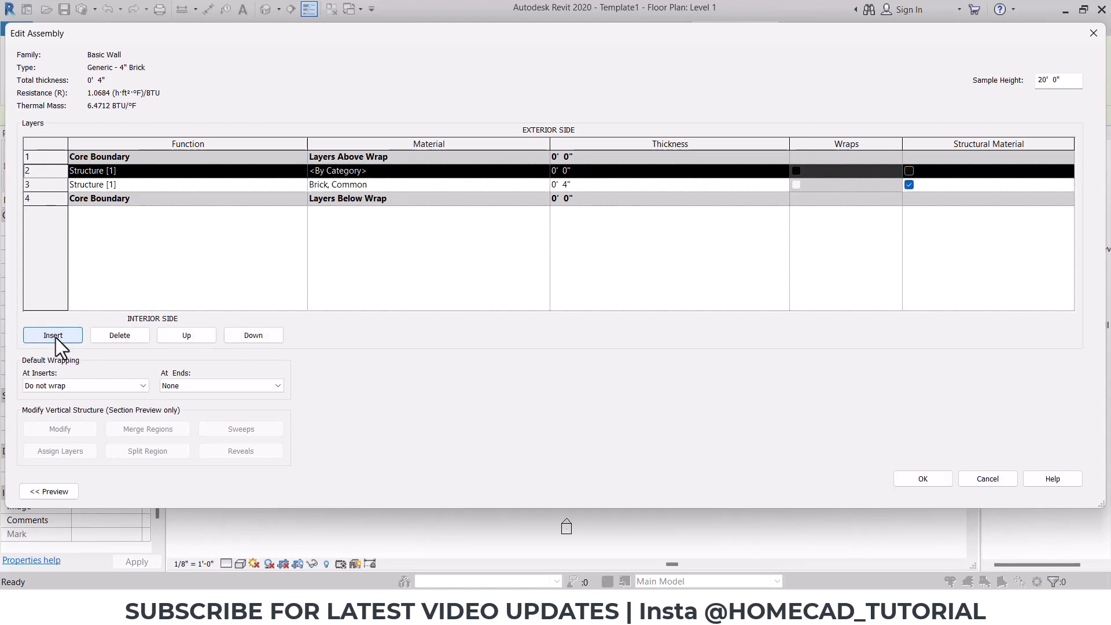
pyautogui.click(56, 336)
pyautogui.click(205, 331)
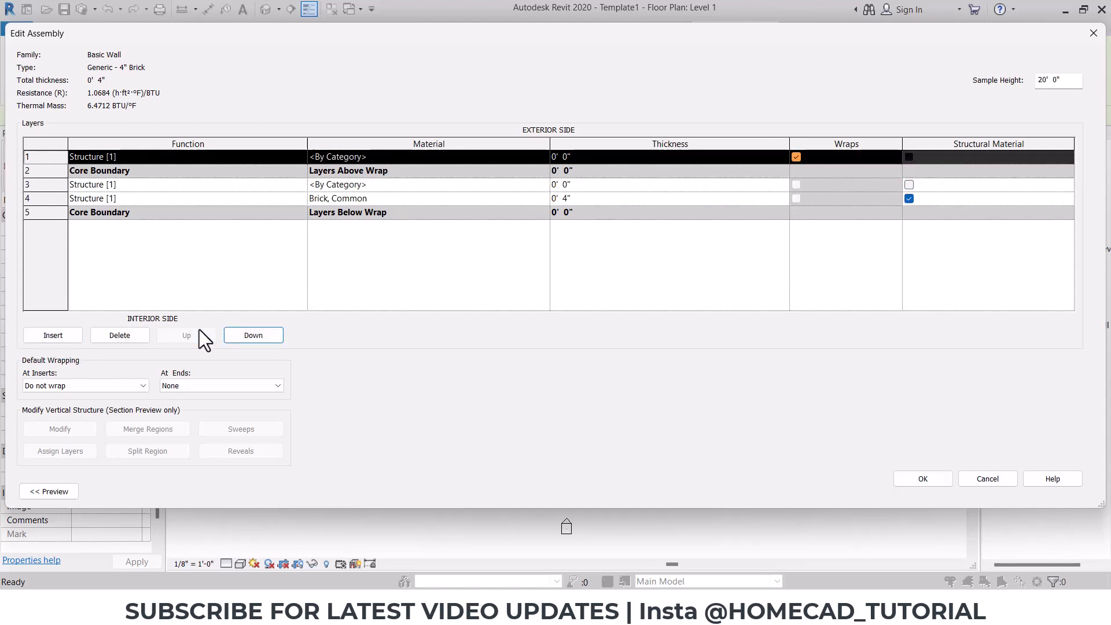
pyautogui.click(102, 188)
pyautogui.click(256, 334)
pyautogui.click(256, 335)
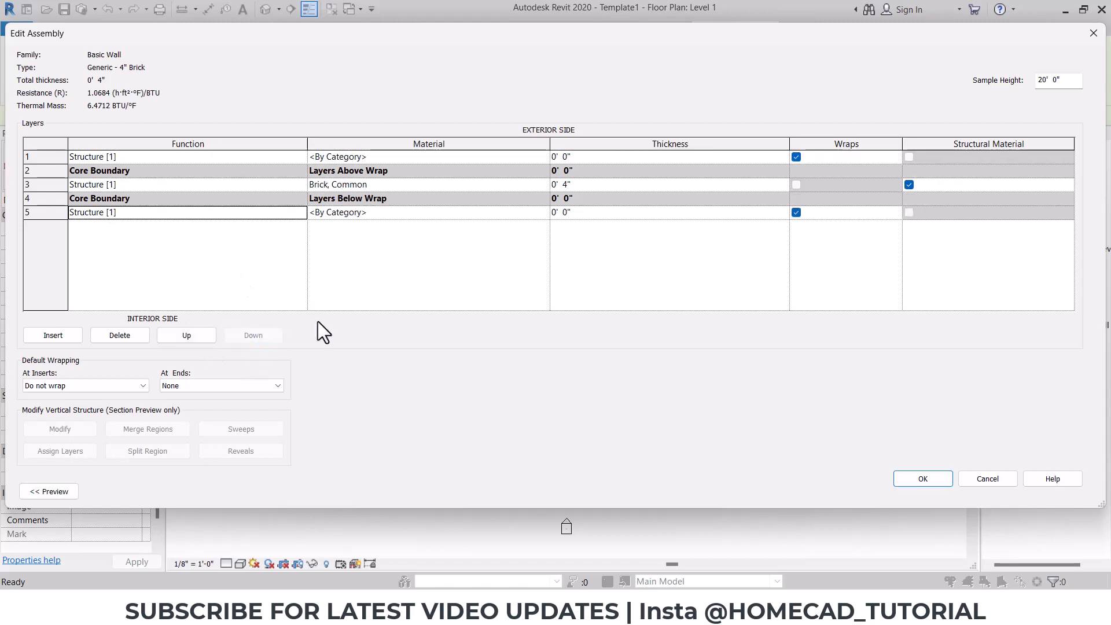
# Set the thickness of both the exterior and the interior layer outside the core to 0.4"
pyautogui.click(585, 157)
pyautogui.write('0.4')
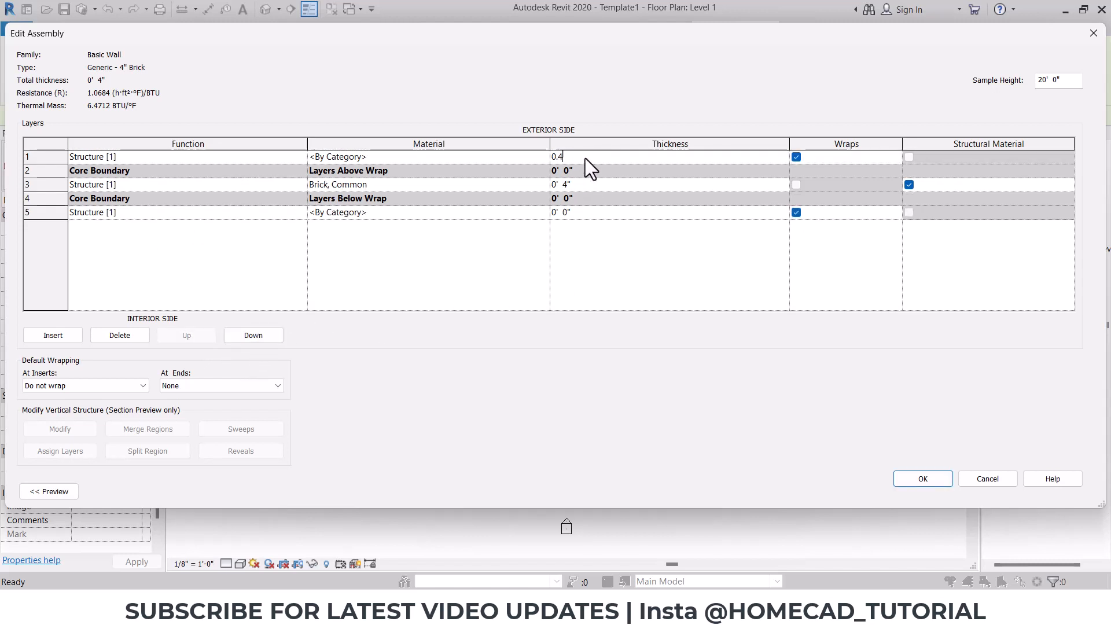
pyautogui.click(584, 213)
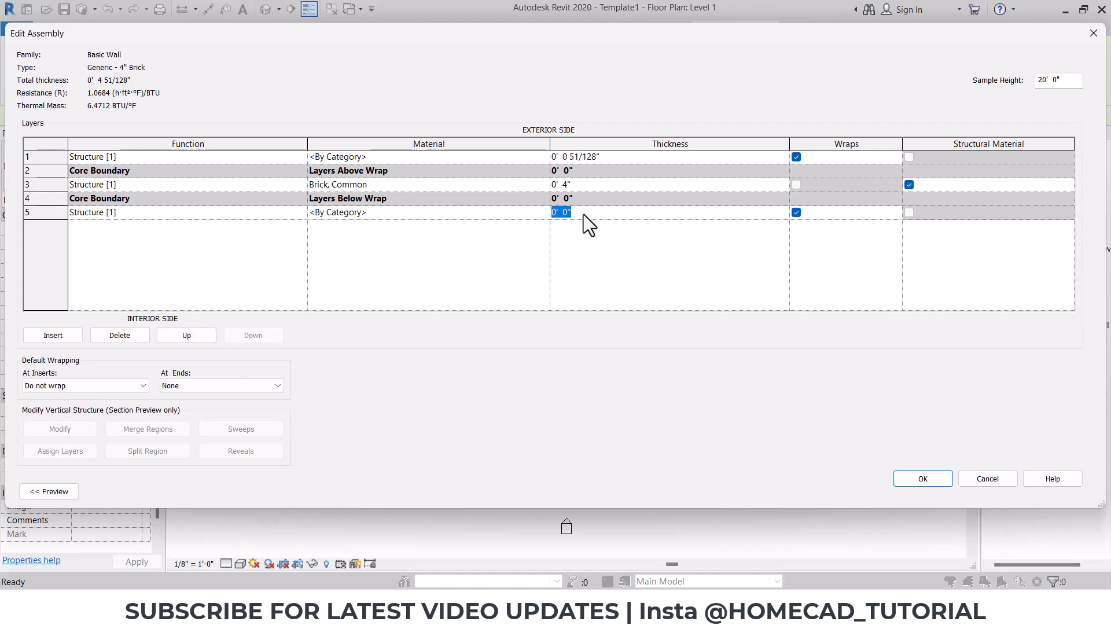
pyautogui.write('0.4"')
# Set the brick structure layer's thickness to 3.2" and accept the wall type's changes
pyautogui.click(581, 184)
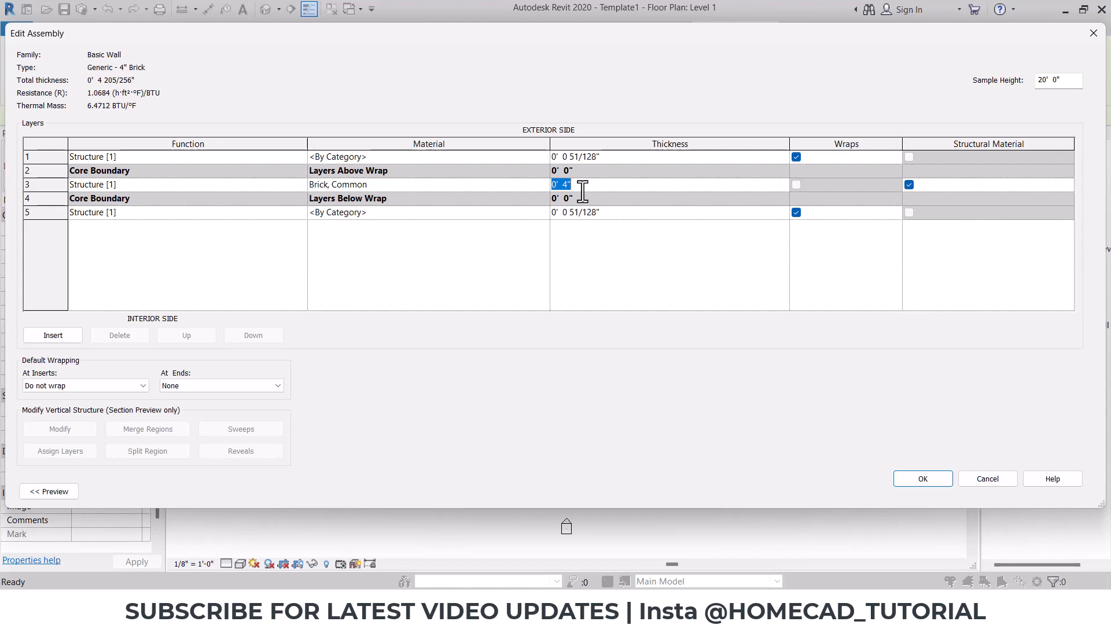
pyautogui.write('3.2"')
pyautogui.press('Tab')
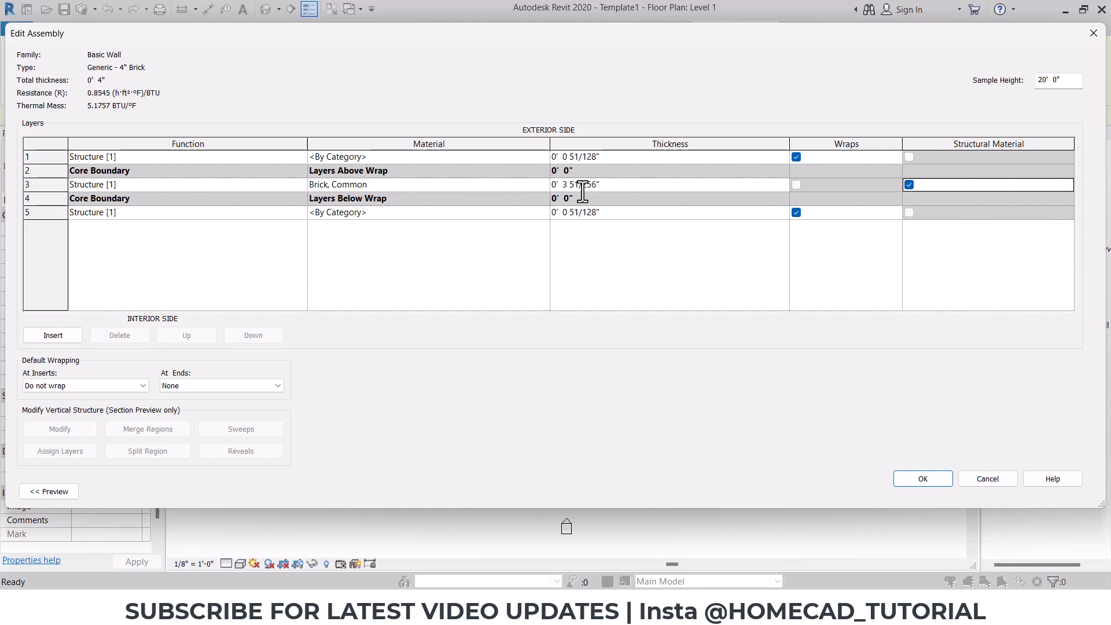
pyautogui.click(912, 480)
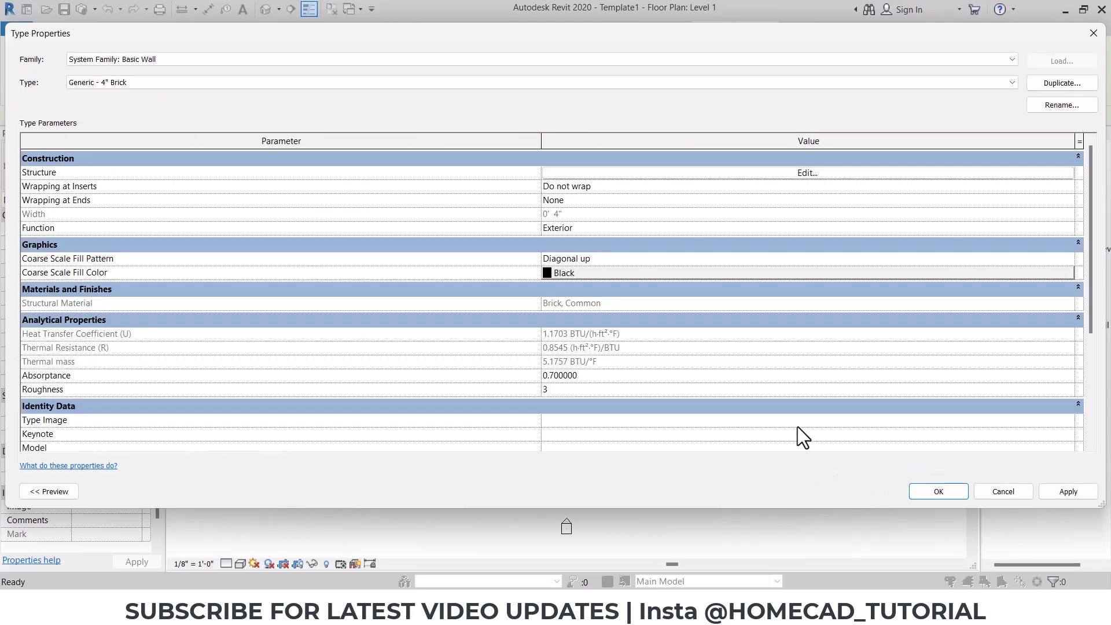
pyautogui.click(919, 488)
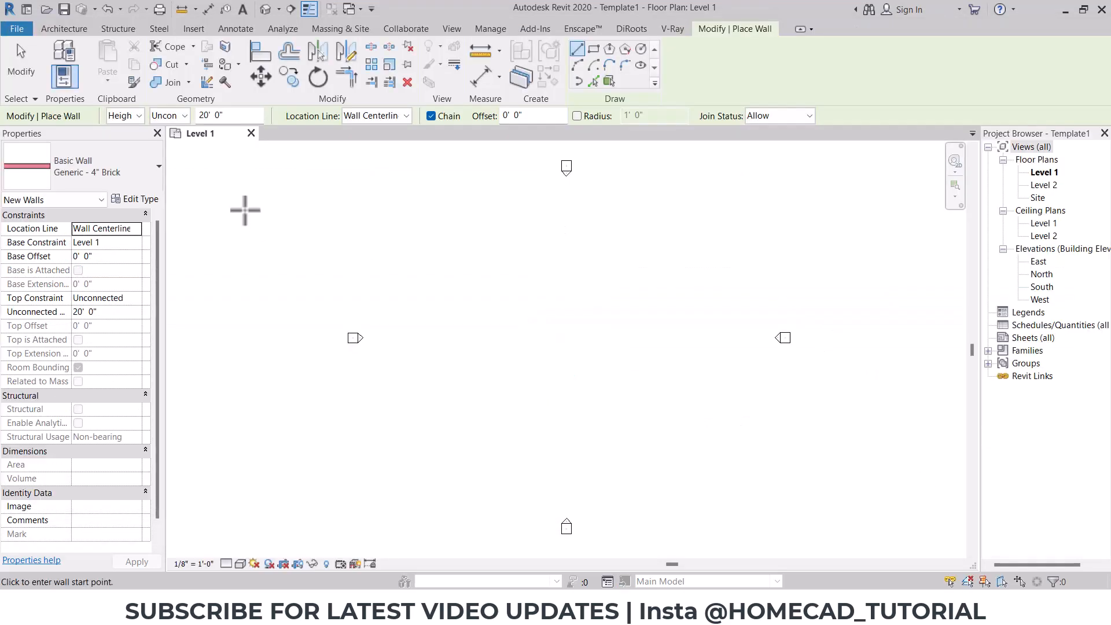
# Rename the Generic - 4" Brick wall type to Wall 4 inches
pyautogui.click(134, 198)
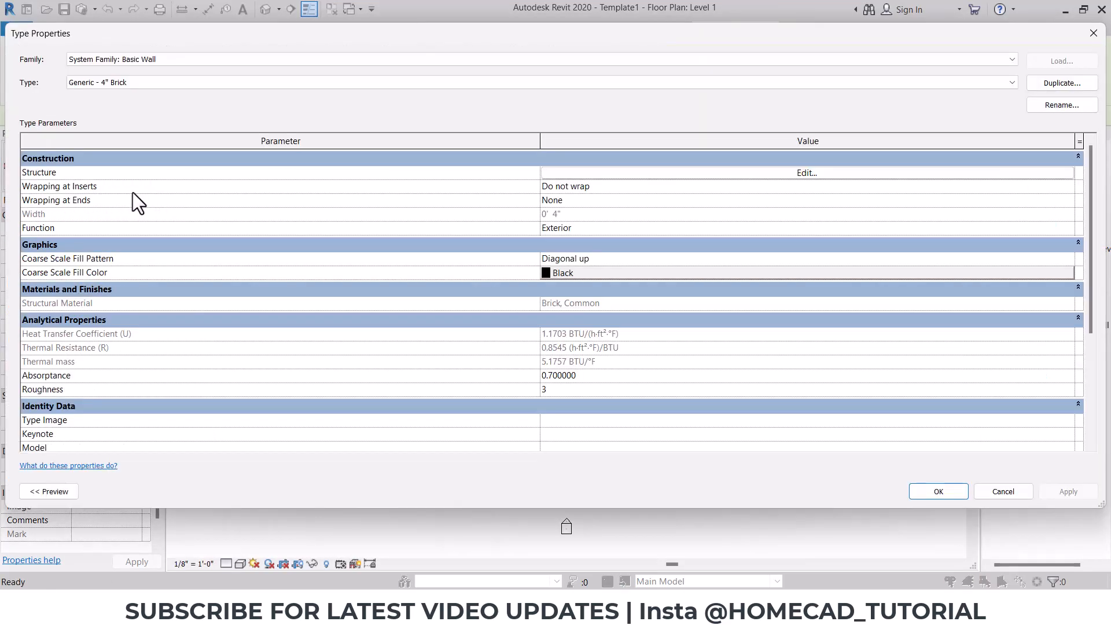
pyautogui.click(1059, 107)
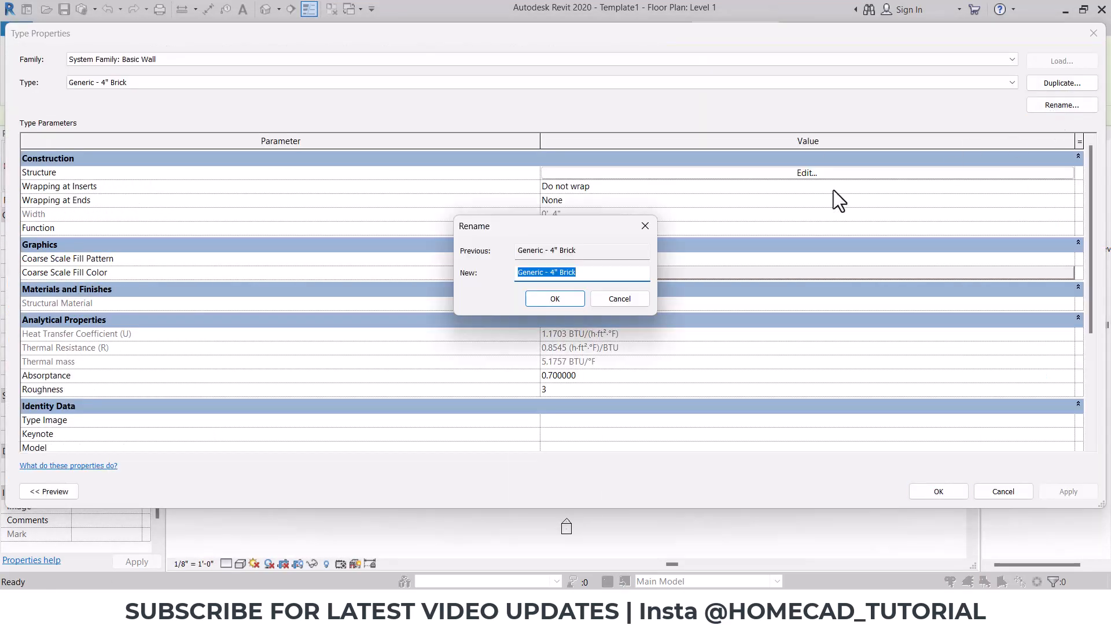
pyautogui.write('Wall 4')
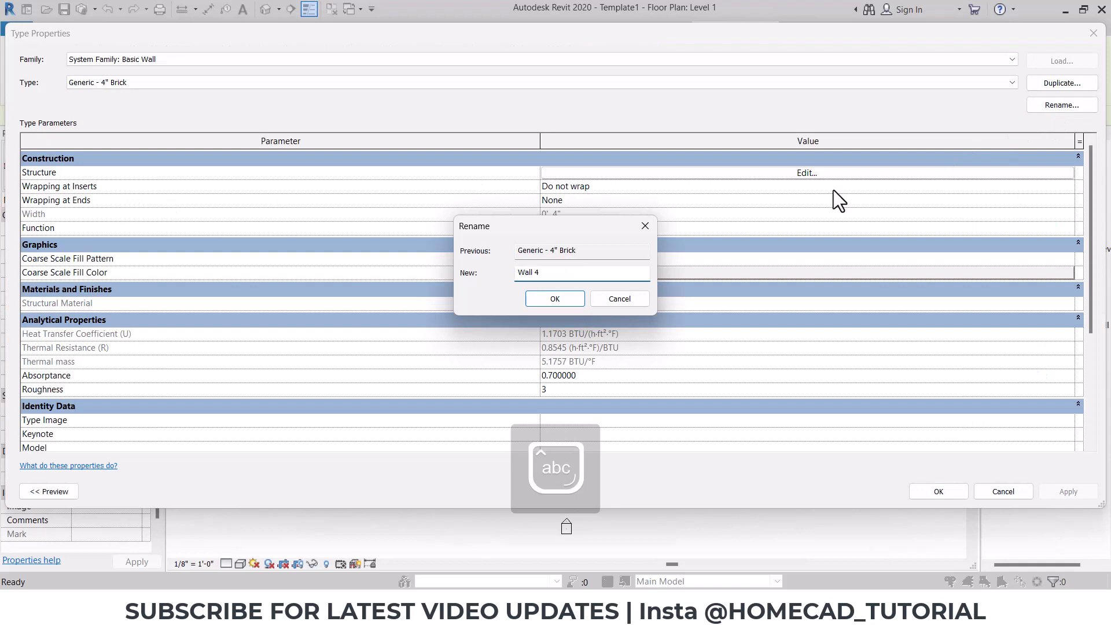
pyautogui.write(' inches')
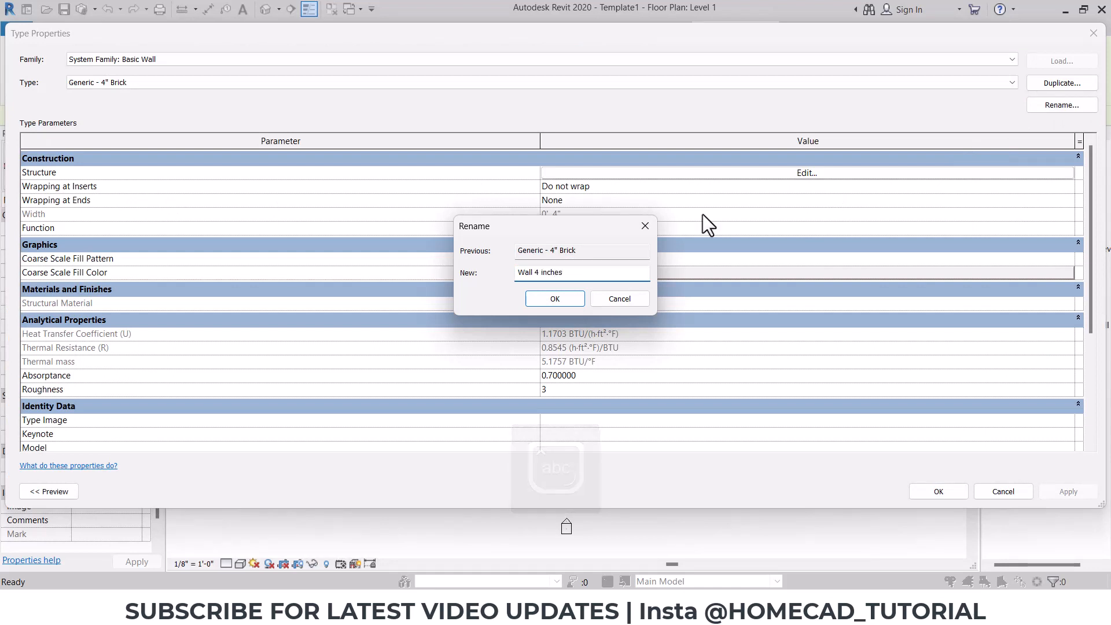
pyautogui.click(528, 296)
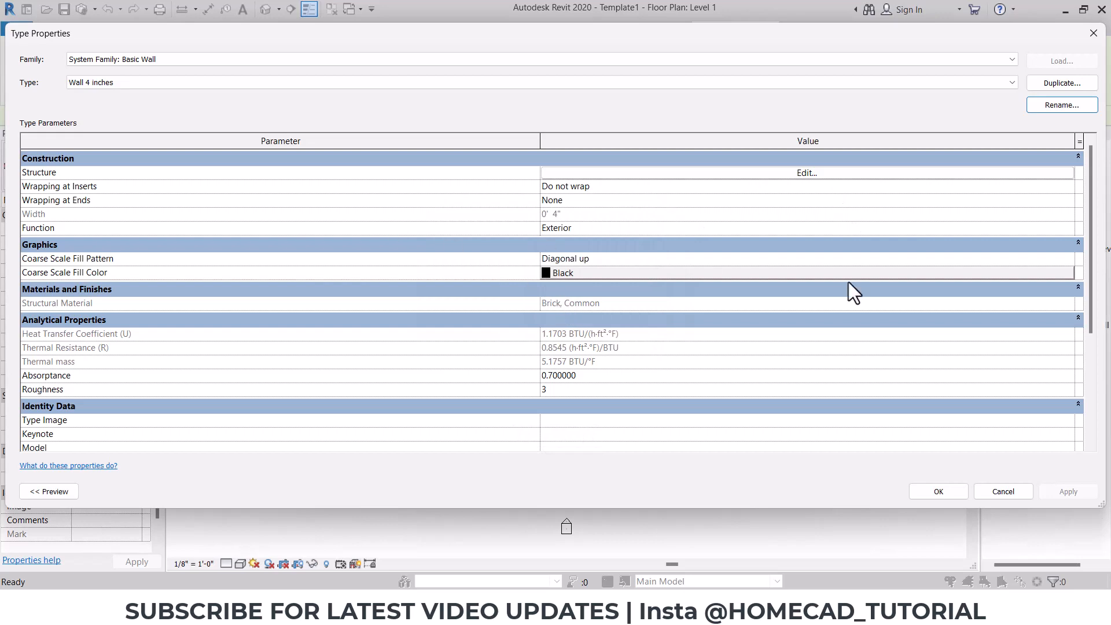
# Accept the Wall 4 inches type and open the type properties of the Generic - 5" wall type
pyautogui.click(950, 486)
pyautogui.click(86, 169)
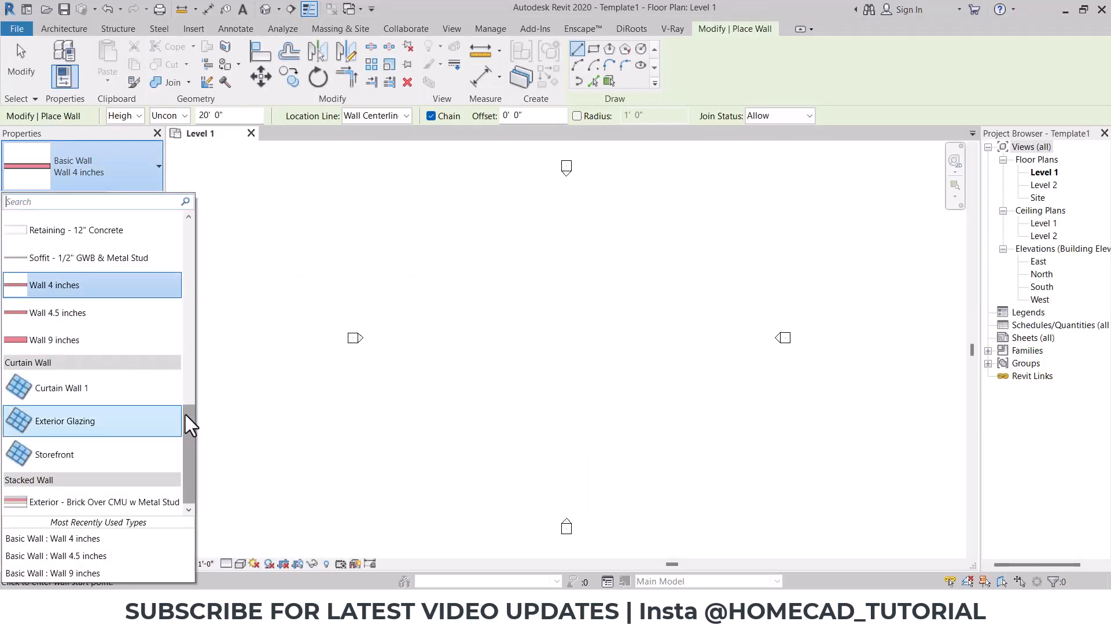
pyautogui.moveTo(186, 415); pyautogui.dragTo(186, 258)
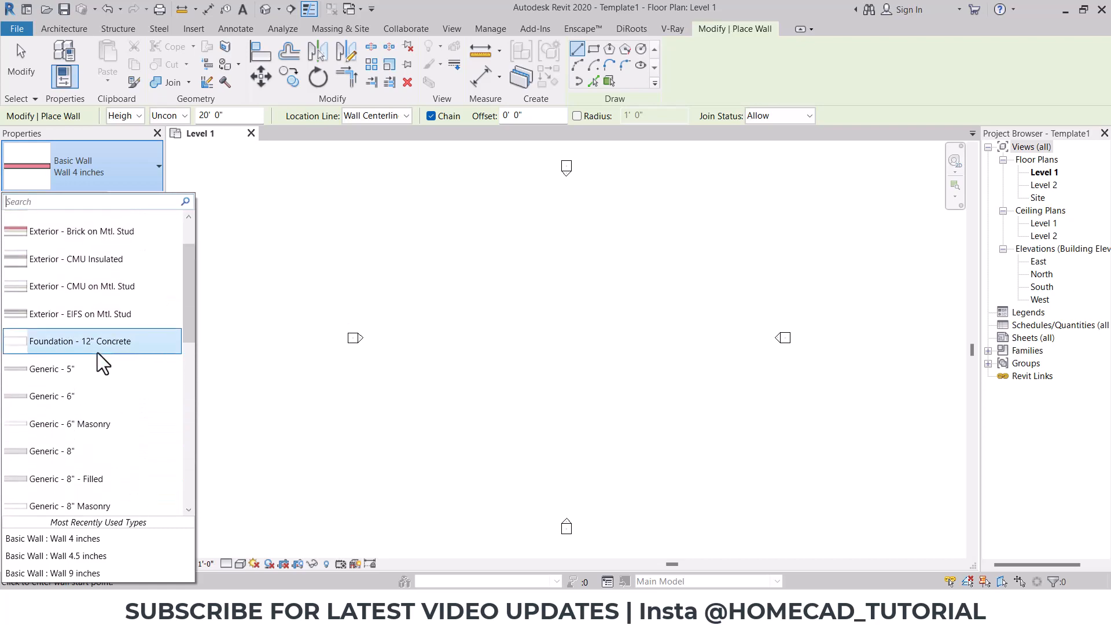
pyautogui.click(87, 370)
pyautogui.click(139, 200)
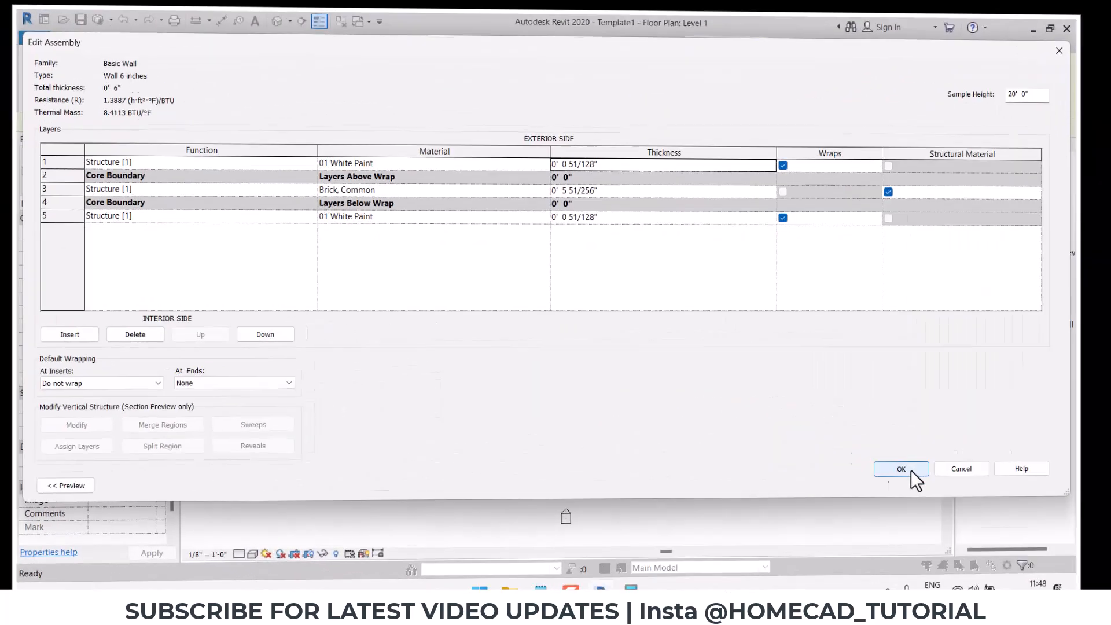
# Accept the layer structure and type properties of the Wall 6 inches type
pyautogui.click(911, 470)
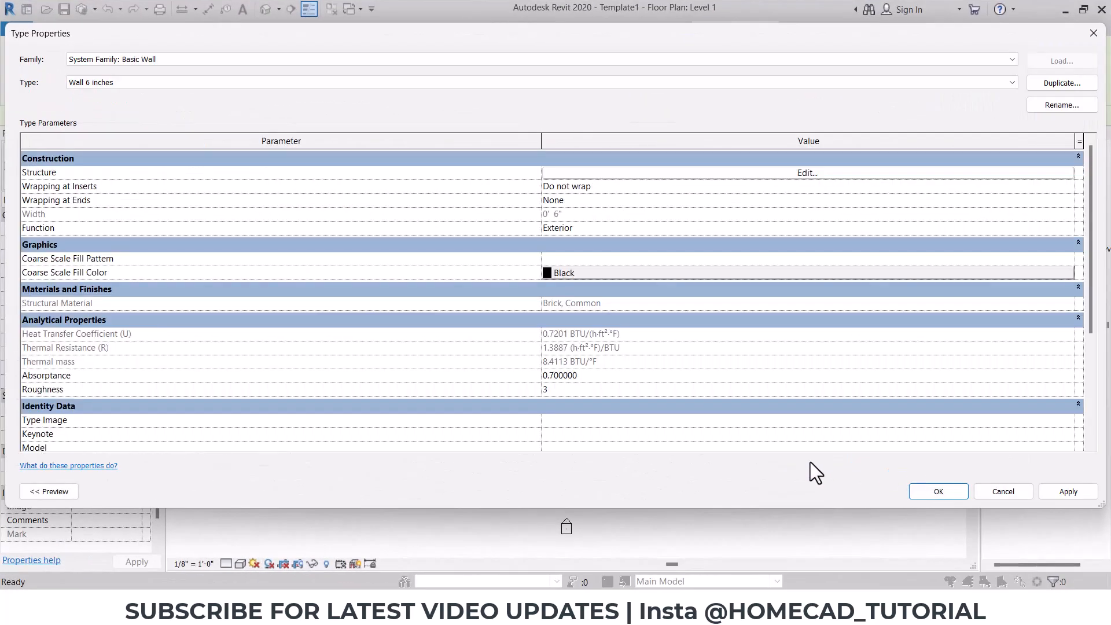
pyautogui.click(936, 491)
# Assign the 01 White Paint material to the exterior layer in the Wall 4 inches structure
pyautogui.click(127, 159)
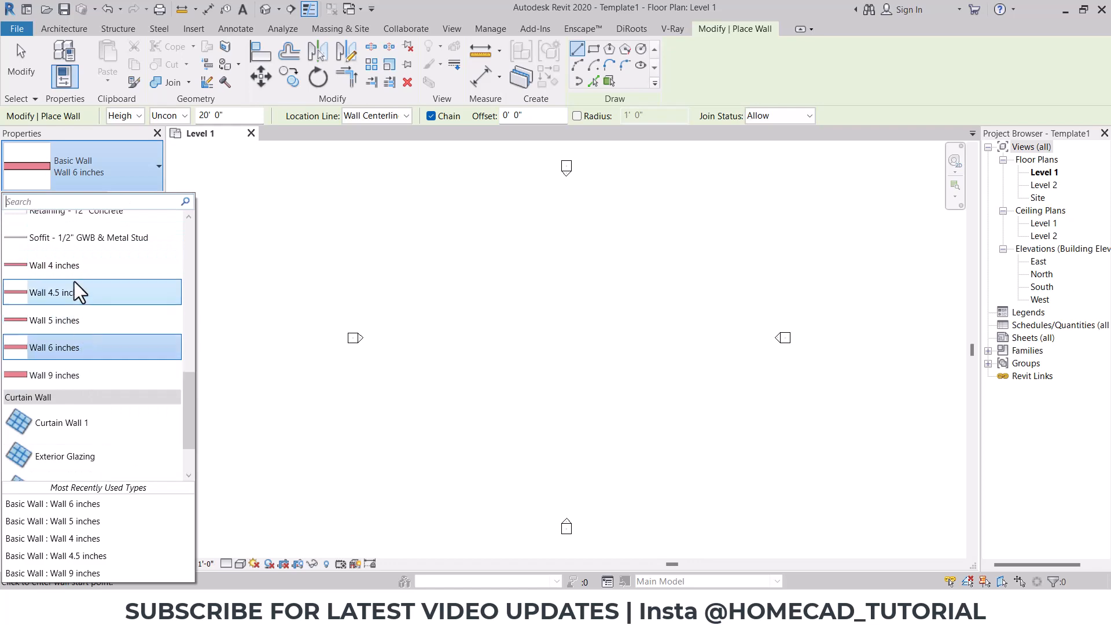
pyautogui.click(81, 263)
pyautogui.click(132, 198)
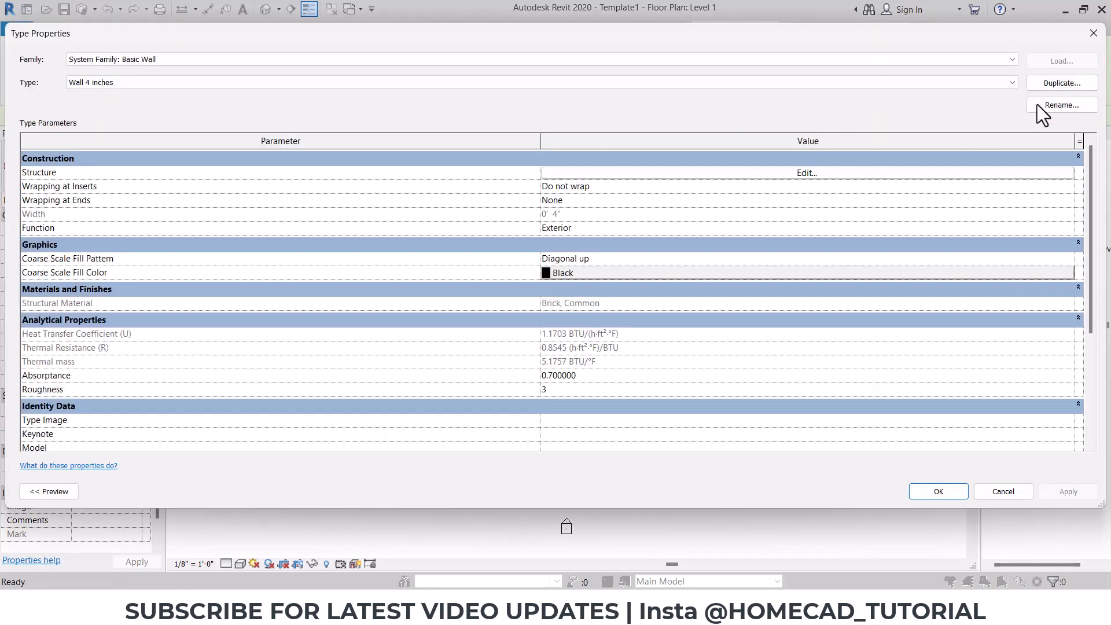
pyautogui.click(804, 173)
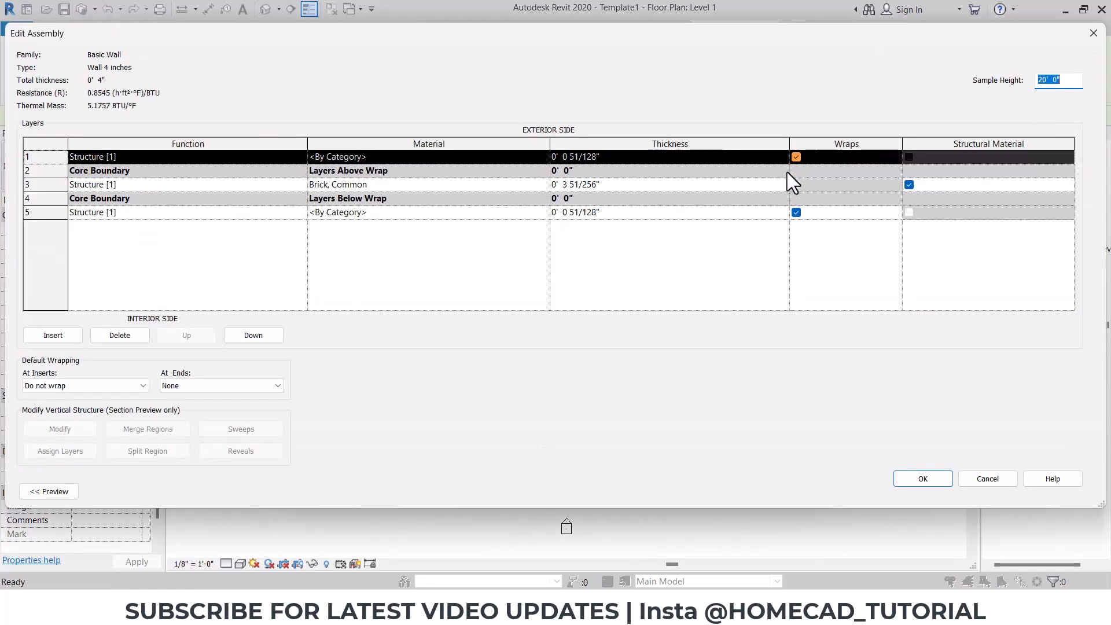
pyautogui.click(547, 155)
pyautogui.click(544, 156)
pyautogui.click(410, 168)
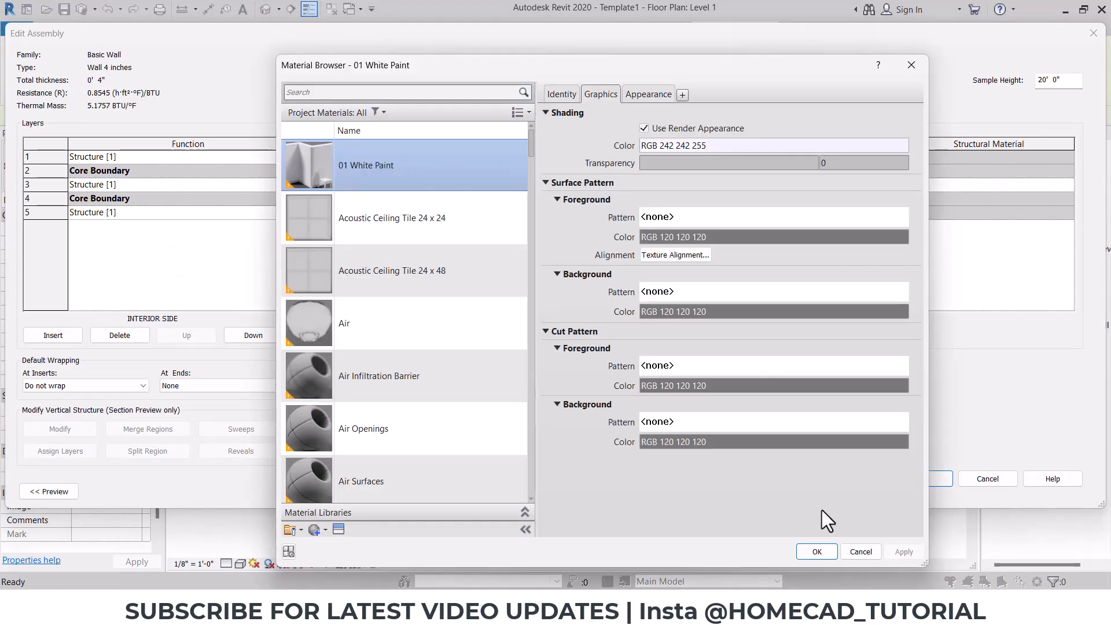
pyautogui.click(814, 550)
# Assign 01 White Paint to the interior layer of Wall 4 inches and accept the layer structure
pyautogui.click(540, 212)
pyautogui.click(545, 212)
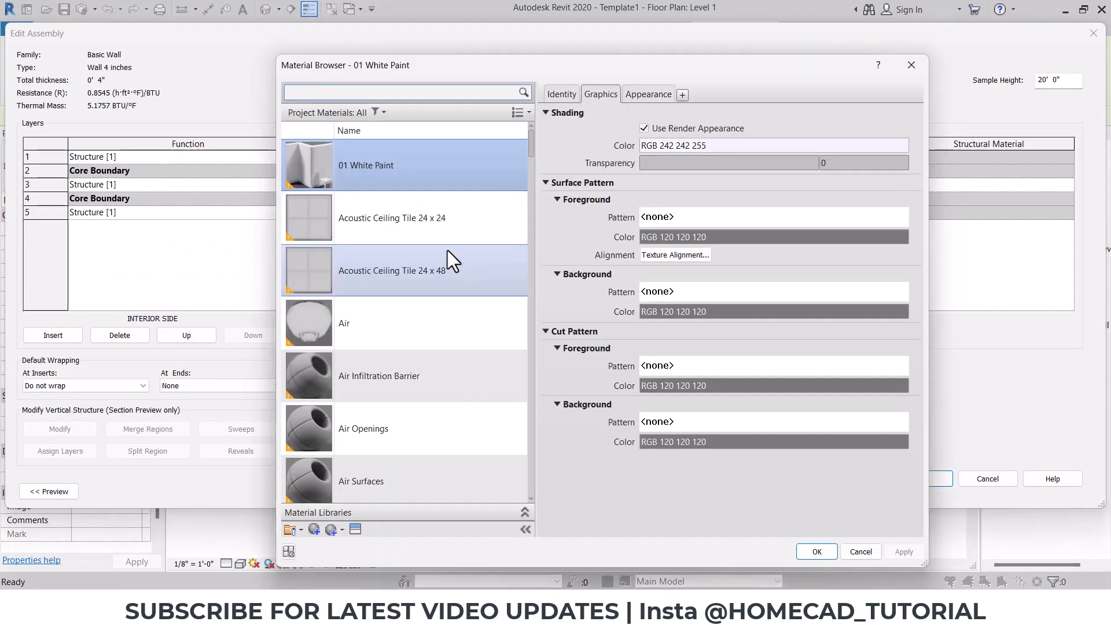
pyautogui.click(813, 547)
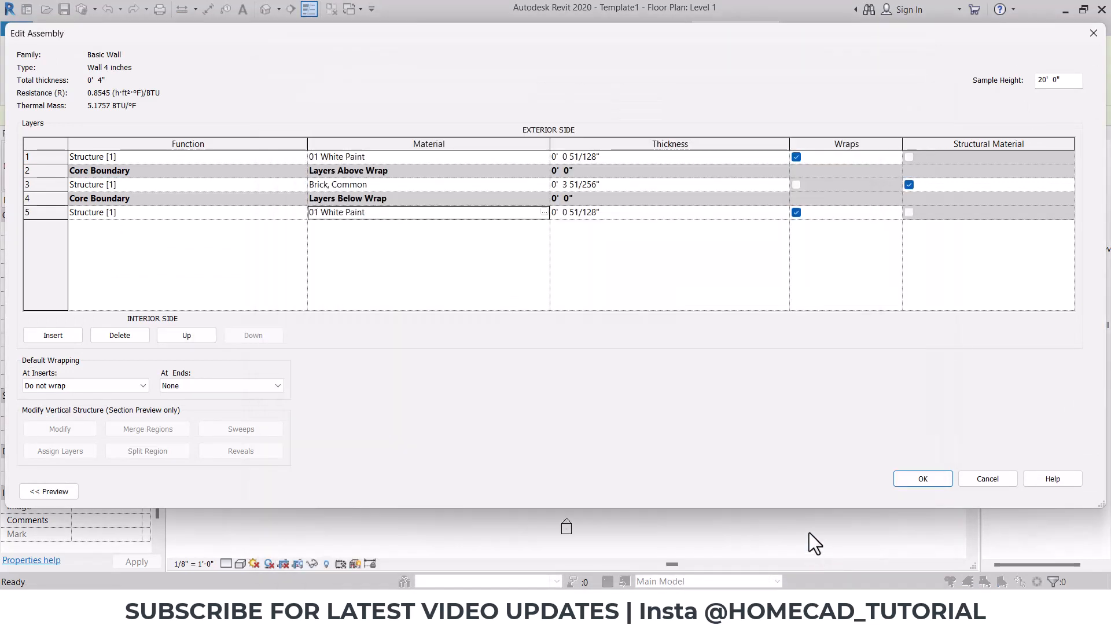
pyautogui.click(928, 478)
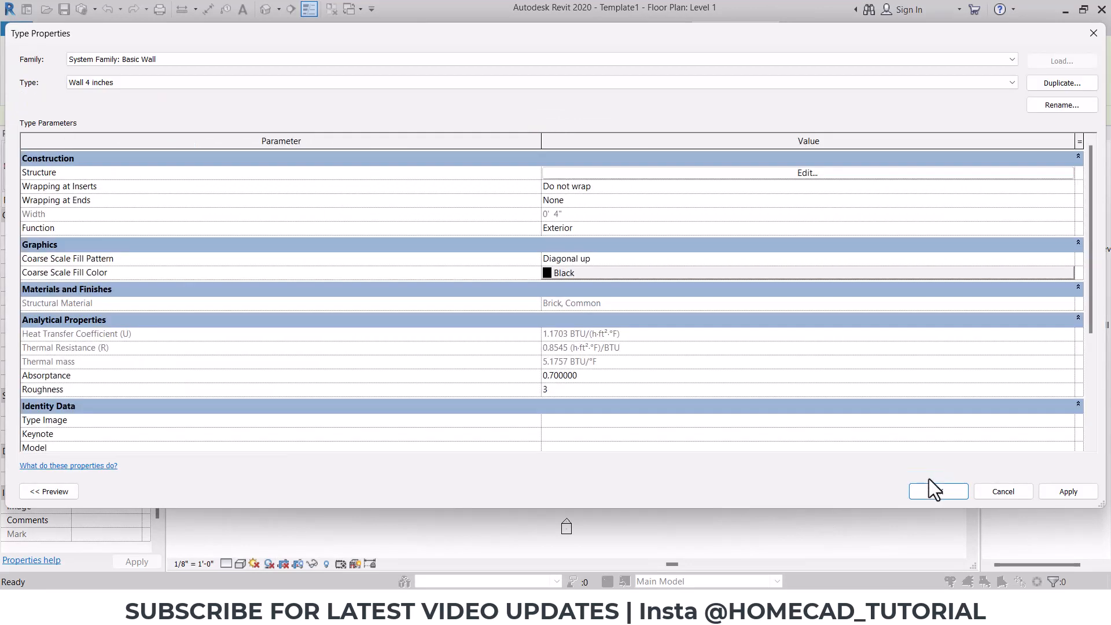
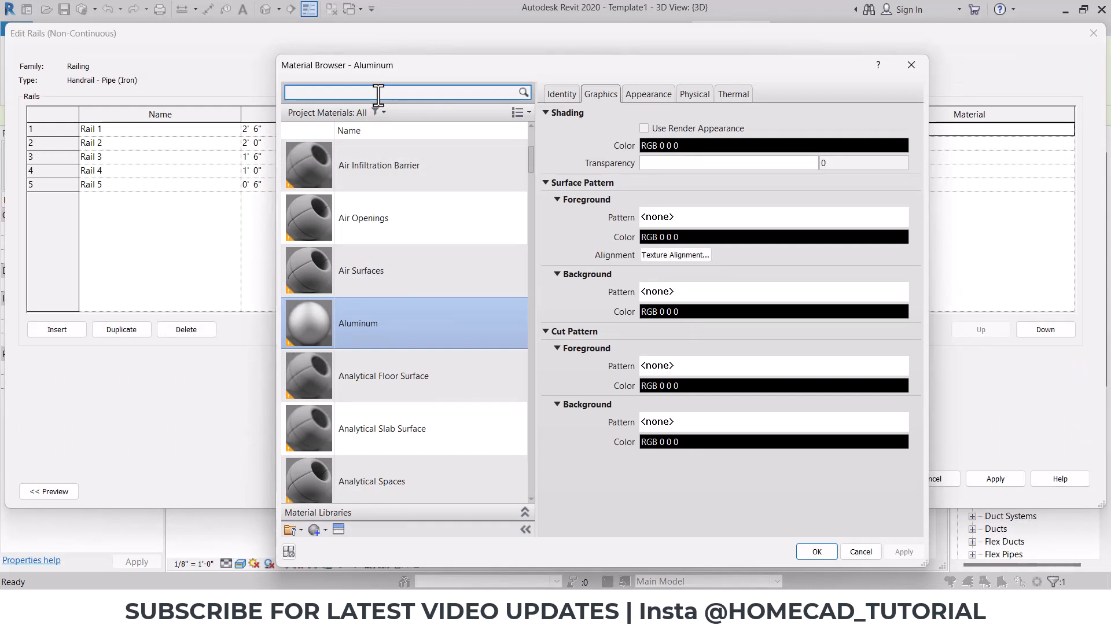
# Search the project materials for "ron" and select Iron, Ductile for Rail 1
pyautogui.write('ron')
pyautogui.press('BackSpace')
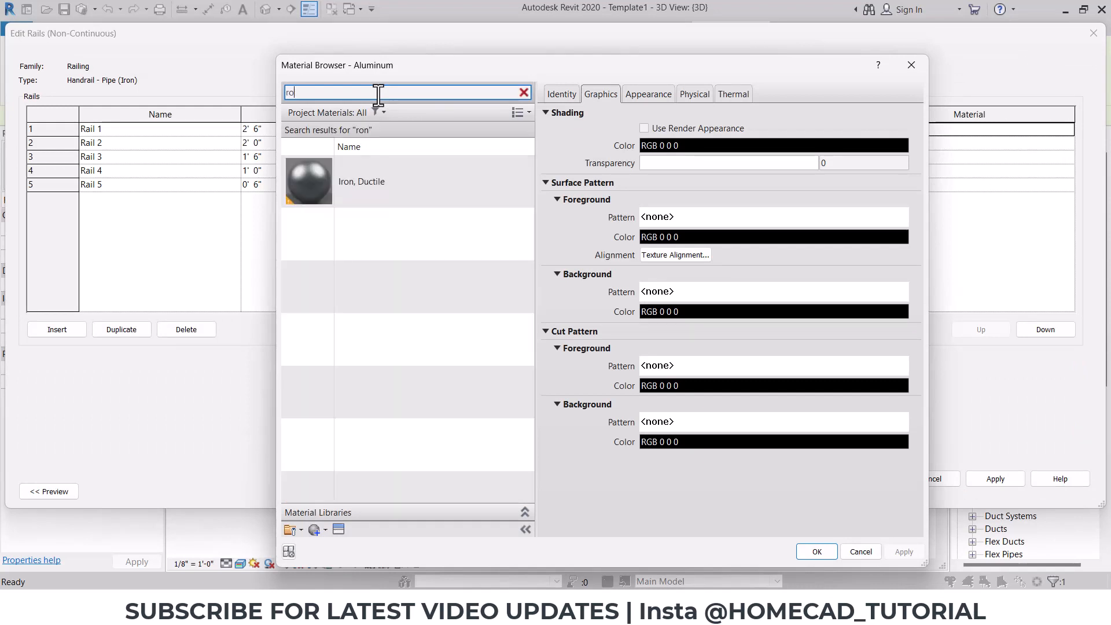
pyautogui.write('n')
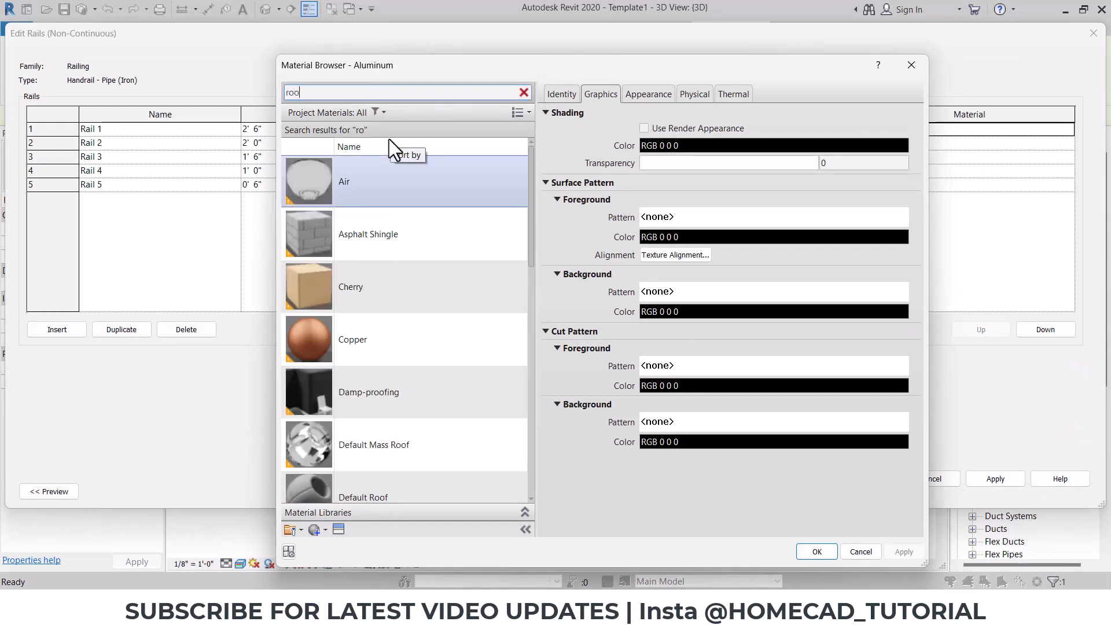
pyautogui.click(375, 178)
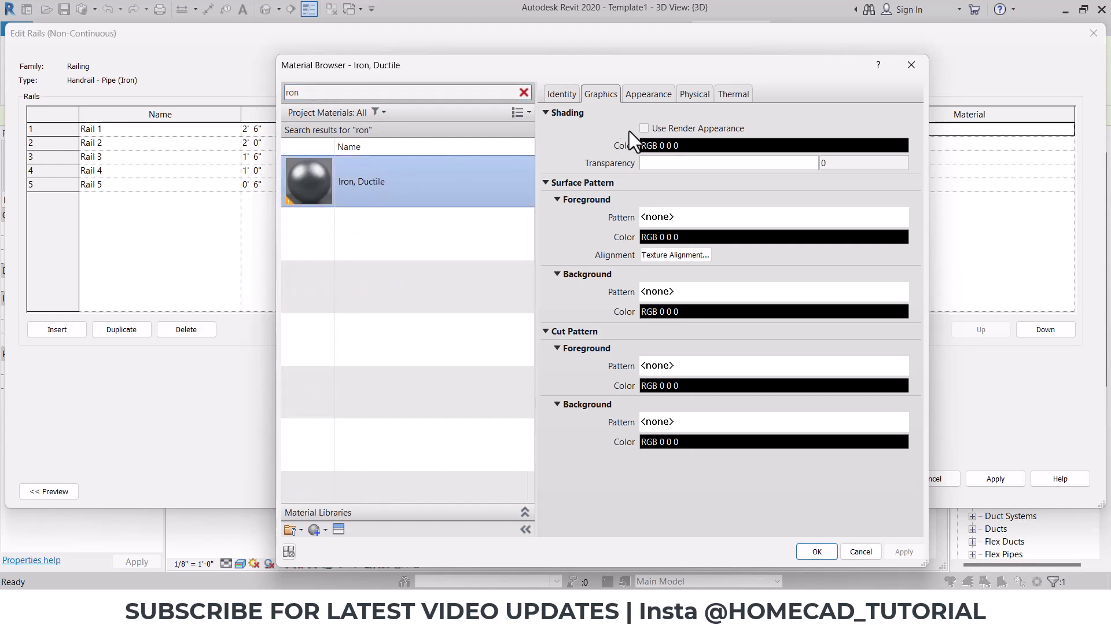
# Darken the Iron, Ductile appearance color to RGB 43 47 49 and accept the material for Rail 1
pyautogui.click(654, 96)
pyautogui.click(733, 228)
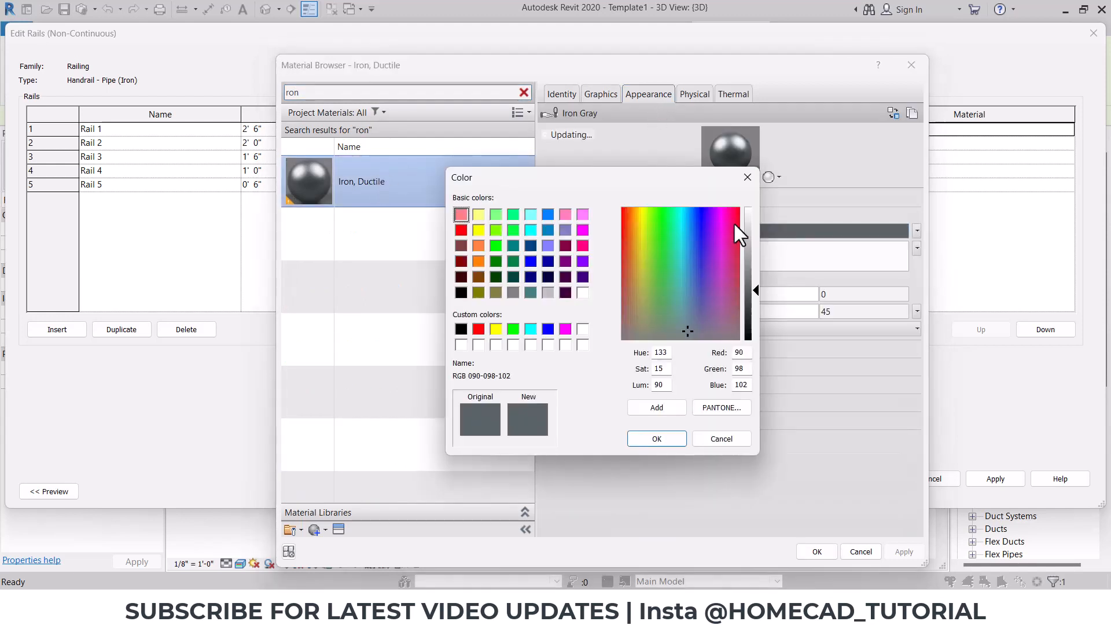
pyautogui.moveTo(750, 279); pyautogui.dragTo(759, 317)
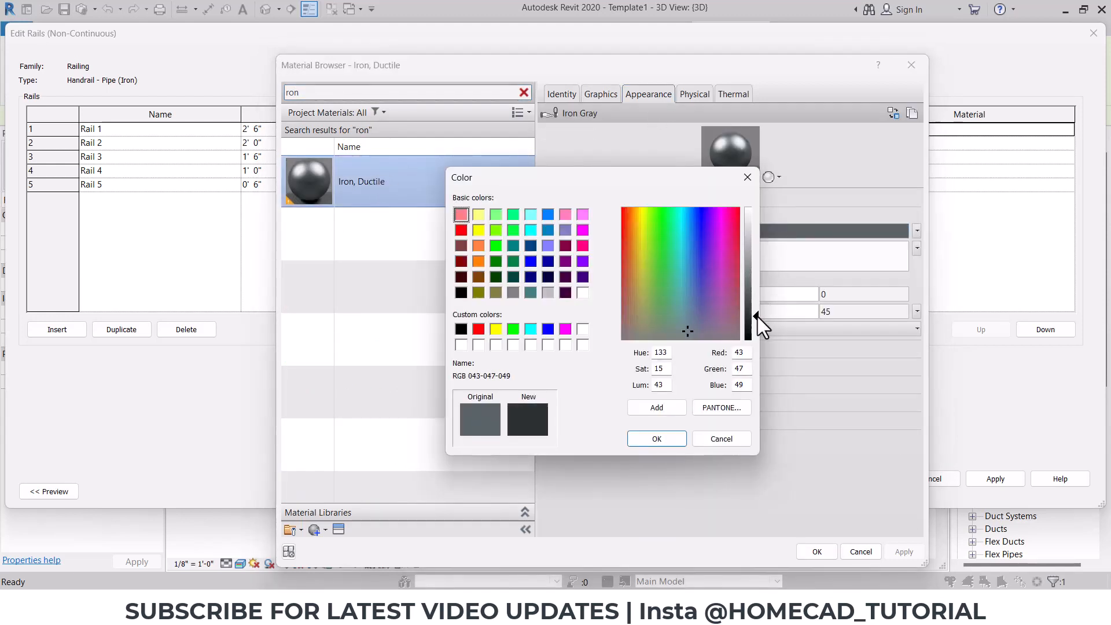
pyautogui.click(658, 438)
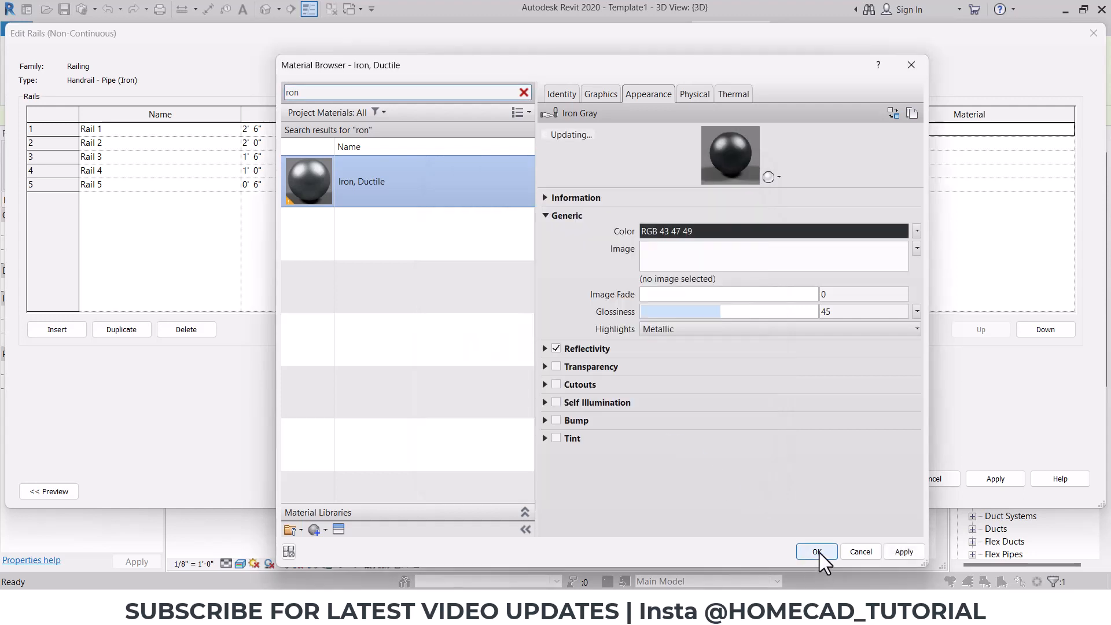
pyautogui.click(816, 552)
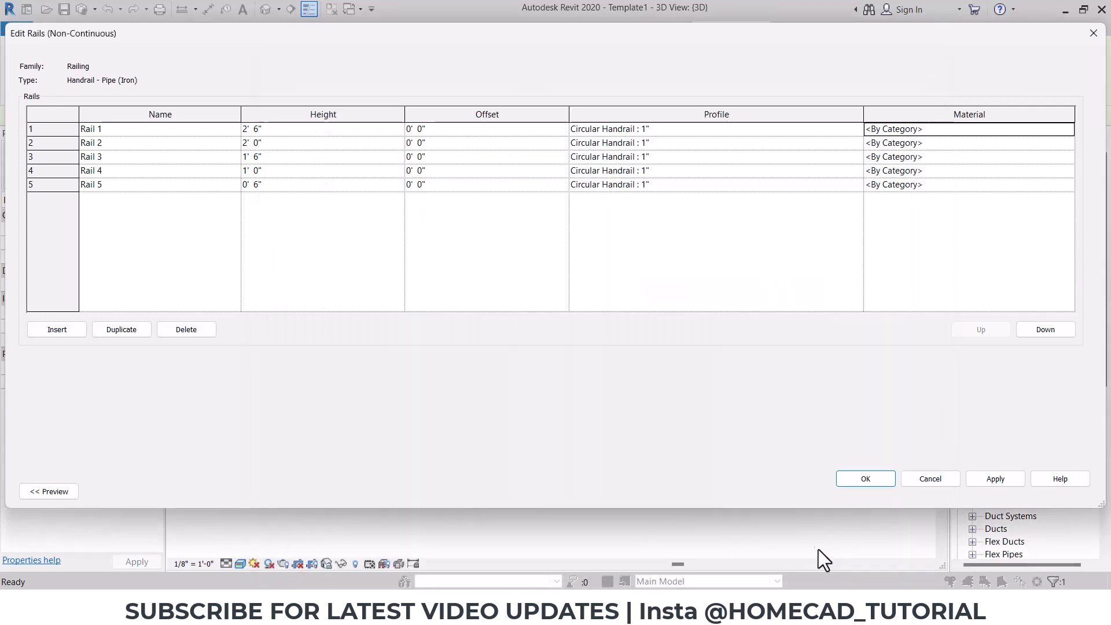
# Set the material of Rail 2 through Rail 5 to Iron, Ductile and accept the rail structure
pyautogui.click(936, 144)
pyautogui.write('Iron, Ductile')
pyautogui.click(936, 157)
pyautogui.write('Iron, Ductile')
pyautogui.click(935, 173)
pyautogui.write('Iron, Ductile')
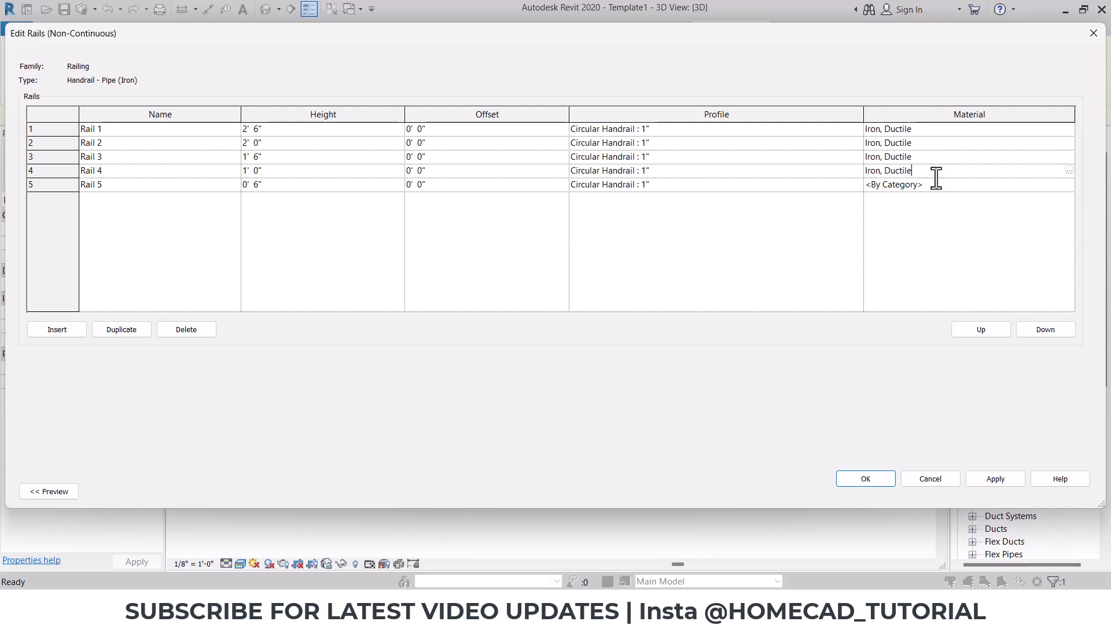
pyautogui.click(936, 184)
pyautogui.write('Iron, Ductile')
pyautogui.click(866, 479)
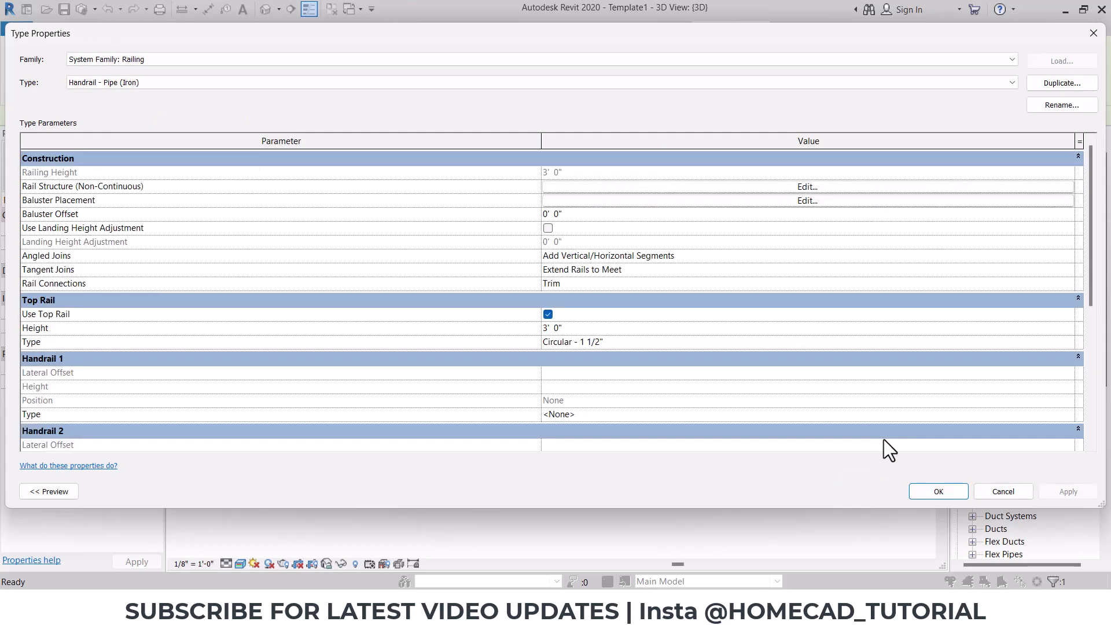
# Set the baluster pattern justification of the Handrail - Pipe (Iron) railing to Spread Pattern To Fit
pyautogui.click(799, 201)
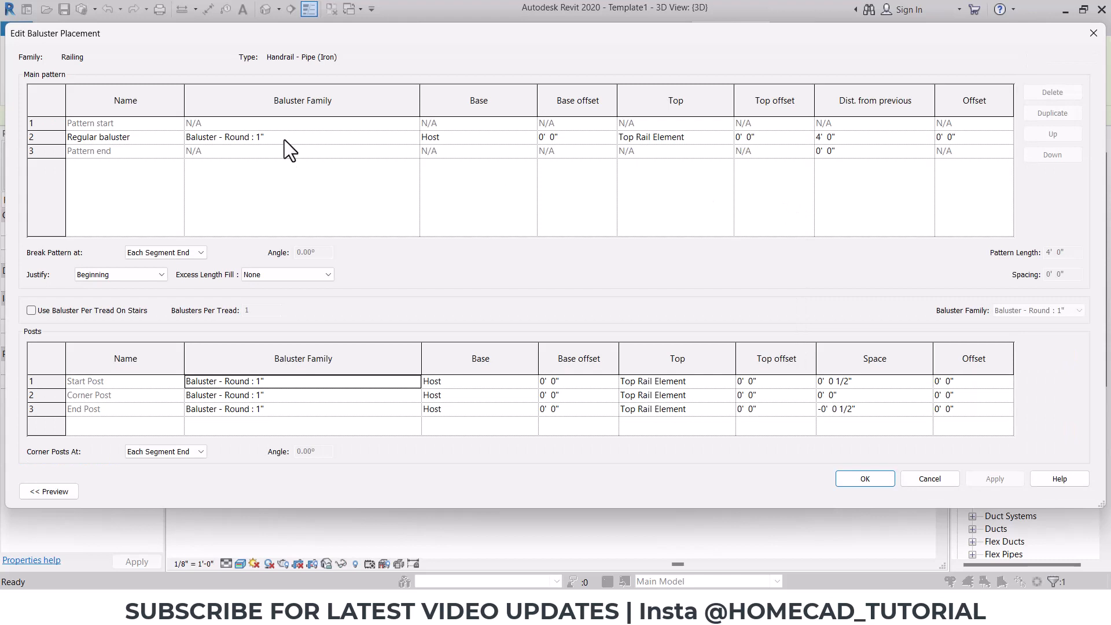
pyautogui.click(119, 276)
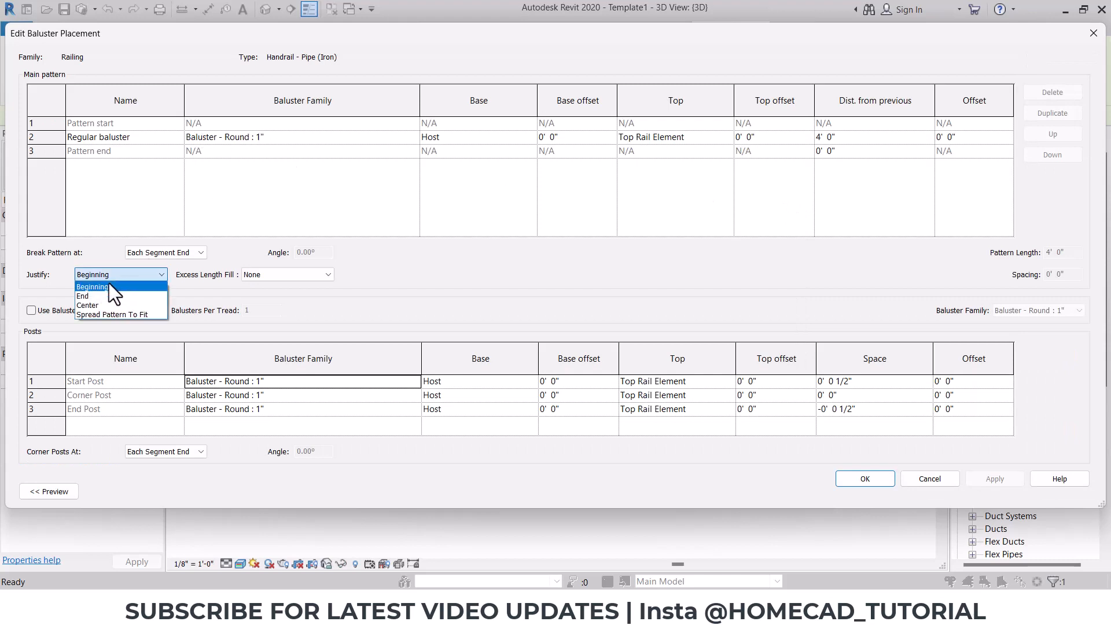
pyautogui.click(103, 314)
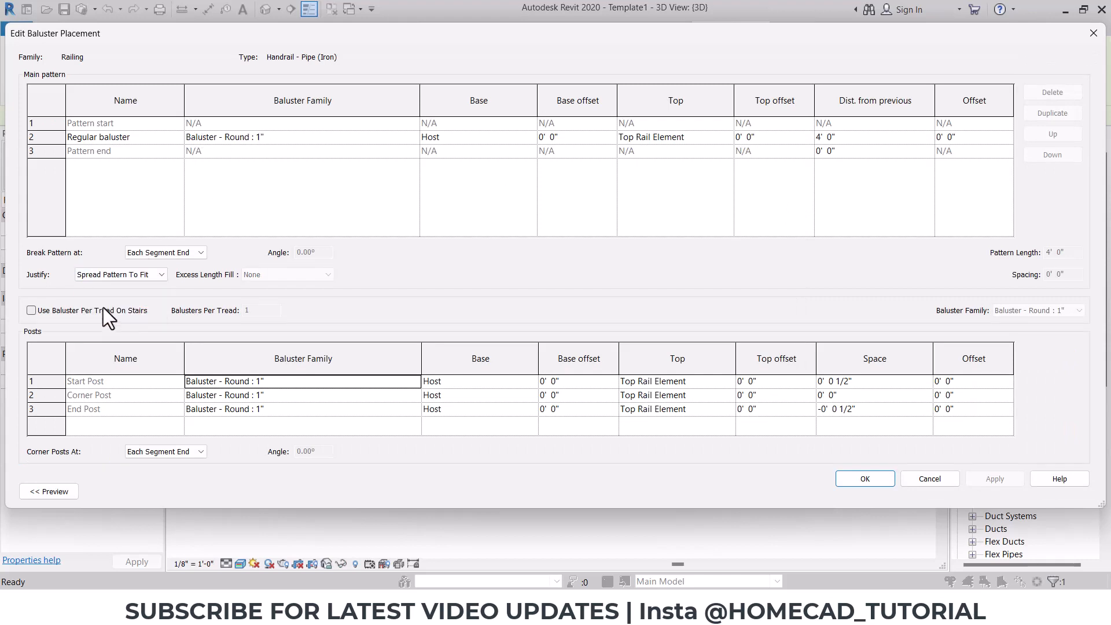
pyautogui.click(848, 479)
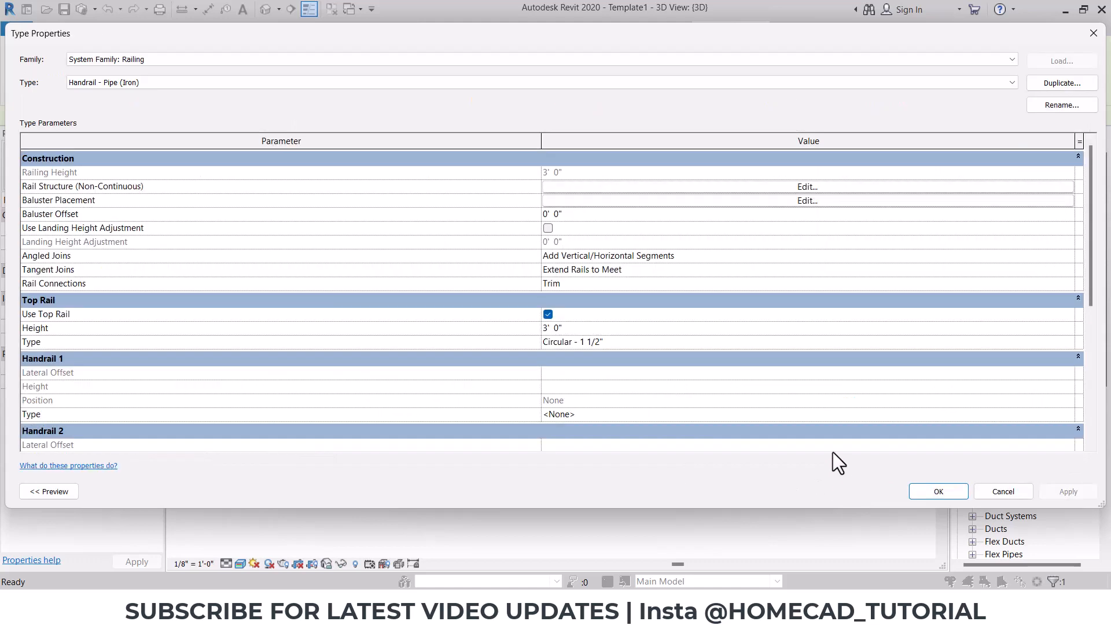
# Set the material of the Circular - 1 1/2" top rail type to Iron, Ductile and accept the railing type
pyautogui.click(605, 343)
pyautogui.click(1069, 341)
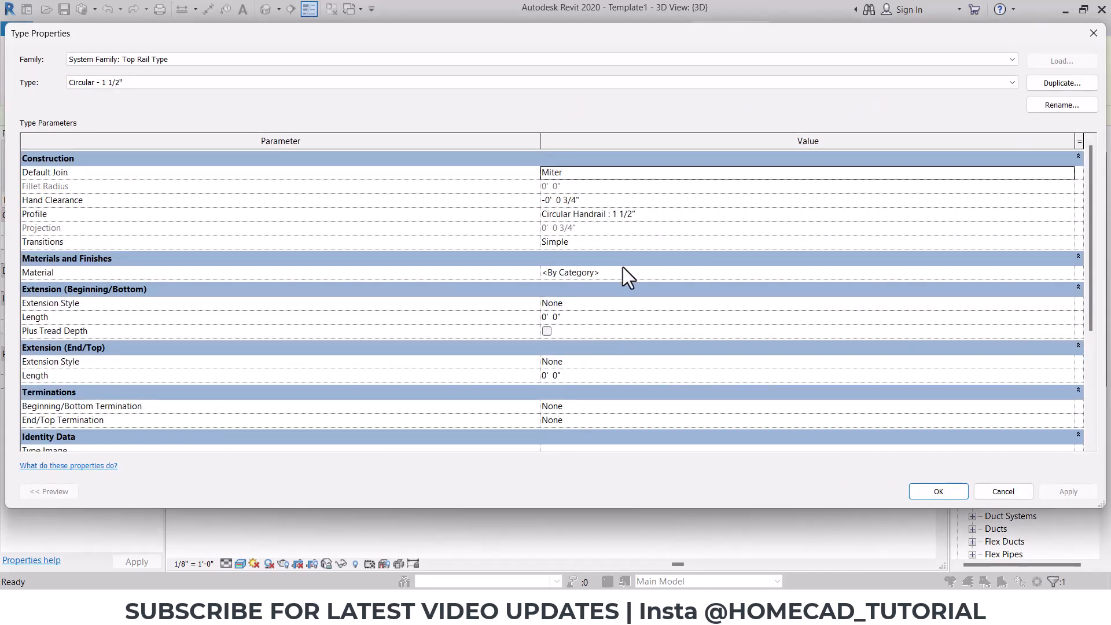
pyautogui.click(862, 273)
pyautogui.write('Iron, Ductile')
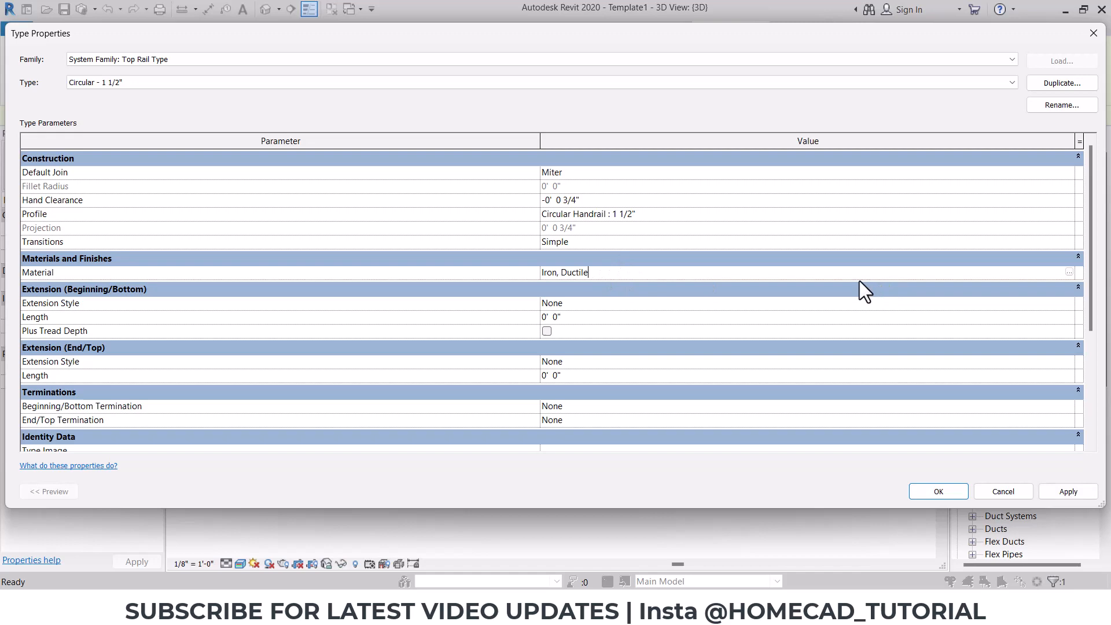
pyautogui.click(947, 486)
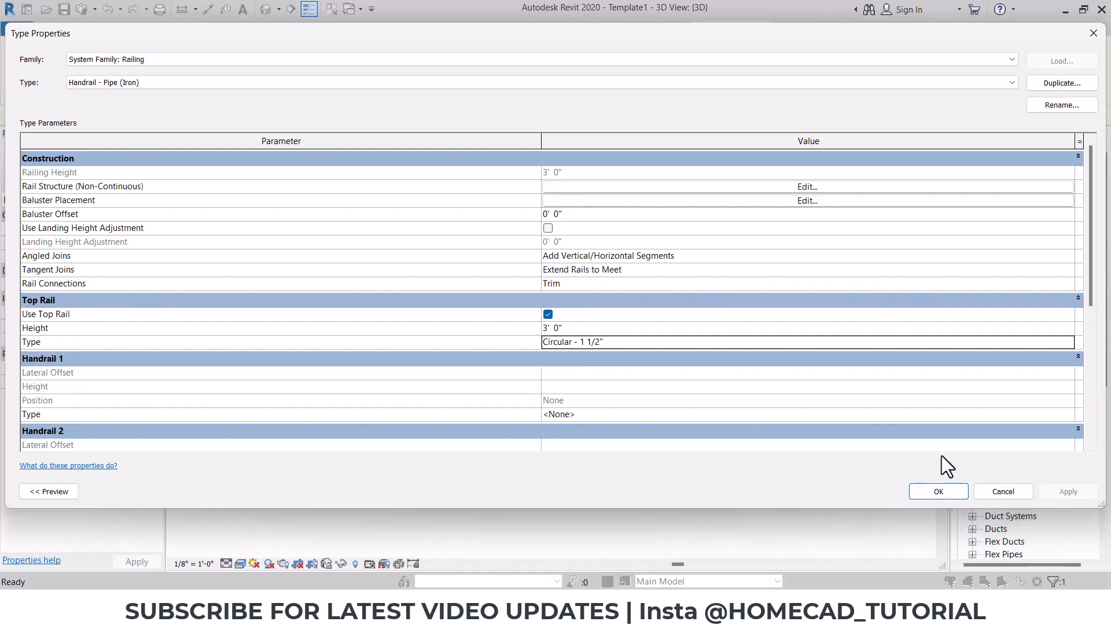
pyautogui.click(936, 489)
# Set the baluster material of the 1" Baluster - Round family type to Iron, Ductile
pyautogui.scroll(-5, 990, 381)
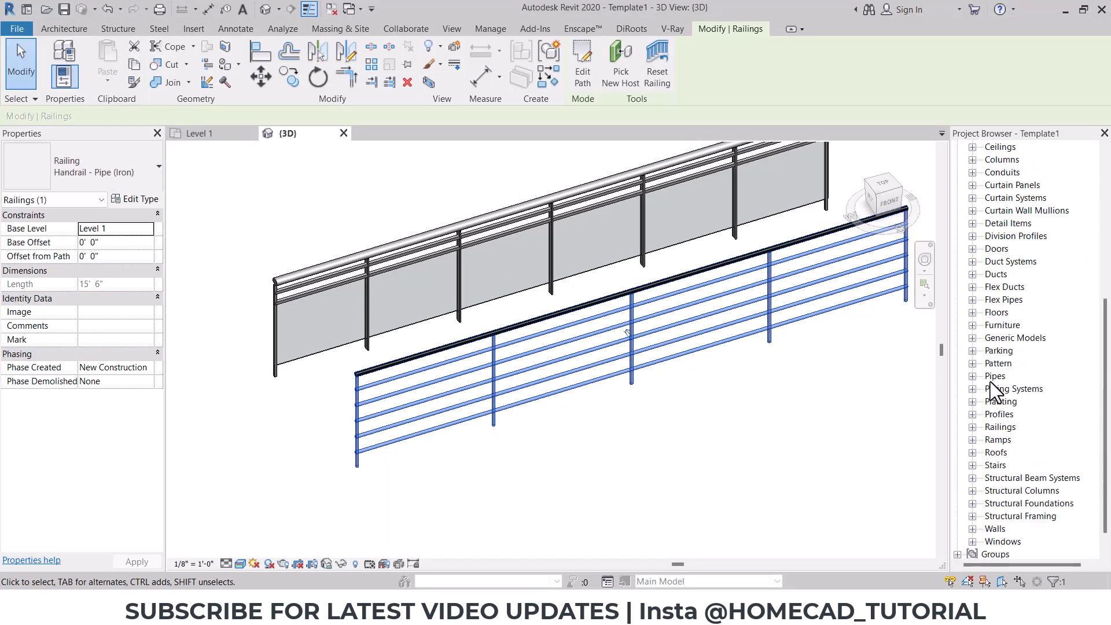
pyautogui.scroll(-1, 991, 391)
pyautogui.scroll(2, 972, 277)
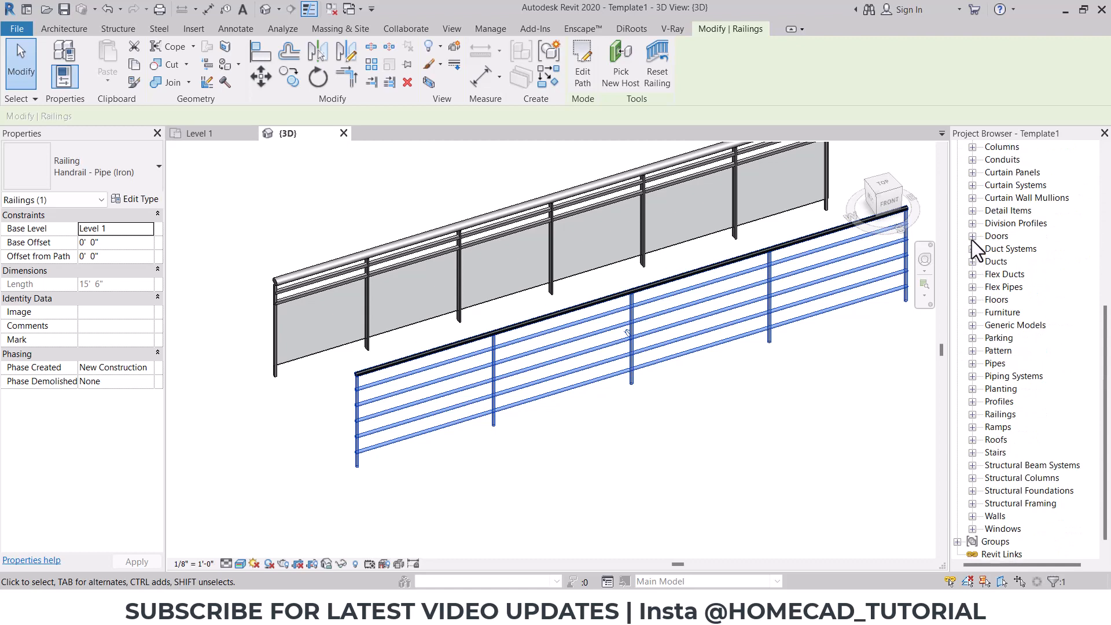
pyautogui.click(973, 414)
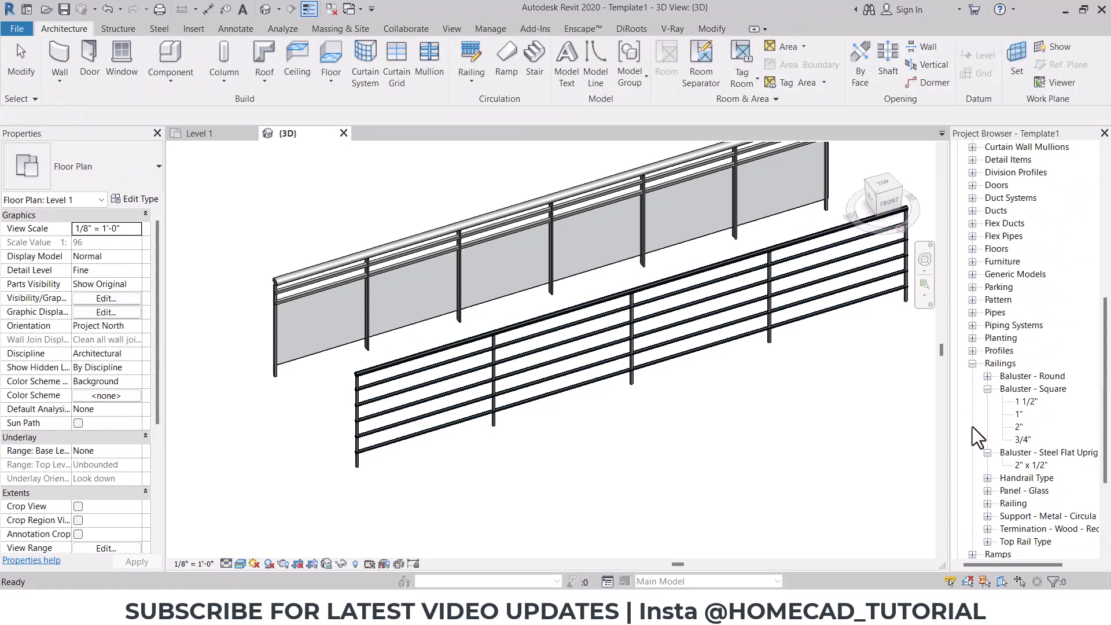
pyautogui.click(987, 376)
pyautogui.doubleClick(1019, 388)
pyautogui.click(644, 206)
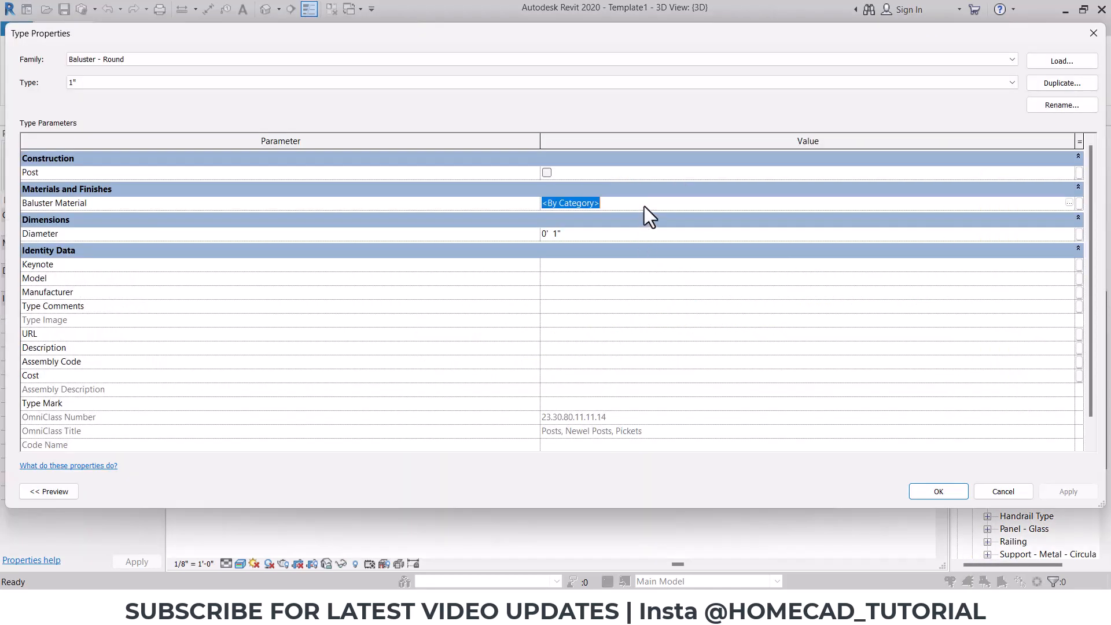
pyautogui.write('Iron, Ductile')
pyautogui.click(939, 491)
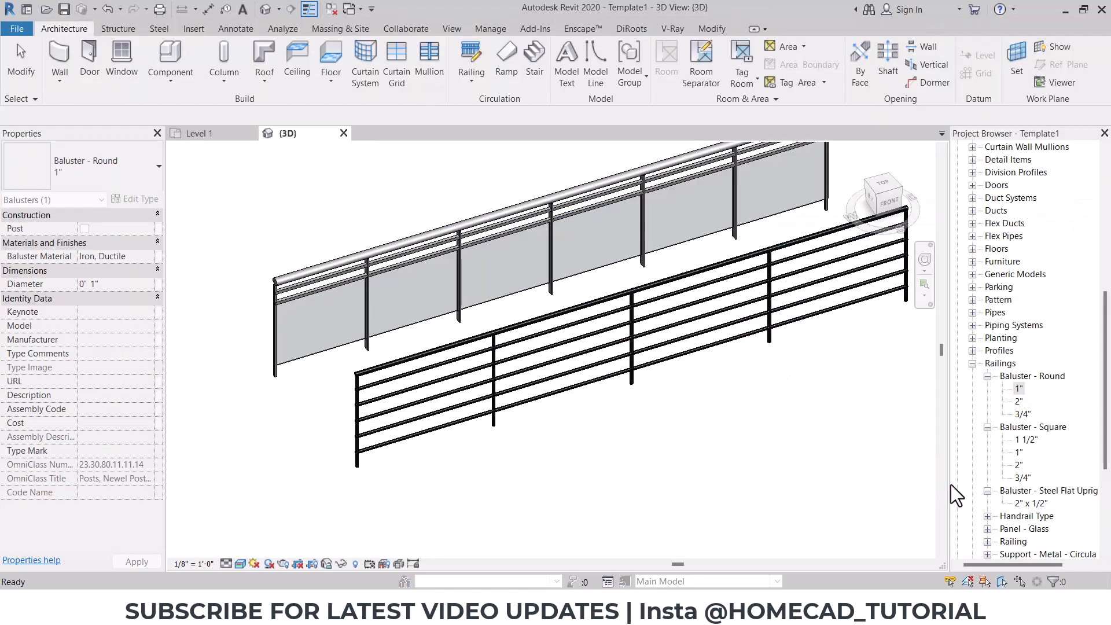
pyautogui.click(676, 315)
pyautogui.keyDown('shift'); pyautogui.moveTo(676, 315); pyautogui.dragTo(613, 384, button='middle'); pyautogui.keyUp('shift')
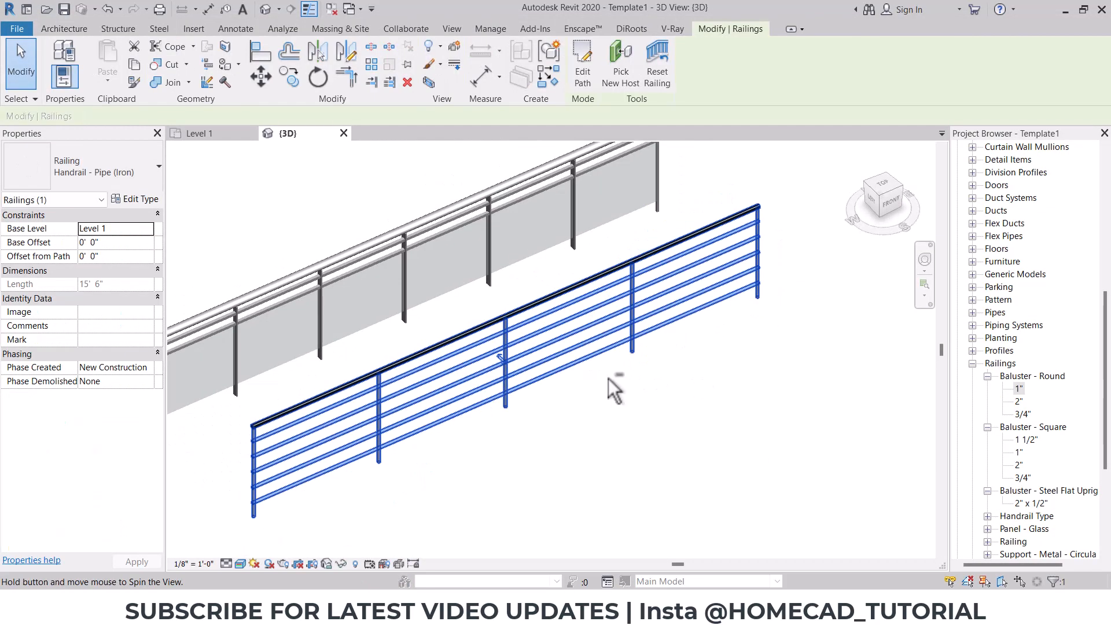
pyautogui.click(669, 386)
pyautogui.scroll(3, 985, 229)
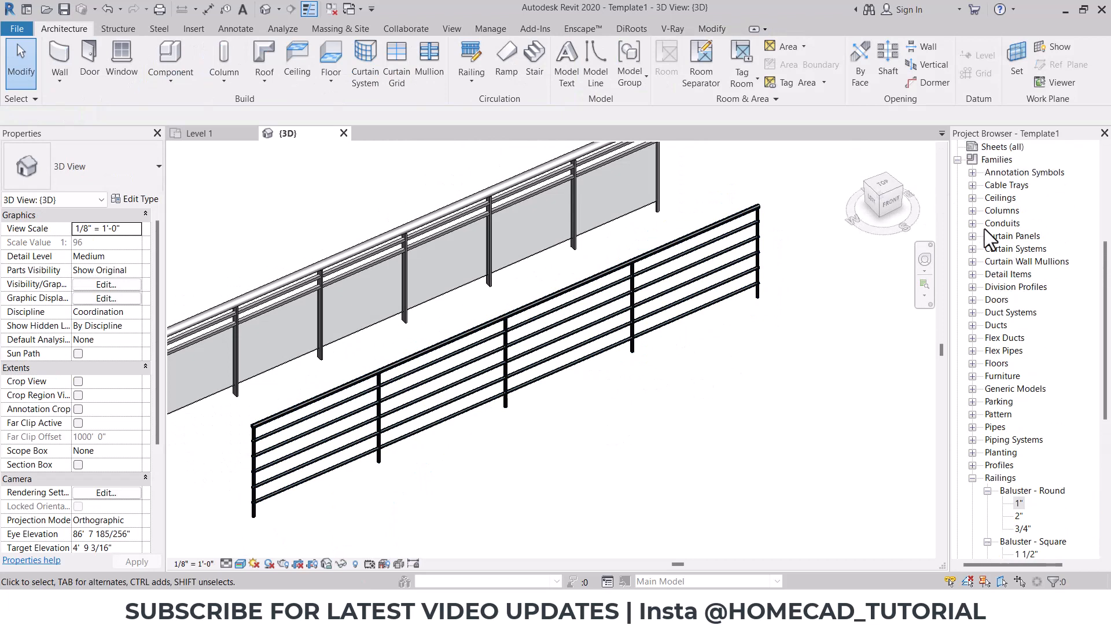
# Duplicate the type of the Handrail - Pipe (Iron) railing as Handrail - Pipe (ALU)
pyautogui.click(702, 259)
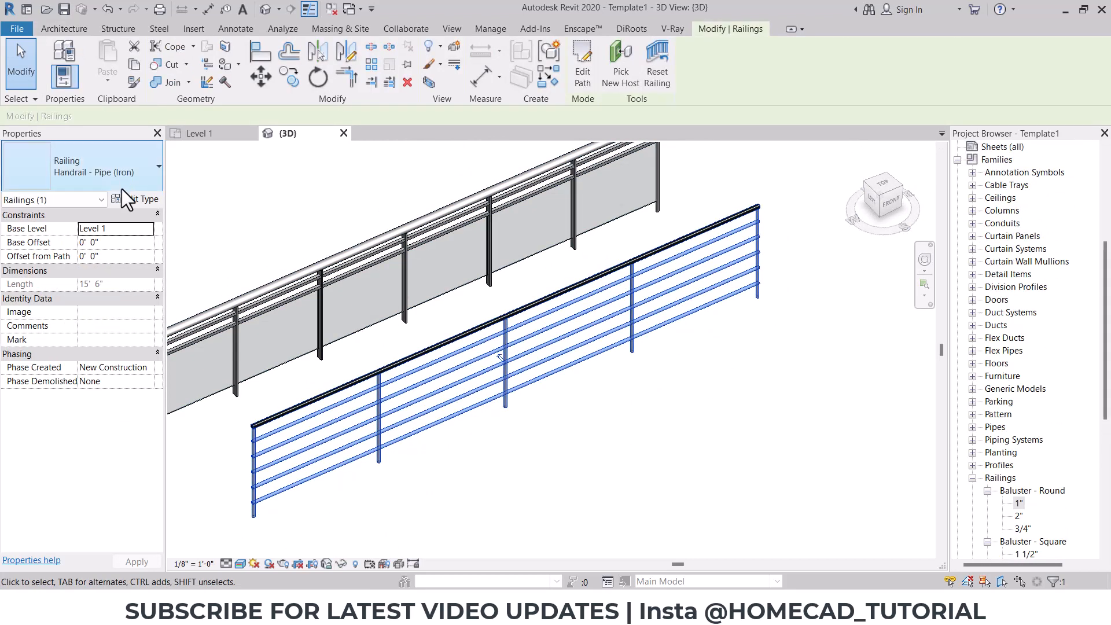
pyautogui.click(123, 198)
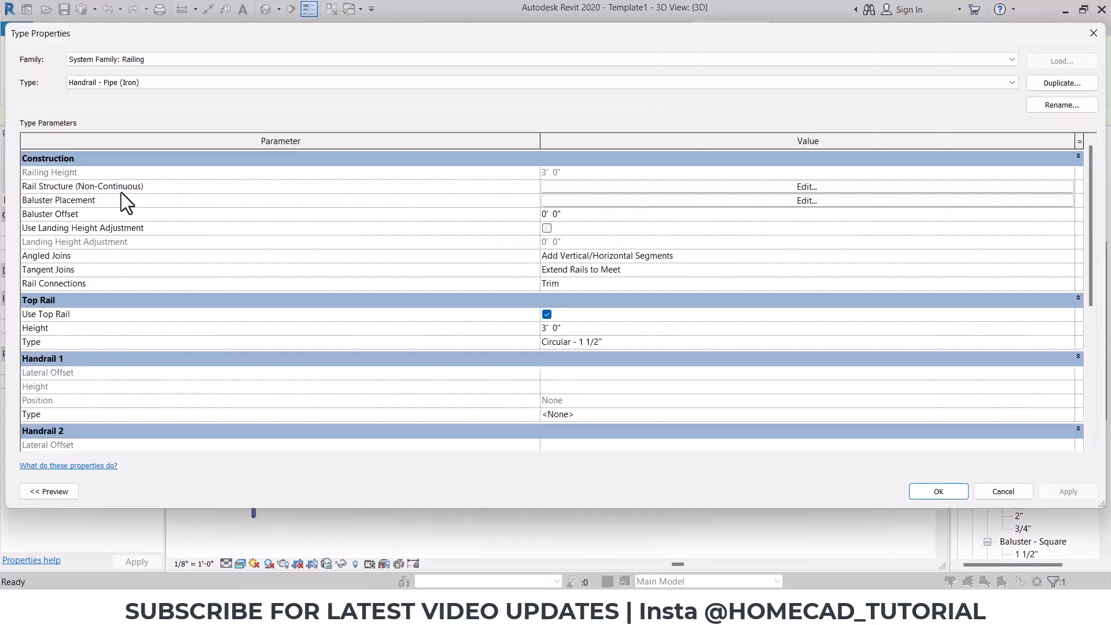
pyautogui.click(1043, 82)
pyautogui.click(579, 260)
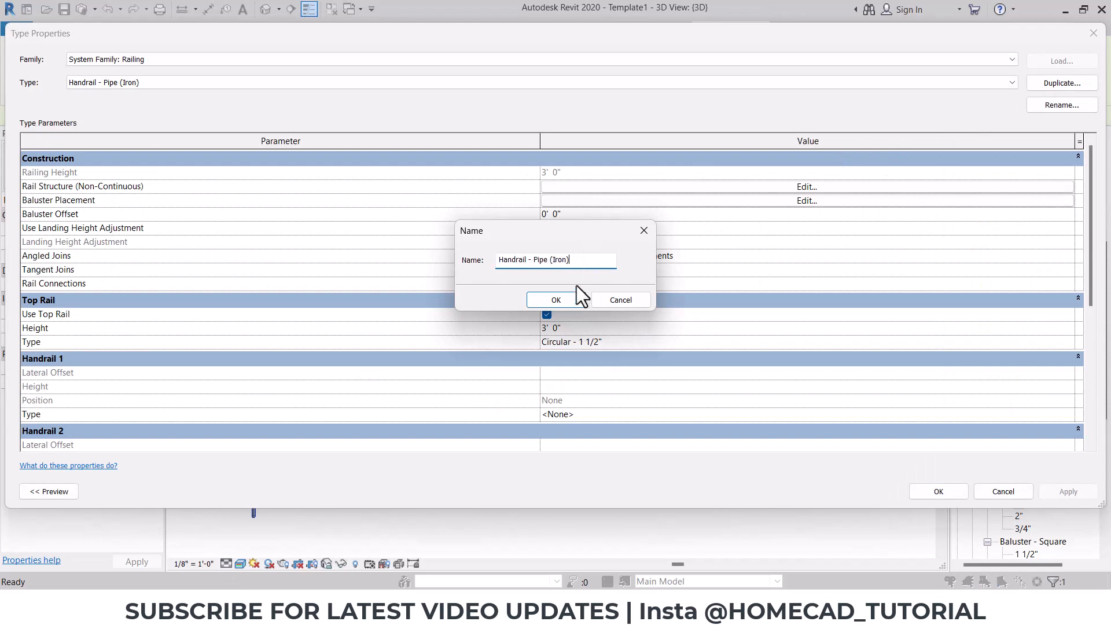
pyautogui.press('BackSpace')
pyautogui.press('BackSpace')
pyautogui.press('BackSpace')
pyautogui.press('BackSpace')
pyautogui.press('BackSpace')
pyautogui.press('BackSpace')
pyautogui.press('BackSpace')
pyautogui.press('capslock')
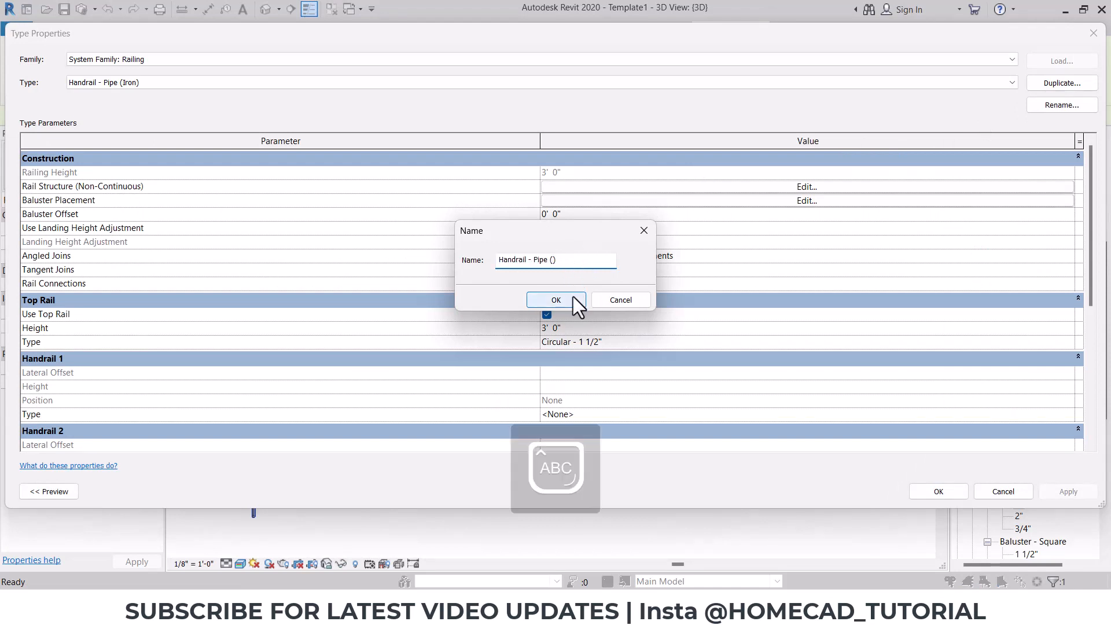
pyautogui.write('ALU)')
pyautogui.click(574, 301)
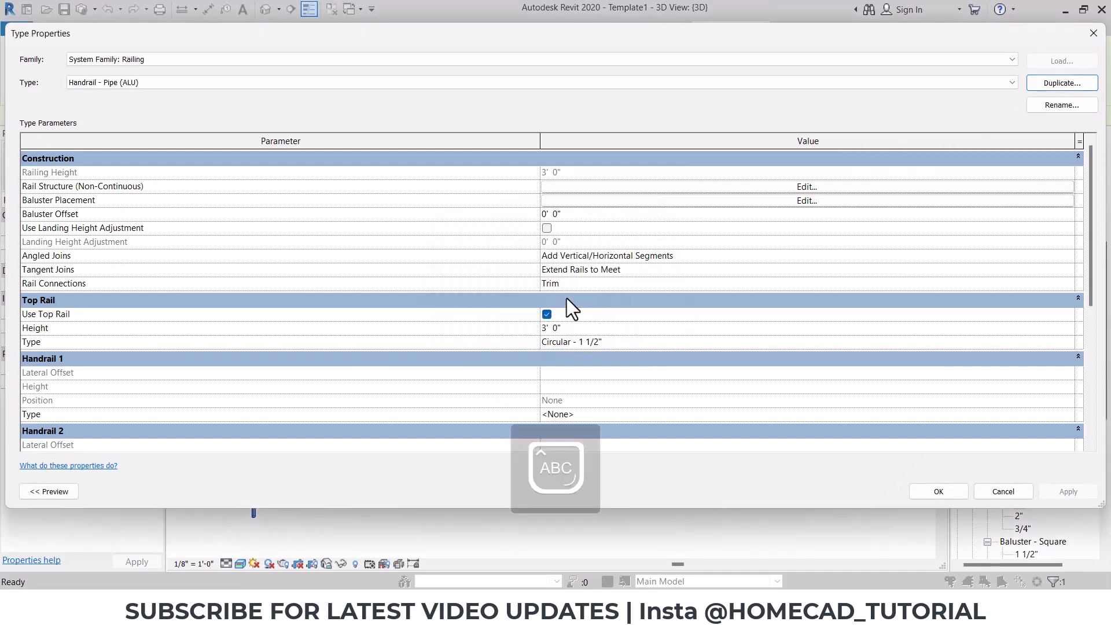
# Set the material of Rail 1 in the rail structure of Handrail - Pipe (ALU) to Aluminum
pyautogui.click(799, 186)
pyautogui.click(1019, 129)
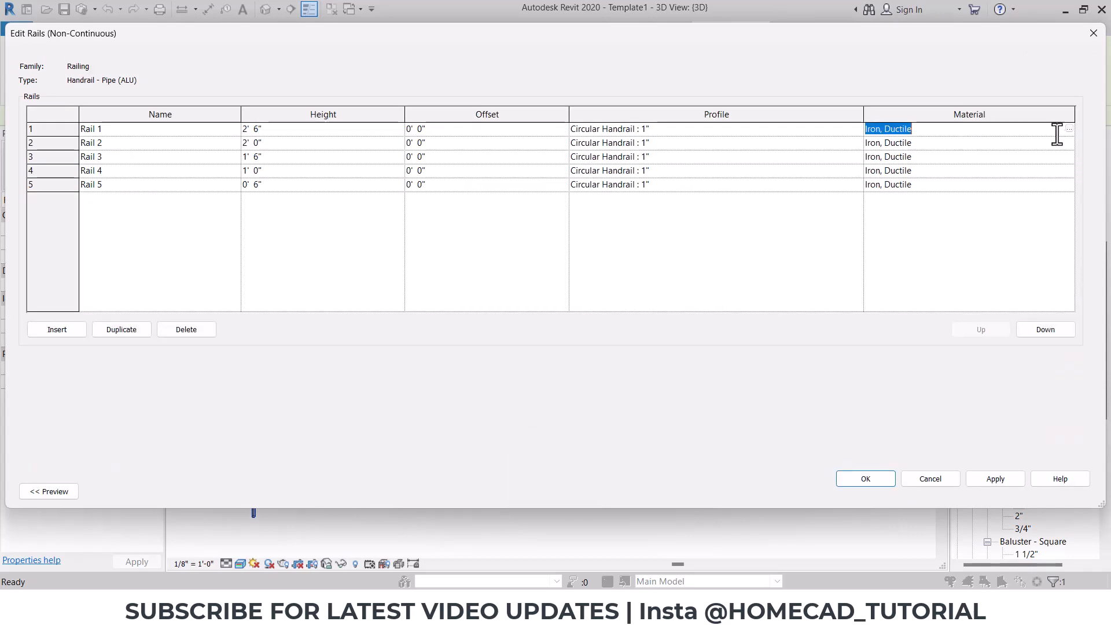
pyautogui.click(1069, 128)
pyautogui.scroll(10, 453, 282)
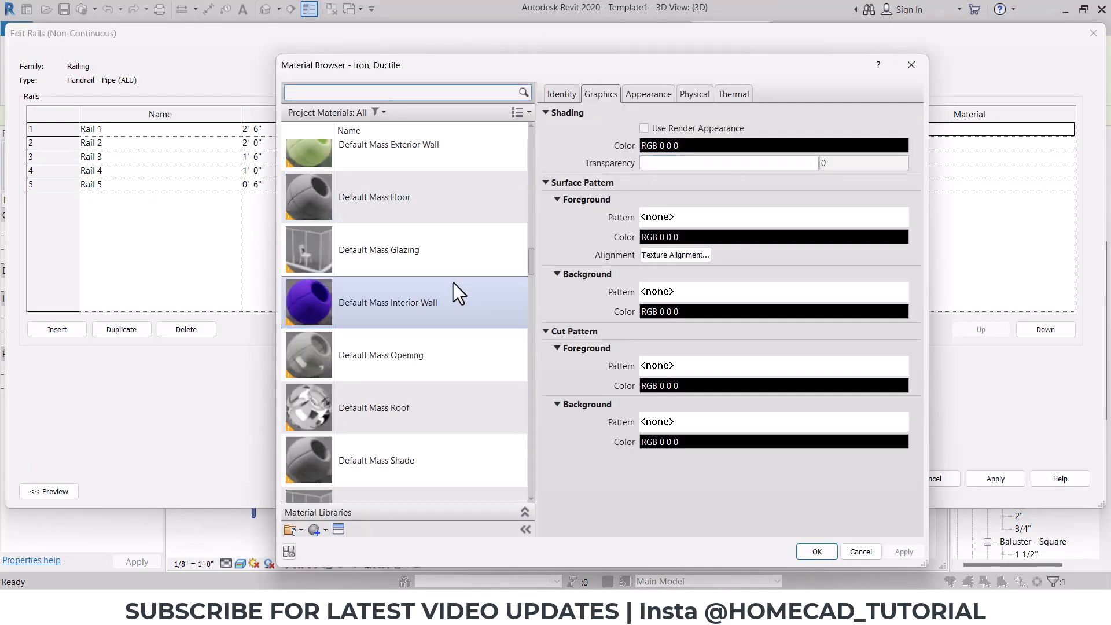
pyautogui.scroll(-5, 401, 388)
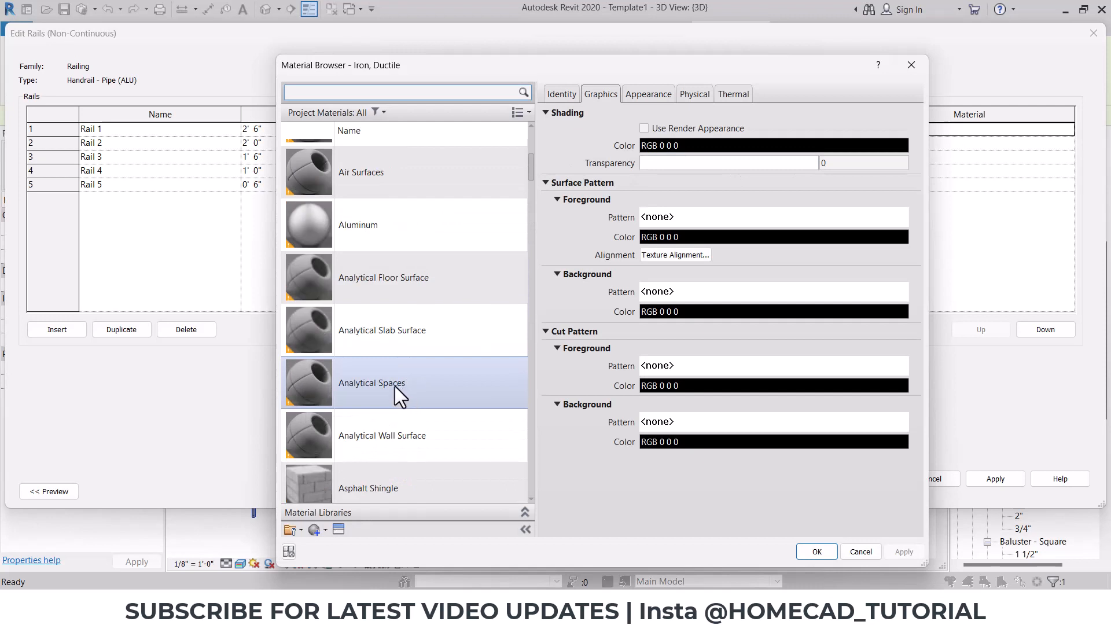
pyautogui.click(408, 238)
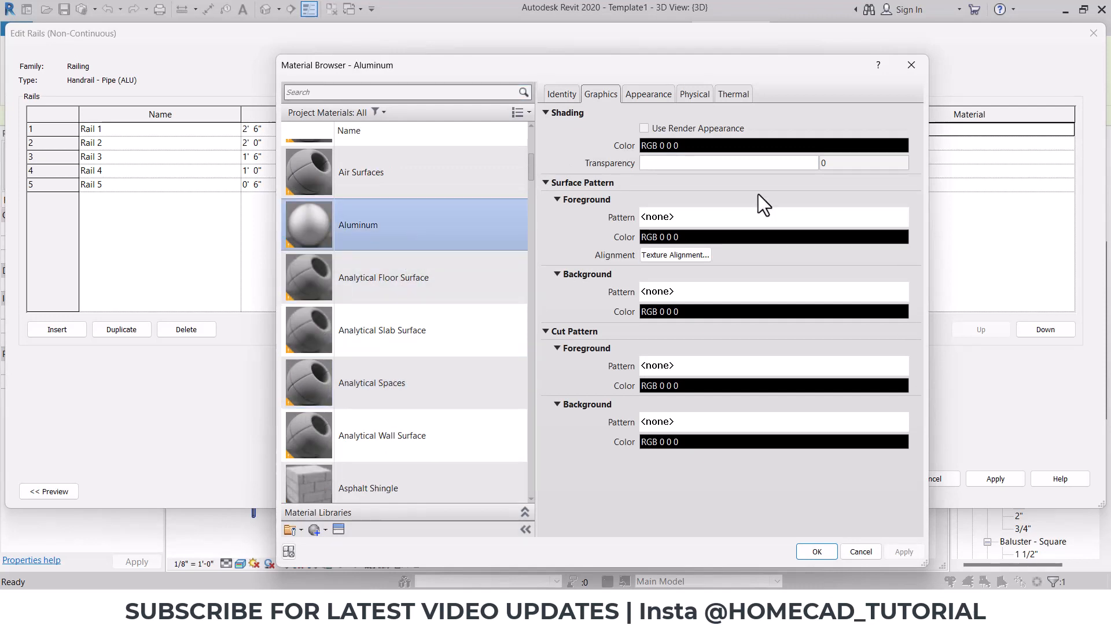
pyautogui.click(816, 552)
# Copy the Aluminum material from Rail 1 to Rail 2 through Rail 5 and accept the rail structure
pyautogui.click(929, 131)
pyautogui.hotkey('ctrl', 'c')
pyautogui.click(928, 144)
pyautogui.hotkey('ctrl', 'v')
pyautogui.click(928, 155)
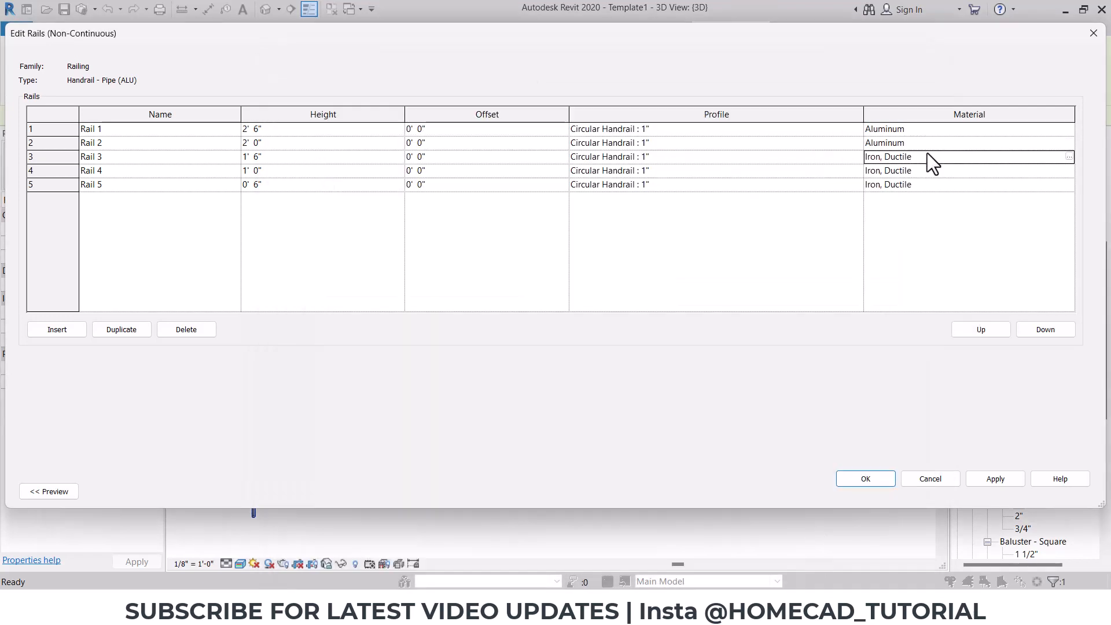
pyautogui.hotkey('ctrl', 'v')
pyautogui.click(923, 169)
pyautogui.hotkey('ctrl', 'v')
pyautogui.click(923, 184)
pyautogui.hotkey('ctrl', 'v')
pyautogui.click(865, 478)
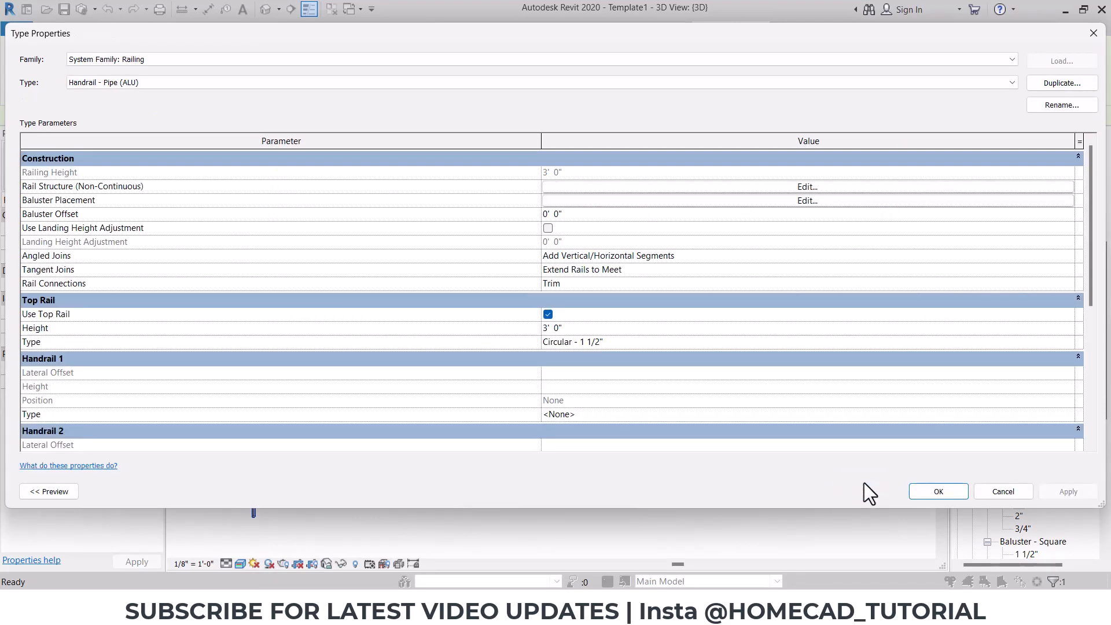
# Set the material of the Circular - 1 1/2" top rail type to Aluminum and accept the railing type
pyautogui.click(807, 200)
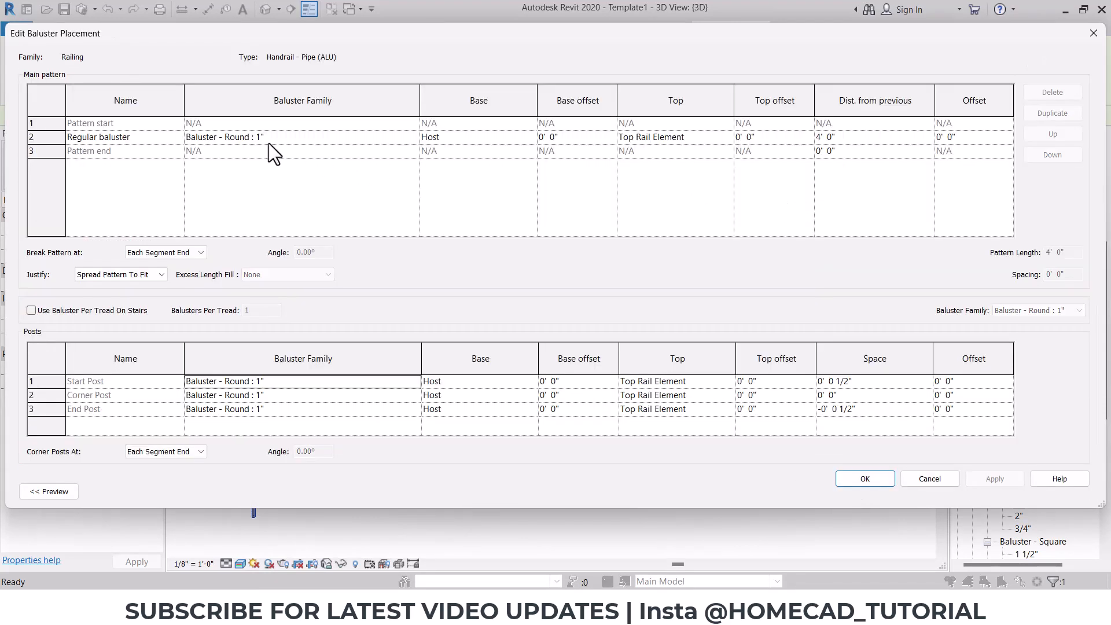
pyautogui.click(866, 478)
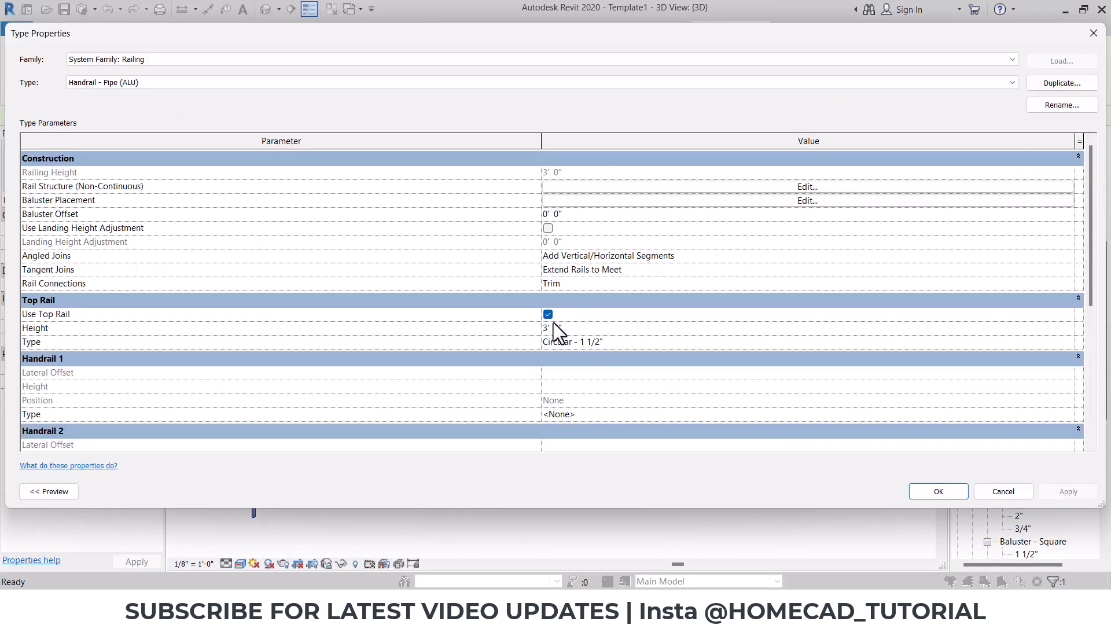
pyautogui.click(622, 342)
pyautogui.click(1069, 342)
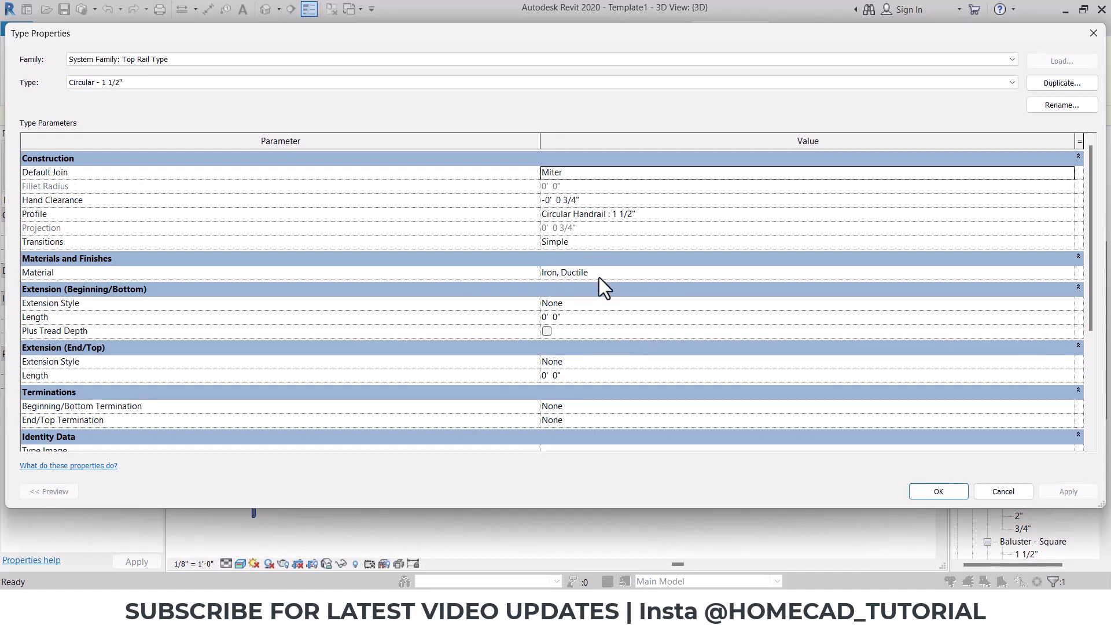
pyautogui.click(619, 272)
pyautogui.write('Aluminum')
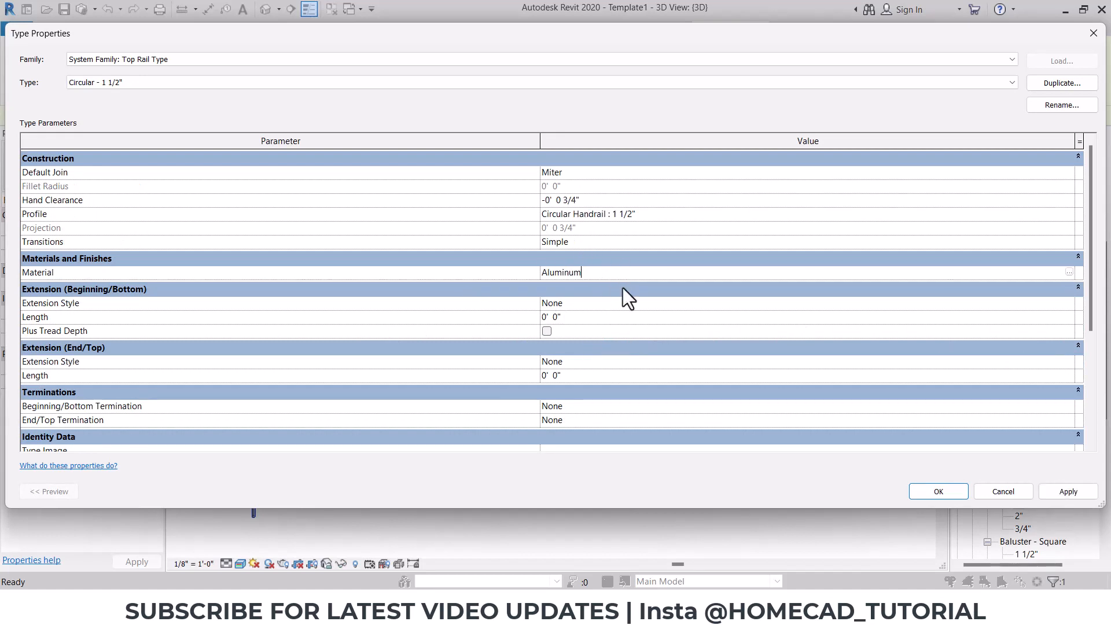
pyautogui.click(921, 490)
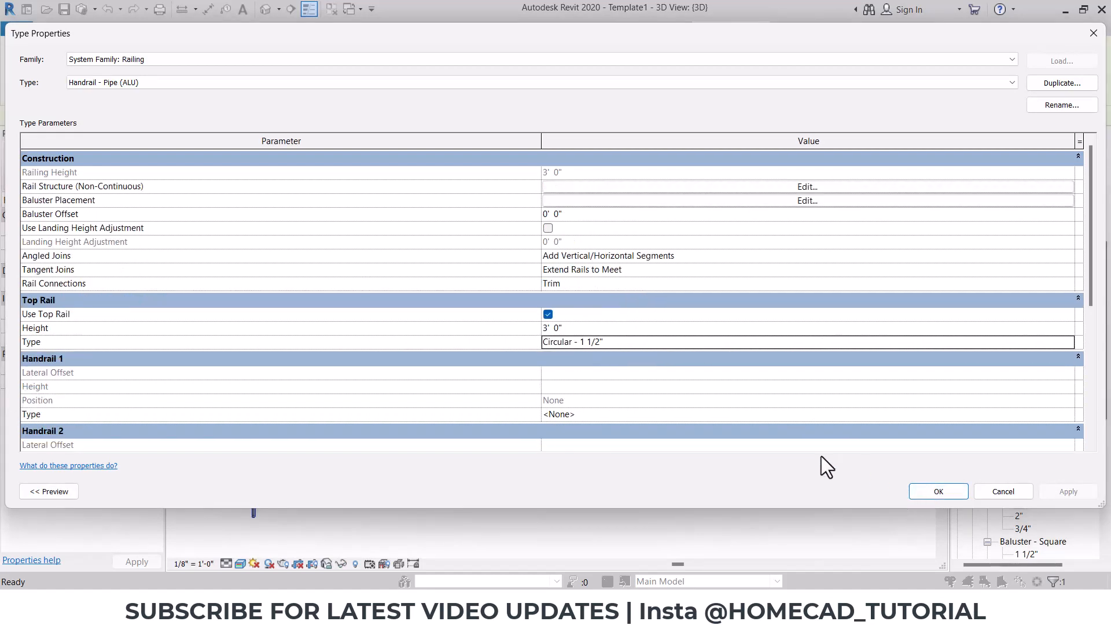
pyautogui.click(936, 491)
# Duplicate the 1" type of the Baluster - Round family as 1" A
pyautogui.click(669, 464)
pyautogui.scroll(5, 416, 365)
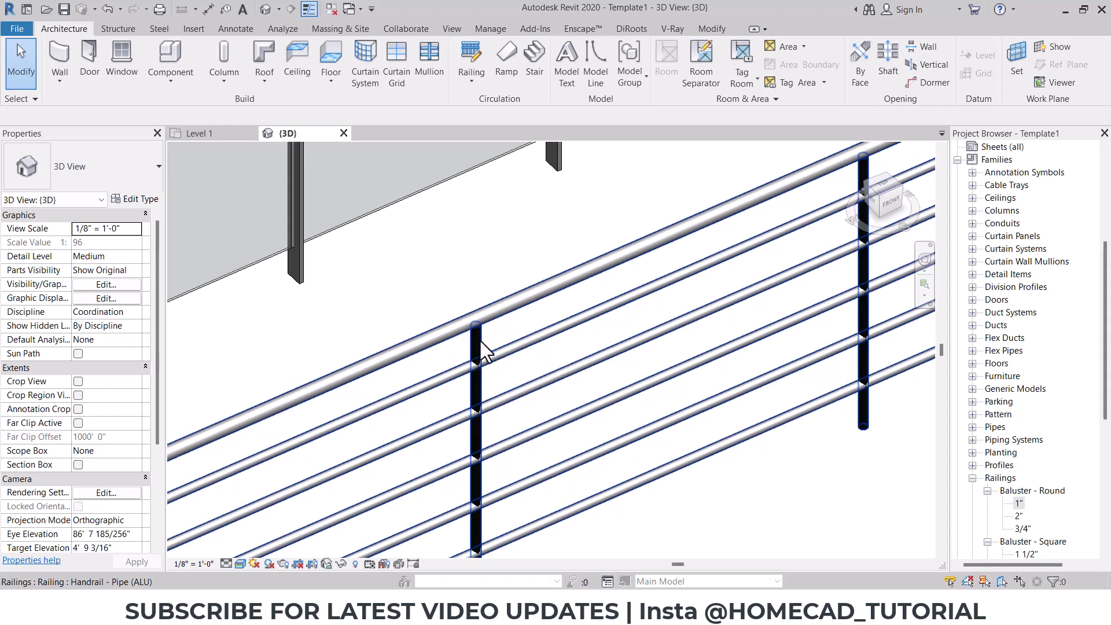
pyautogui.scroll(-1, 1022, 461)
pyautogui.click(1031, 453)
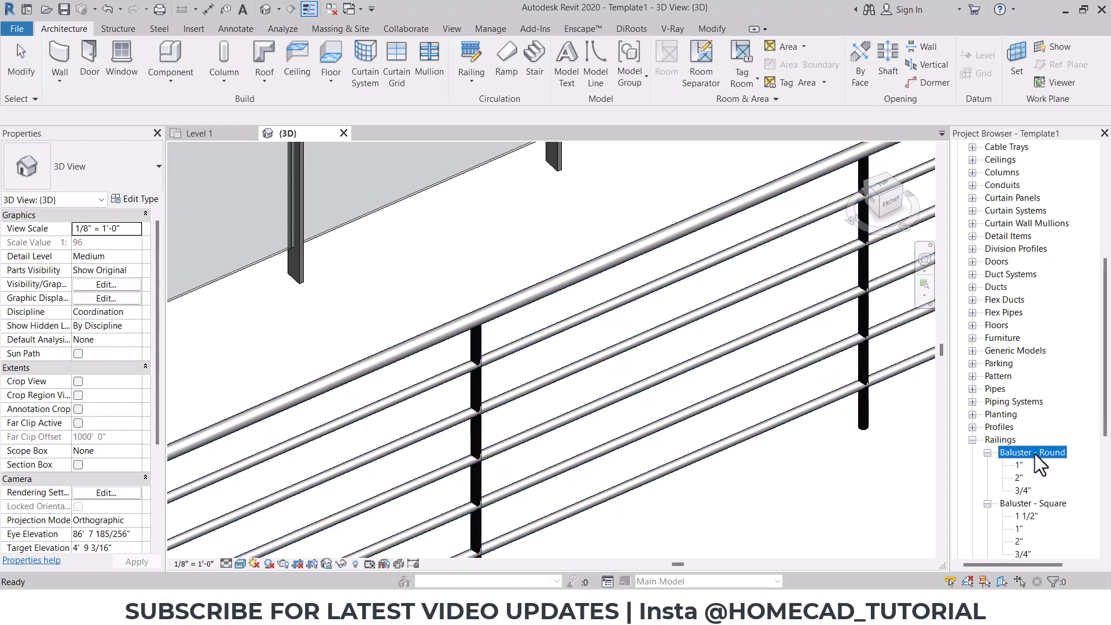
pyautogui.click(1020, 466)
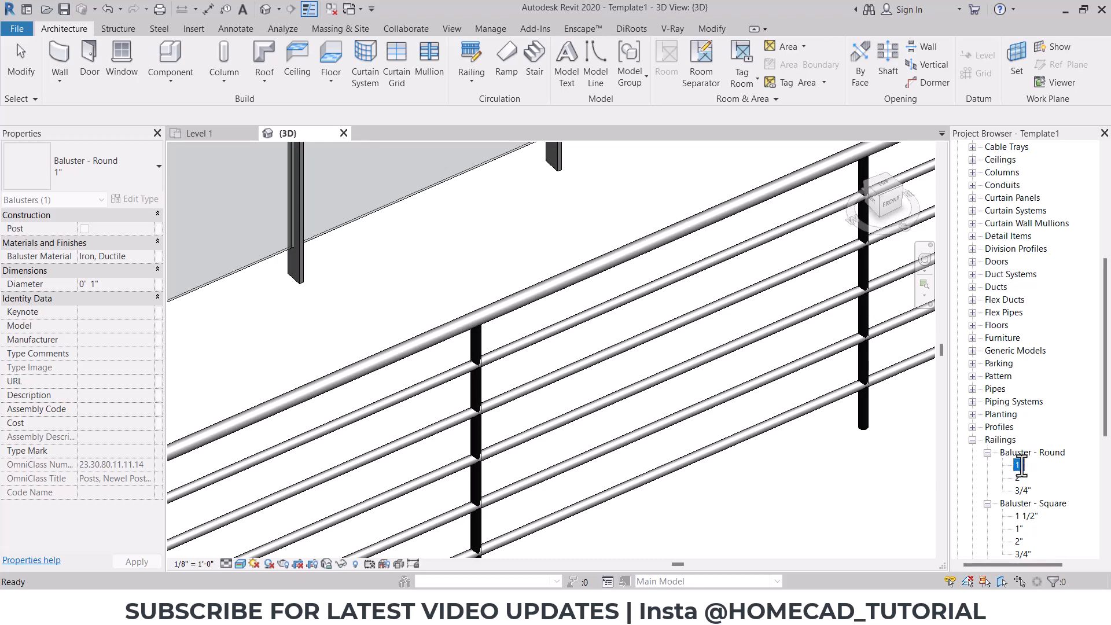
pyautogui.doubleClick(1020, 466)
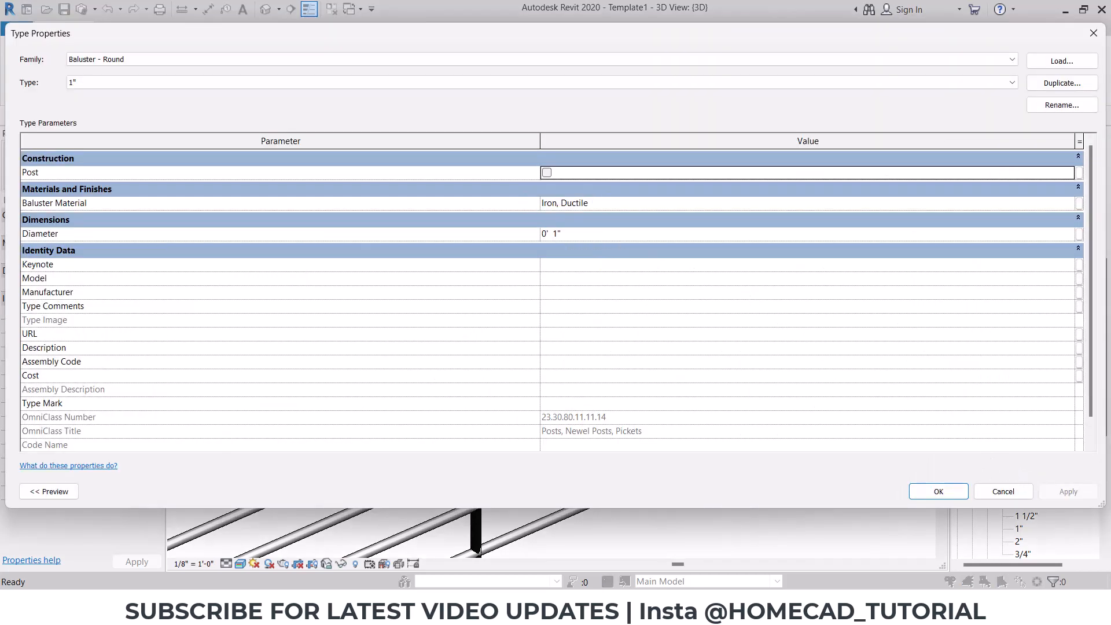
pyautogui.click(1048, 81)
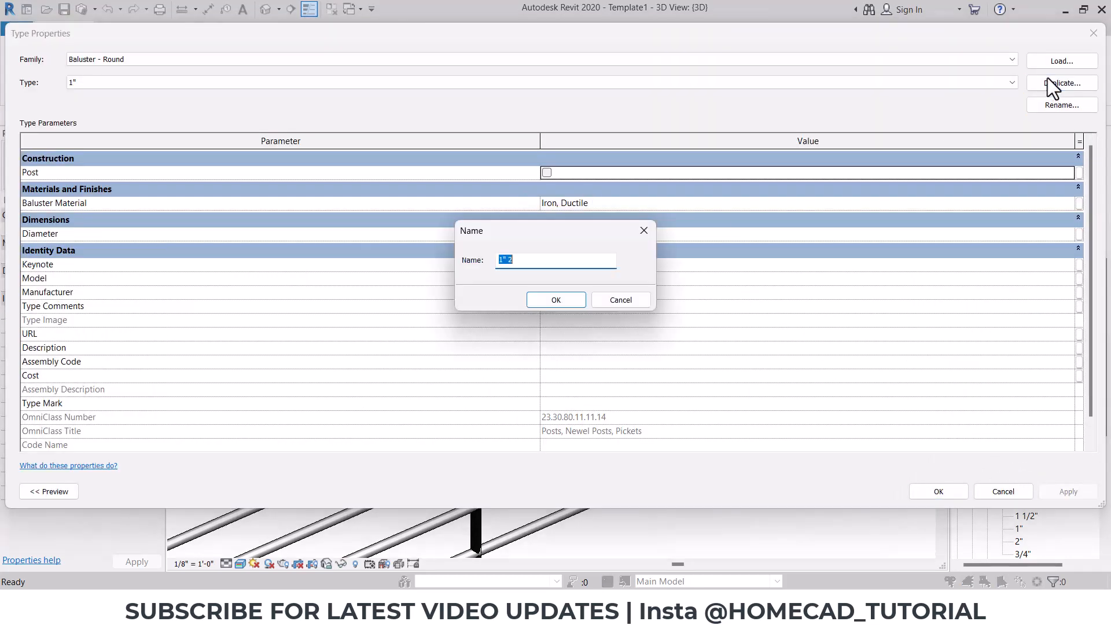
pyautogui.click(534, 260)
pyautogui.press('capslock')
pyautogui.write('A')
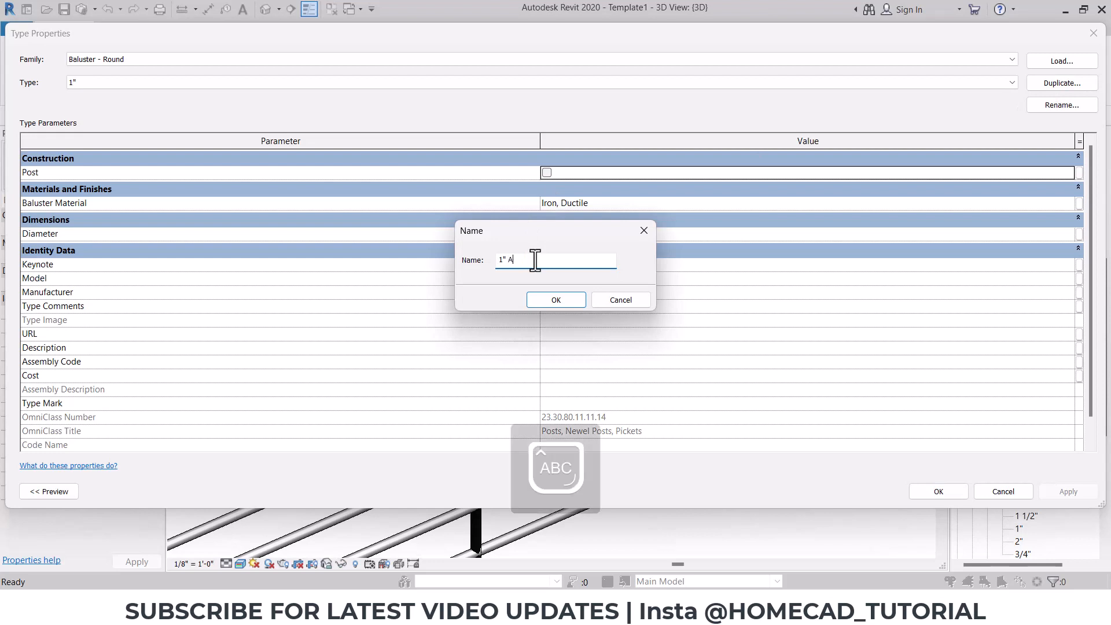
pyautogui.click(542, 298)
# Set the baluster material of the 1" A Baluster - Round type to Aluminum and accept the type
pyautogui.click(600, 204)
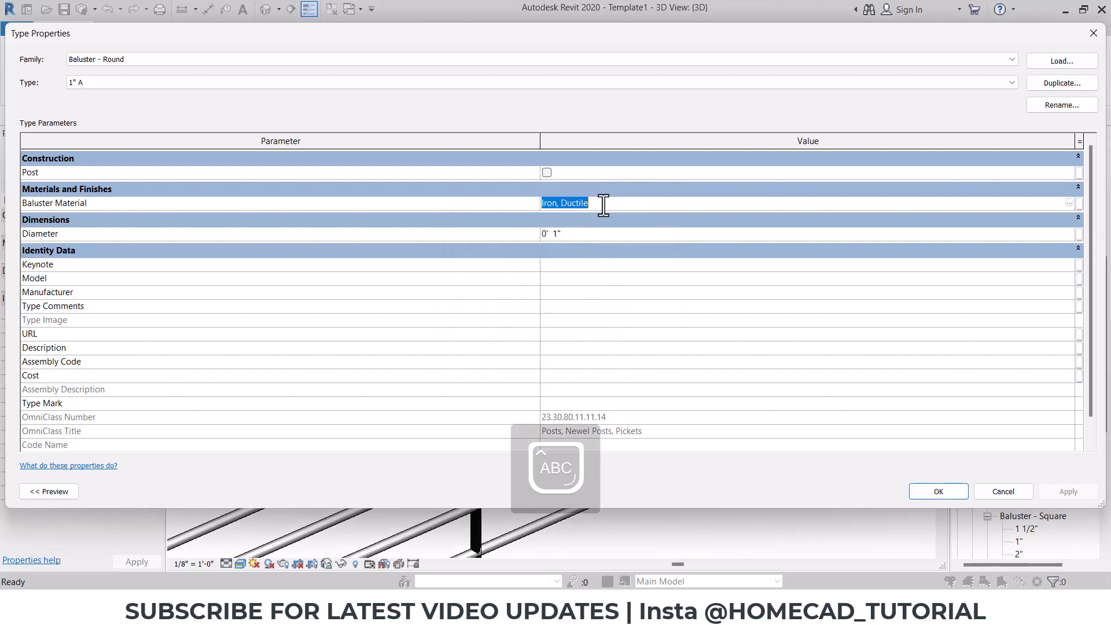
pyautogui.click(1068, 203)
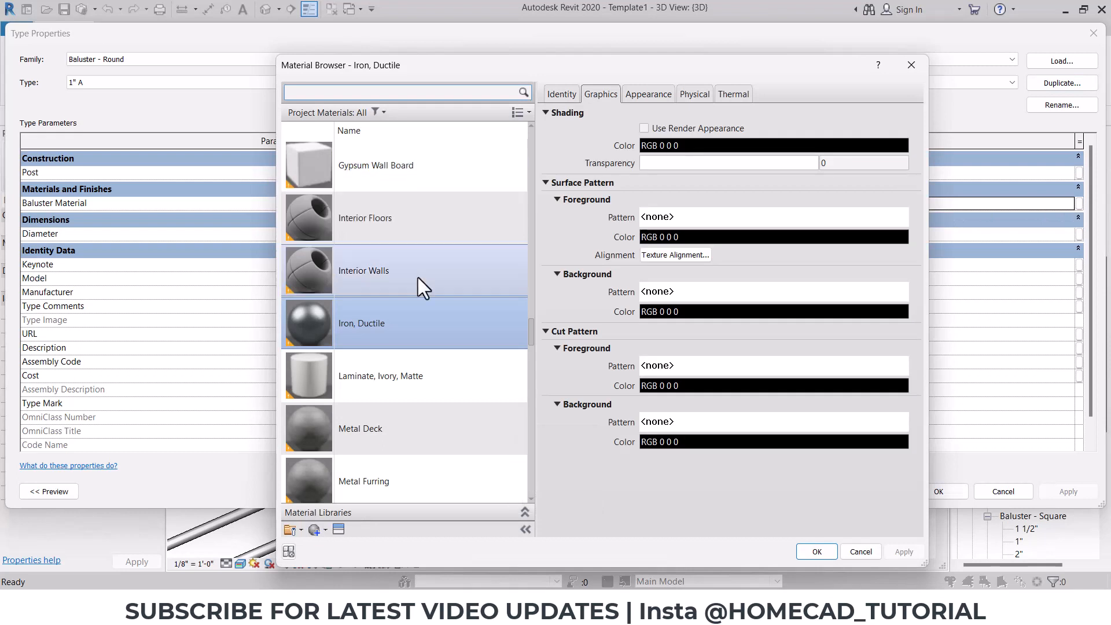
pyautogui.scroll(10, 390, 247)
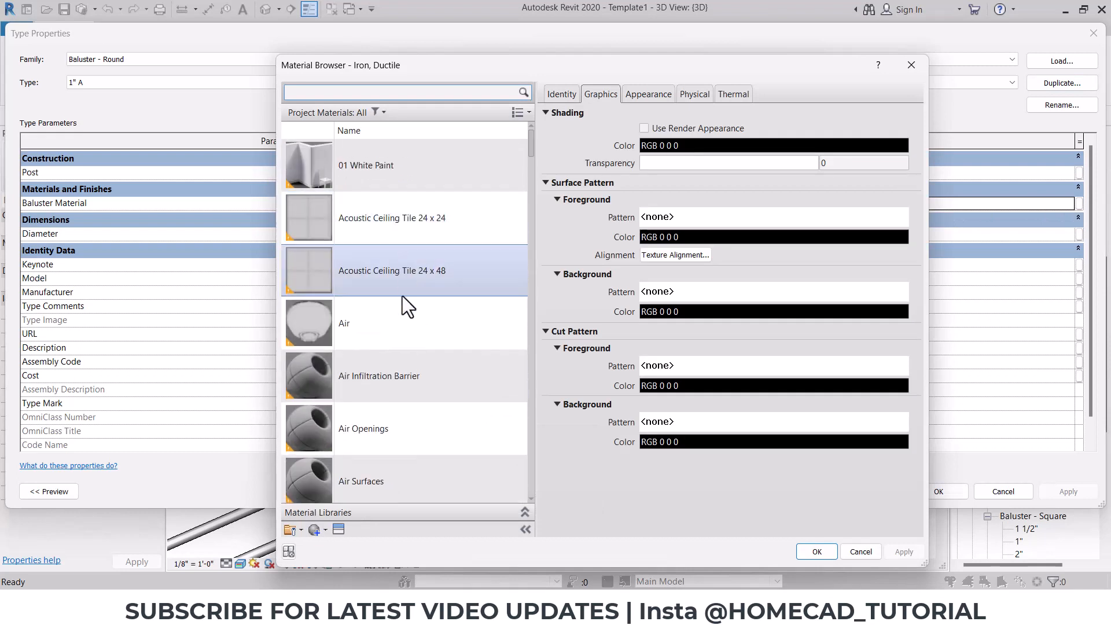
pyautogui.scroll(-5, 401, 296)
pyautogui.scroll(-5, 403, 300)
pyautogui.scroll(15, 402, 300)
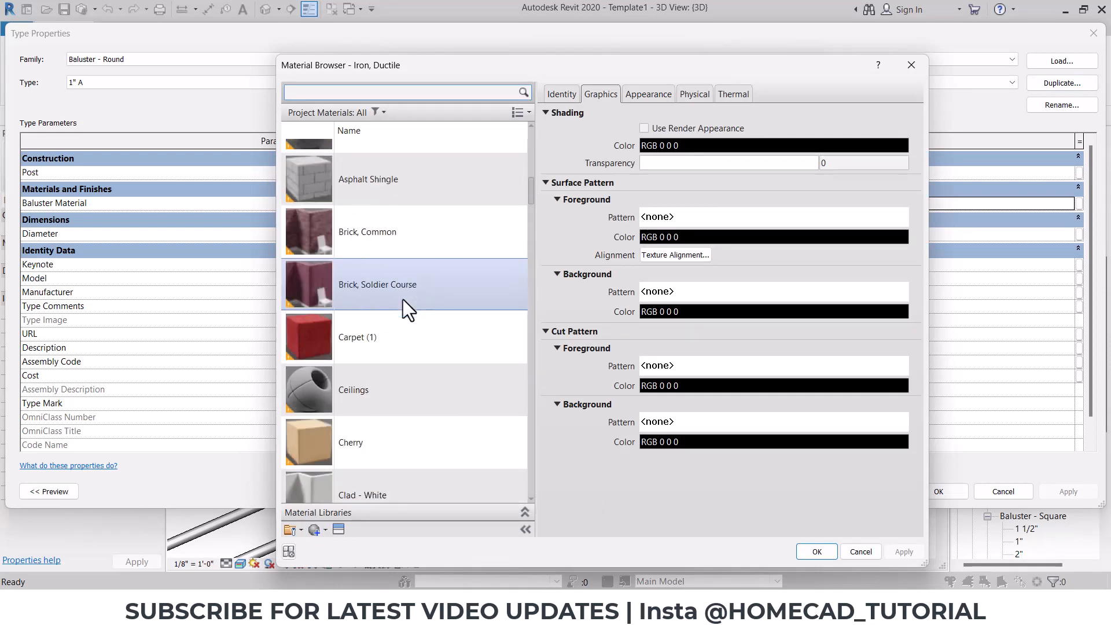
pyautogui.click(398, 244)
pyautogui.click(817, 551)
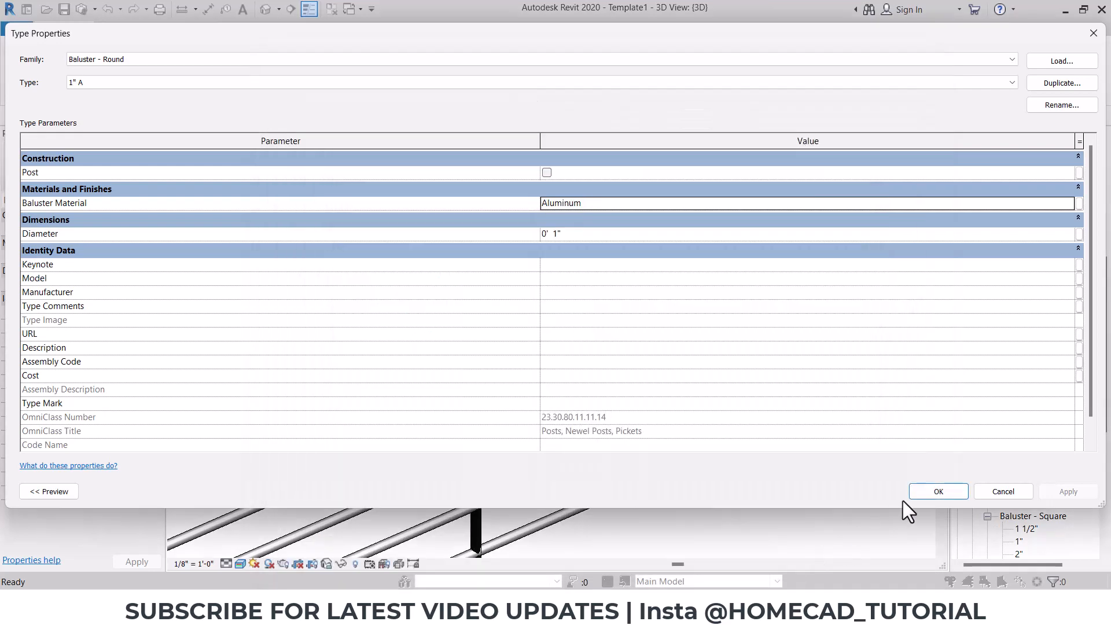
pyautogui.click(939, 491)
pyautogui.click(1023, 477)
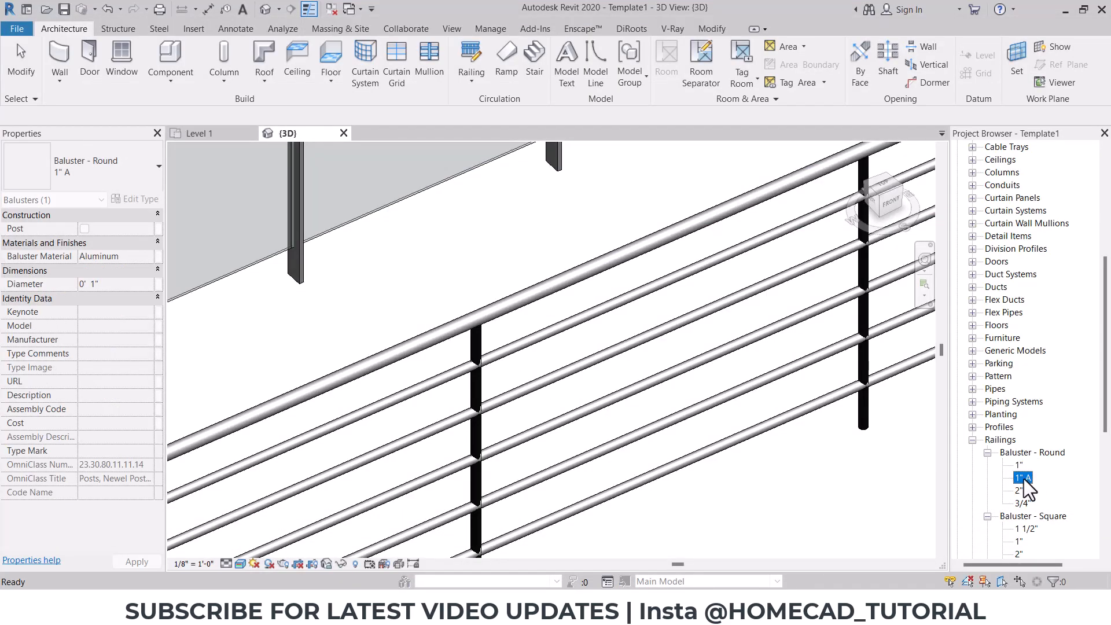
# Set the regular baluster of the Handrail - Pipe (ALU) railing's main pattern to Baluster - Round : 1" A
pyautogui.scroll(-4, 715, 502)
pyautogui.click(595, 366)
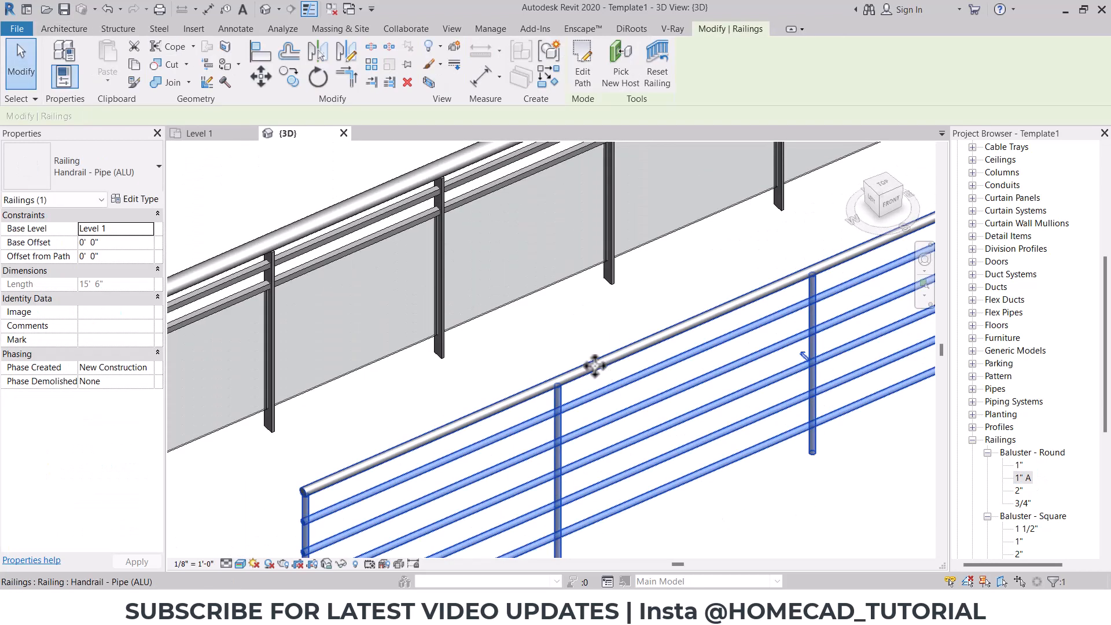
pyautogui.click(138, 199)
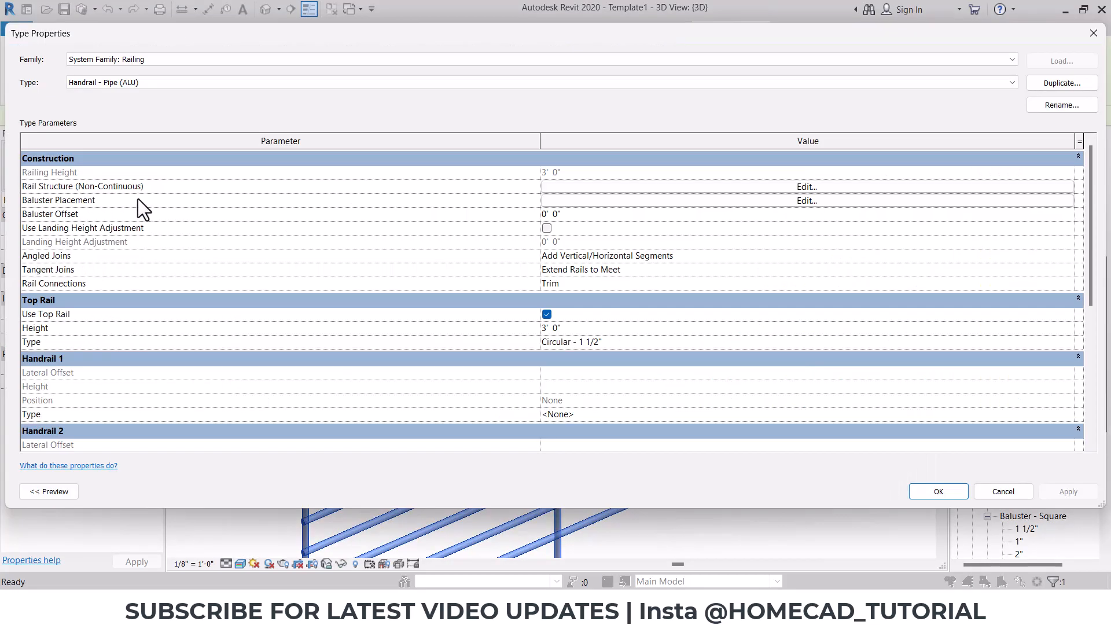
pyautogui.click(751, 201)
pyautogui.click(409, 136)
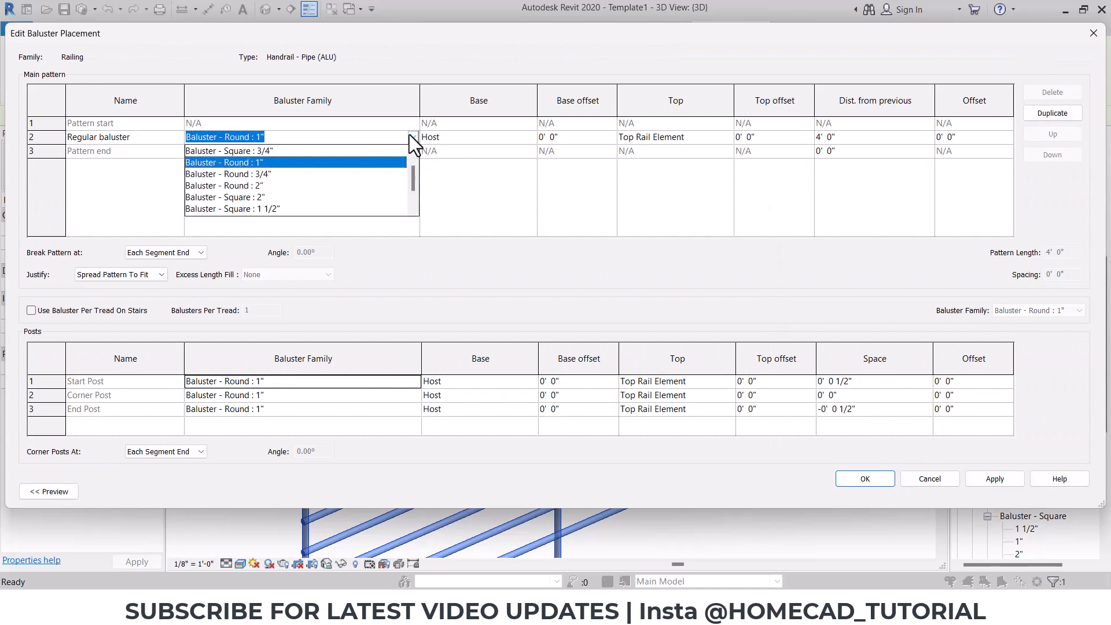
pyautogui.moveTo(412, 165); pyautogui.dragTo(412, 190)
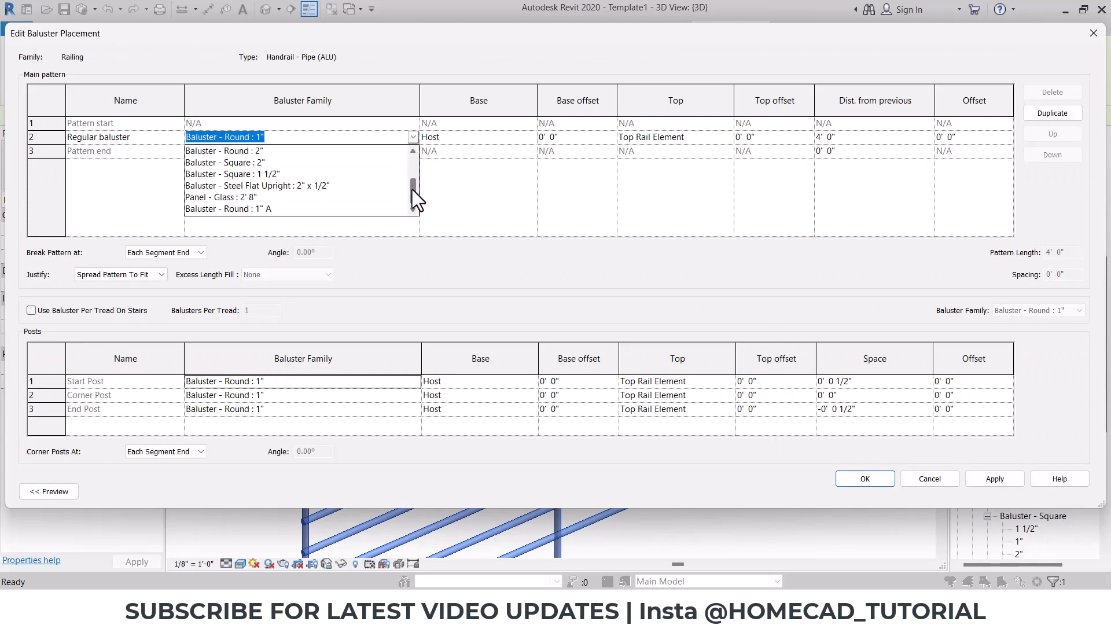
pyautogui.click(258, 206)
# Set the baluster family of the Start Post to Baluster - Round : 1" A
pyautogui.click(411, 382)
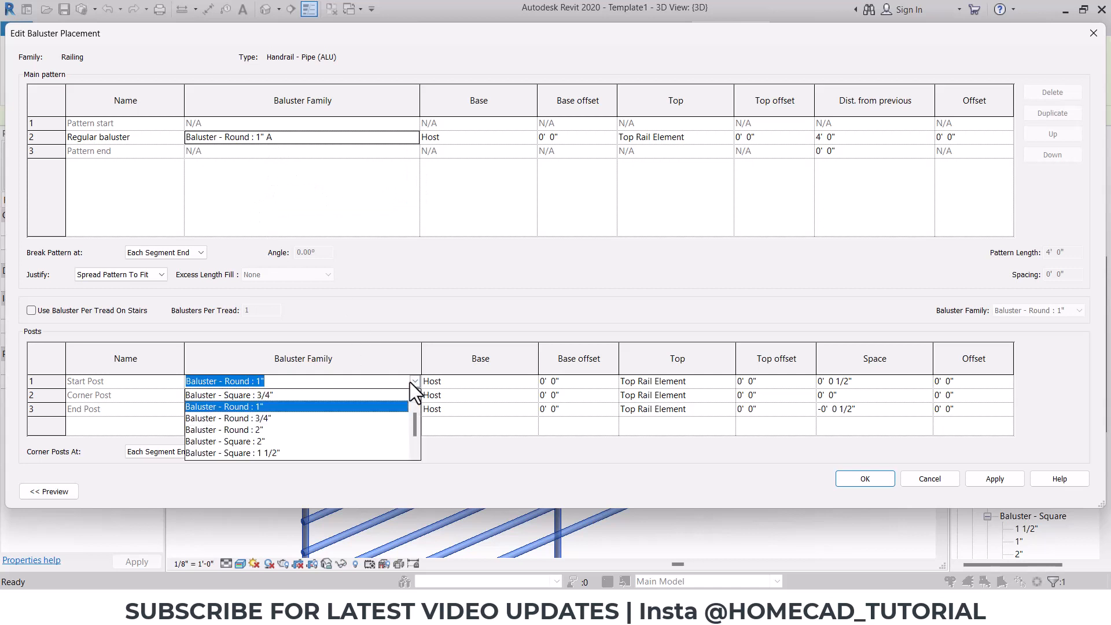
pyautogui.moveTo(412, 415); pyautogui.dragTo(415, 436)
pyautogui.click(290, 453)
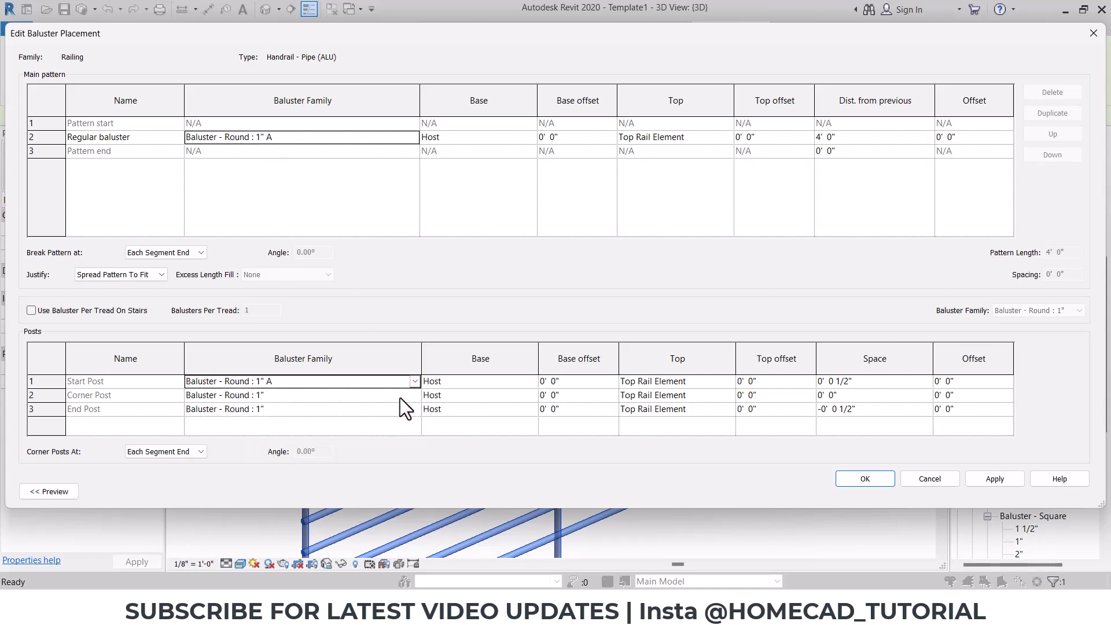
# Set the baluster family of the Corner Post to Baluster - Round : 1" A
pyautogui.click(411, 396)
pyautogui.click(414, 395)
pyautogui.scroll(-5, 324, 457)
pyautogui.click(316, 456)
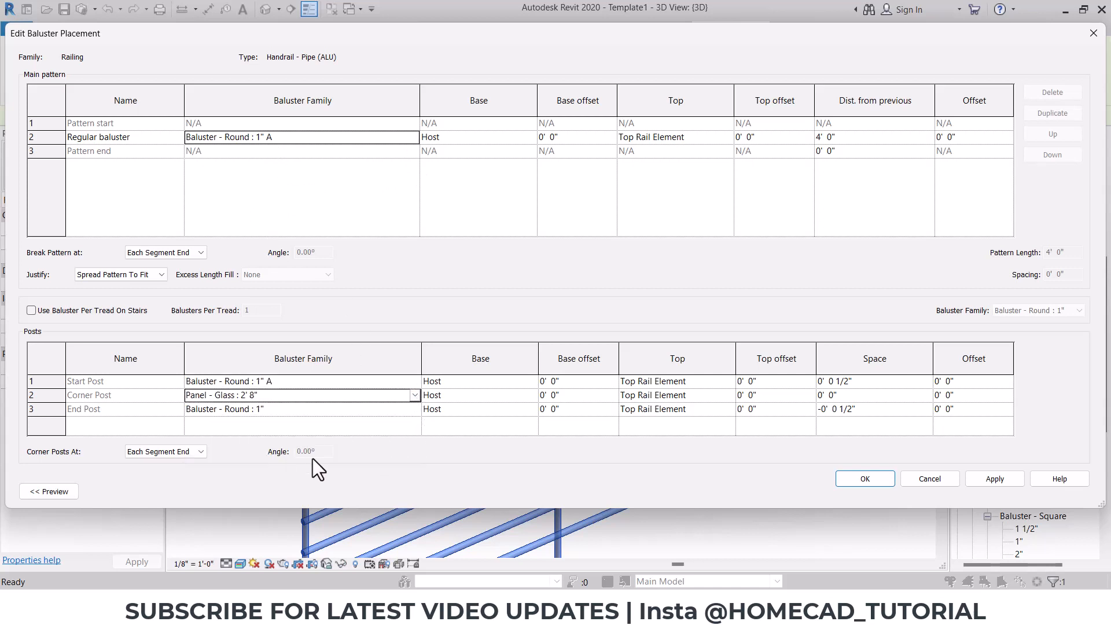
pyautogui.click(414, 395)
pyautogui.click(270, 466)
# Set the baluster family of the End Post to Baluster - Round : 1" A and accept the baluster placement and railing type
pyautogui.click(412, 409)
pyautogui.click(414, 410)
pyautogui.scroll(-5, 397, 467)
pyautogui.click(279, 480)
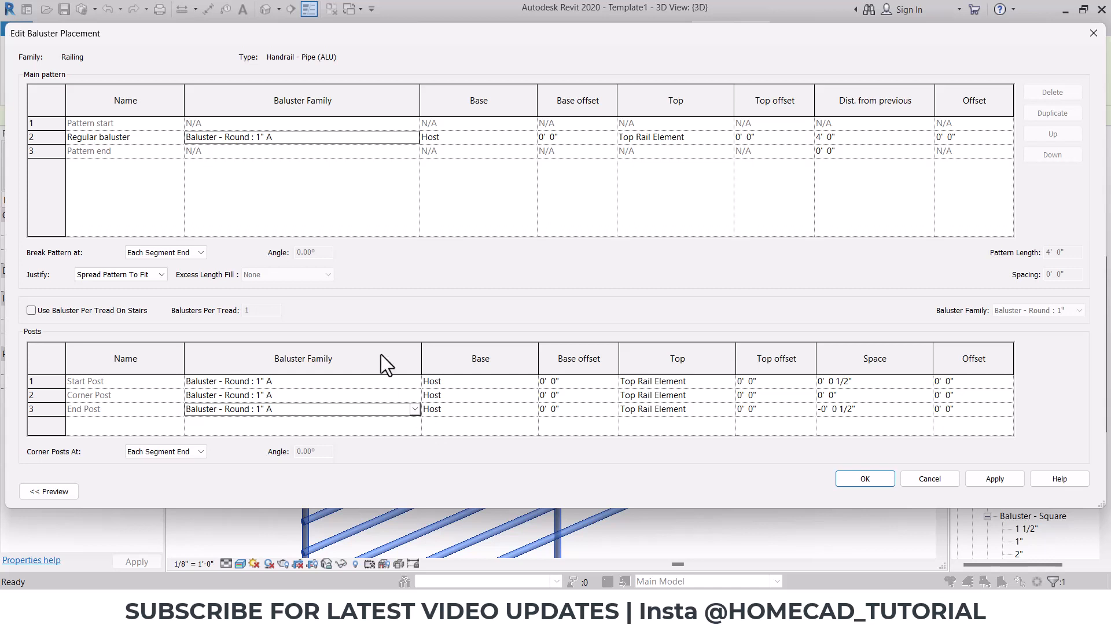
pyautogui.click(865, 480)
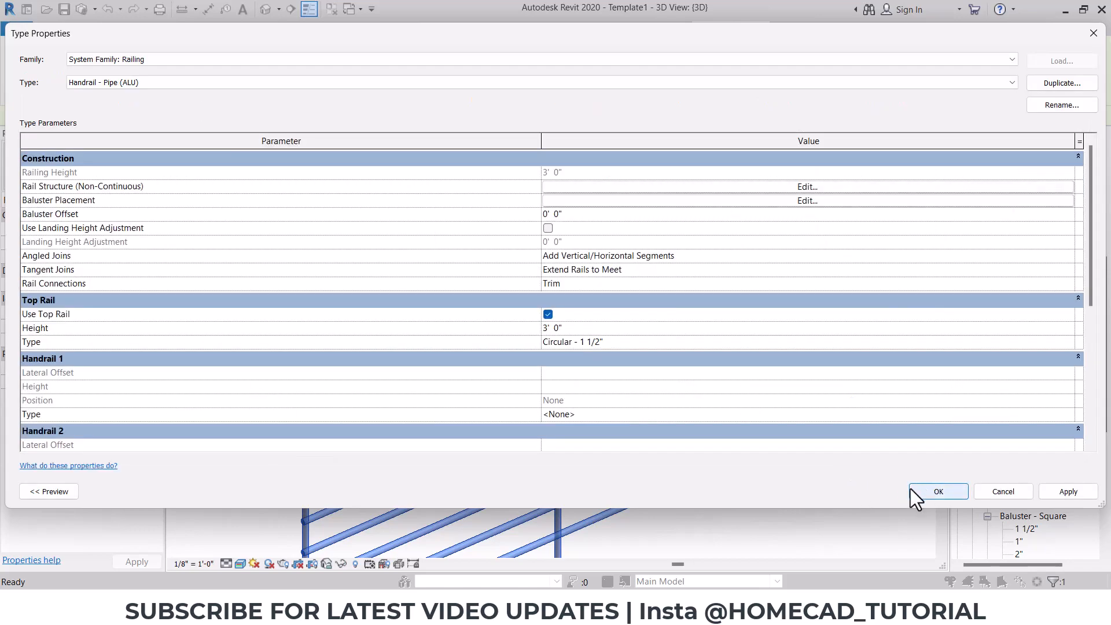
pyautogui.click(923, 489)
pyautogui.click(816, 493)
pyautogui.scroll(-2, 470, 346)
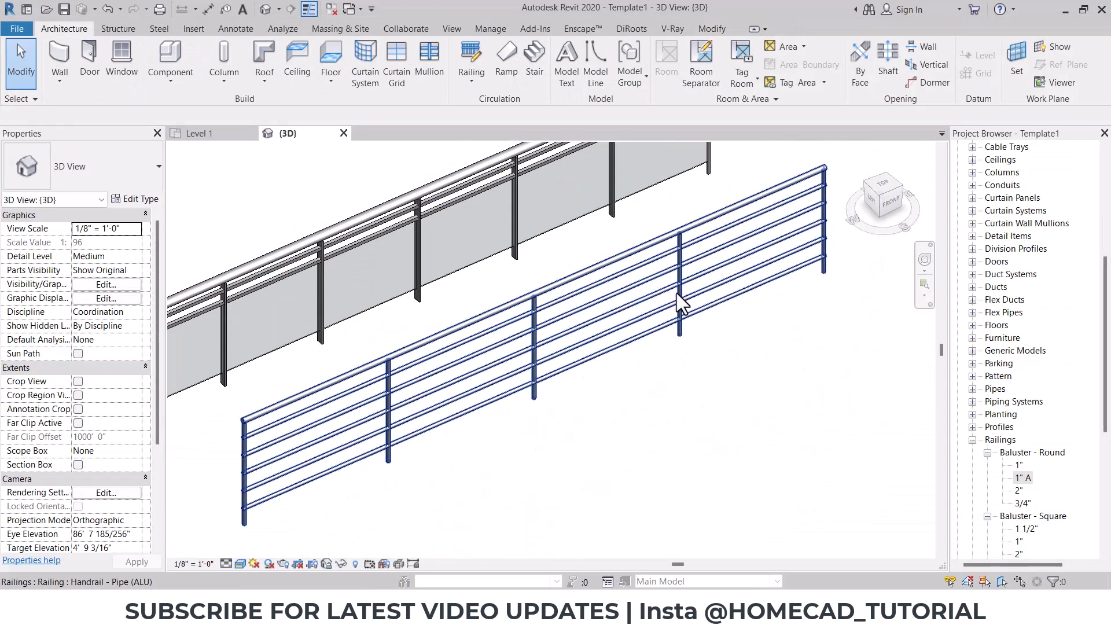
# Copy the Handrail - Pipe (ALU) railing to a parallel position in front of the original
pyautogui.click(675, 301)
pyautogui.click(290, 75)
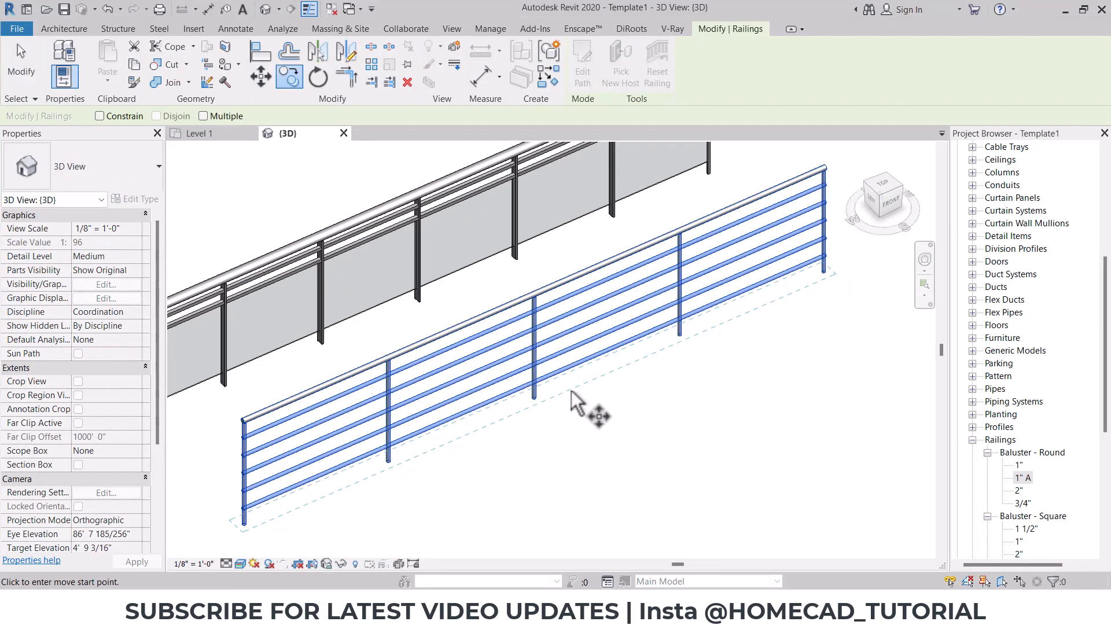
pyautogui.click(578, 405)
pyautogui.click(668, 448)
pyautogui.click(665, 405)
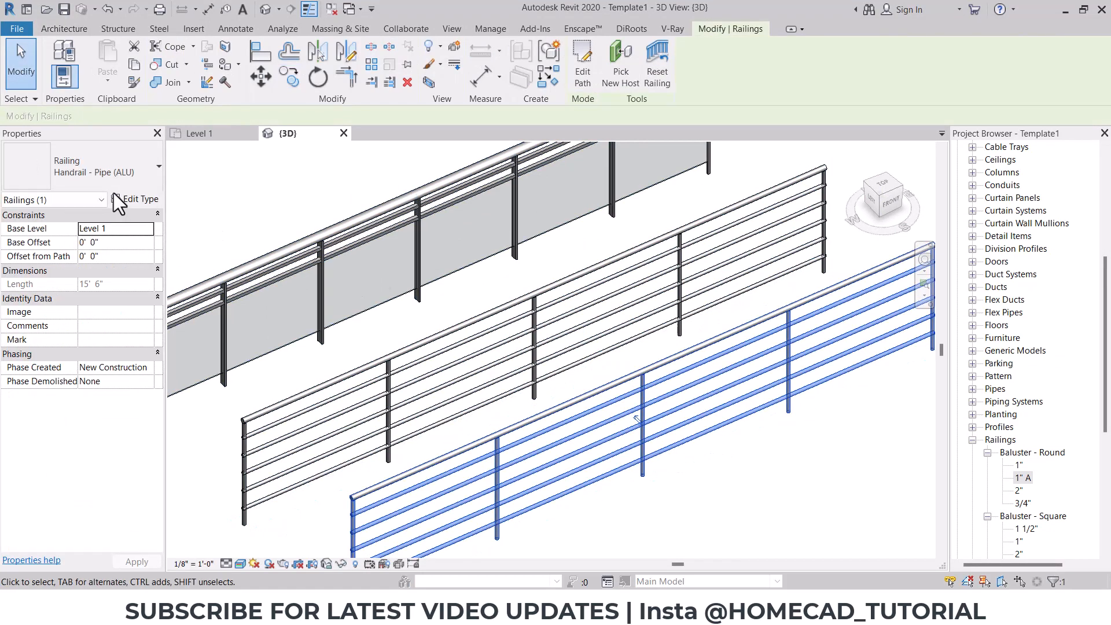
# Change the copied railing's type to Handrail - Pipe (Iron)
pyautogui.click(111, 187)
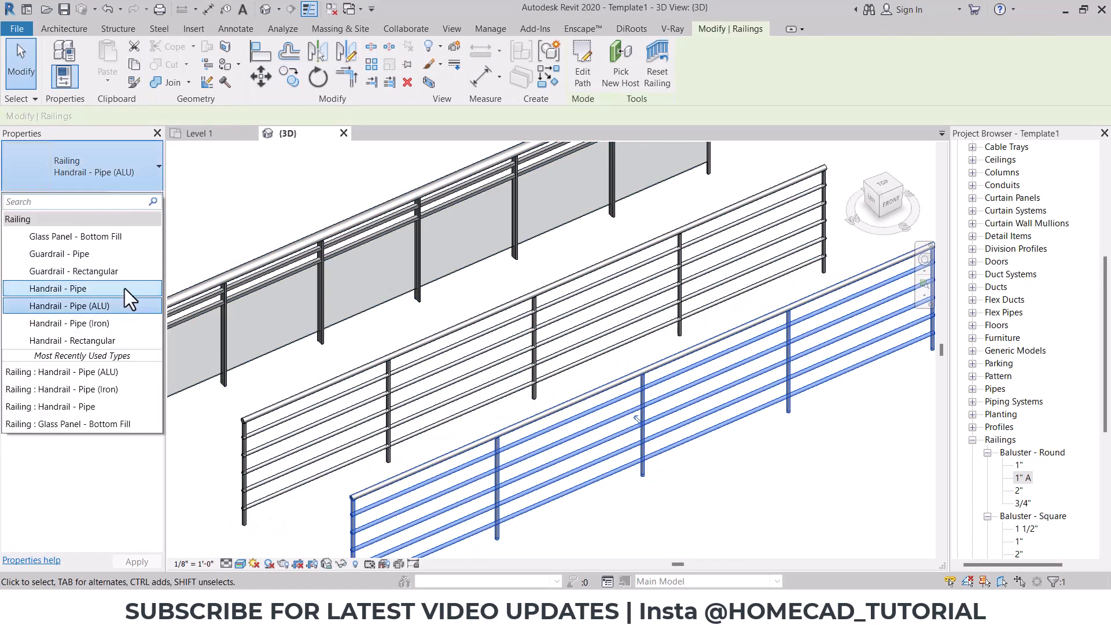
pyautogui.click(108, 323)
pyautogui.click(665, 450)
pyautogui.keyDown('shift'); pyautogui.moveTo(665, 450); pyautogui.dragTo(826, 405, button='middle'); pyautogui.keyUp('shift')
pyautogui.scroll(5, 833, 277)
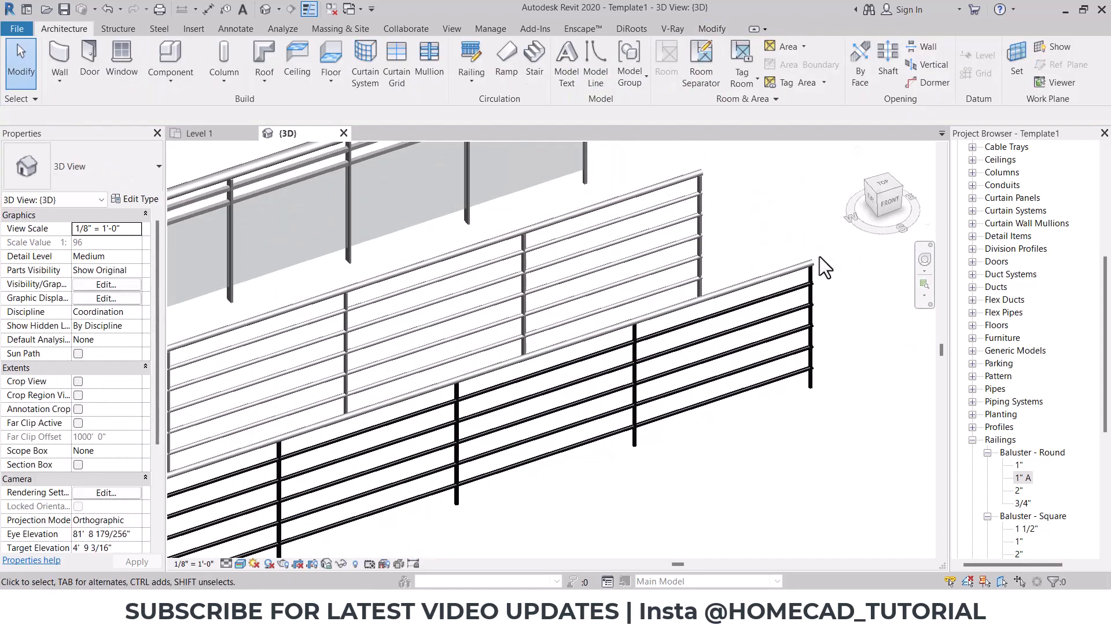
pyautogui.scroll(-2, 790, 276)
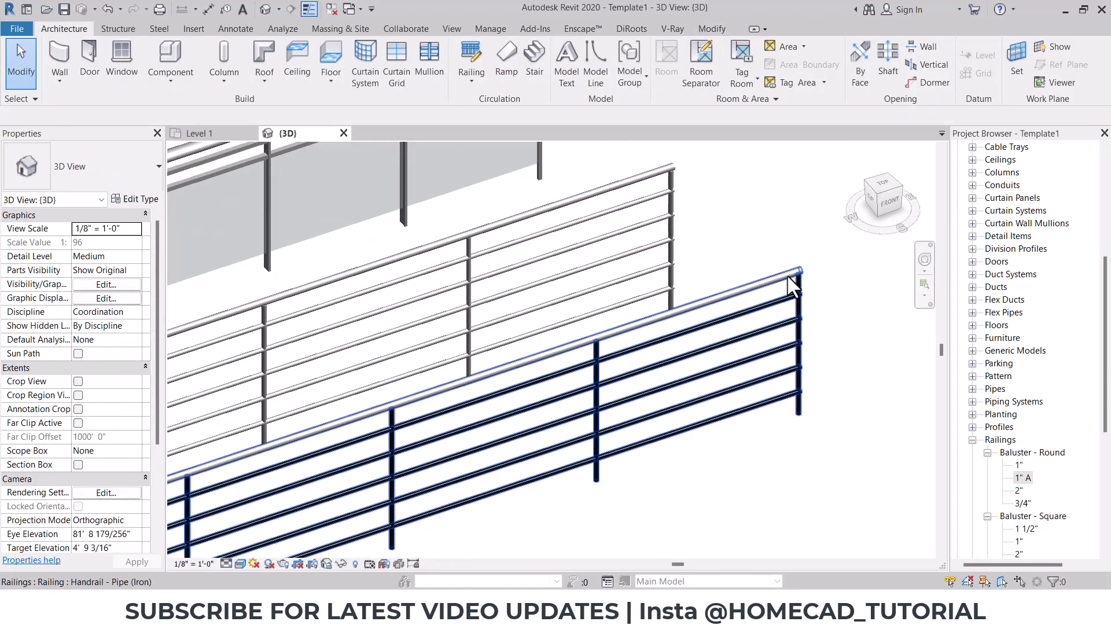
pyautogui.scroll(-3, 717, 311)
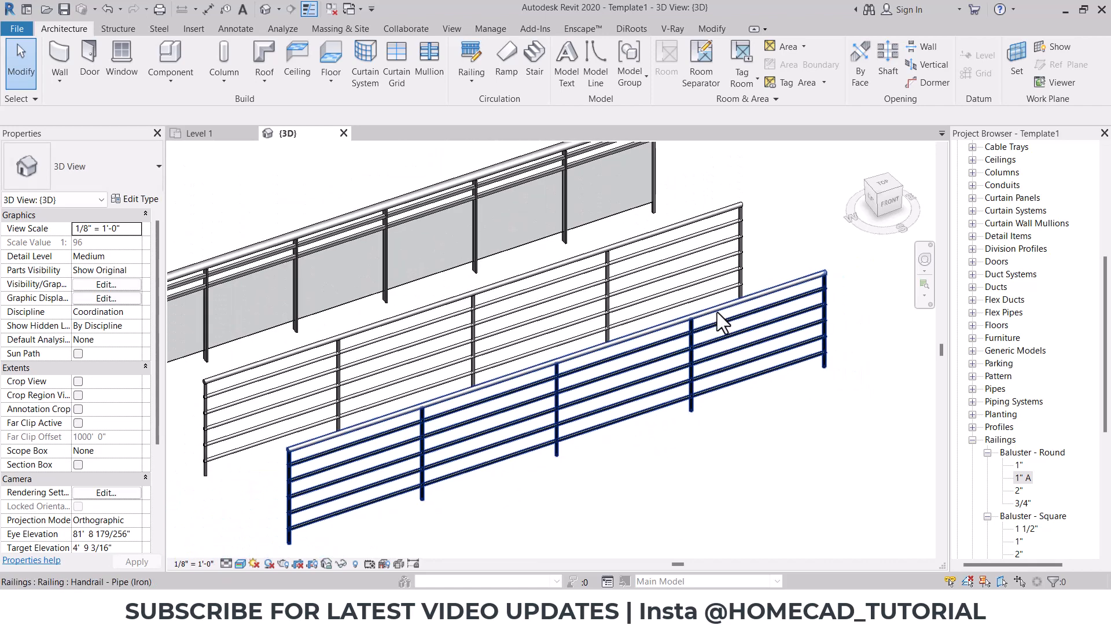
# Set the profile of the iron railing's Circular - 1 1/2" top rail type to Rectangular Handrail : 2" x 2"
pyautogui.click(717, 311)
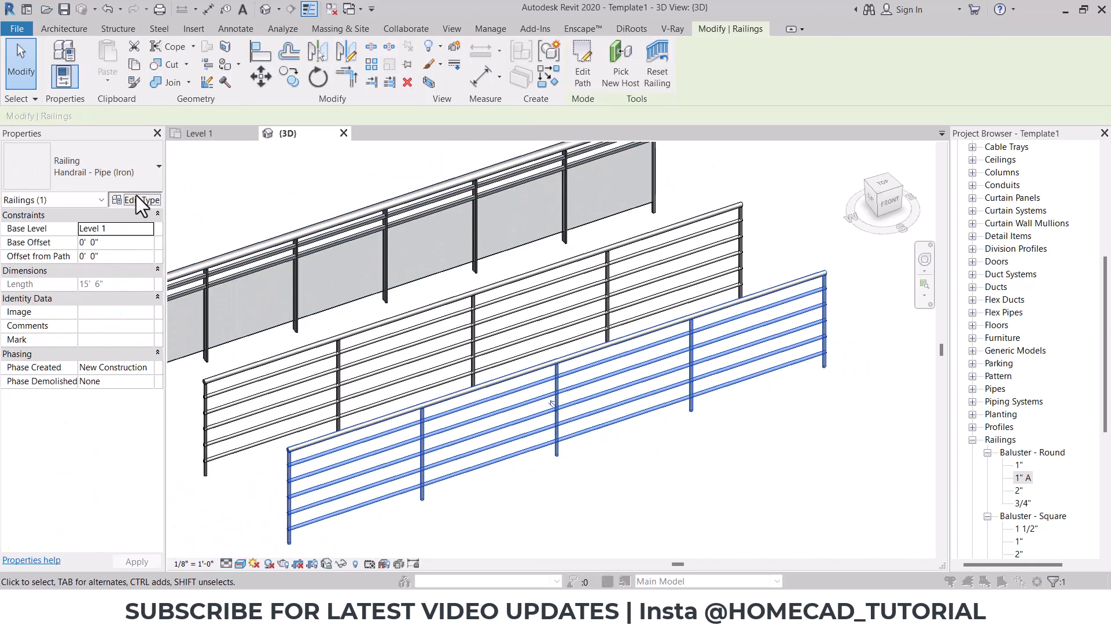
pyautogui.click(136, 199)
pyautogui.click(662, 343)
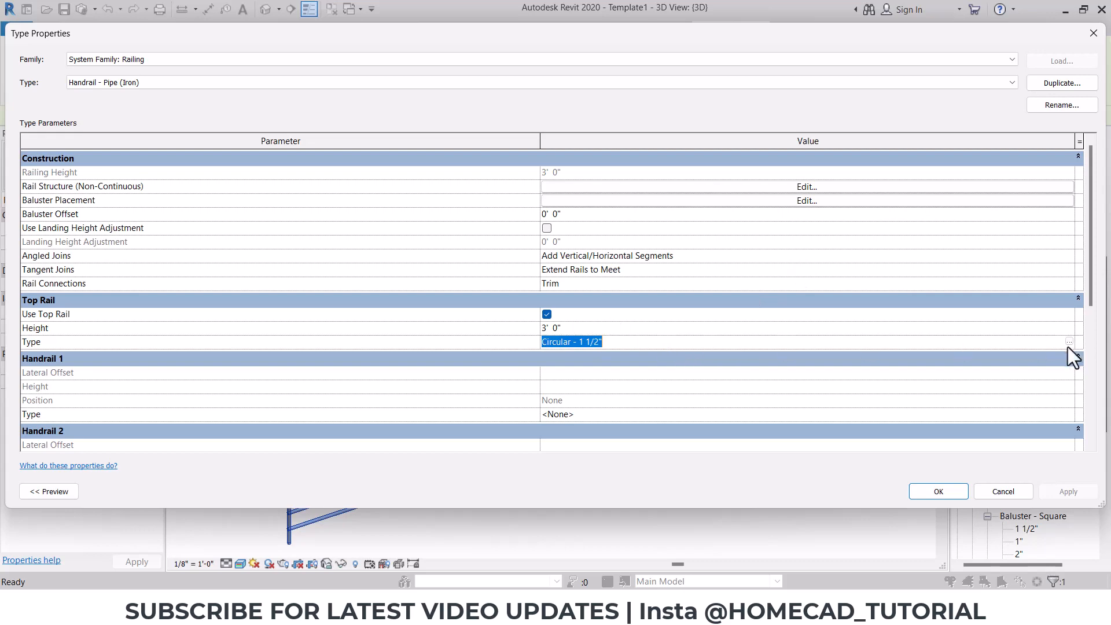
pyautogui.click(1067, 343)
pyautogui.click(661, 217)
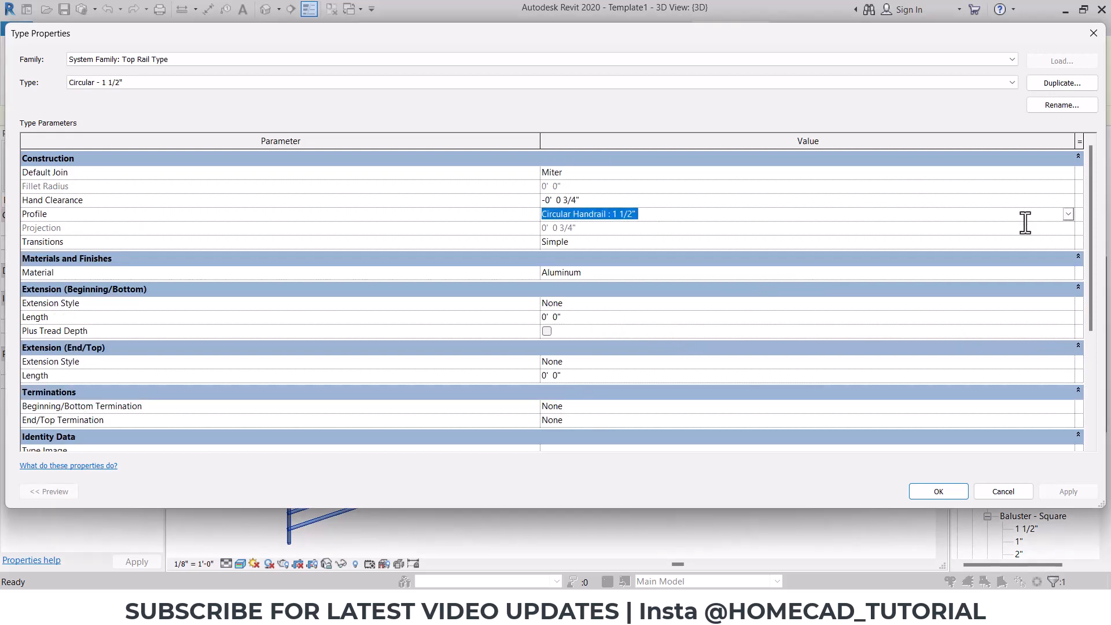
pyautogui.click(1067, 214)
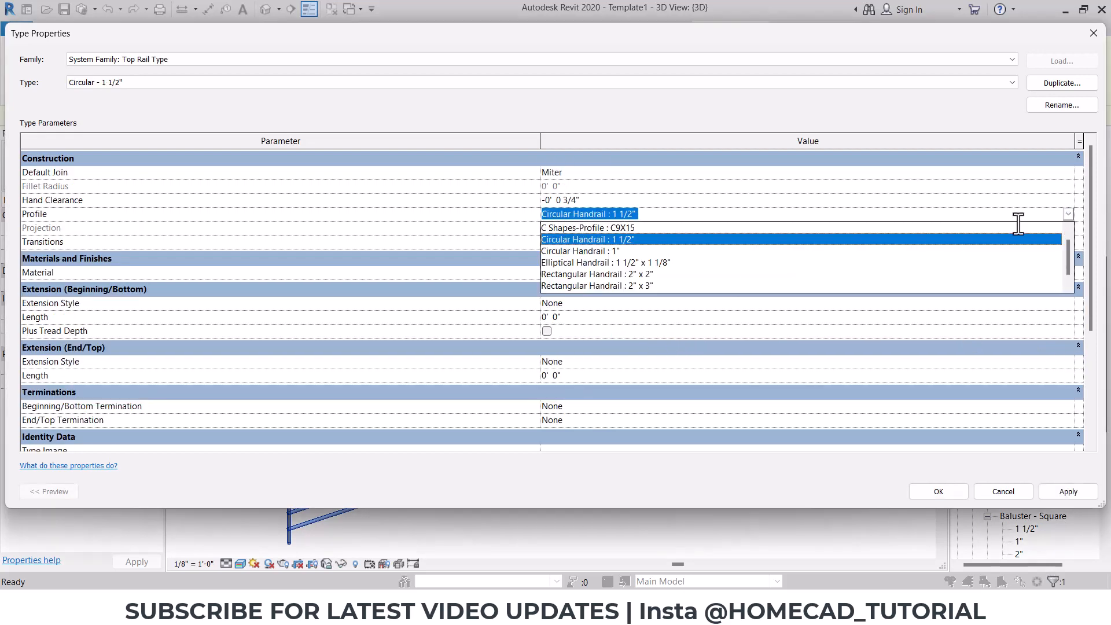
pyautogui.click(645, 274)
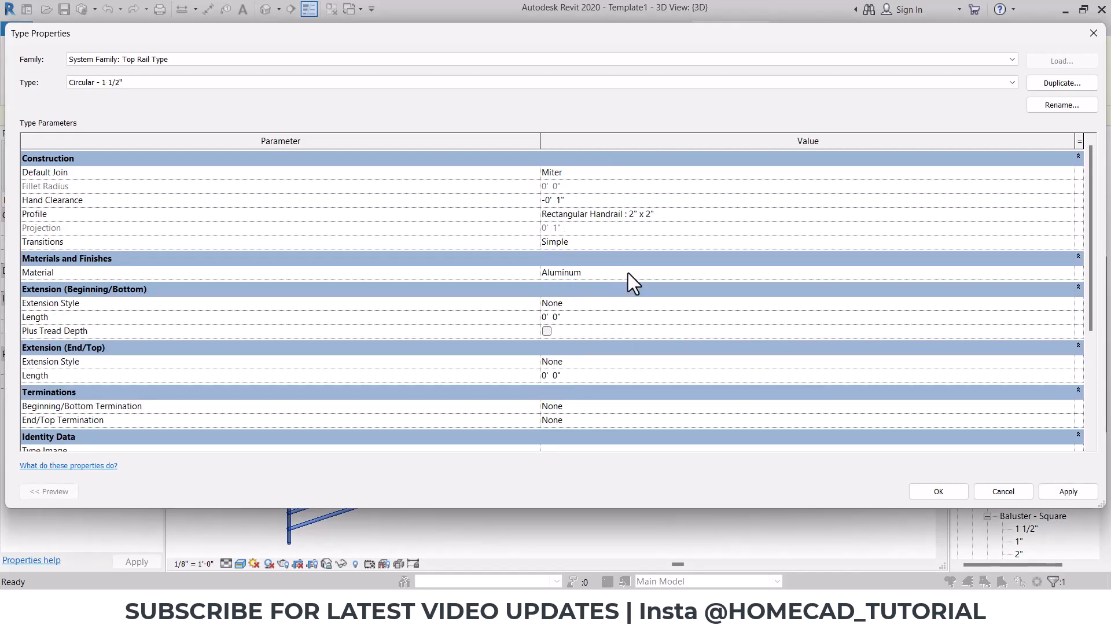
# Set the material of the Circular - 1 1/2" top rail type to Iron, Ductile and accept the type changes
pyautogui.click(593, 271)
pyautogui.click(1070, 272)
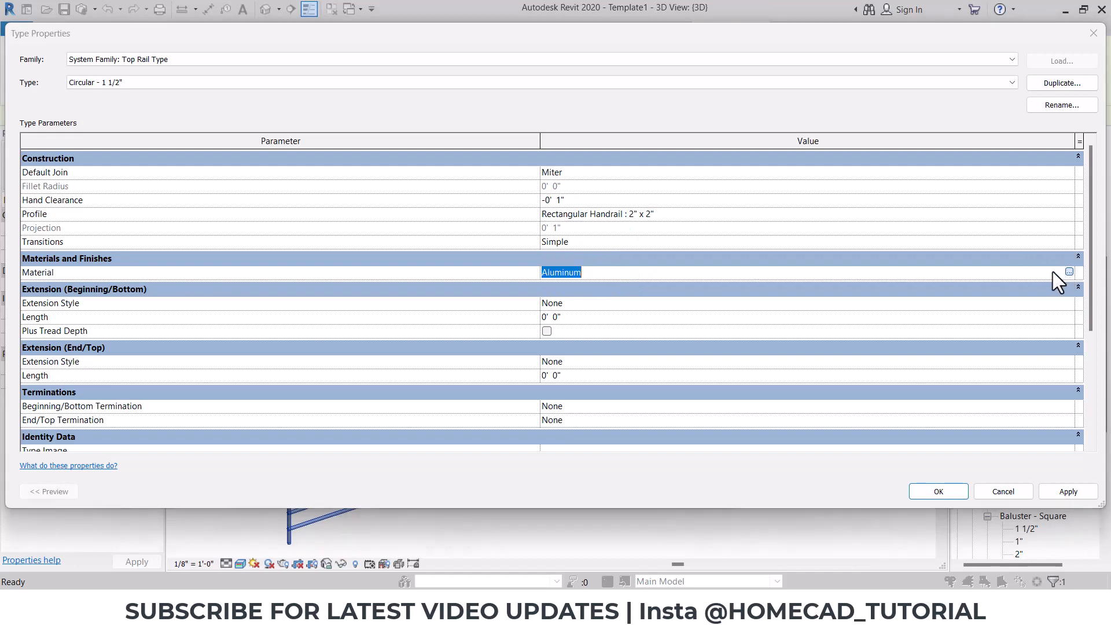
pyautogui.scroll(2, 401, 235)
pyautogui.scroll(-5, 401, 235)
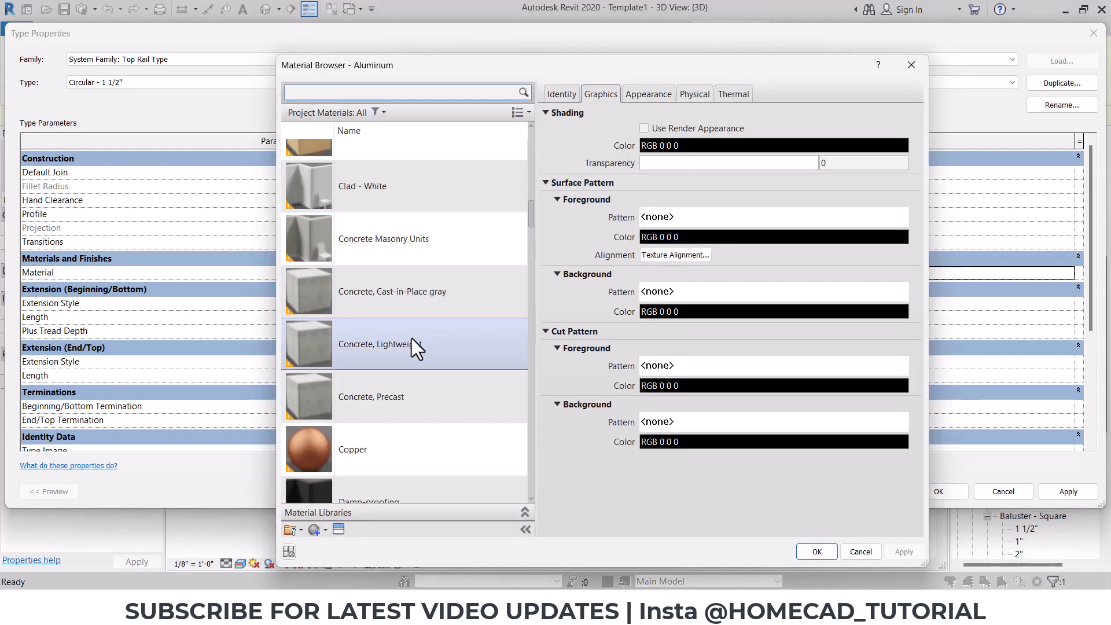
pyautogui.scroll(-4, 415, 336)
pyautogui.scroll(4, 414, 335)
pyautogui.scroll(-6, 415, 333)
pyautogui.scroll(-6, 415, 332)
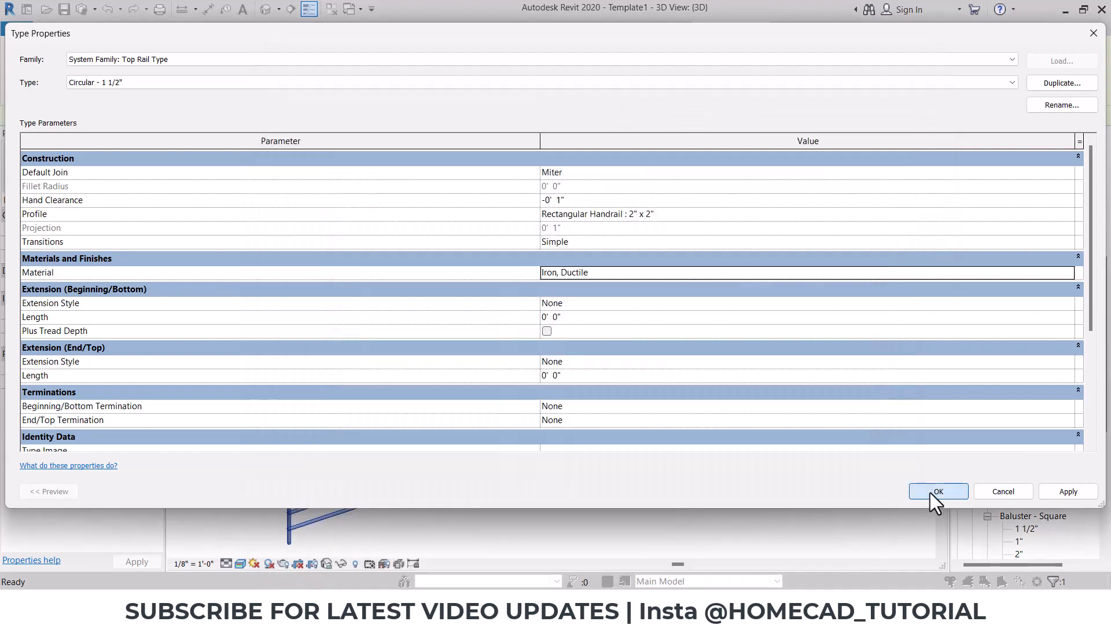
pyautogui.click(929, 493)
pyautogui.click(937, 492)
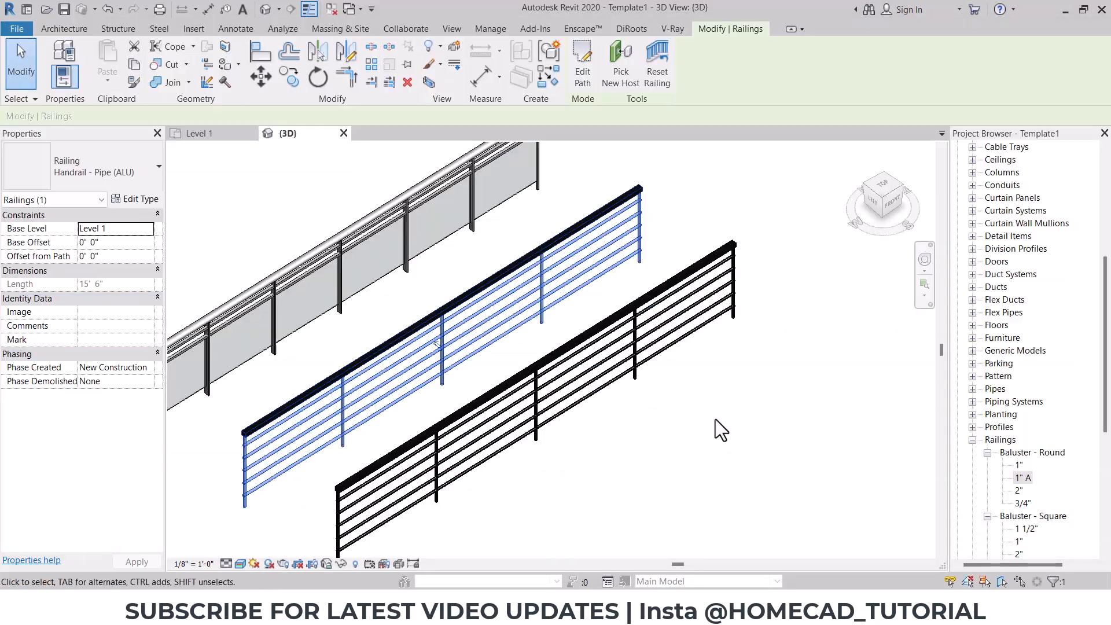
# Examine how the top rail type changes affect the aluminum and iron railings in the 3D view
pyautogui.click(711, 417)
pyautogui.keyDown('shift'); pyautogui.moveTo(733, 441); pyautogui.dragTo(755, 422, button='middle'); pyautogui.keyUp('shift')
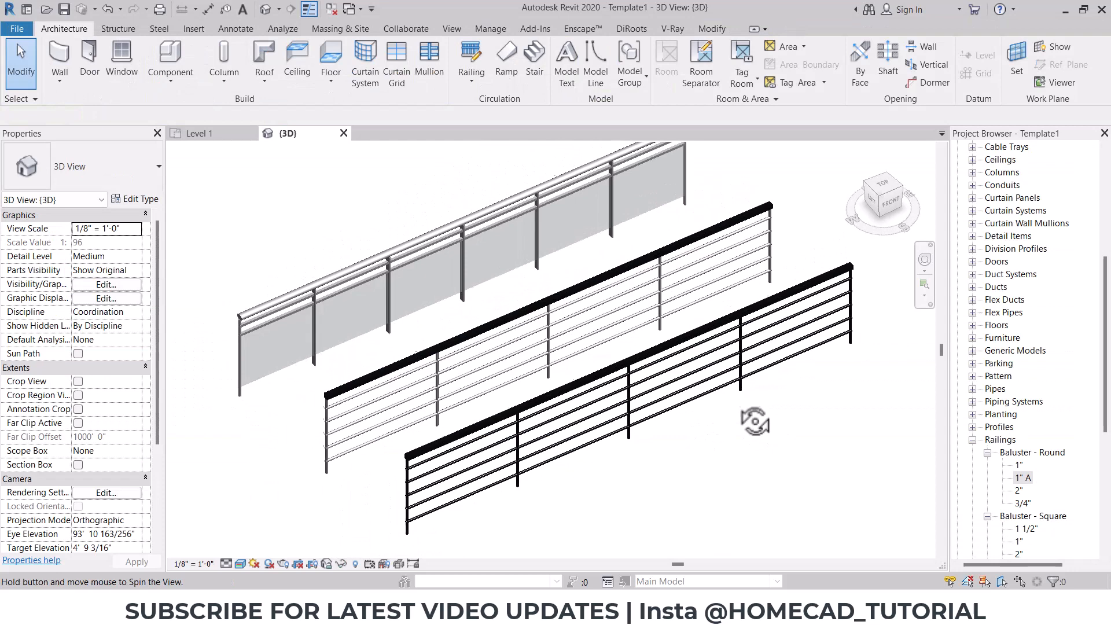
pyautogui.click(635, 441)
pyautogui.keyDown('shift'); pyautogui.moveTo(514, 451); pyautogui.dragTo(581, 439, button='middle'); pyautogui.keyUp('shift')
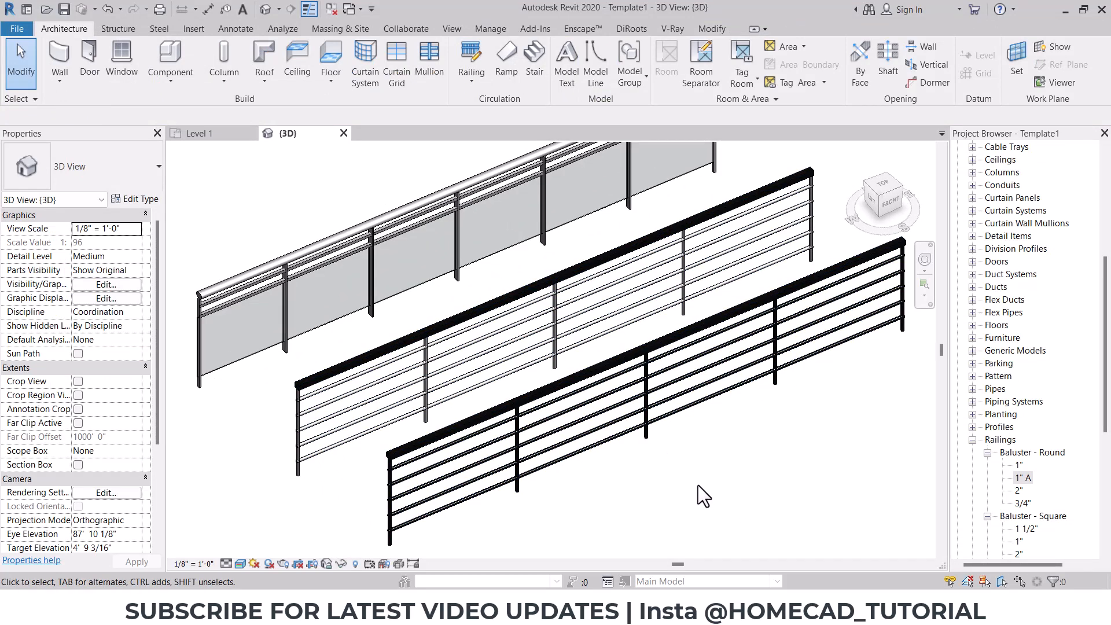
pyautogui.click(603, 282)
pyautogui.click(653, 330)
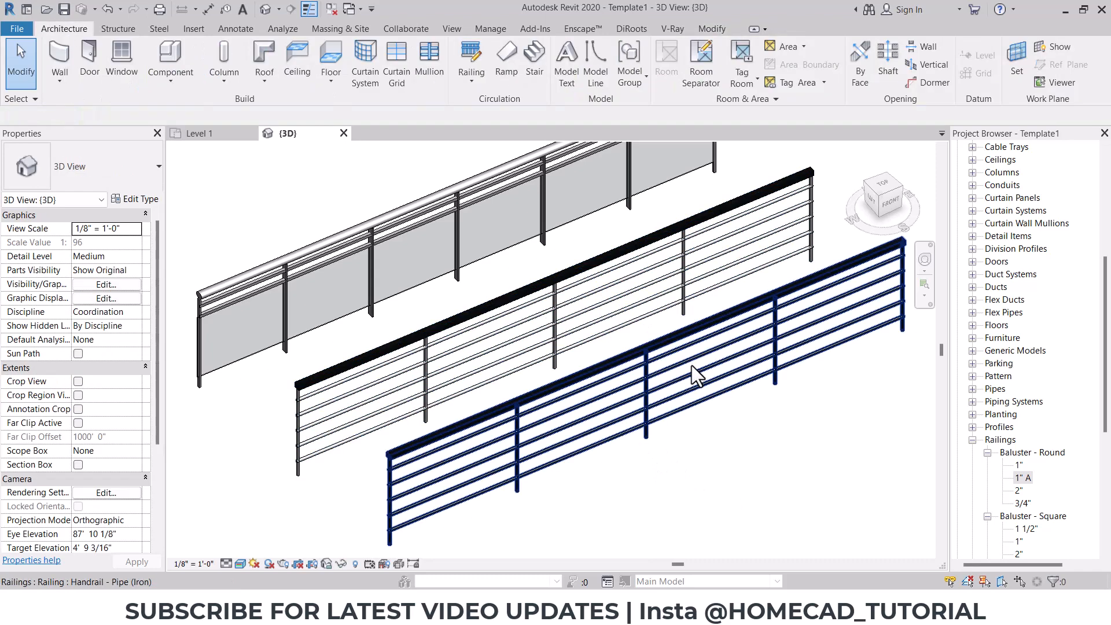
pyautogui.click(692, 366)
pyautogui.click(331, 480)
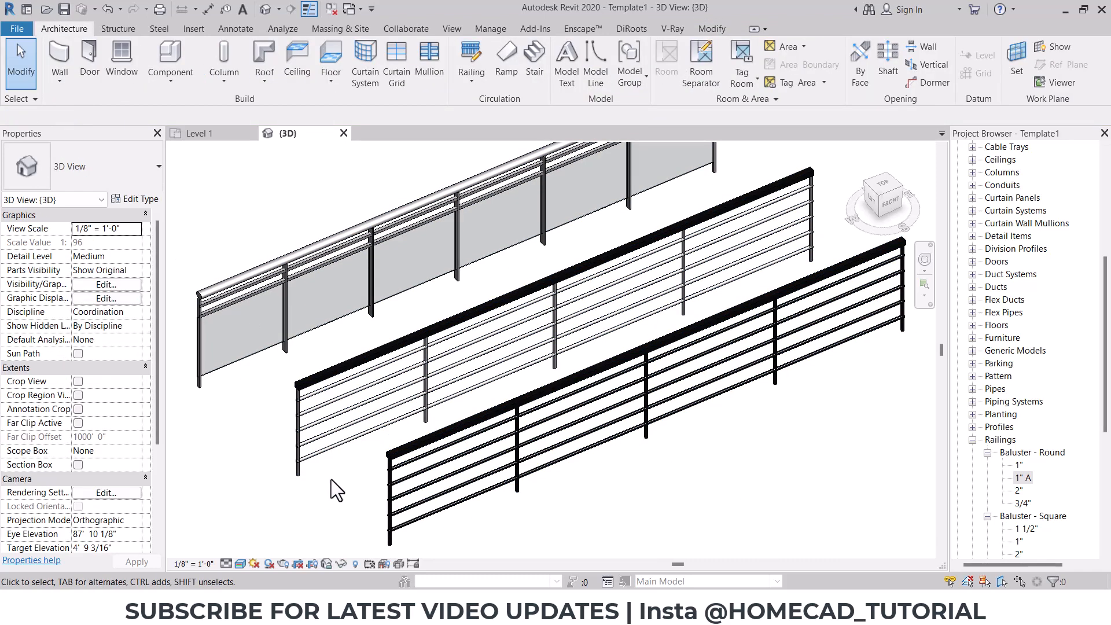
# Set the profile of the aluminum railing's Circular - 1 1/2" top rail type back to Circular Handrail : 1 1/2"
pyautogui.scroll(3, 494, 361)
pyautogui.click(494, 361)
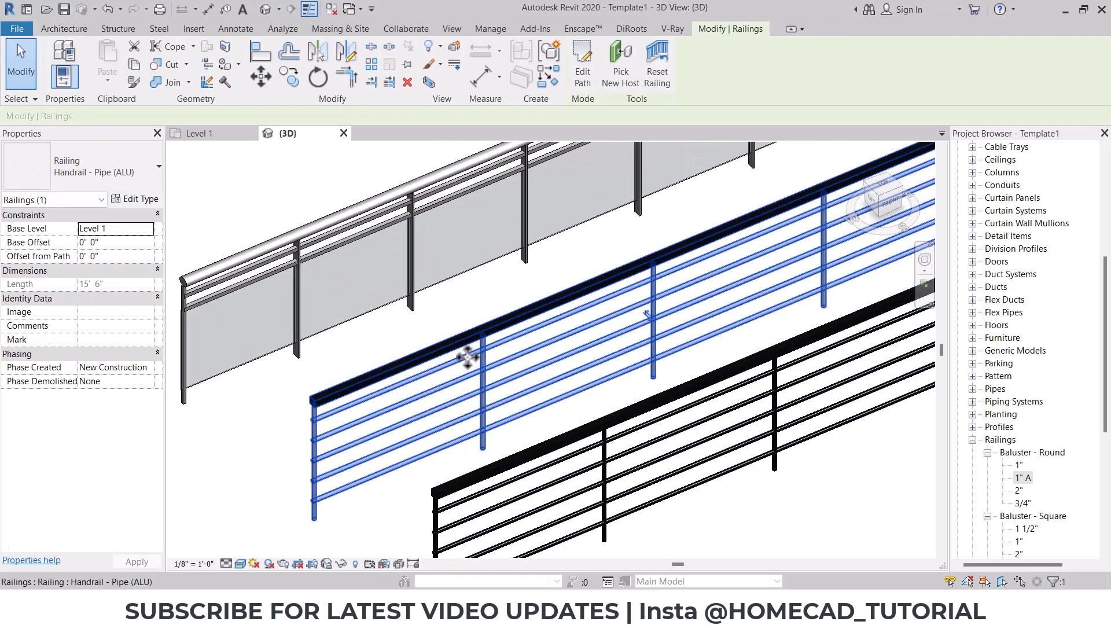
pyautogui.click(135, 199)
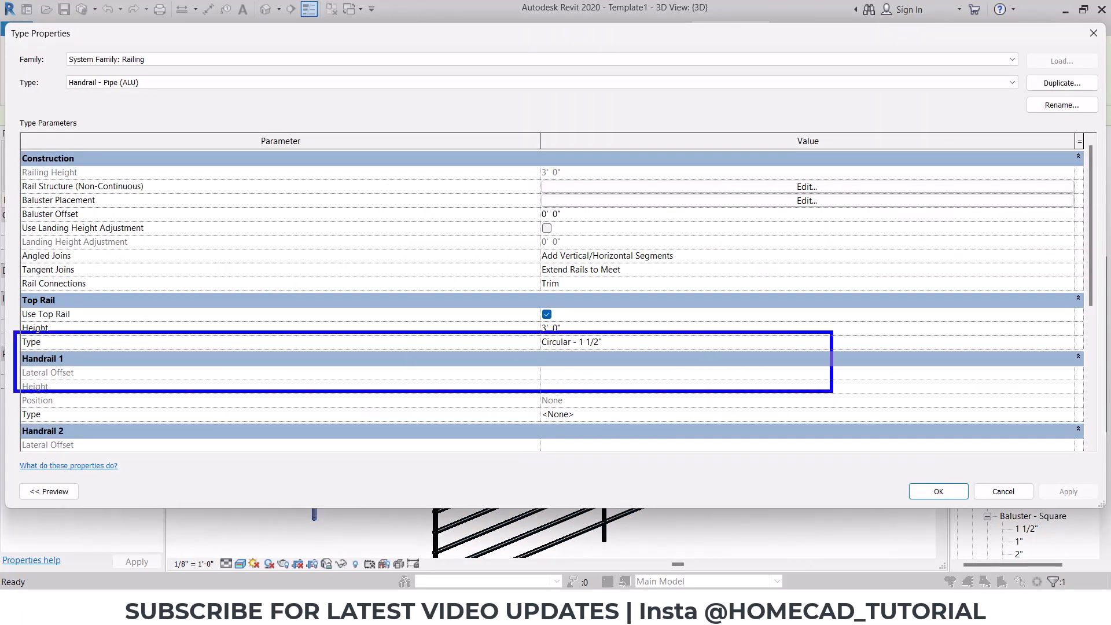
pyautogui.doubleClick(1068, 341)
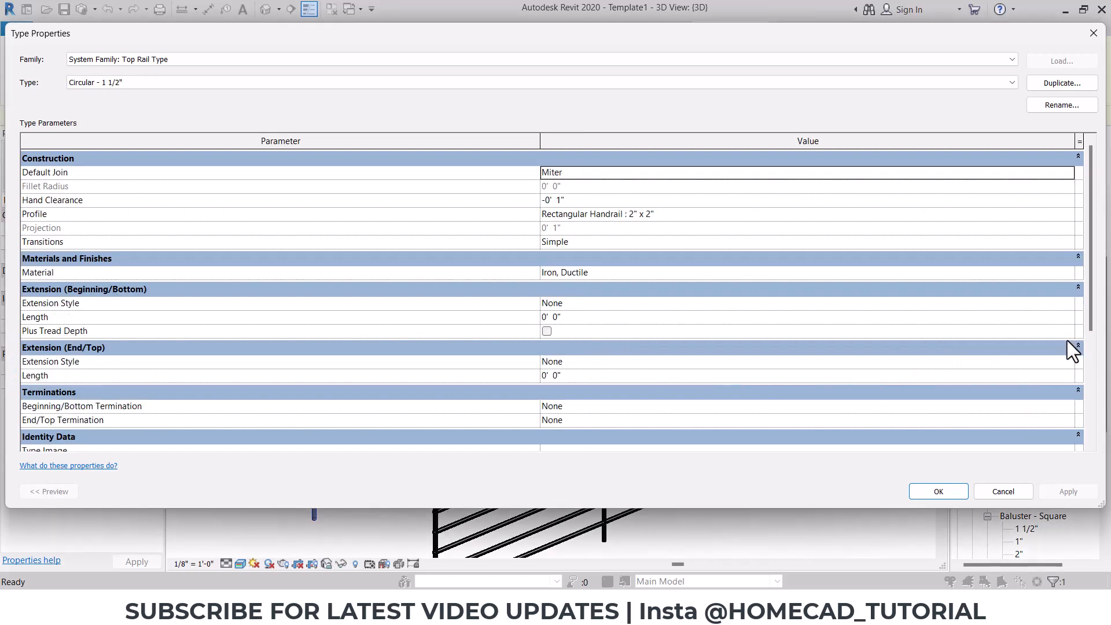
pyautogui.click(602, 274)
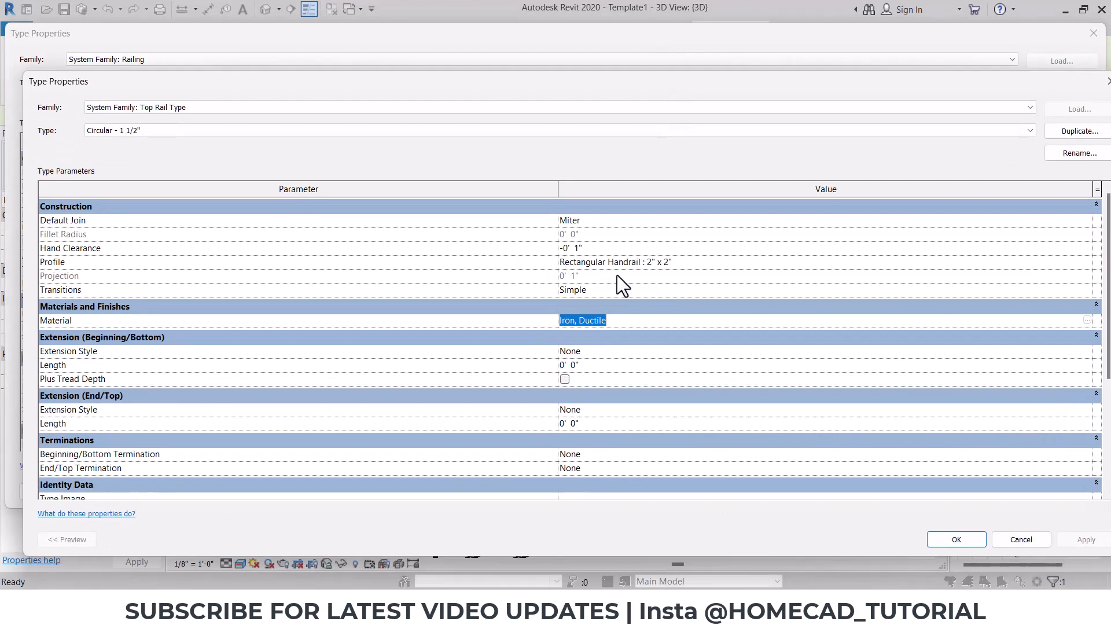
pyautogui.click(708, 262)
pyautogui.click(1087, 261)
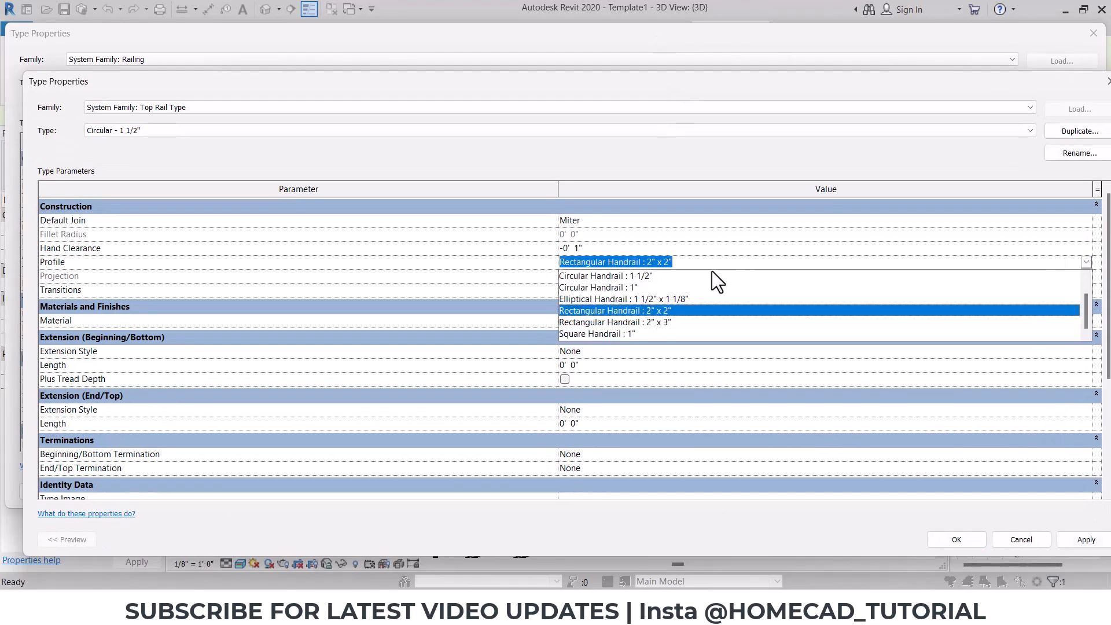
pyautogui.click(630, 279)
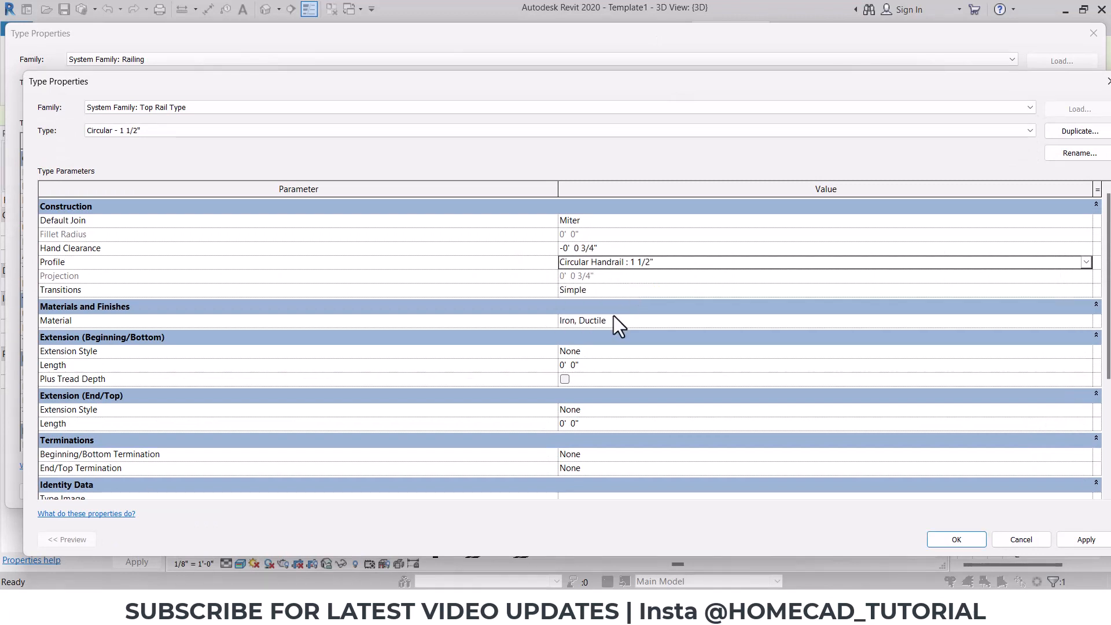
# Set the material of the Circular - 1 1/2" top rail type to Aluminum and accept the type changes
pyautogui.click(616, 320)
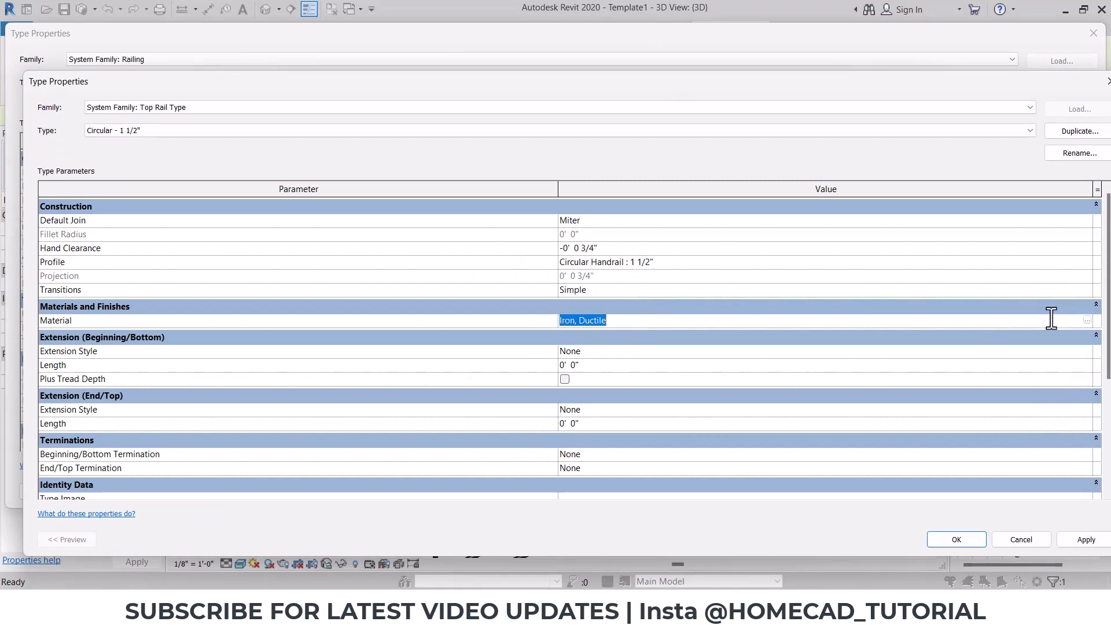
pyautogui.click(1087, 320)
pyautogui.scroll(15, 409, 322)
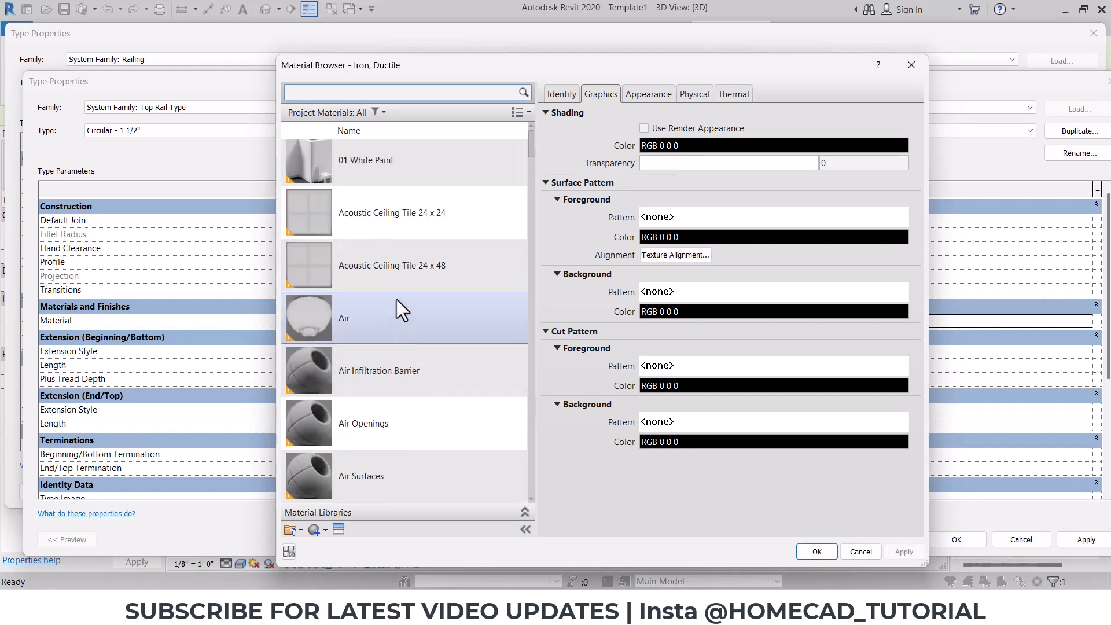
pyautogui.scroll(-3, 397, 299)
pyautogui.click(381, 230)
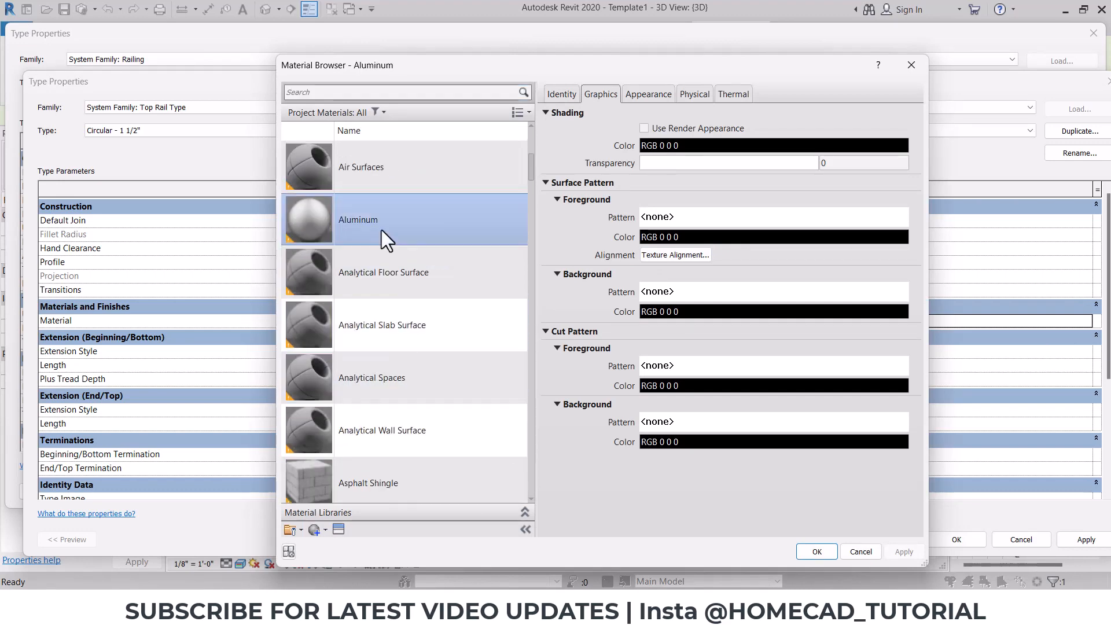
pyautogui.click(817, 549)
pyautogui.click(934, 540)
pyautogui.click(930, 484)
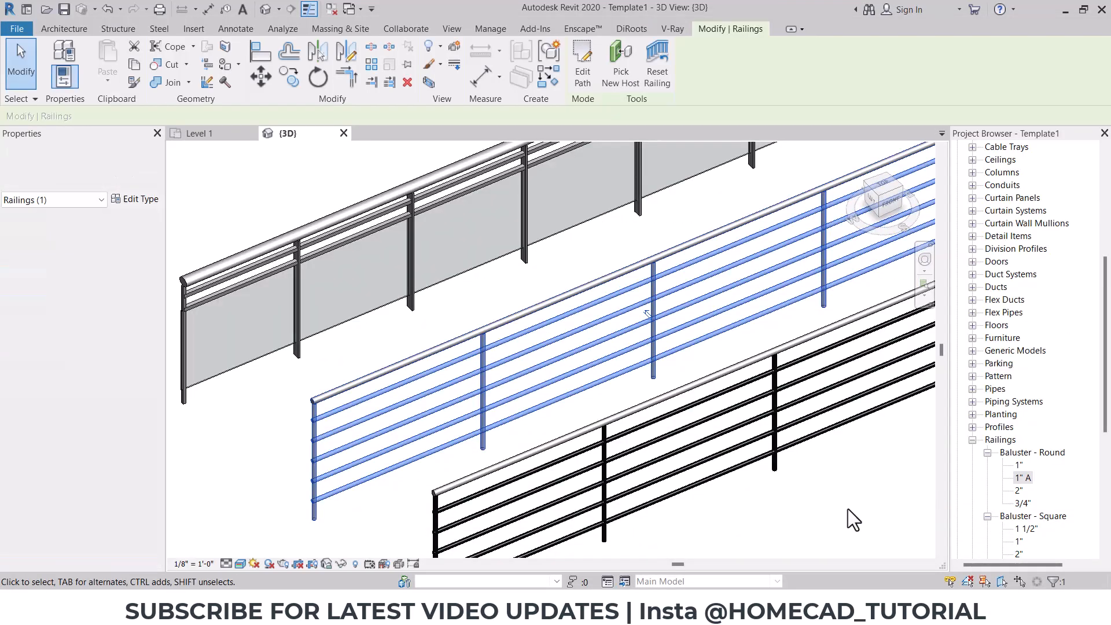
pyautogui.click(847, 509)
# Duplicate the Circular - 1 1/2" top rail type of the Handrail - Pipe (Iron) railing as REC 2"X2" IRON
pyautogui.scroll(-1, 808, 512)
pyautogui.moveTo(809, 513); pyautogui.dragTo(697, 461, button='middle')
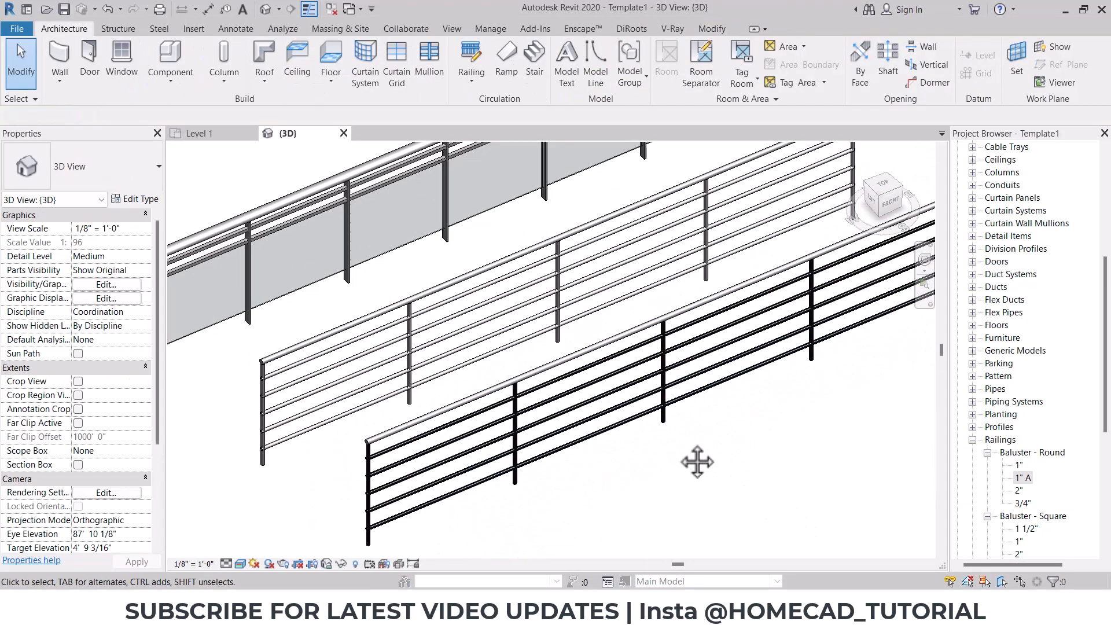
pyautogui.click(508, 444)
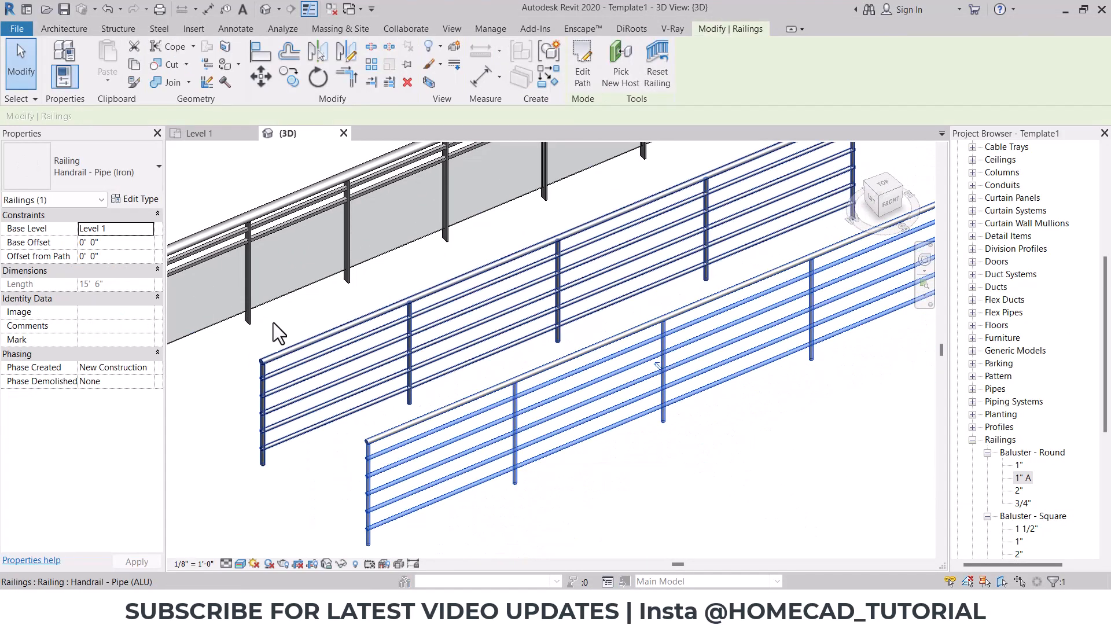
pyautogui.click(135, 199)
pyautogui.click(1029, 390)
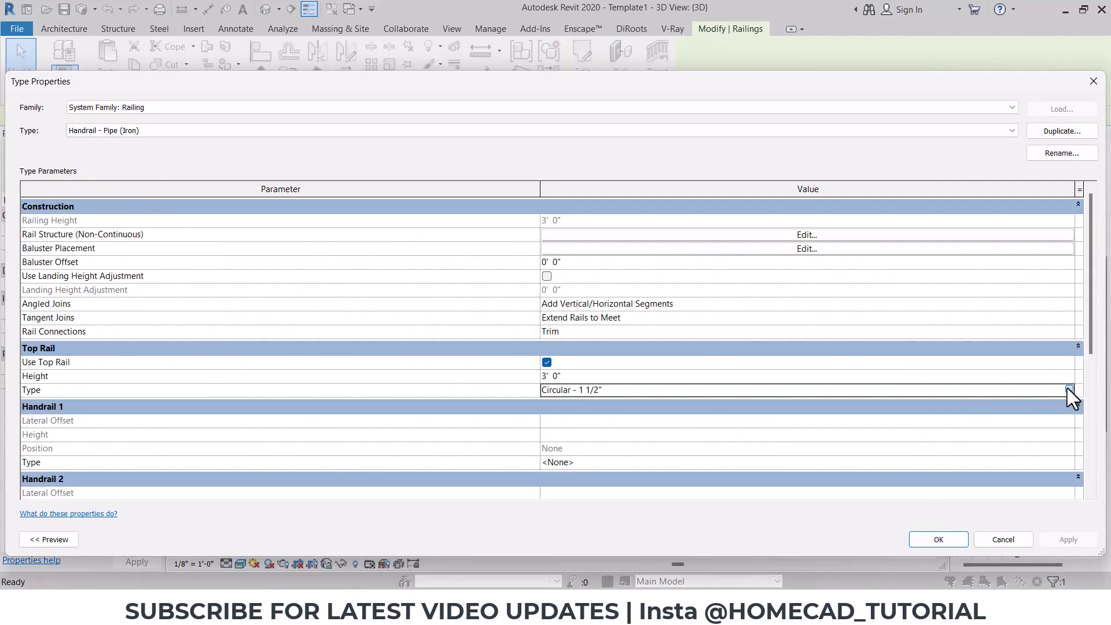
pyautogui.click(1069, 389)
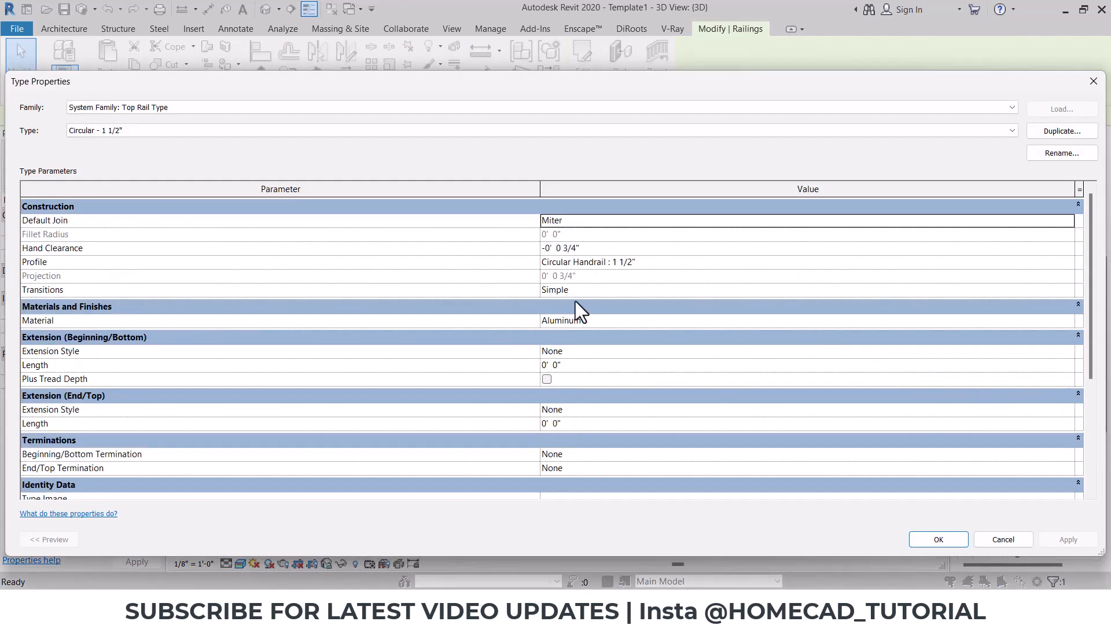
pyautogui.click(1062, 132)
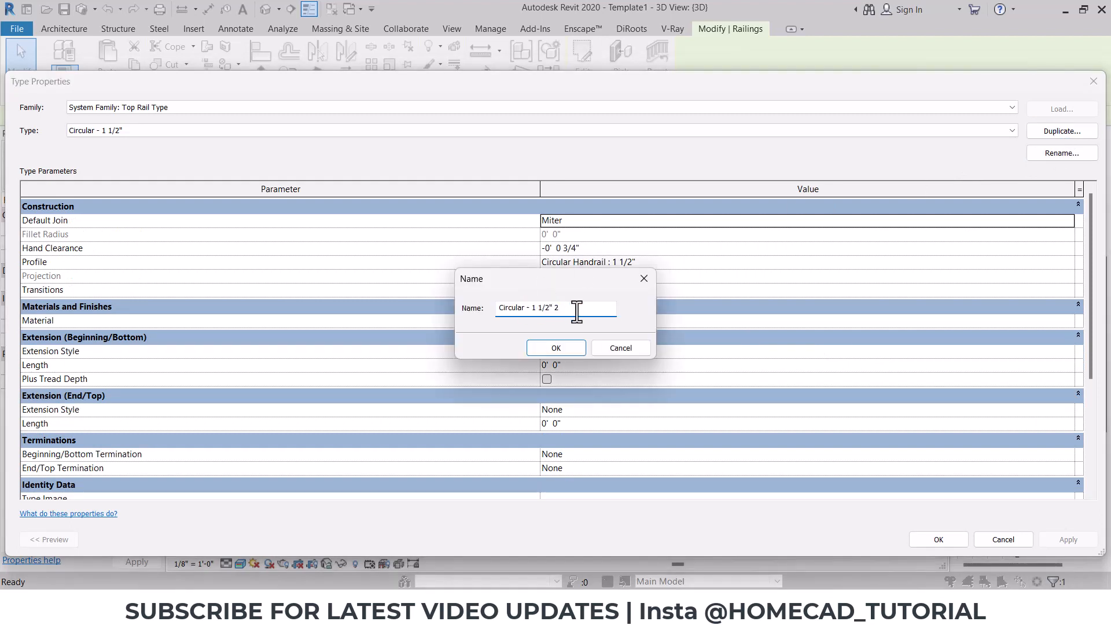
pyautogui.press('capslock')
pyautogui.write('RE')
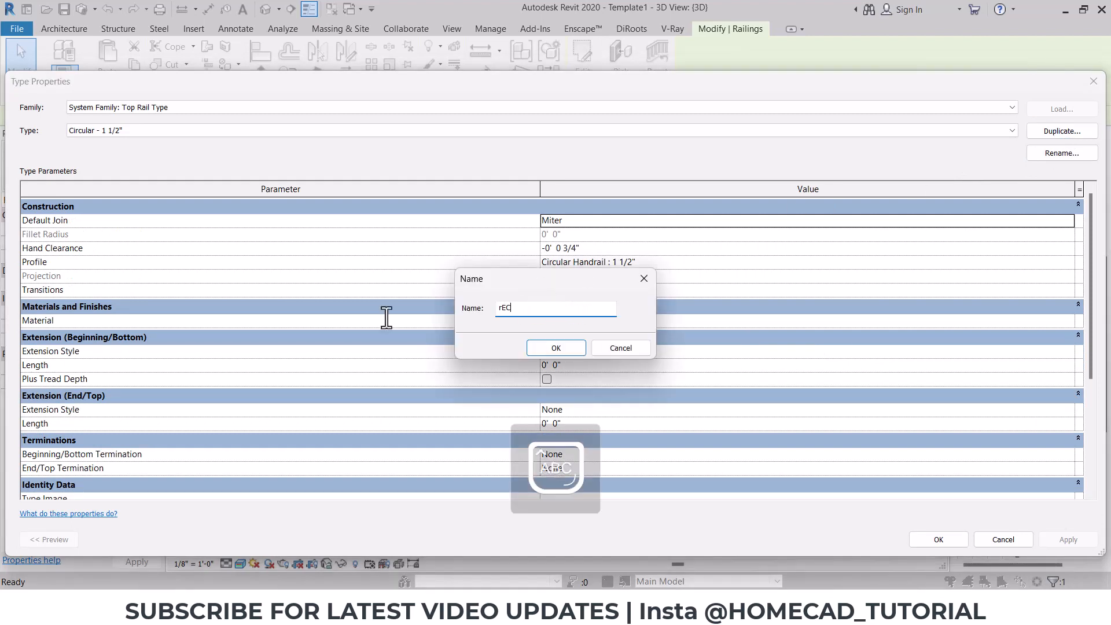
pyautogui.write('C IRON')
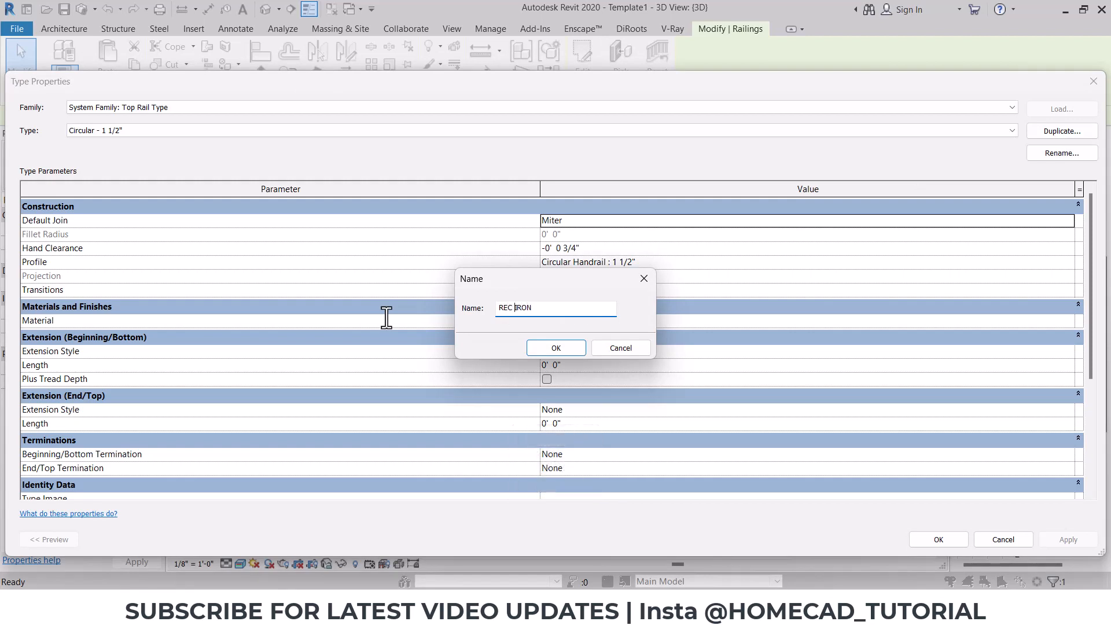
pyautogui.write('2"X2"')
pyautogui.click(556, 350)
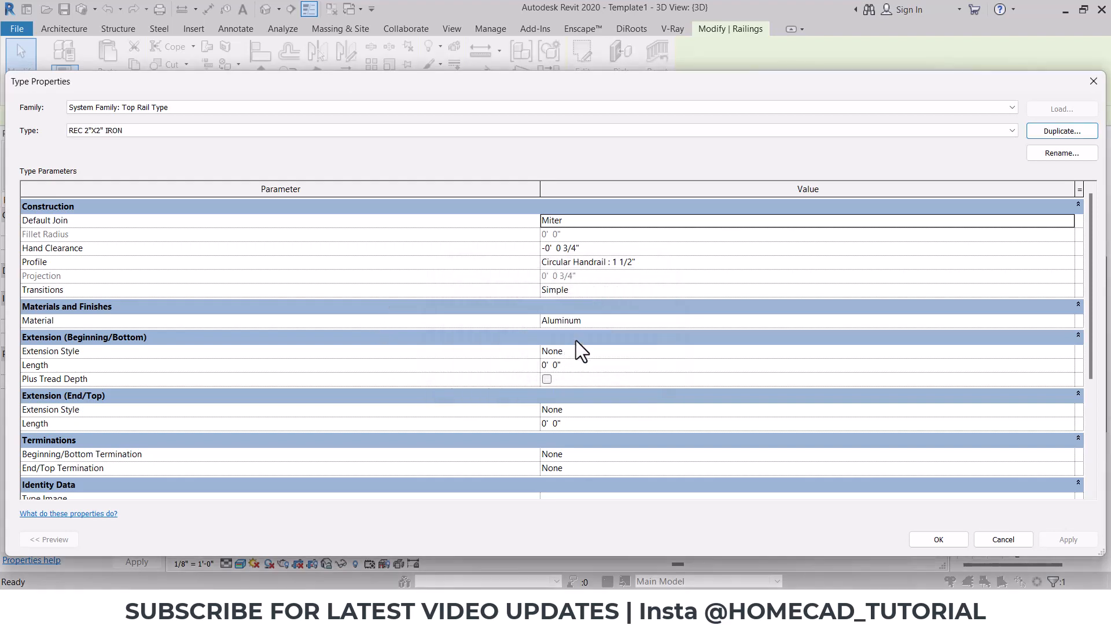
# Set the material of the REC 2"X2" IRON top rail type to Iron, Ductile
pyautogui.click(598, 321)
pyautogui.click(1069, 321)
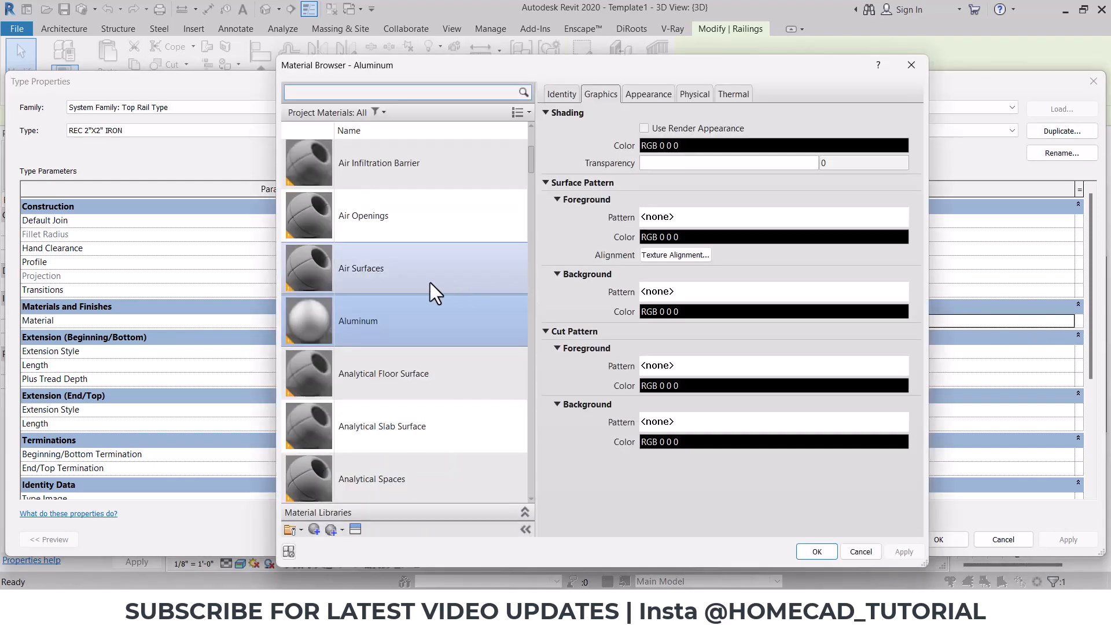
pyautogui.click(397, 93)
pyautogui.write('IR')
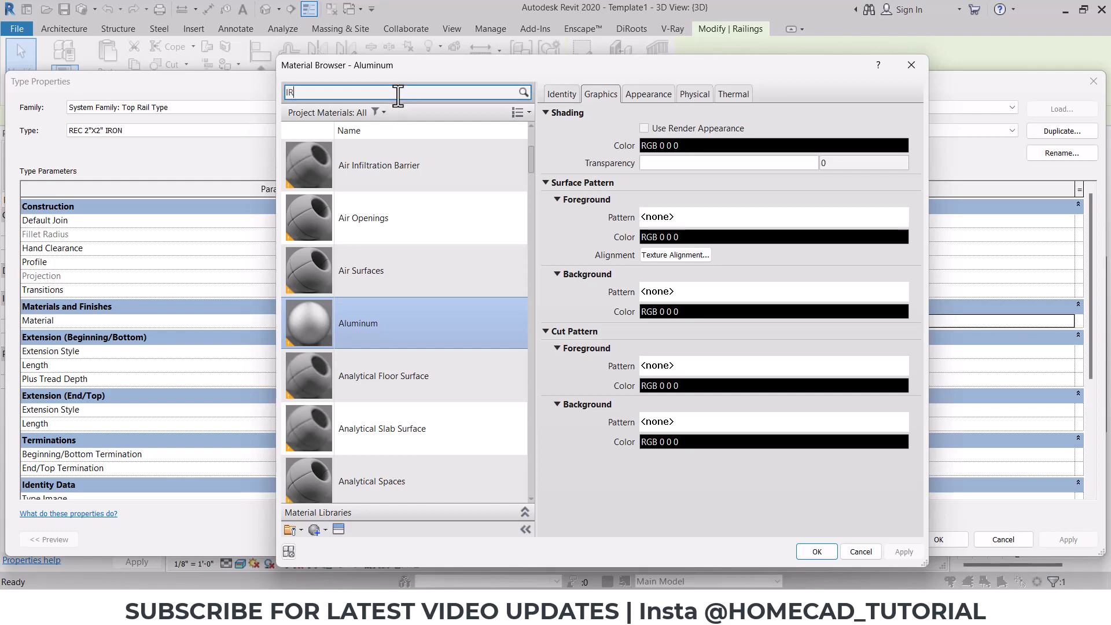
pyautogui.write('O')
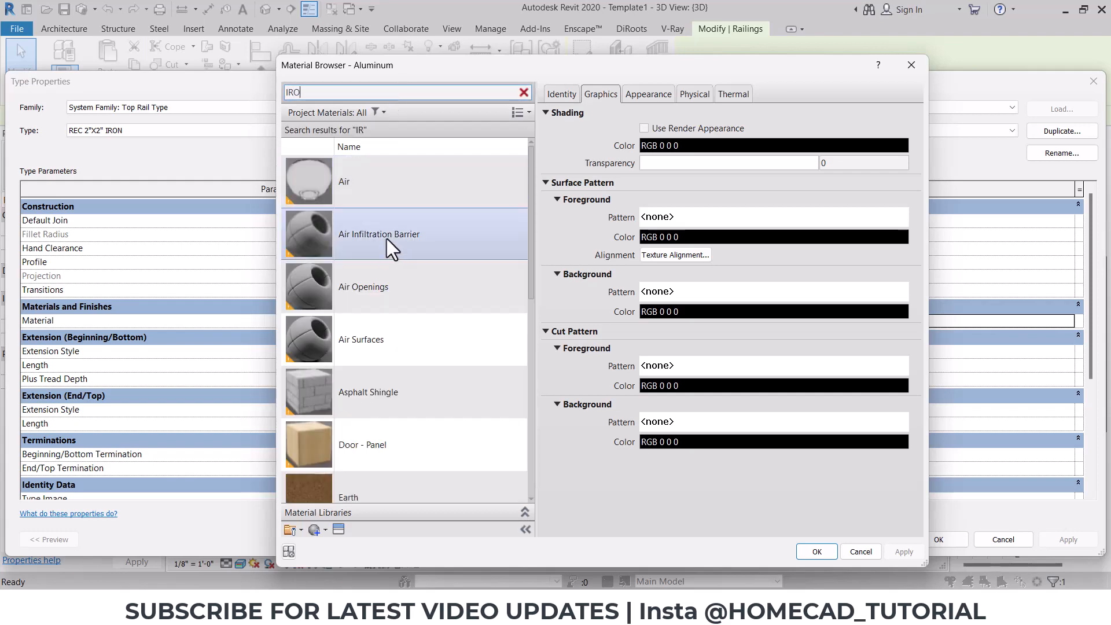
pyautogui.click(373, 190)
pyautogui.click(817, 552)
# Set the profile of the REC 2"X2" IRON top rail type to Rectangular Handrail : 2" x 2" and accept the type changes
pyautogui.click(643, 263)
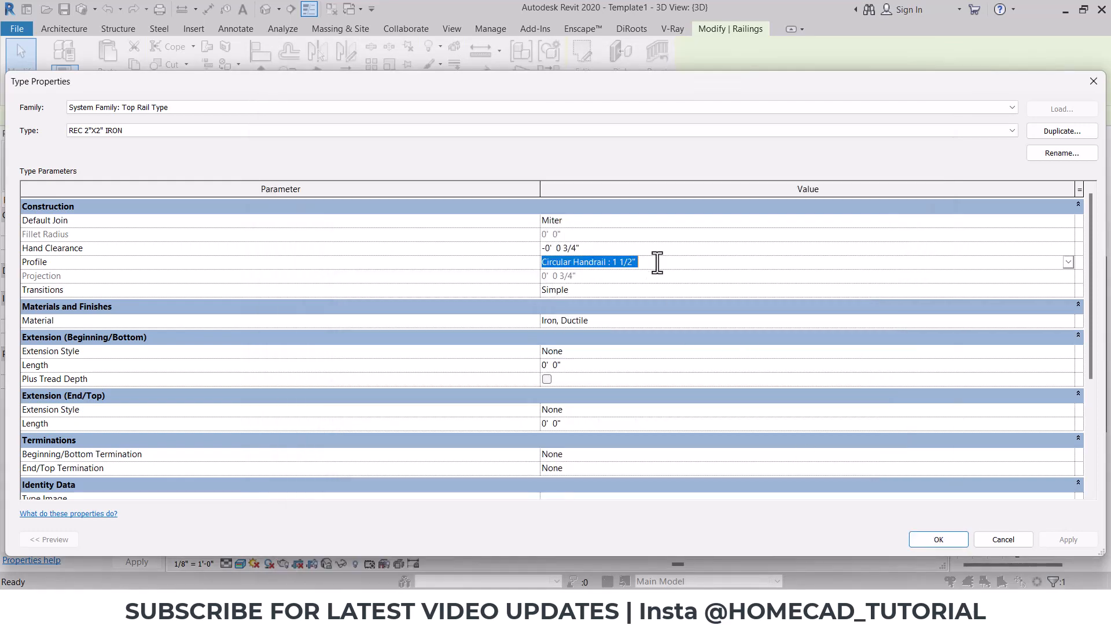
pyautogui.click(1068, 262)
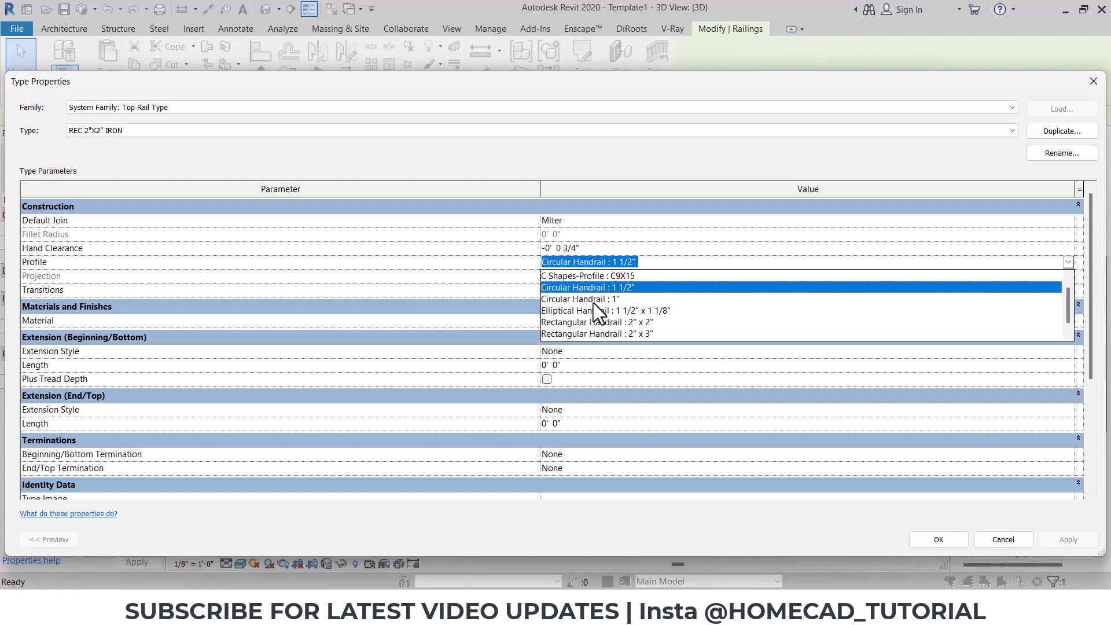
pyautogui.click(637, 322)
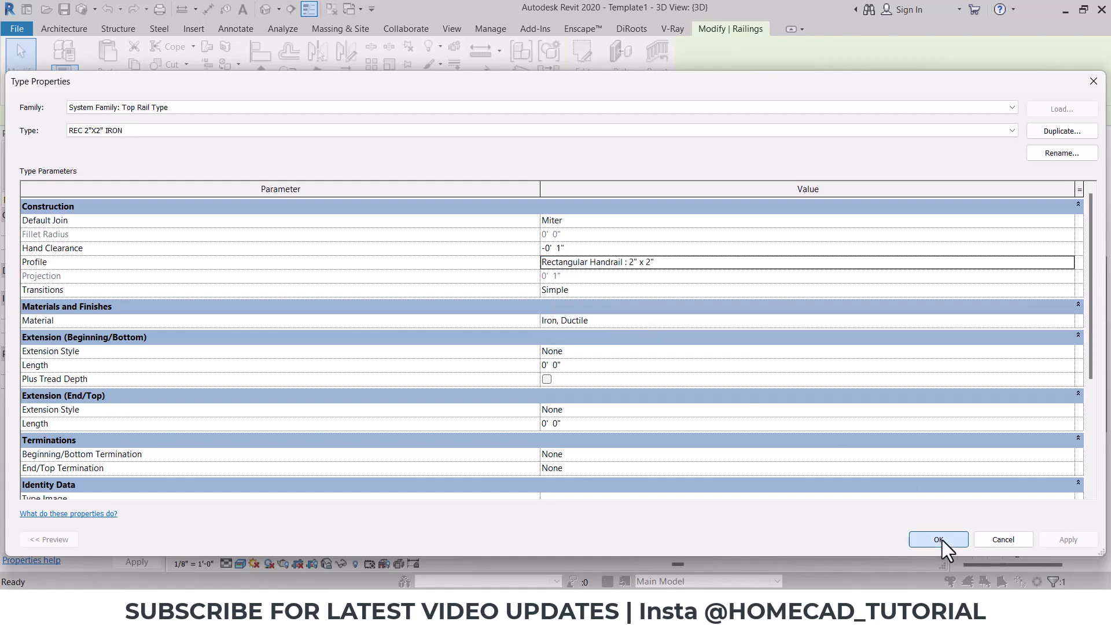
pyautogui.click(942, 540)
pyautogui.click(942, 541)
# Delete all three sample railings from the 3D view
pyautogui.click(806, 497)
pyautogui.keyDown('shift'); pyautogui.moveTo(805, 497); pyautogui.dragTo(757, 461, button='middle'); pyautogui.keyUp('shift')
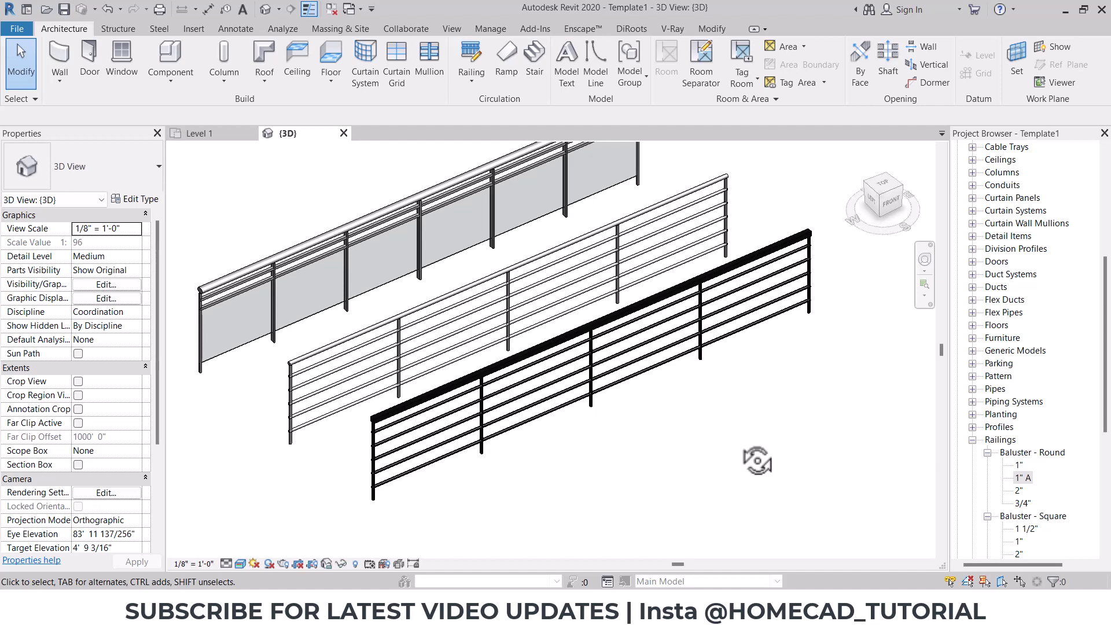
pyautogui.scroll(-2, 586, 412)
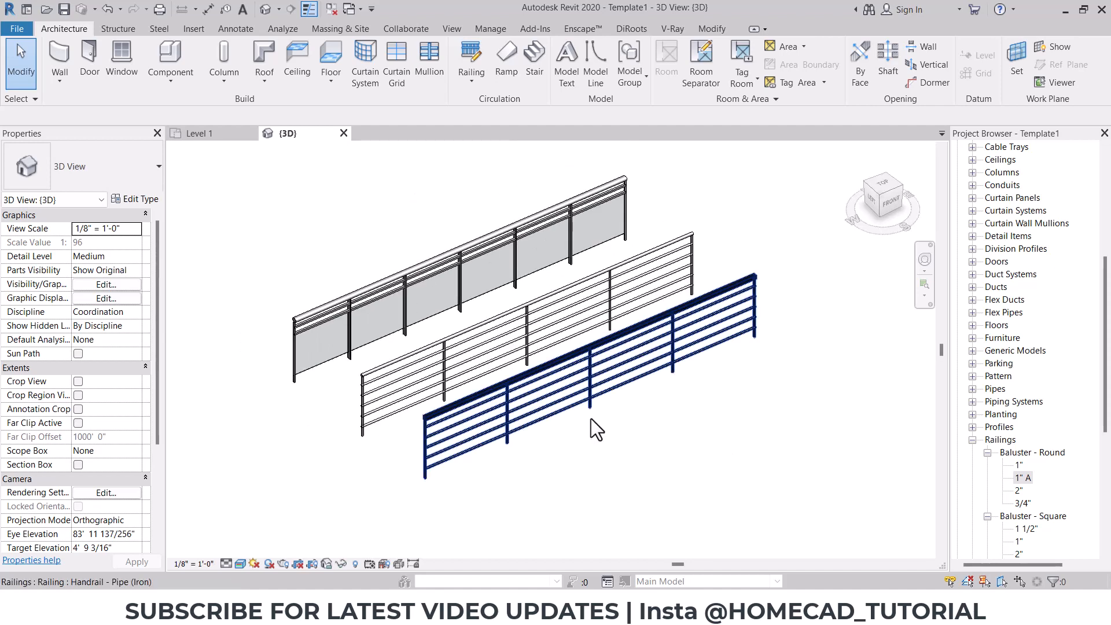
pyautogui.keyDown('shift'); pyautogui.moveTo(661, 458); pyautogui.dragTo(717, 425, button='middle'); pyautogui.keyUp('shift')
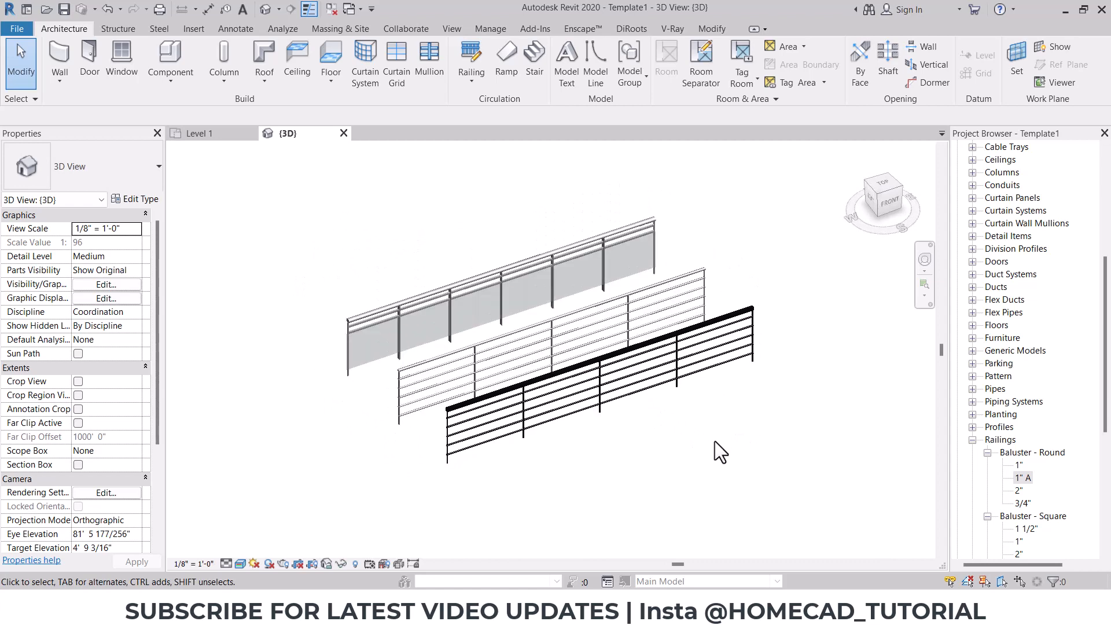
pyautogui.moveTo(714, 441); pyautogui.dragTo(436, 243)
pyautogui.press('Delete')
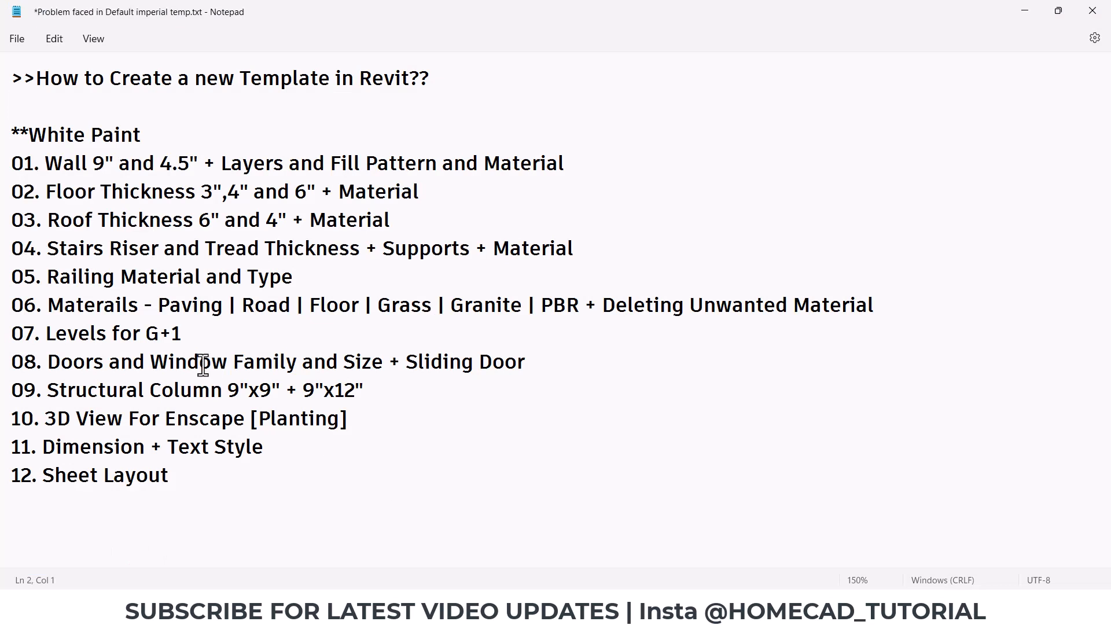
# Review item 06 on materials in the Notepad template checklist and return to Revit
pyautogui.moveTo(53, 316)
pyautogui.mouseDown()
pyautogui.moveTo(733, 330)
pyautogui.moveTo(908, 318)
pyautogui.mouseUp()
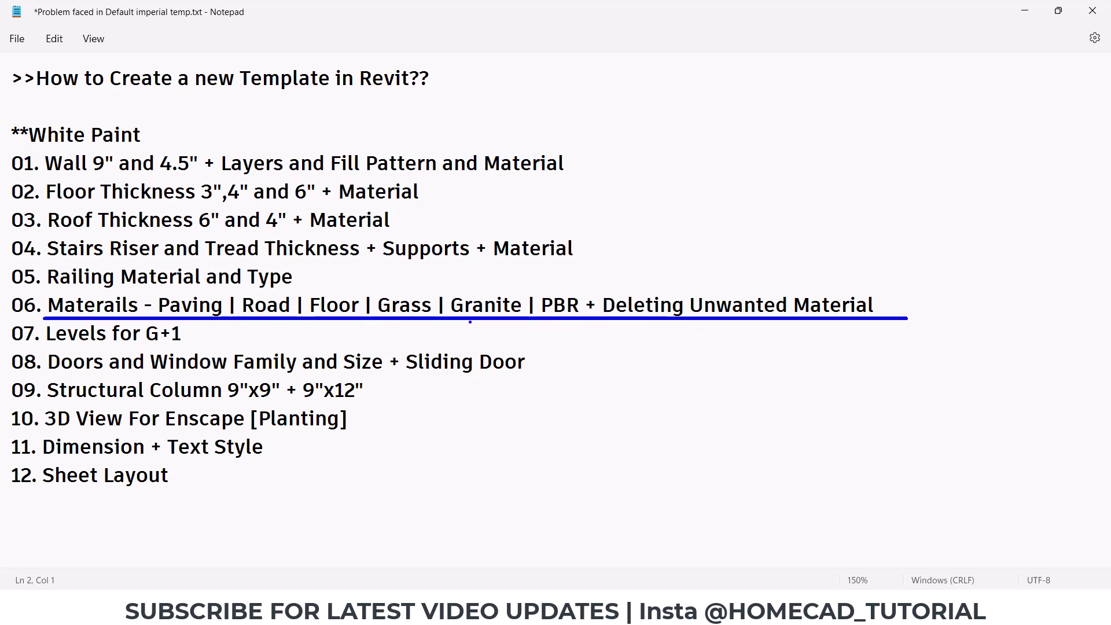
pyautogui.press('Escape')
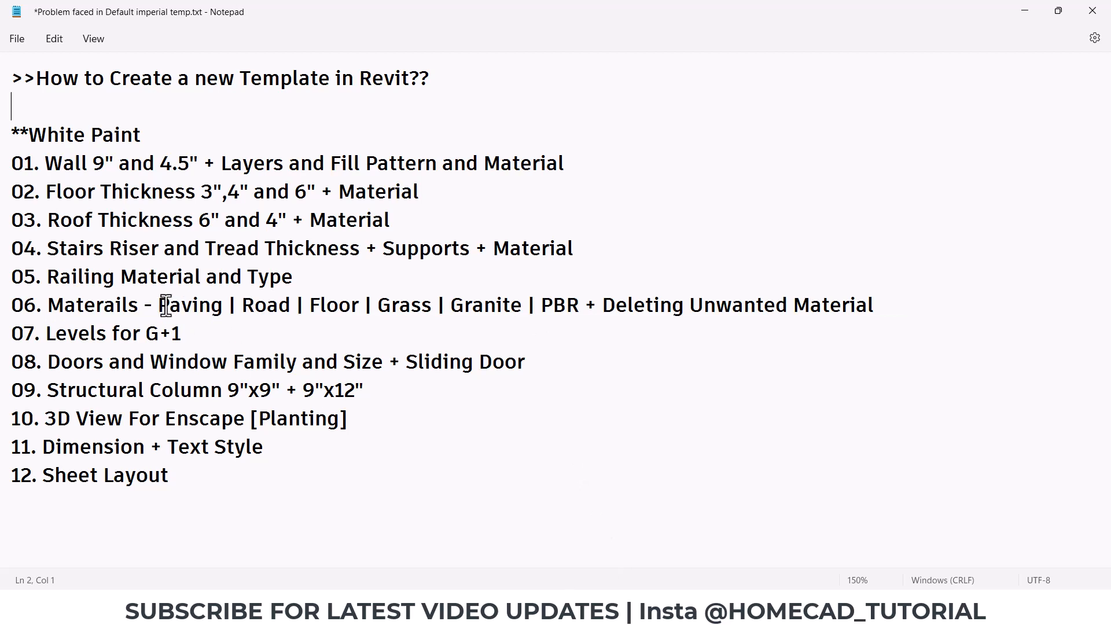
pyautogui.click(605, 563)
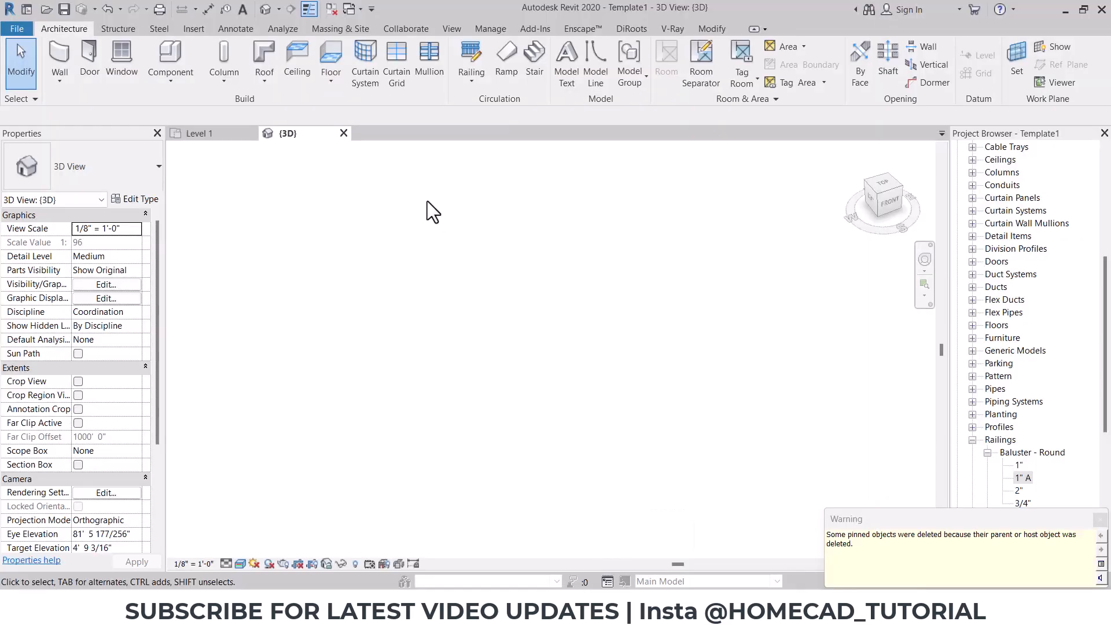
# Create a new project material named 01 PAVING and enable Use Render Appearance for its shading
pyautogui.click(491, 28)
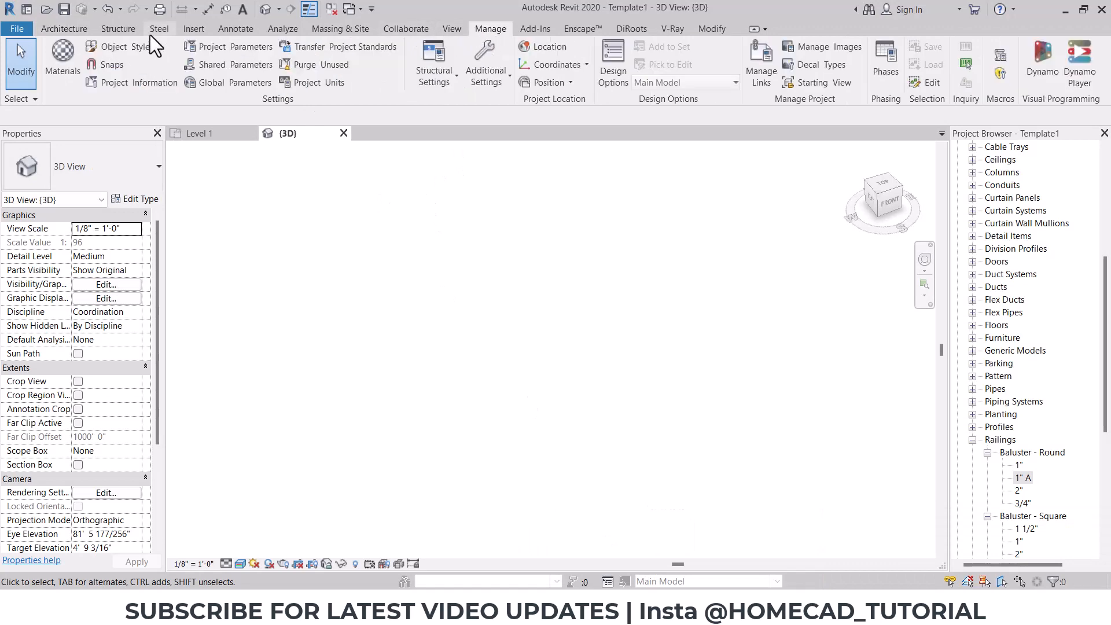
pyautogui.click(74, 47)
pyautogui.click(325, 529)
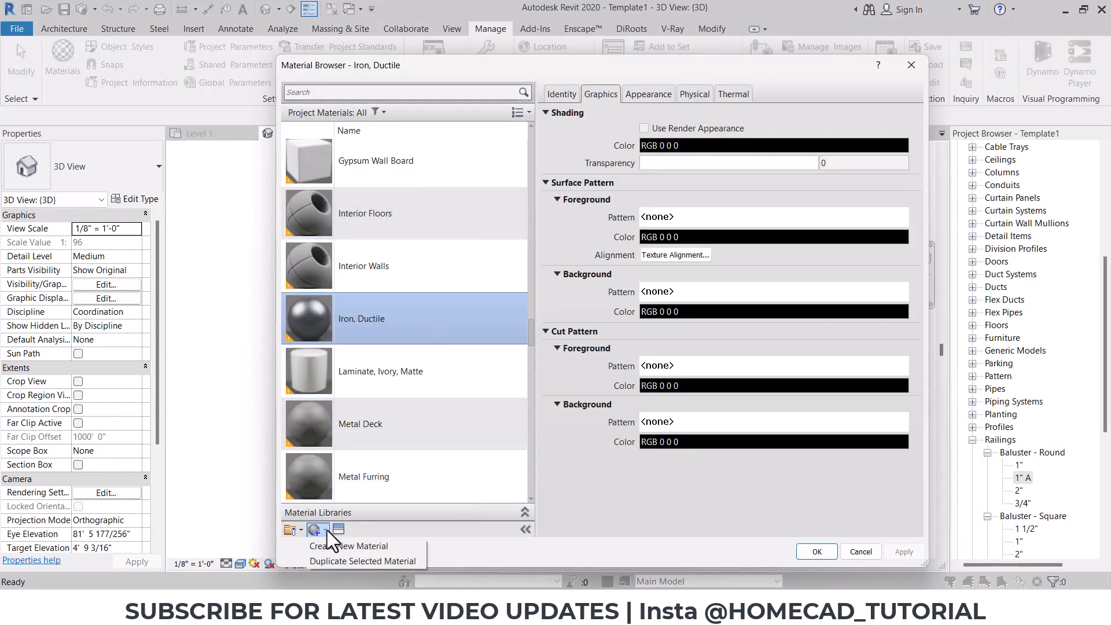
pyautogui.click(359, 546)
pyautogui.click(560, 94)
pyautogui.tripleClick(784, 114)
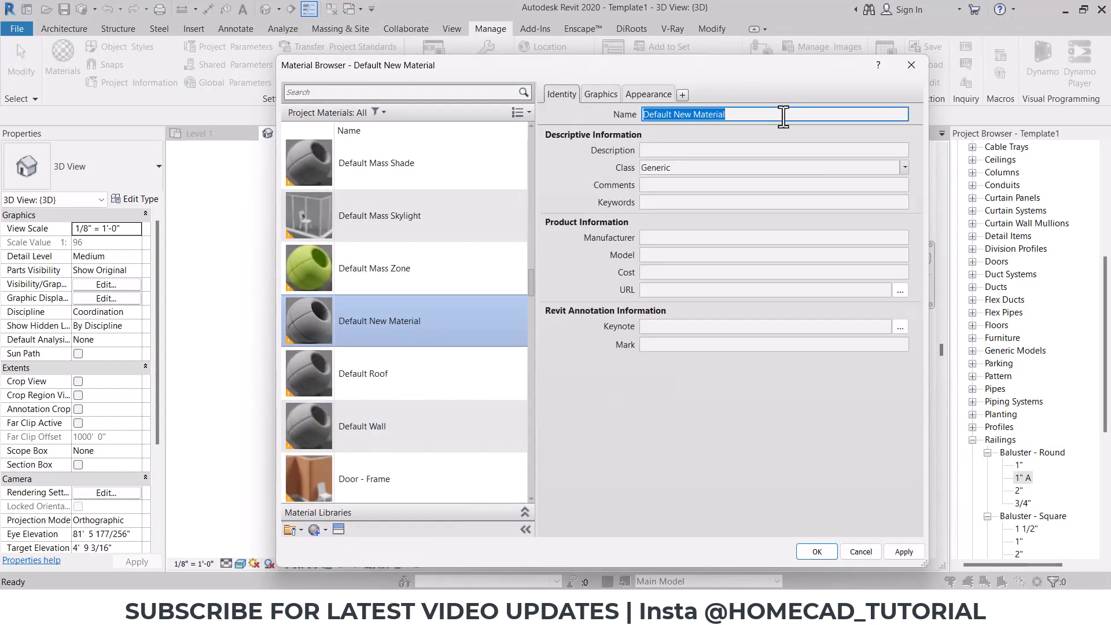
pyautogui.write('01 PAVIN')
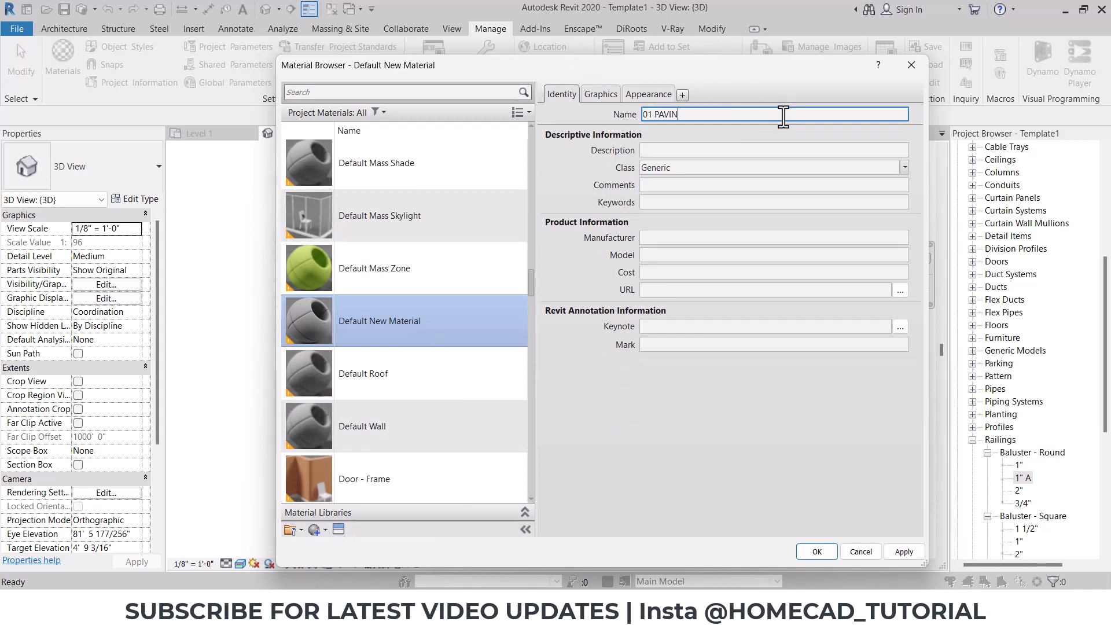
pyautogui.write('G')
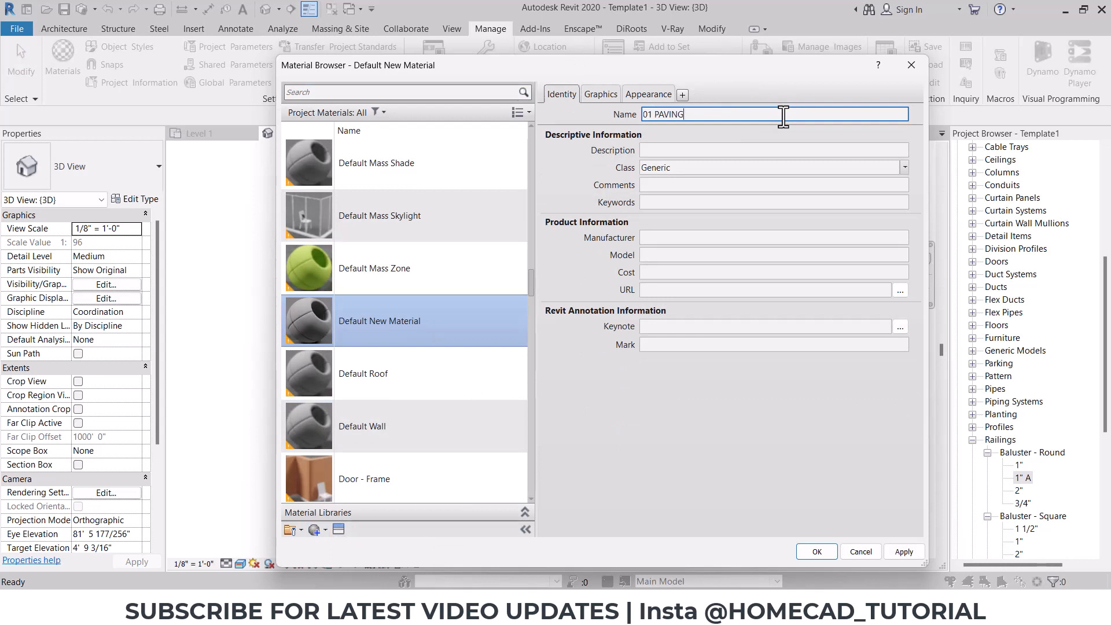
pyautogui.click(601, 94)
pyautogui.click(644, 128)
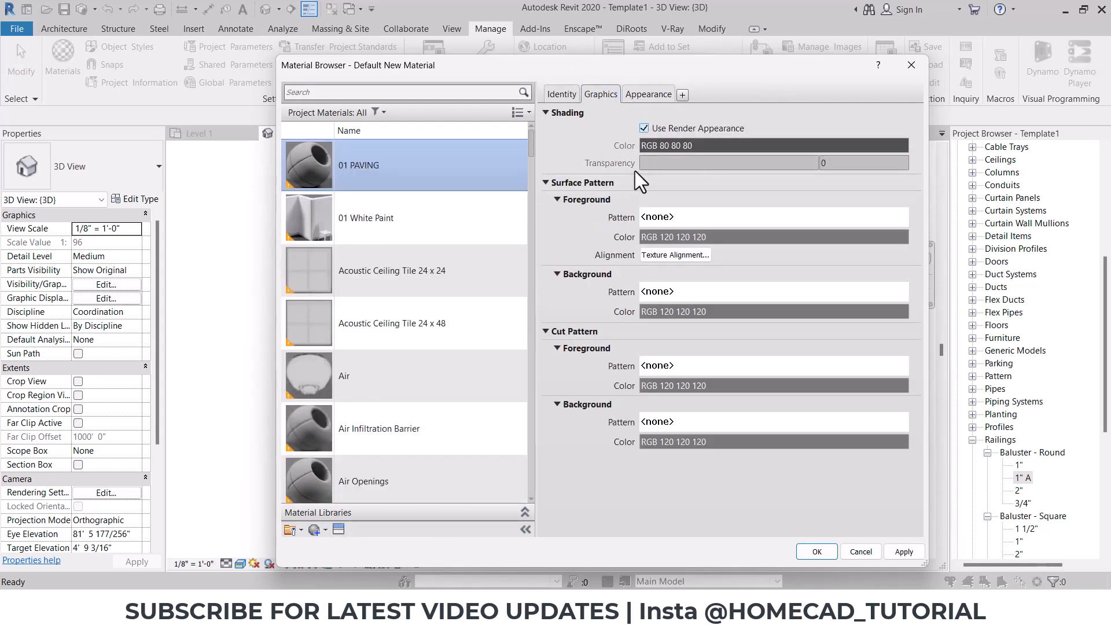
# Browse the Textures folder for an appearance image for the 01 PAVING material and close the file selection
pyautogui.click(648, 94)
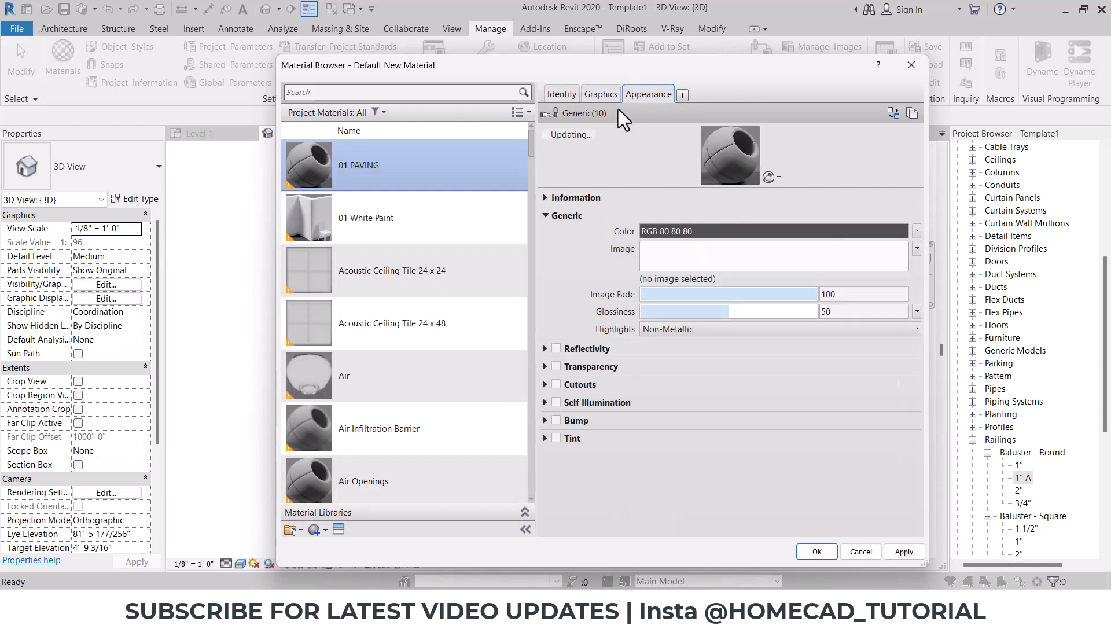
pyautogui.click(785, 260)
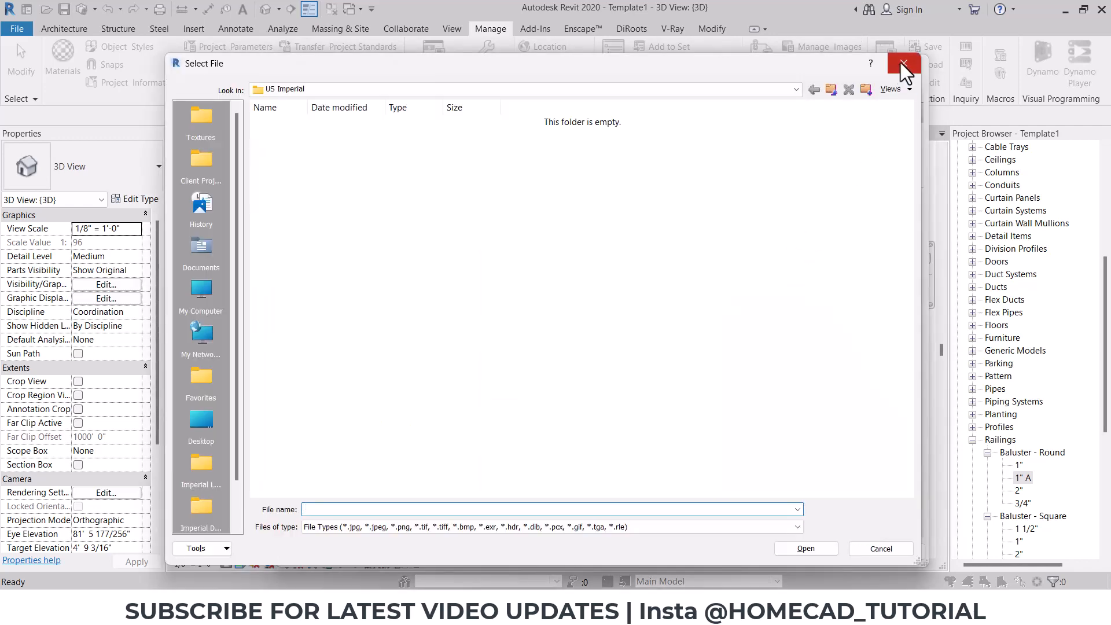
pyautogui.click(207, 122)
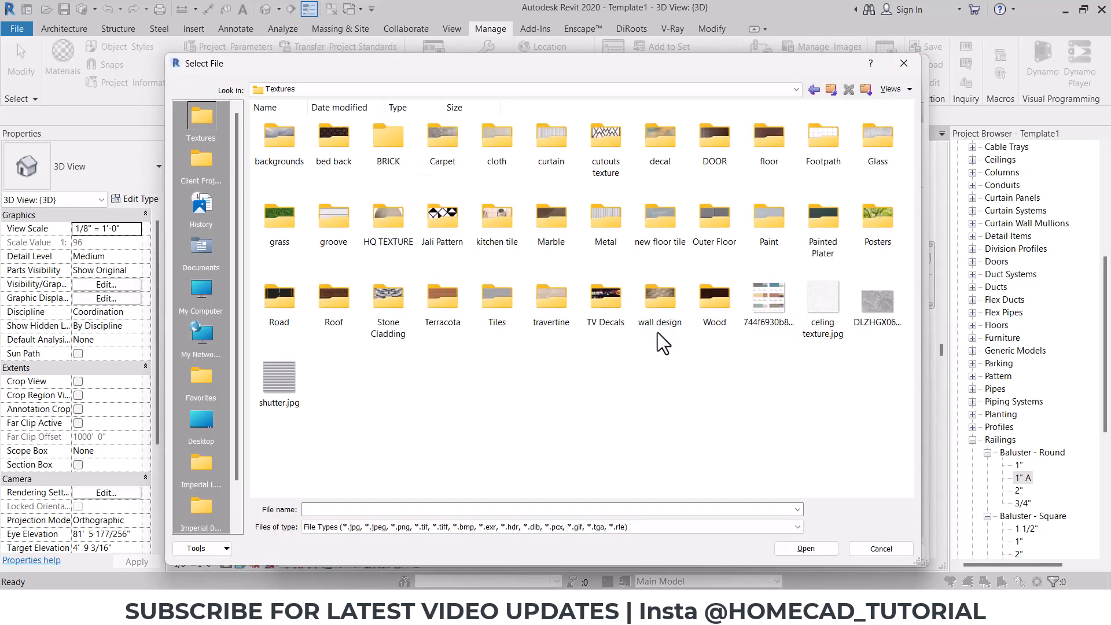
pyautogui.keyDown('ctrl'); pyautogui.scroll(2, 634, 361); pyautogui.keyUp('ctrl')
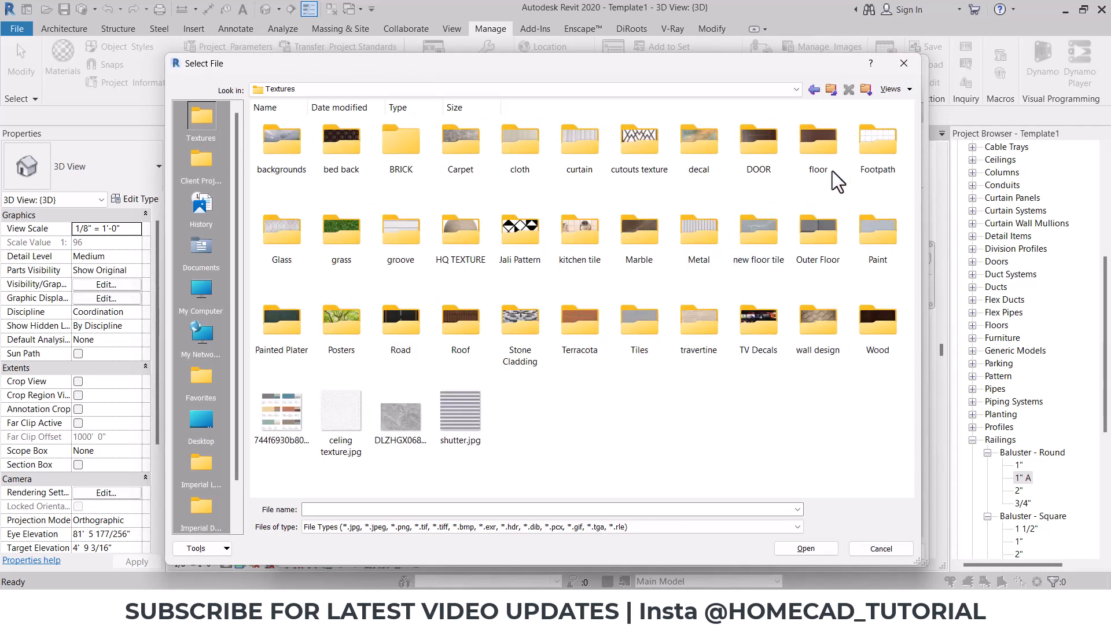
pyautogui.click(904, 63)
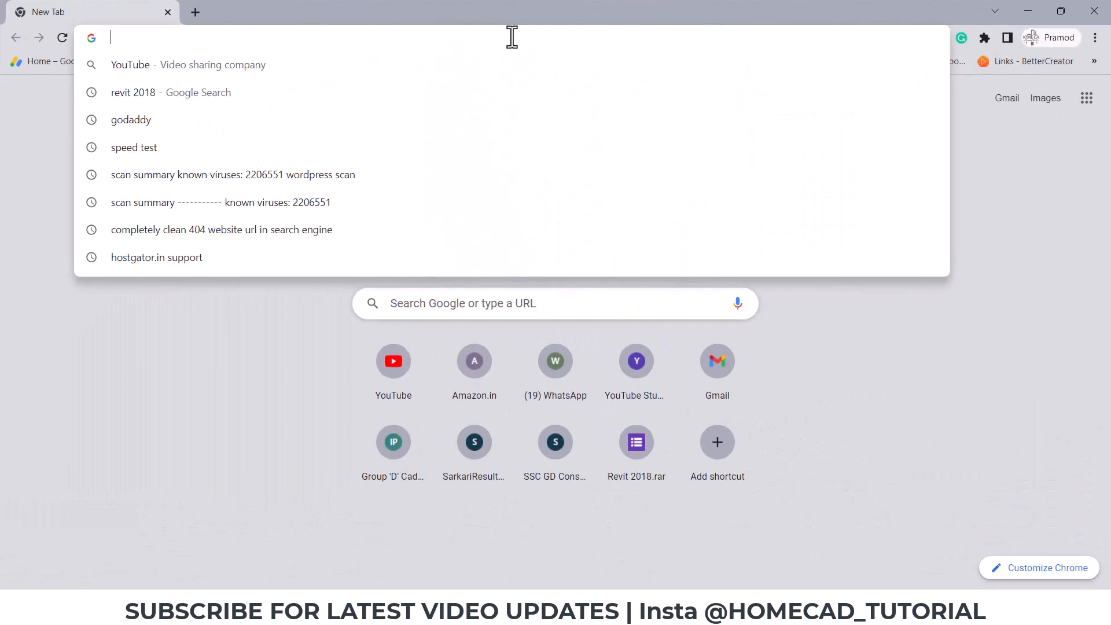
# Open ambientcg.com/categories in Chrome
pyautogui.write('Ambientcg.com/categories')
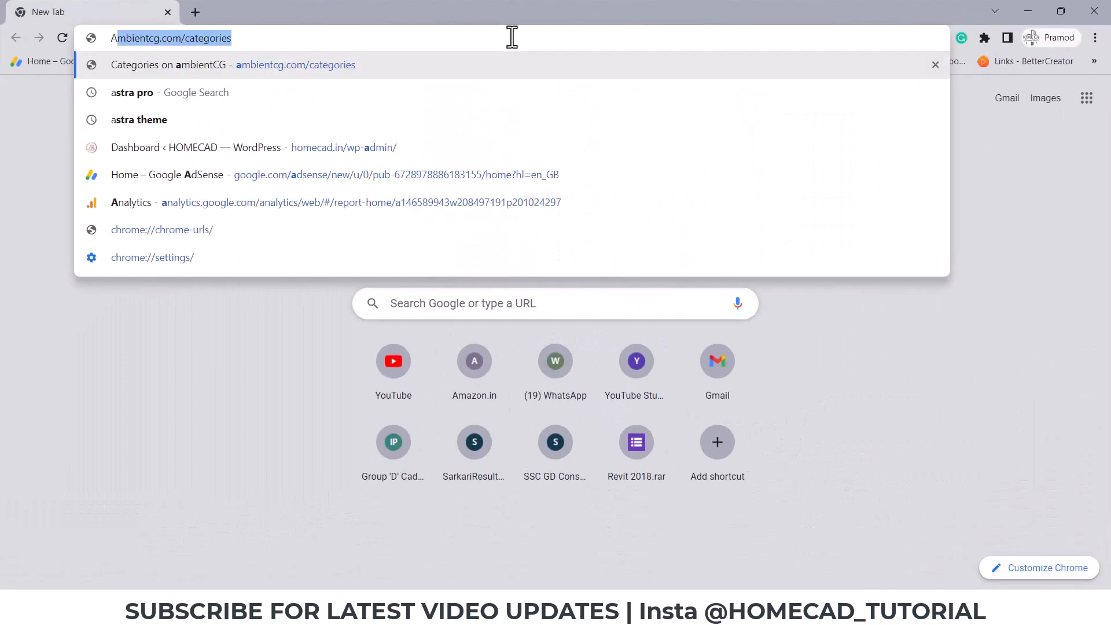
pyautogui.press('Right')
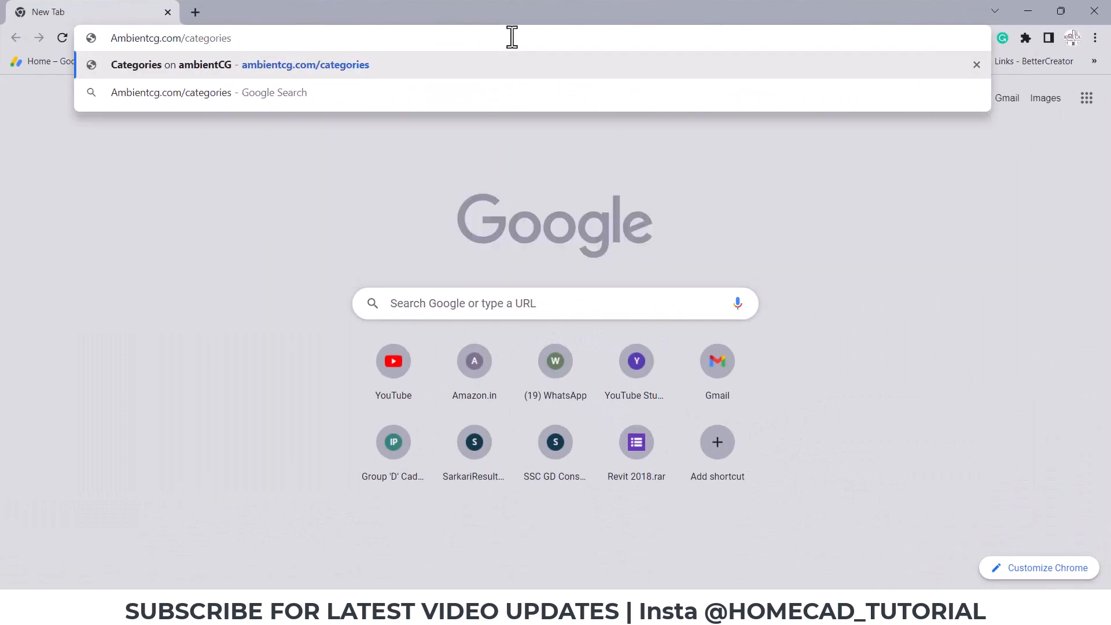
pyautogui.press('Return')
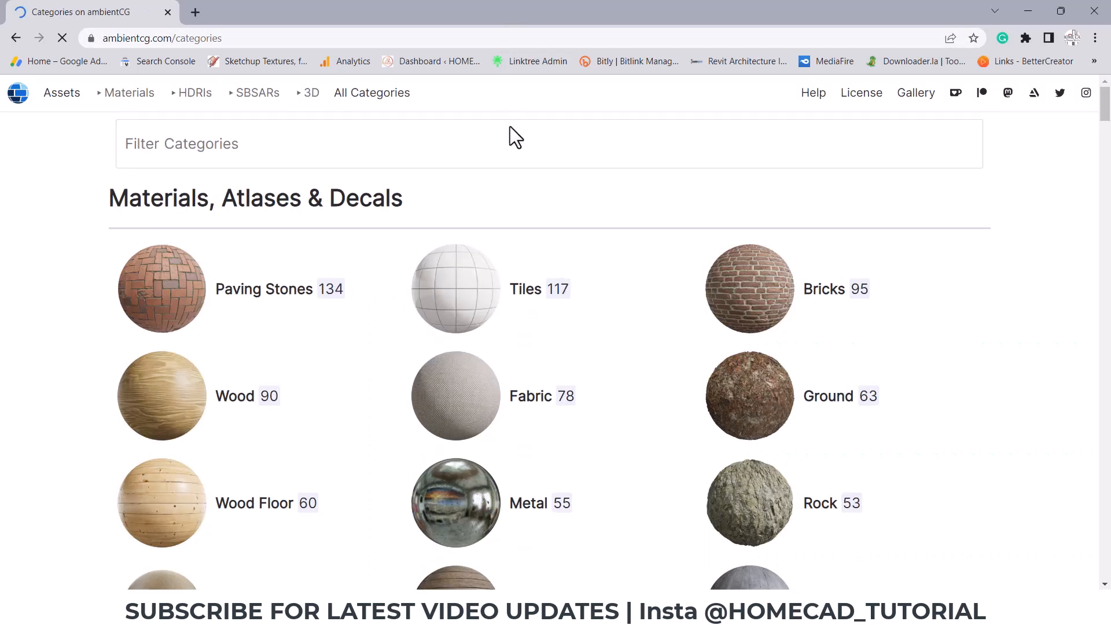
# Find Paving Stones 108 in the Paving Stones category and download its 4K-JPG.zip texture archive
pyautogui.click(179, 294)
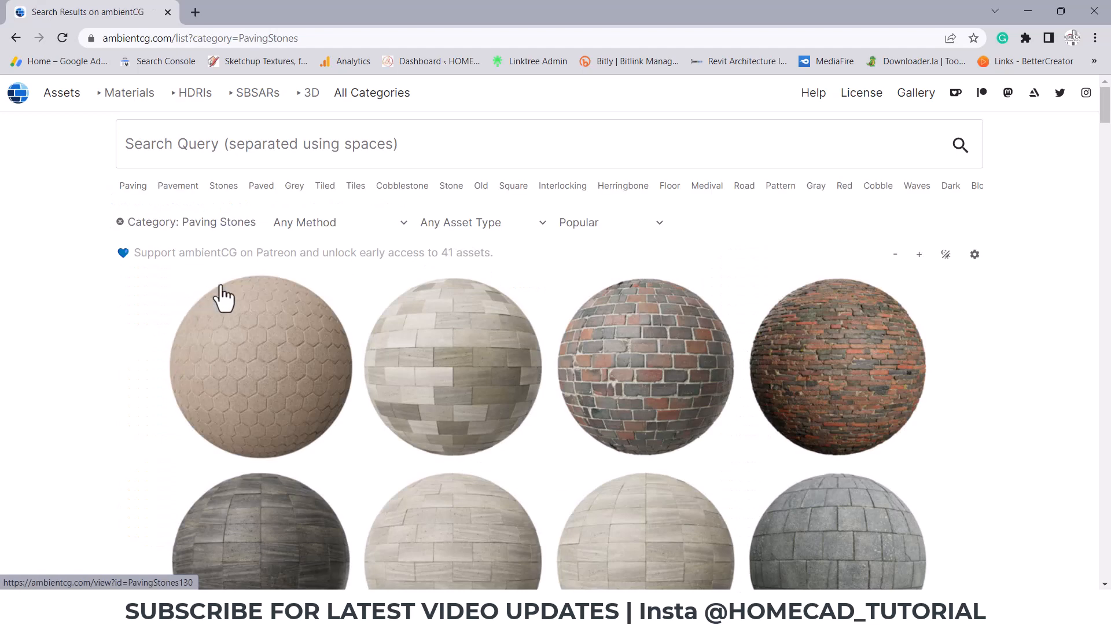
pyautogui.scroll(-5, 654, 296)
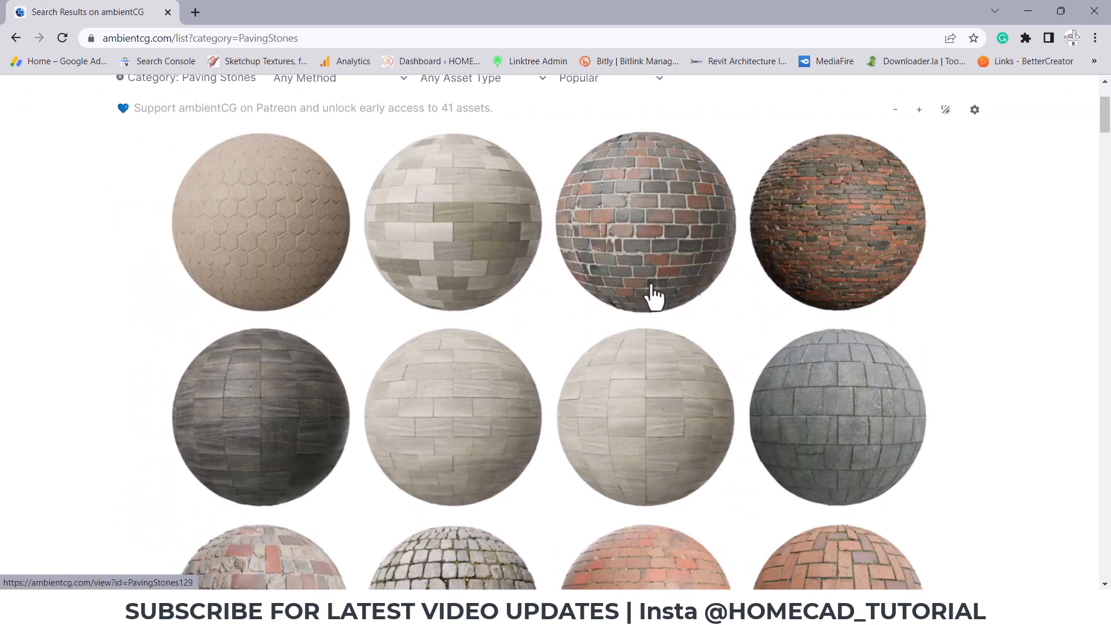
pyautogui.scroll(-2, 654, 296)
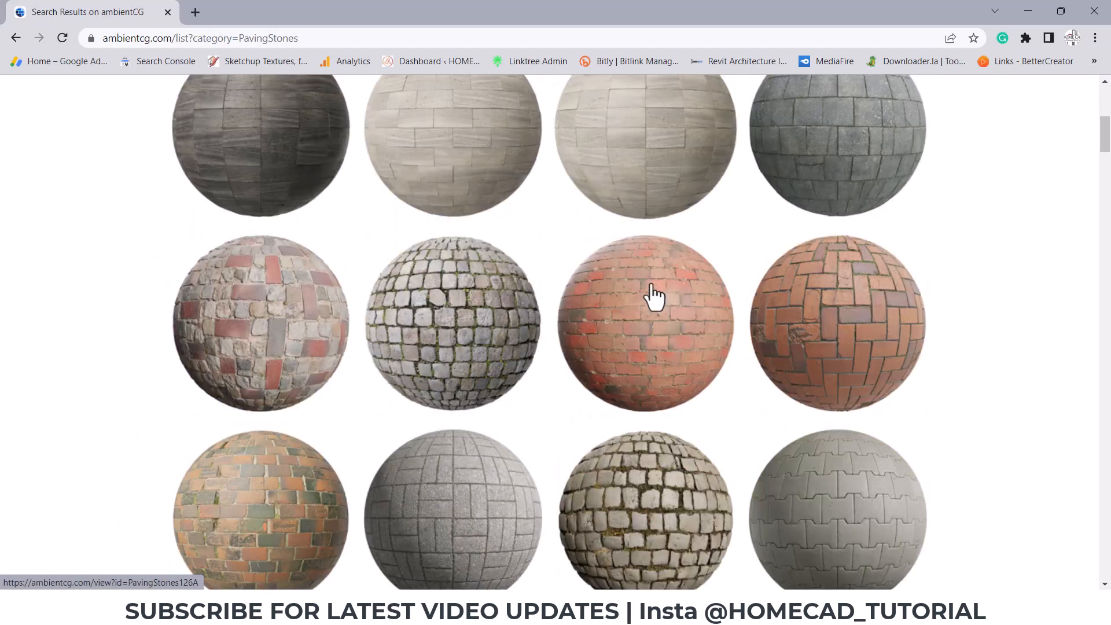
pyautogui.scroll(-2, 654, 296)
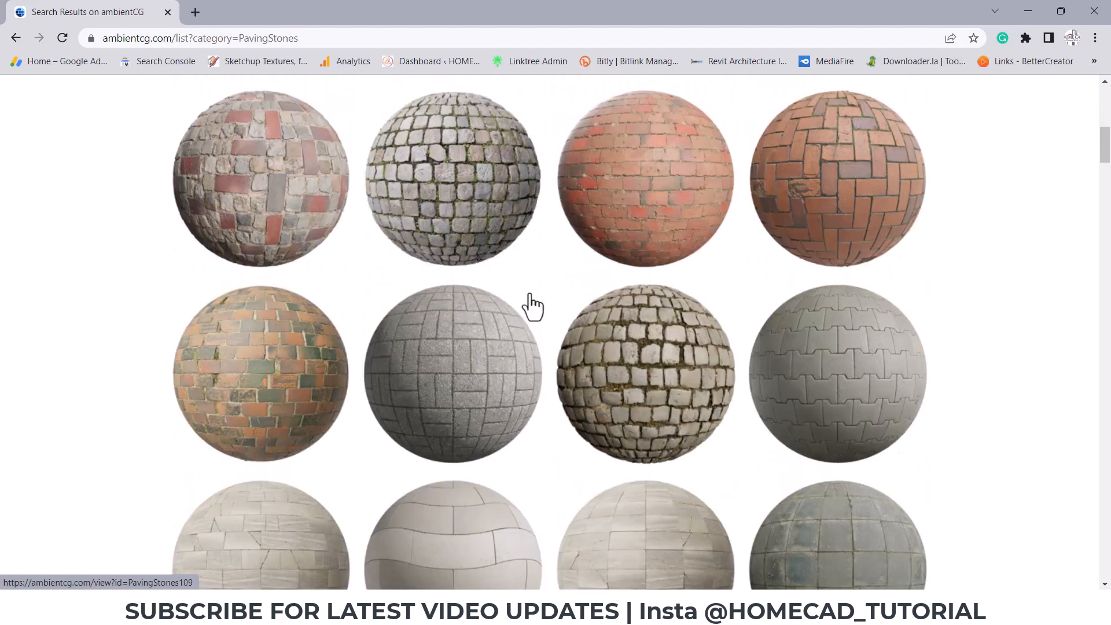
pyautogui.scroll(-5, 474, 376)
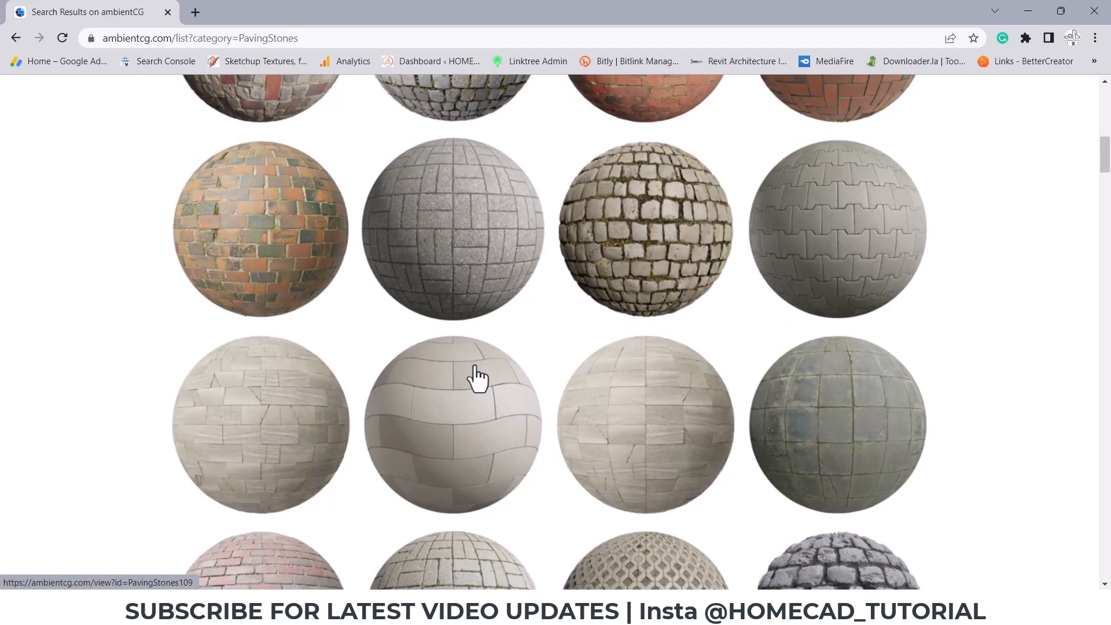
pyautogui.scroll(3, 475, 376)
pyautogui.scroll(-3, 476, 378)
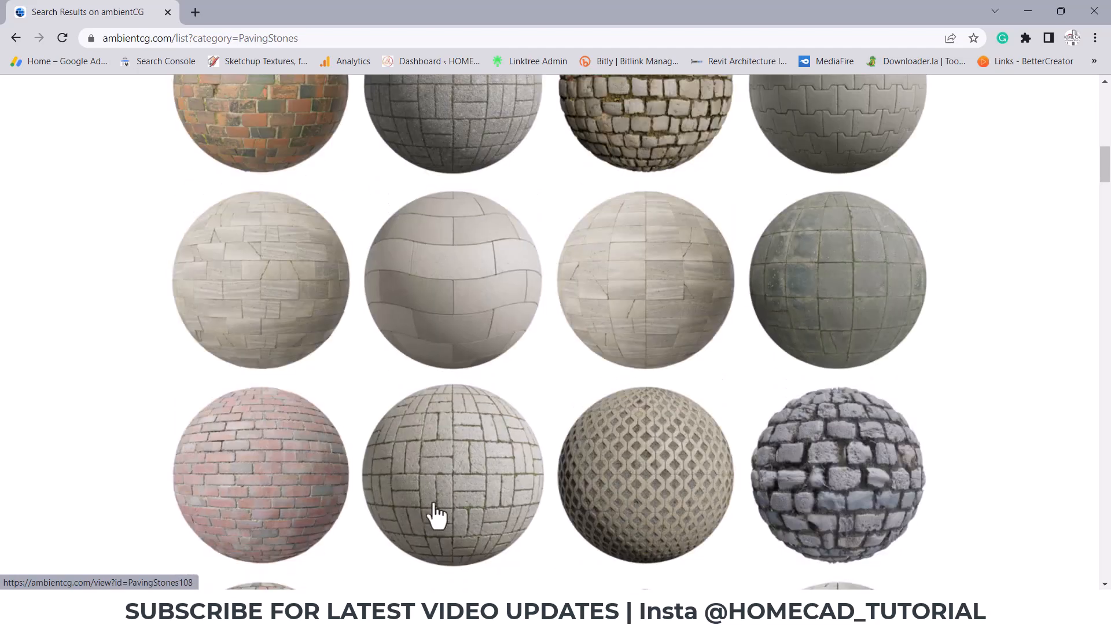
pyautogui.click(456, 487)
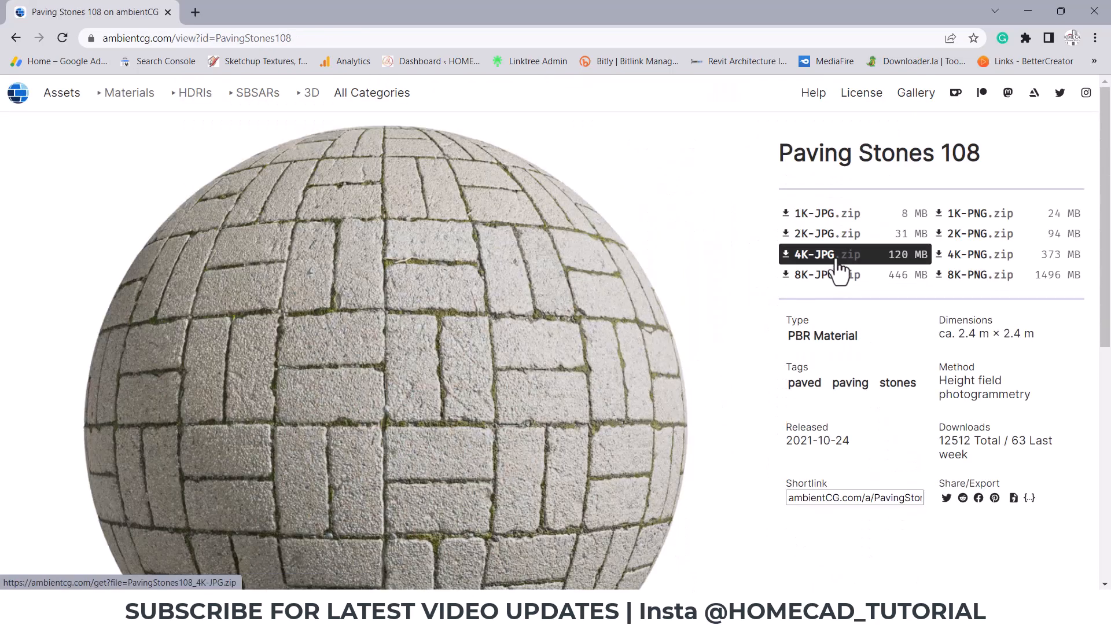
pyautogui.click(855, 265)
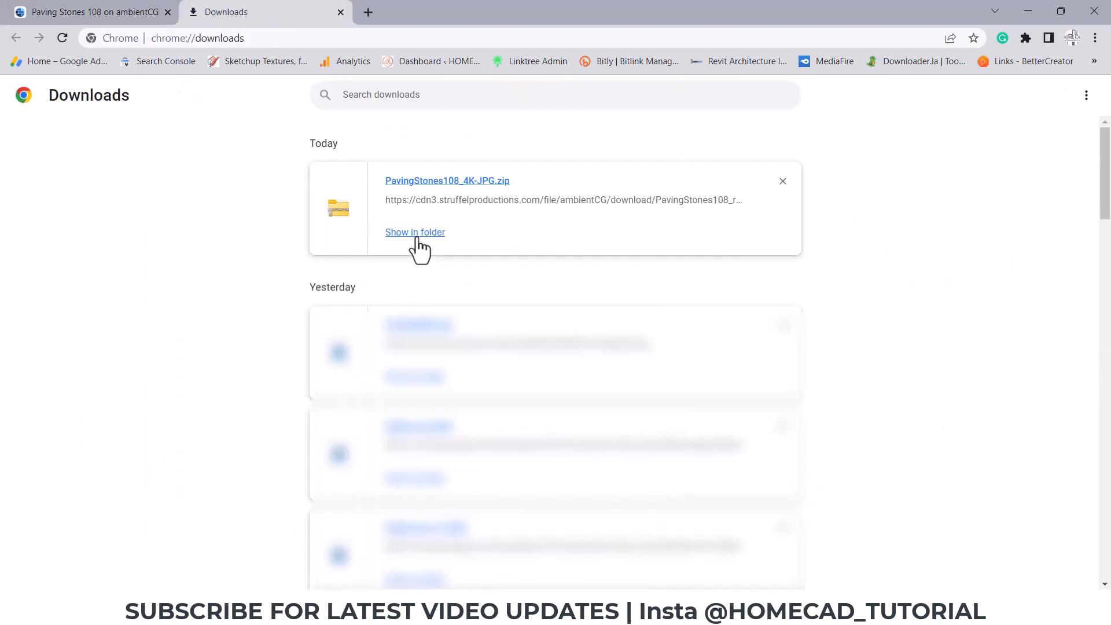
# Extract PavingStones108_4K-JPG.zip in the Downloads folder and select all files in the extracted folder
pyautogui.click(414, 248)
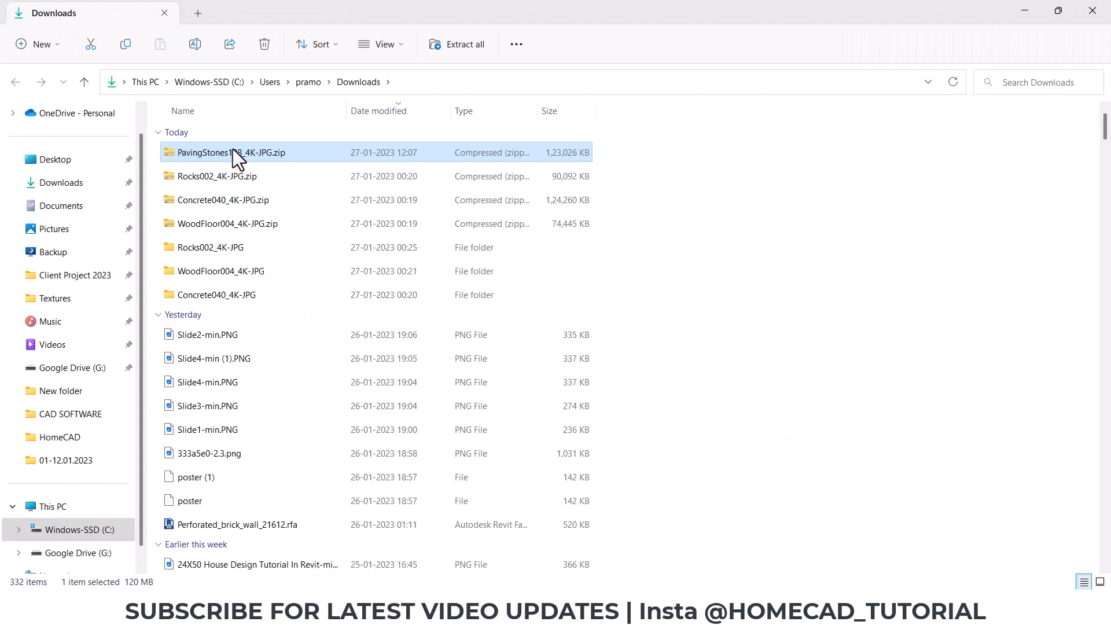
pyautogui.rightClick(238, 154)
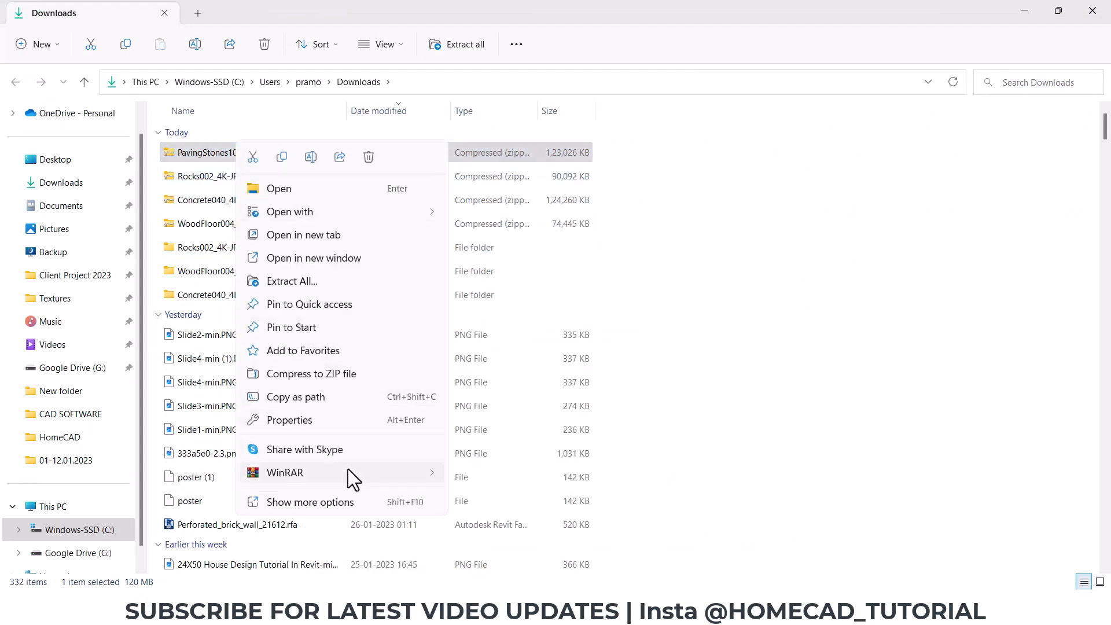
pyautogui.moveTo(348, 469)
pyautogui.click(523, 516)
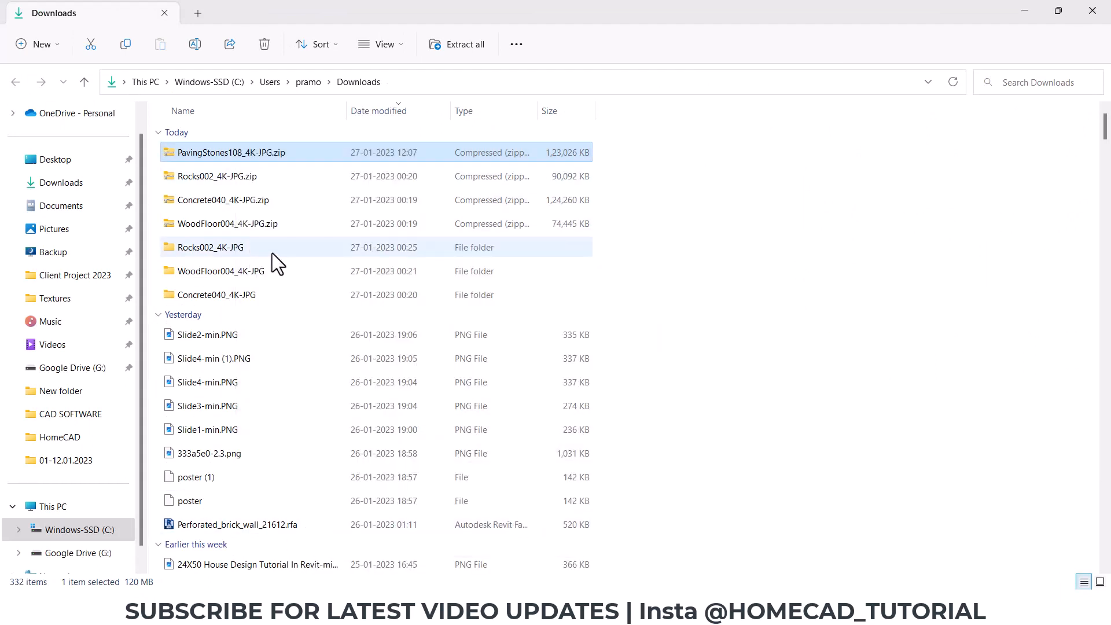
pyautogui.doubleClick(232, 247)
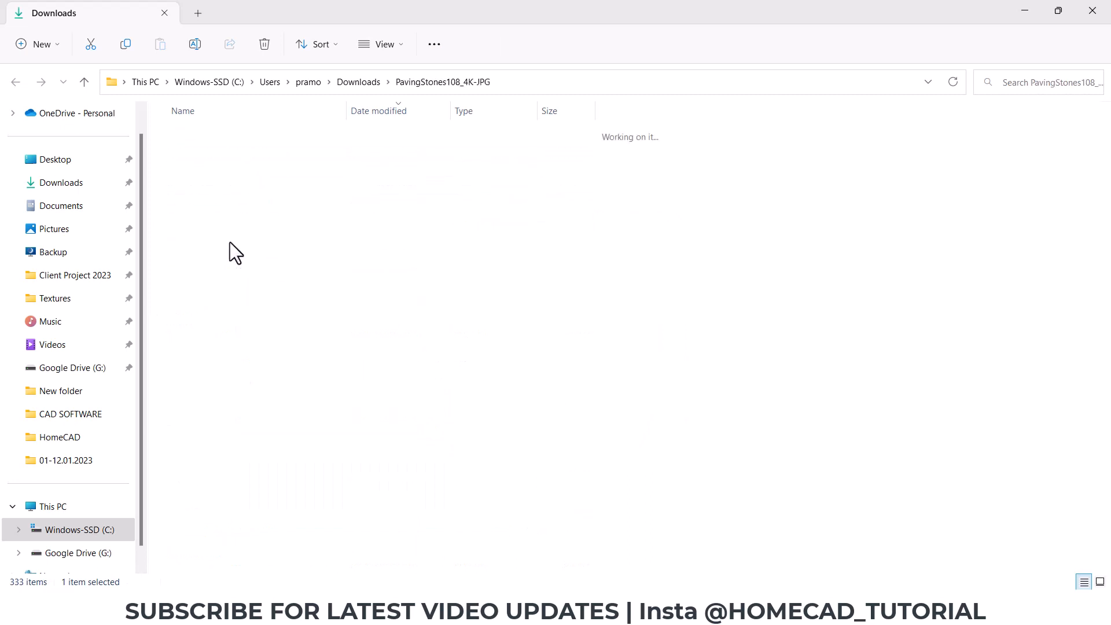
pyautogui.hotkey('ctrl', 'a')
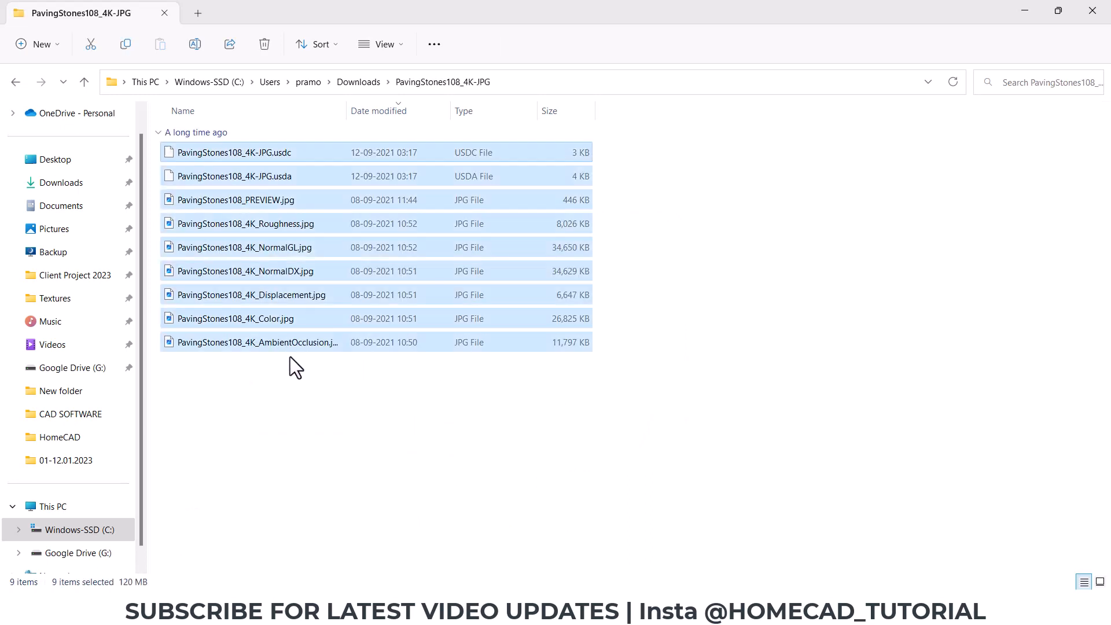
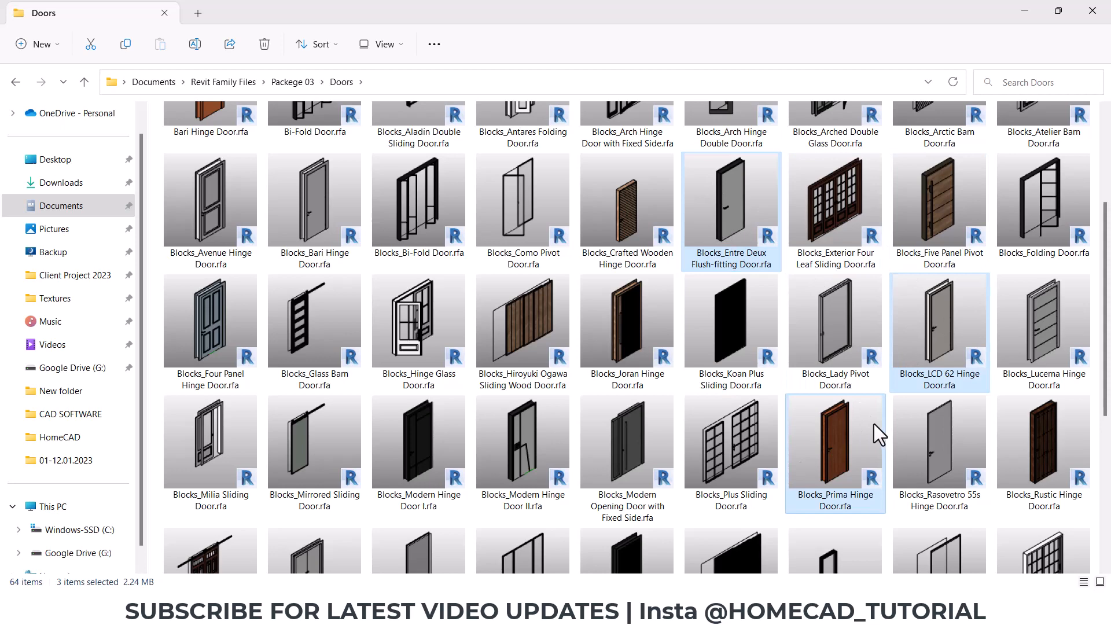
# Load the Blocks_Entre Deux Flush-fitting, Blocks_LCD 62 Hinge and Blocks_Prima Hinge door families from the Doors folder into the Revit project
pyautogui.moveTo(692, 13); pyautogui.dragTo(360, 12)
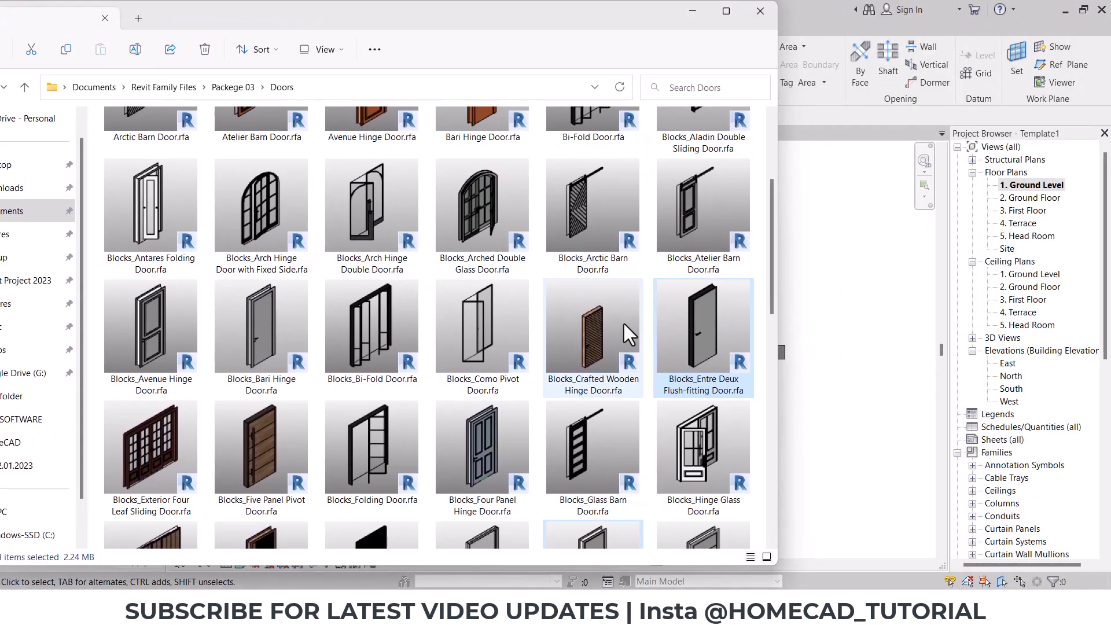
pyautogui.moveTo(708, 319); pyautogui.dragTo(846, 374)
# Place Blocks_Entre Deux Flush-fitting doors of types 0,70 x 2,10, 0,80 x 2,10 and 0,90 x 2,10 side by side in the wall
pyautogui.click(90, 61)
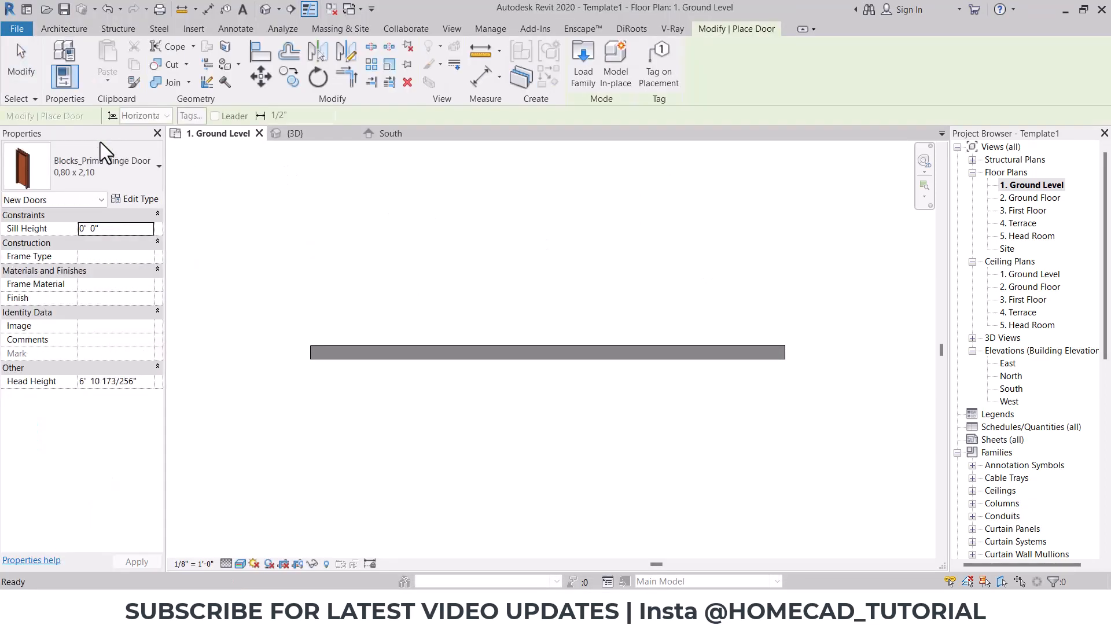
pyautogui.click(104, 161)
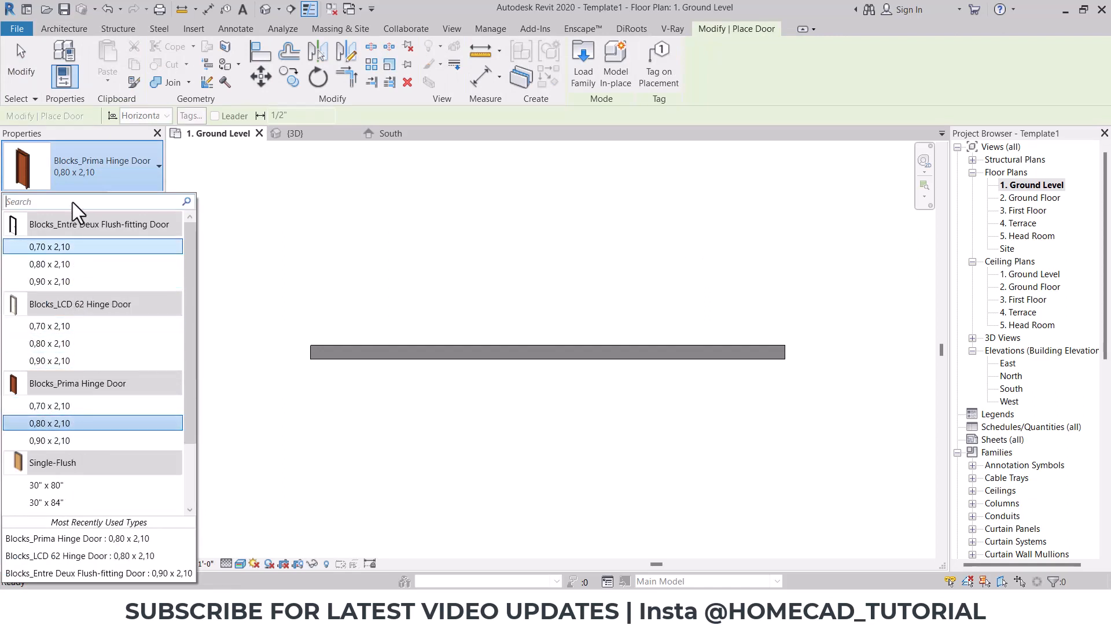
pyautogui.click(85, 169)
pyautogui.click(85, 169)
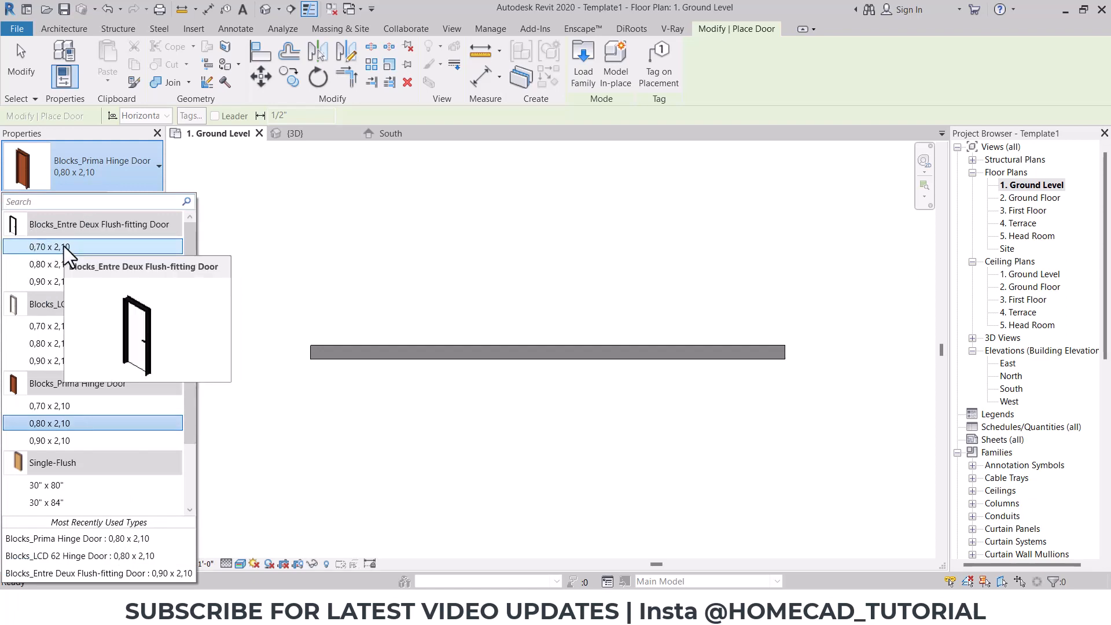
pyautogui.click(107, 246)
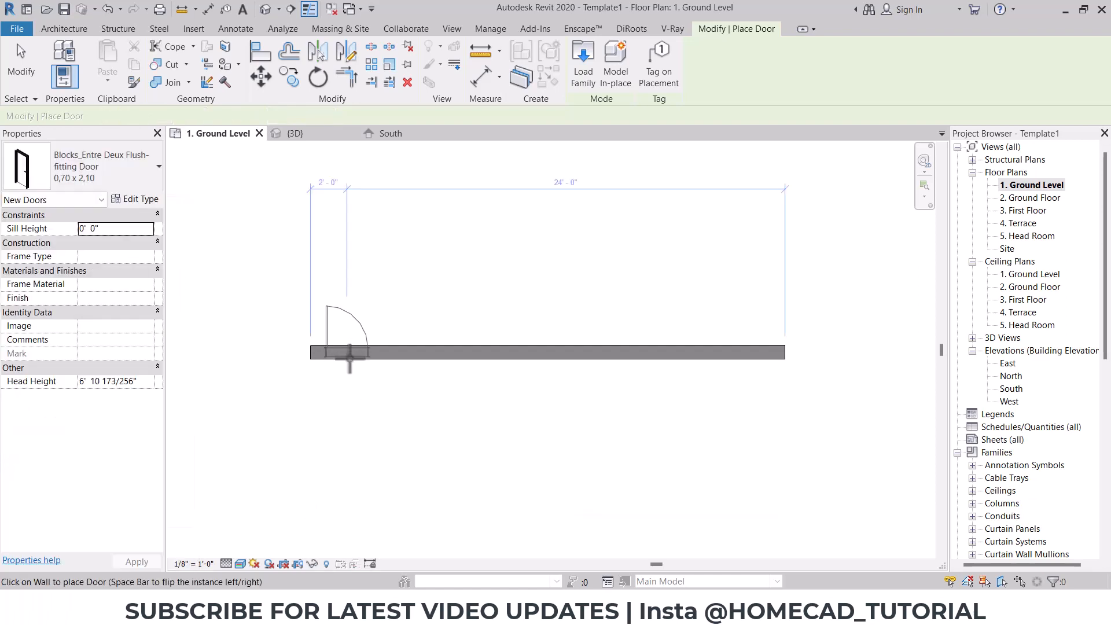
pyautogui.click(129, 173)
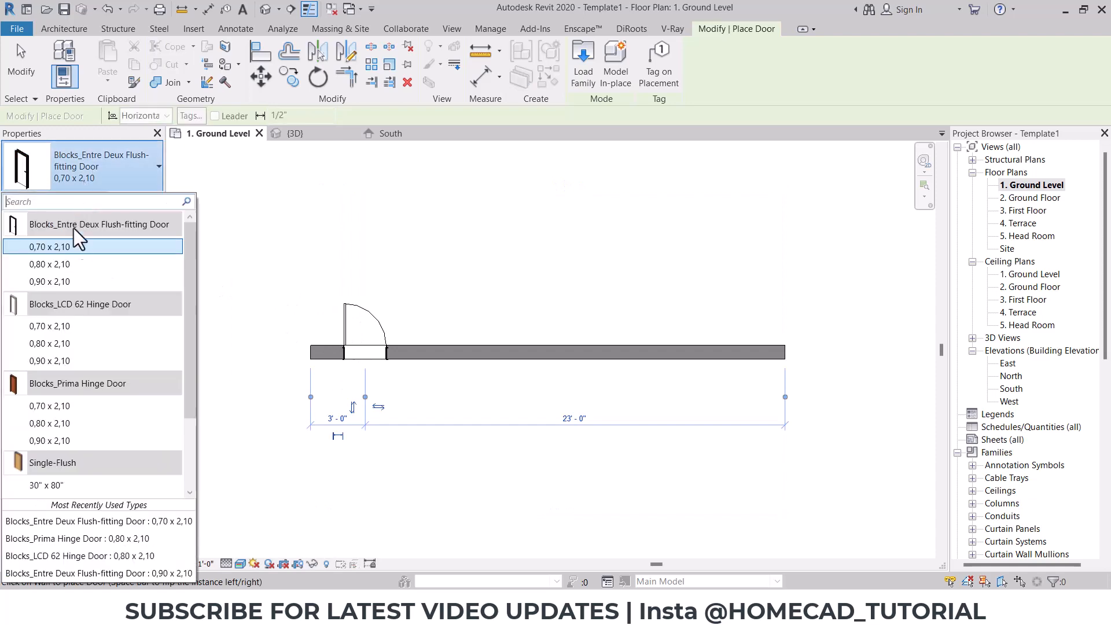
pyautogui.click(74, 265)
pyautogui.click(420, 339)
pyautogui.click(114, 189)
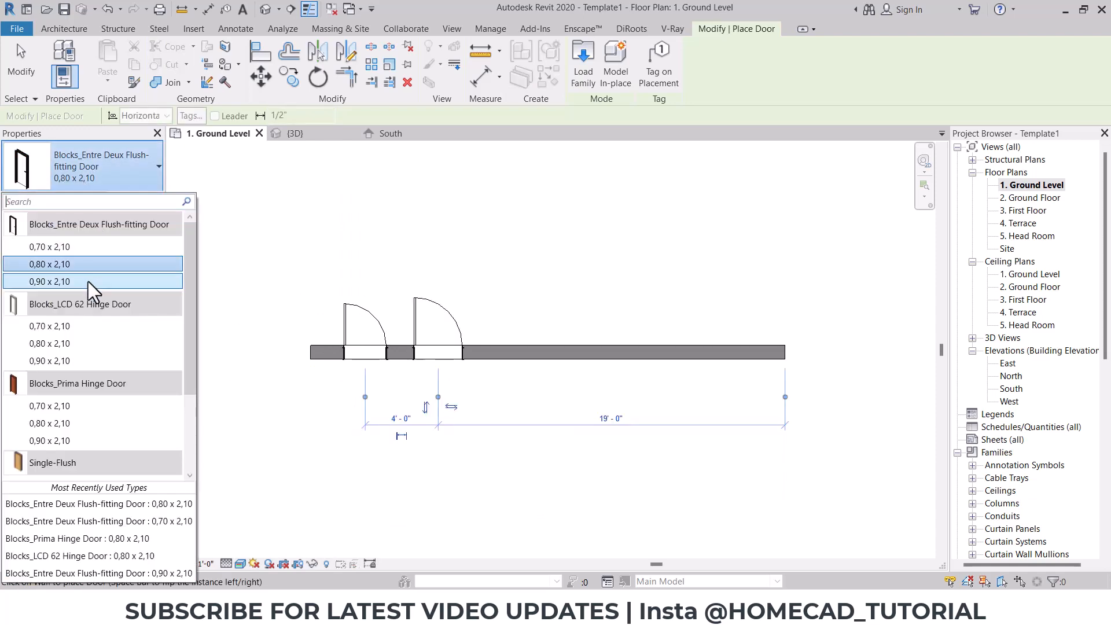
pyautogui.click(88, 281)
pyautogui.click(509, 353)
pyautogui.scroll(-2, 568, 387)
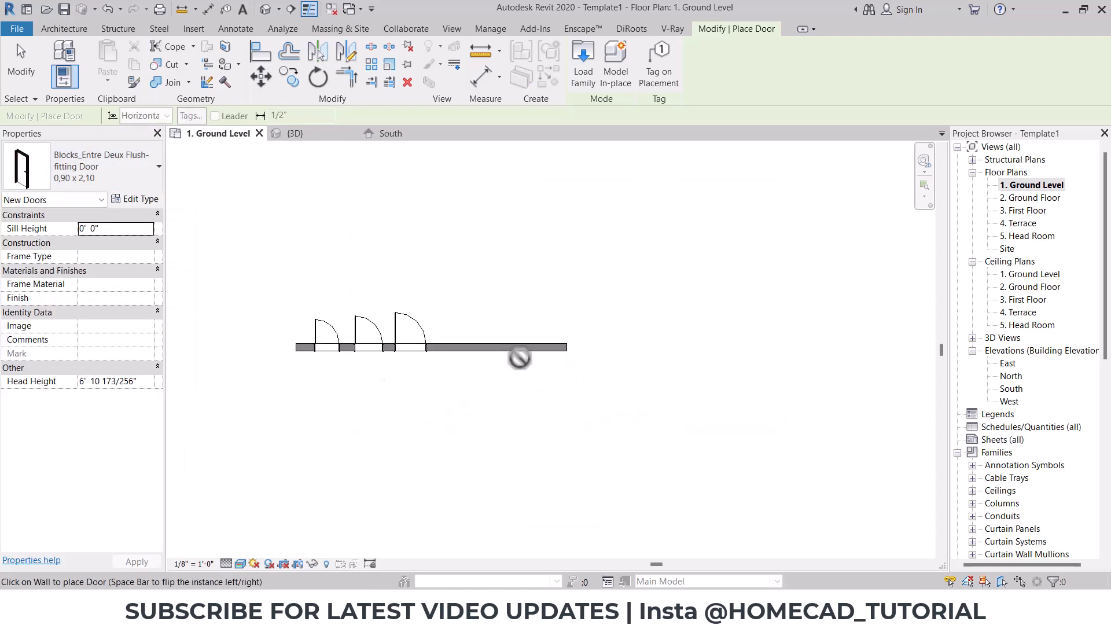
pyautogui.press('Escape')
pyautogui.press('Escape')
# Stretch the wall's right end to slightly more than double the wall's length, making room for more doors
pyautogui.click(556, 350)
pyautogui.moveTo(570, 348); pyautogui.dragTo(900, 347)
pyautogui.press('Escape')
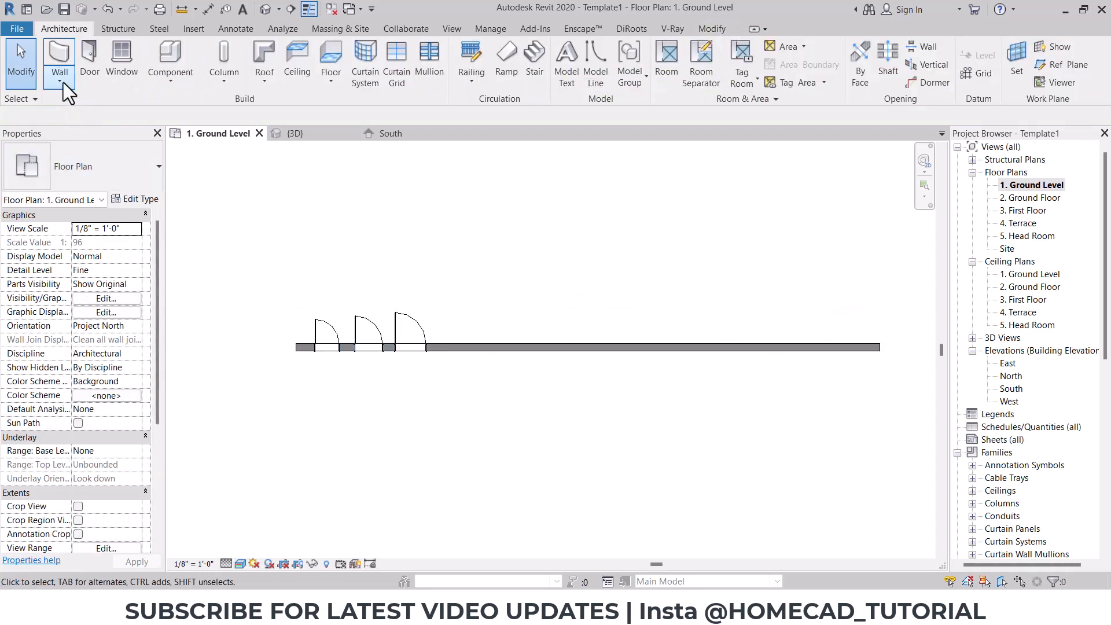
# Start placing another door and open the list of available door types
pyautogui.click(87, 58)
pyautogui.click(95, 164)
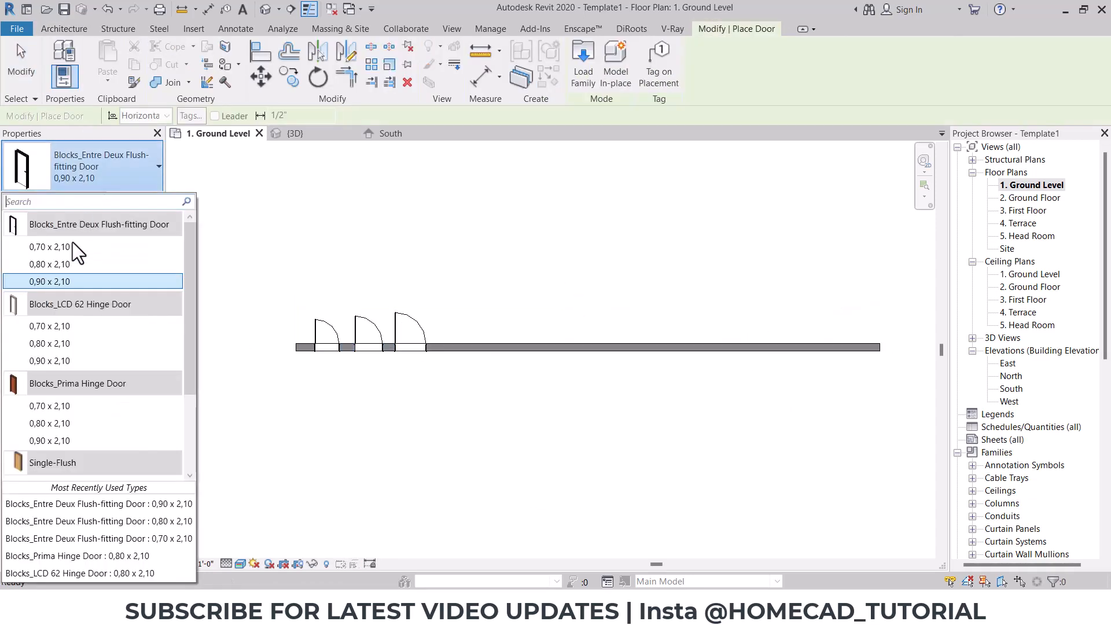
# Place Blocks_LCD 62 Hinge Door types 0,70 x 2,10, 0,80 x 2,10 and 0,90 x 2,10 in a row along the wall
pyautogui.click(81, 328)
pyautogui.click(117, 175)
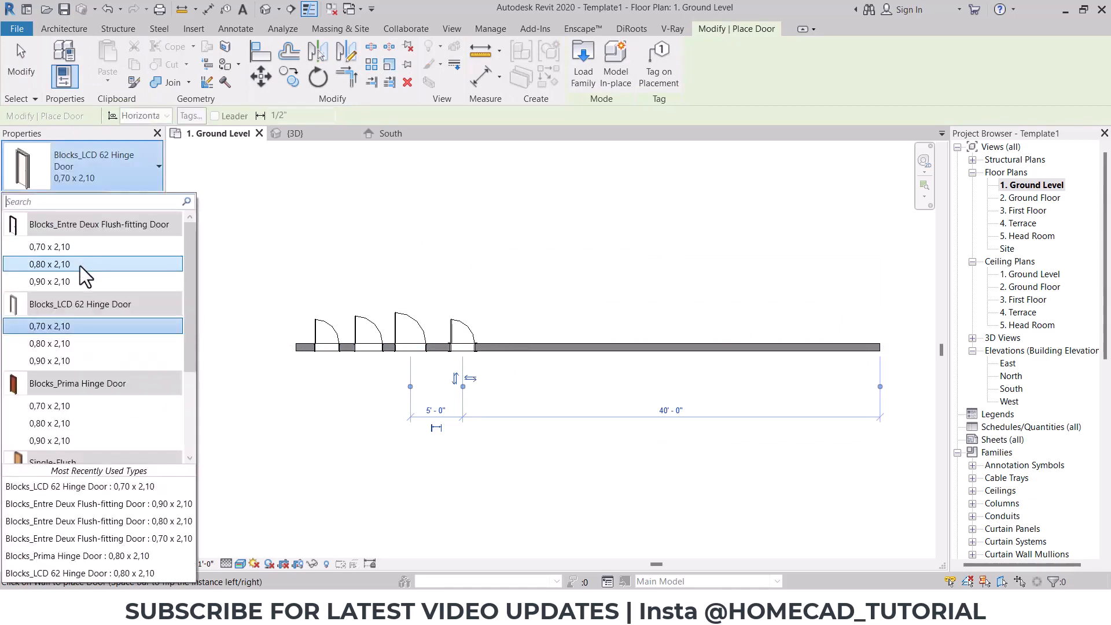
pyautogui.click(78, 345)
pyautogui.click(504, 344)
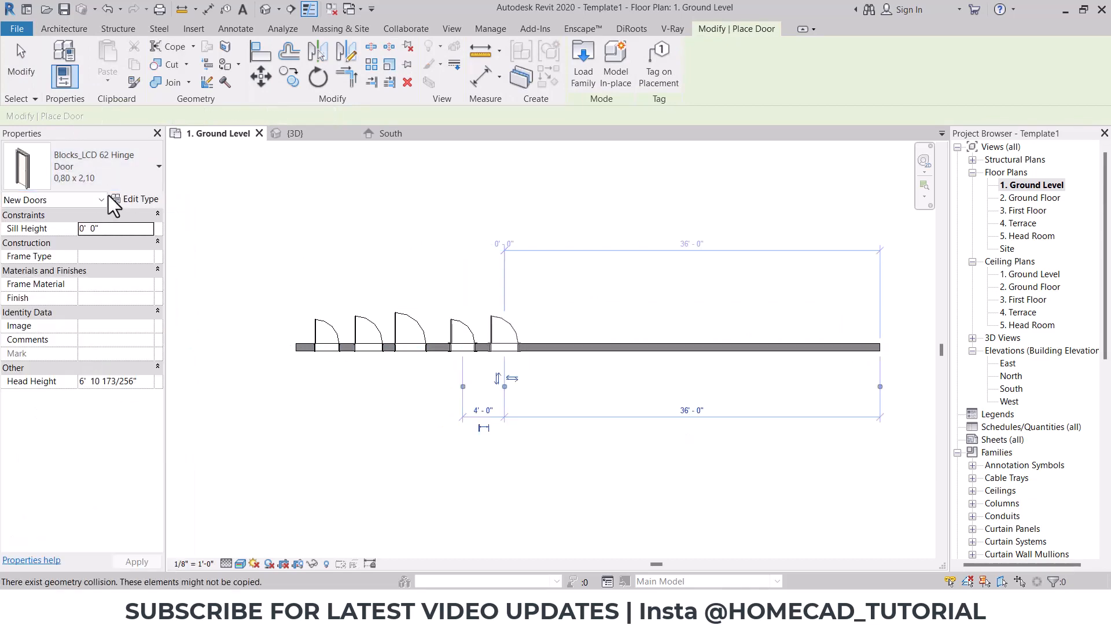
pyautogui.click(110, 171)
pyautogui.click(74, 359)
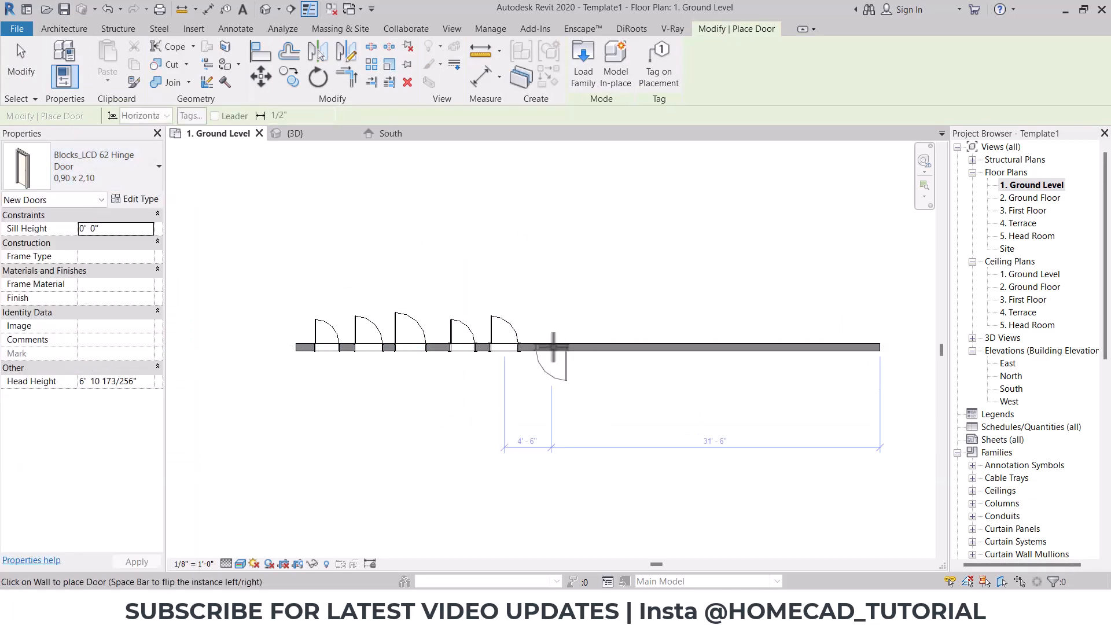
pyautogui.click(553, 348)
# Place Blocks_Prima Hinge Door types 0,70 x 2,10, 0,80 x 2,10 and 0,90 x 2,10 along the remaining wall and end door placement
pyautogui.click(20, 168)
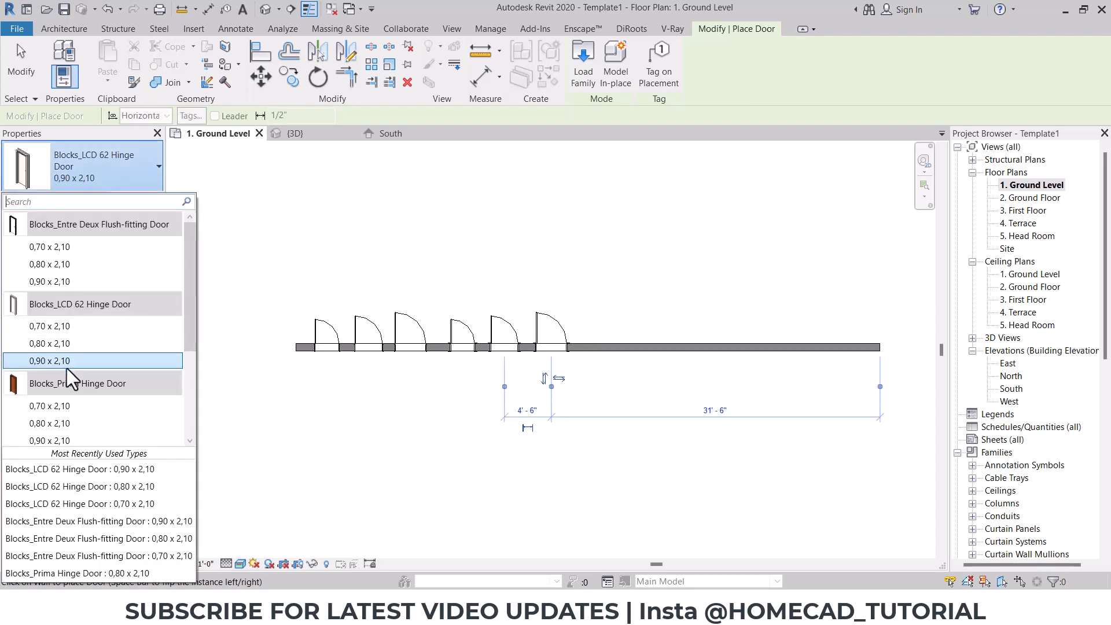
pyautogui.click(75, 360)
pyautogui.click(78, 176)
pyautogui.click(66, 404)
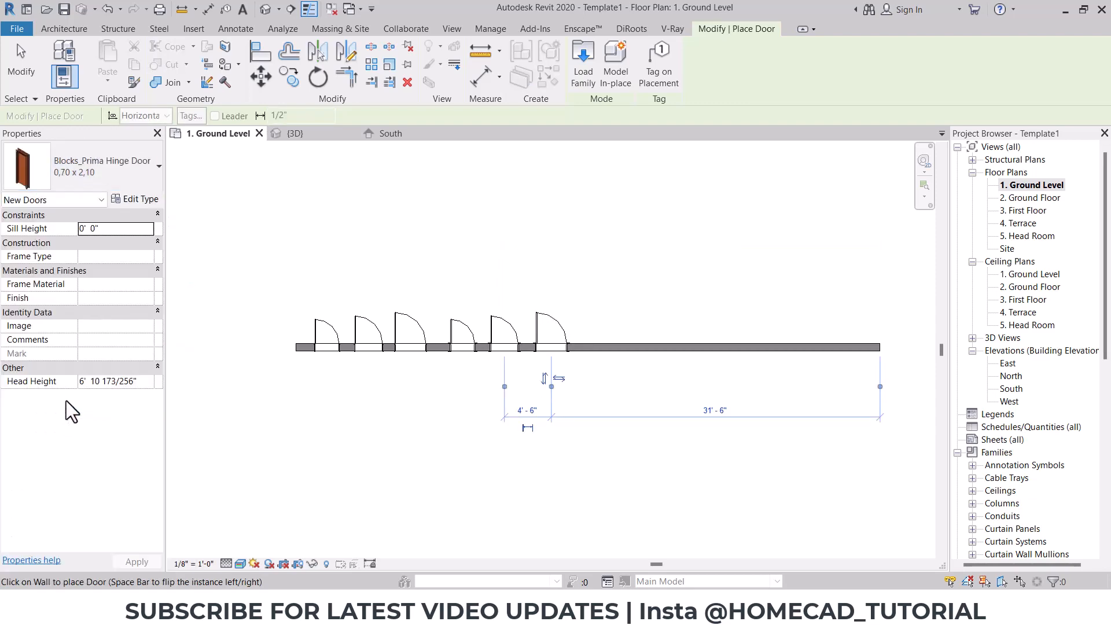
pyautogui.click(610, 347)
pyautogui.click(81, 168)
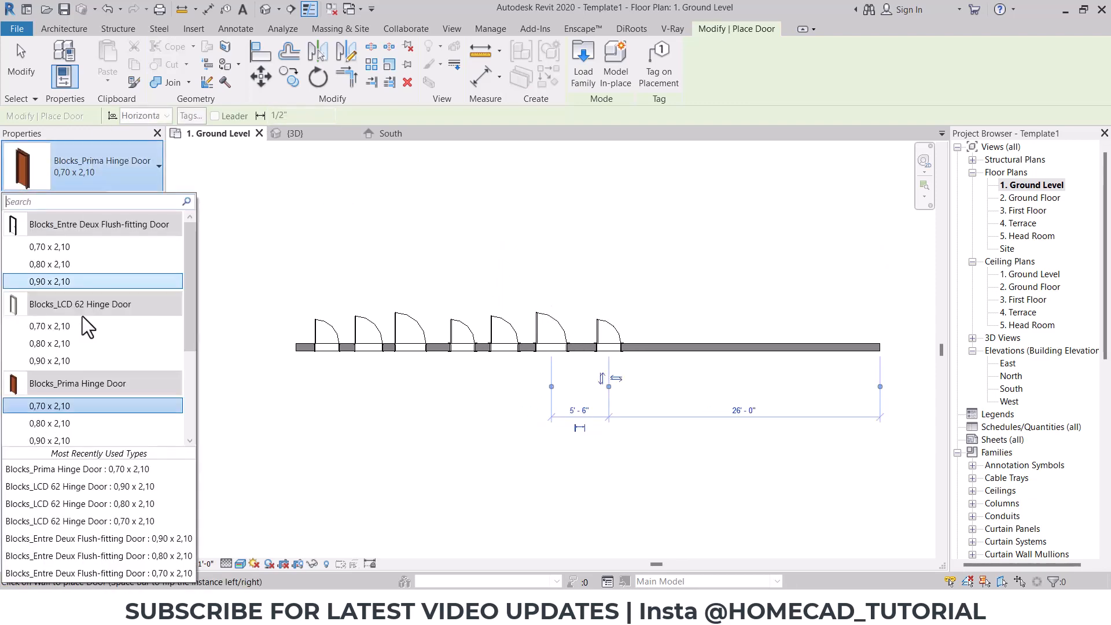
pyautogui.click(74, 422)
pyautogui.click(670, 347)
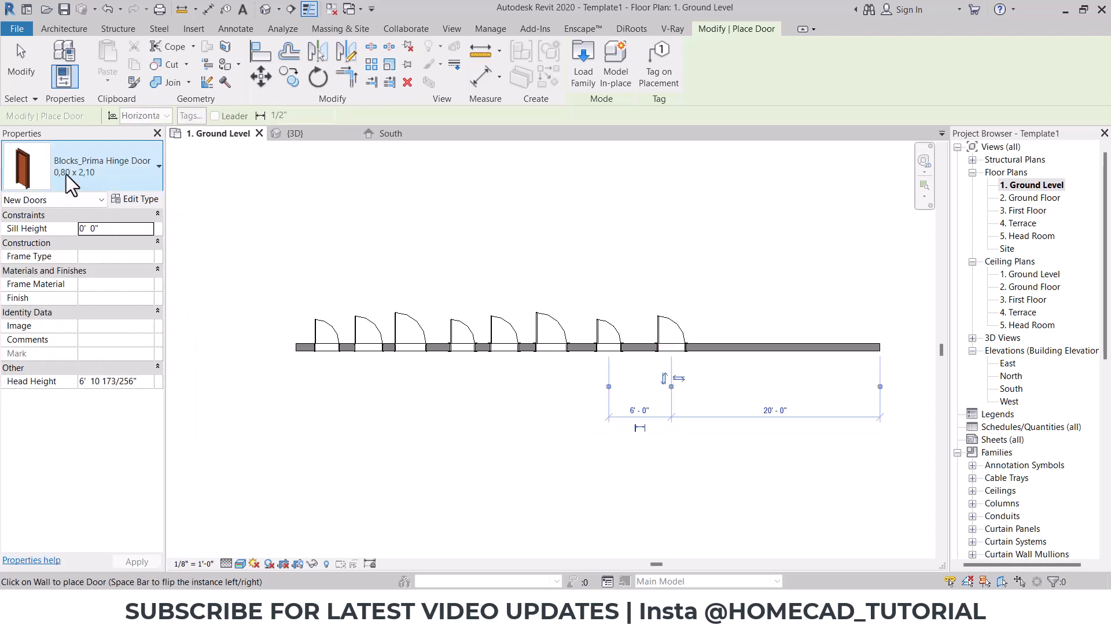
pyautogui.click(66, 174)
pyautogui.click(79, 400)
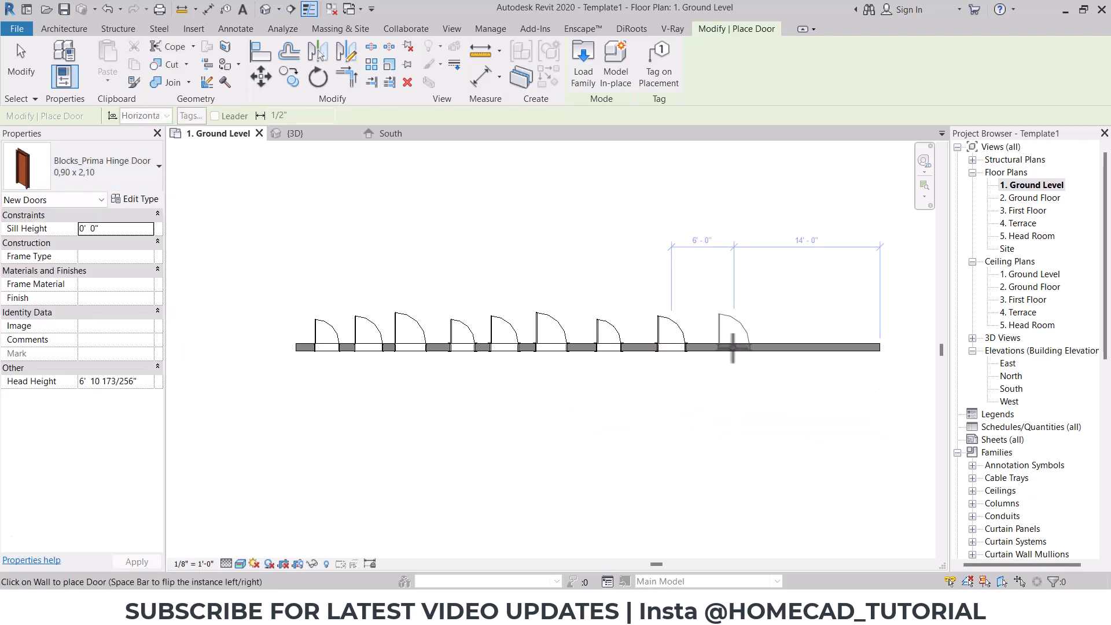
pyautogui.click(734, 348)
pyautogui.press('Escape')
pyautogui.scroll(1, 479, 388)
pyautogui.moveTo(481, 399); pyautogui.dragTo(561, 424, button='middle')
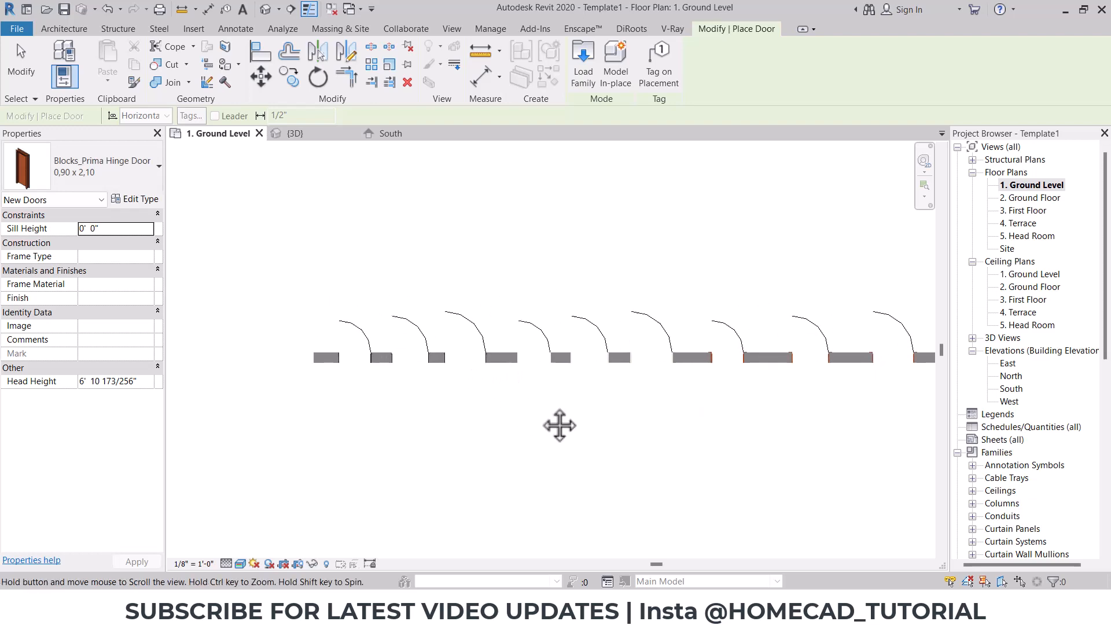
pyautogui.press('Escape')
pyautogui.scroll(1, 354, 368)
pyautogui.moveTo(319, 263)
pyautogui.keyDown('ctrl'); pyautogui.mouseDown()
pyautogui.moveTo(582, 451)
pyautogui.moveTo(544, 439)
pyautogui.mouseUp(); pyautogui.keyUp('ctrl')
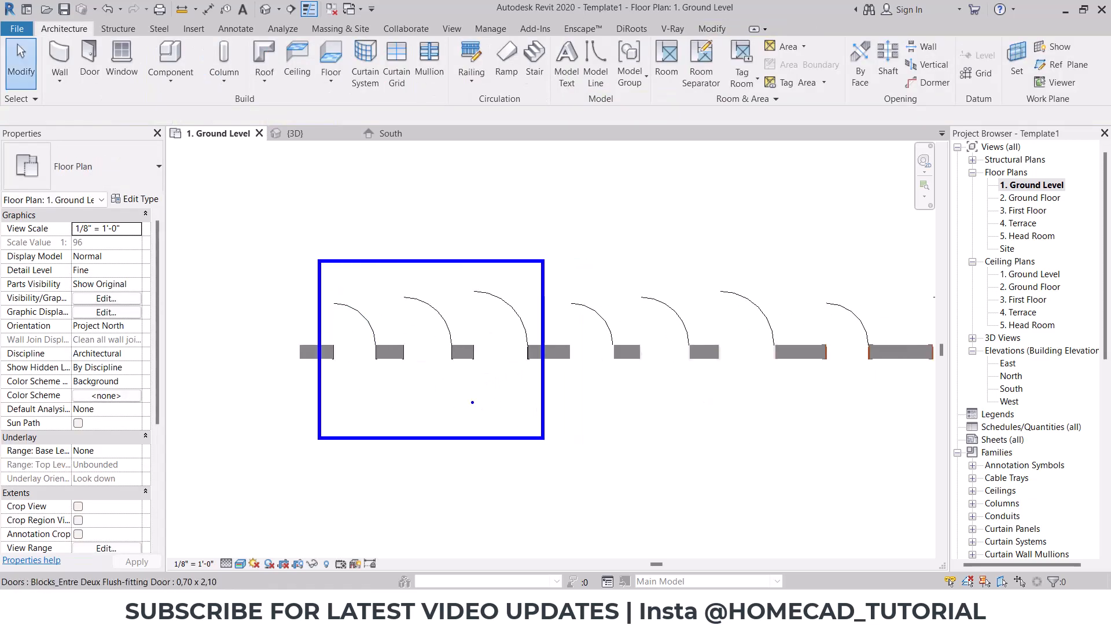
pyautogui.press('Escape')
pyautogui.scroll(1, 366, 322)
pyautogui.moveTo(384, 342); pyautogui.dragTo(404, 346, button='middle')
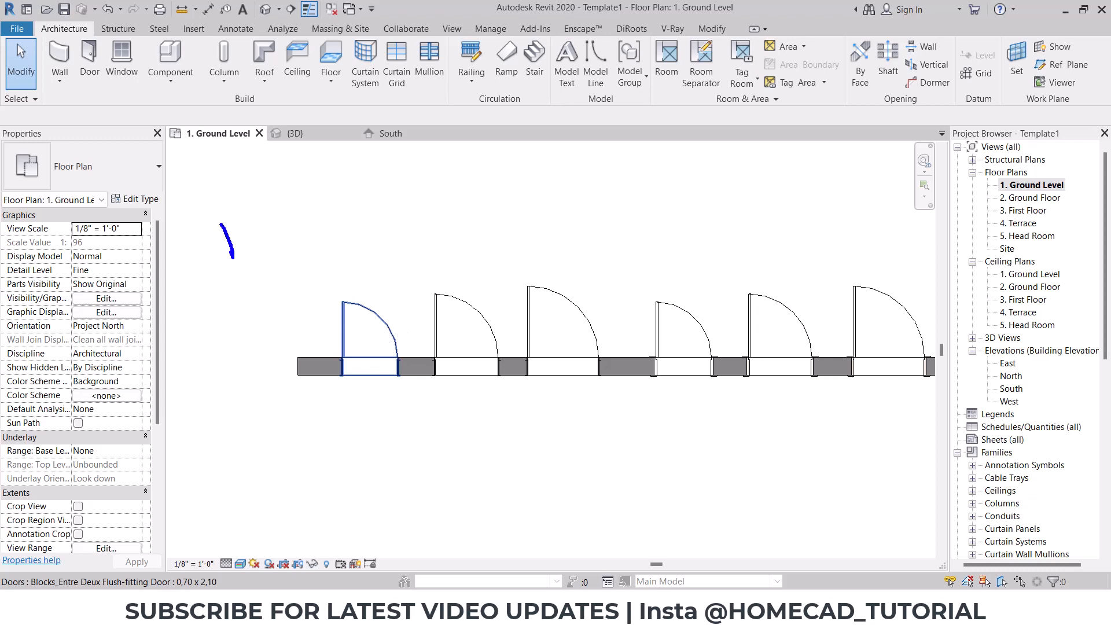
pyautogui.moveTo(221, 222)
pyautogui.mouseDown()
pyautogui.moveTo(248, 264)
pyautogui.moveTo(252, 330)
pyautogui.moveTo(263, 334)
pyautogui.mouseUp()
pyautogui.moveTo(283, 284); pyautogui.dragTo(295, 319)
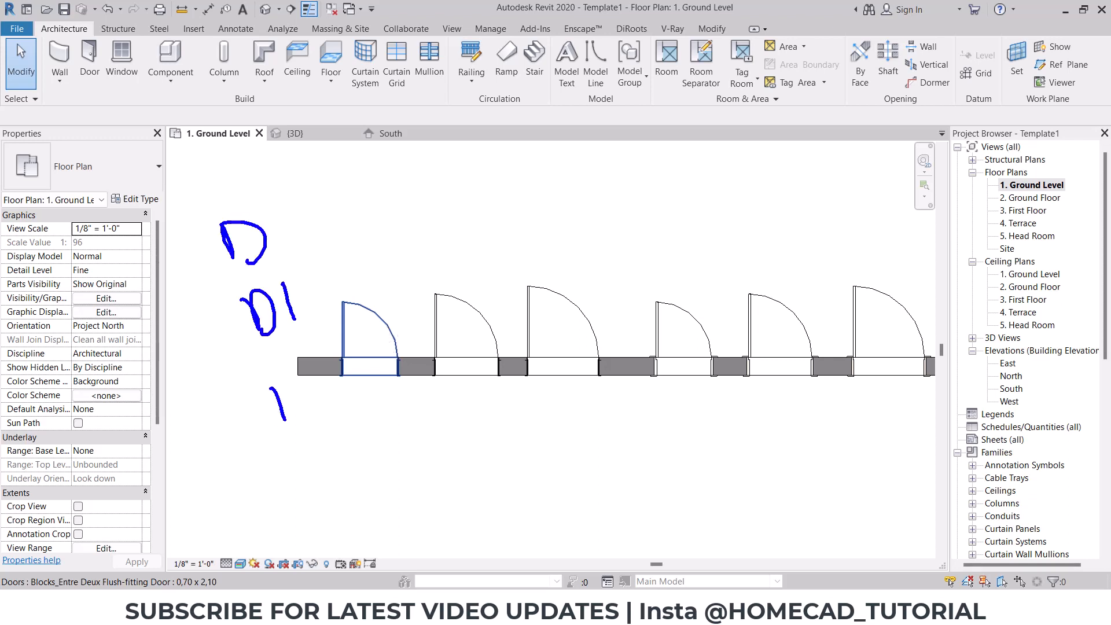
pyautogui.moveTo(272, 380); pyautogui.dragTo(288, 421)
pyautogui.moveTo(308, 374); pyautogui.dragTo(337, 385)
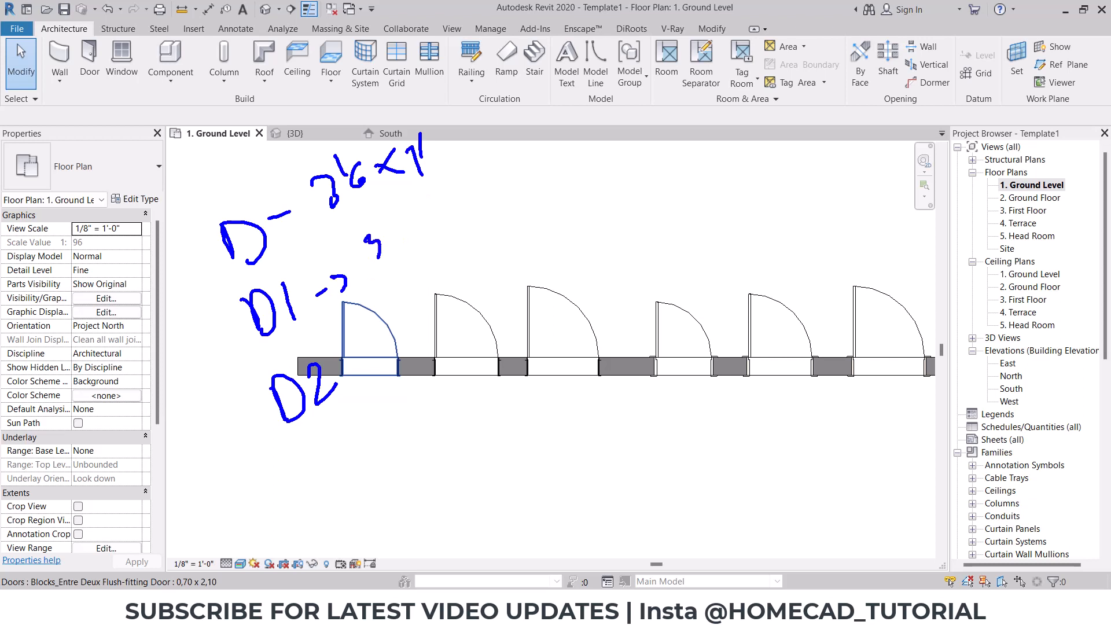
pyautogui.moveTo(378, 257); pyautogui.dragTo(375, 255)
pyautogui.moveTo(375, 221); pyautogui.dragTo(382, 234)
pyautogui.moveTo(435, 217)
pyautogui.mouseDown()
pyautogui.moveTo(420, 243)
pyautogui.moveTo(448, 229)
pyautogui.mouseUp()
pyautogui.moveTo(445, 204); pyautogui.dragTo(463, 237)
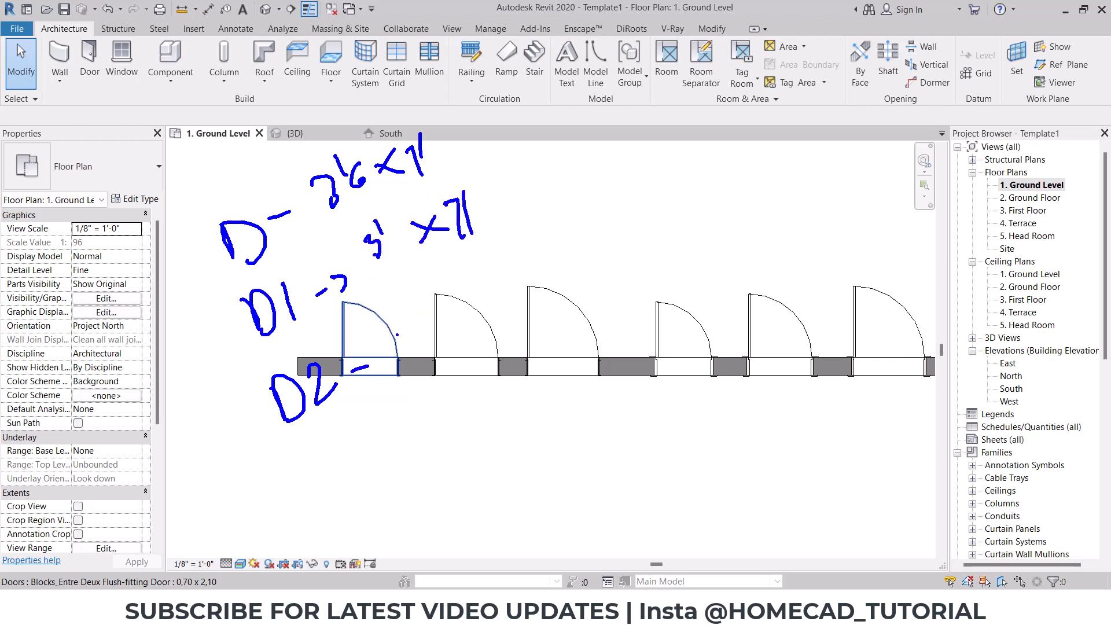
pyautogui.moveTo(397, 334); pyautogui.dragTo(417, 339)
pyautogui.moveTo(404, 310); pyautogui.dragTo(406, 320)
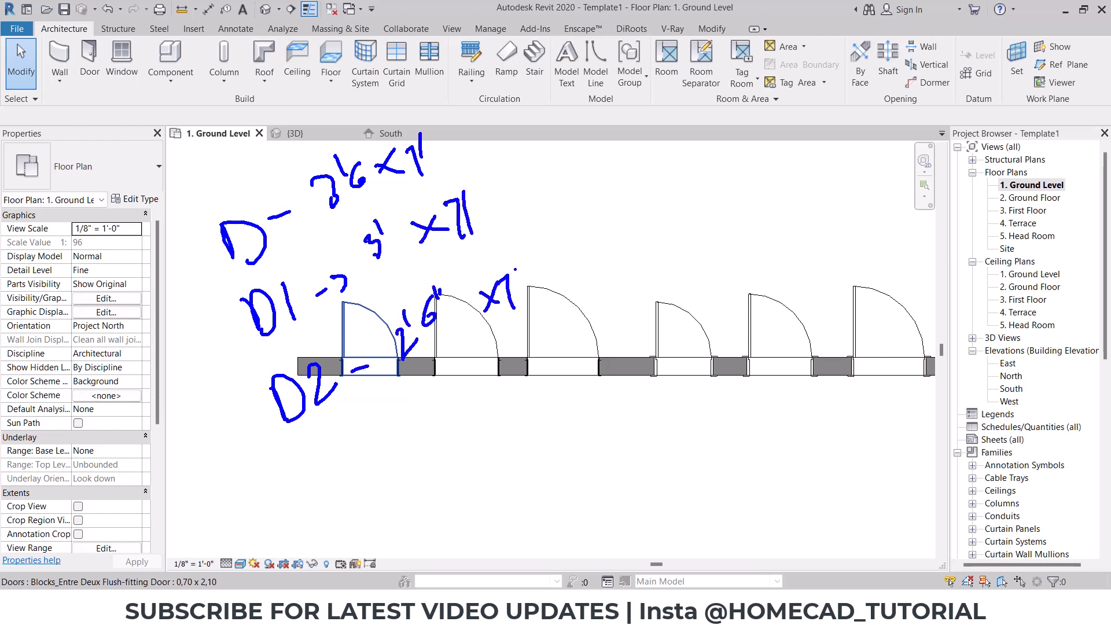
pyautogui.press('Escape')
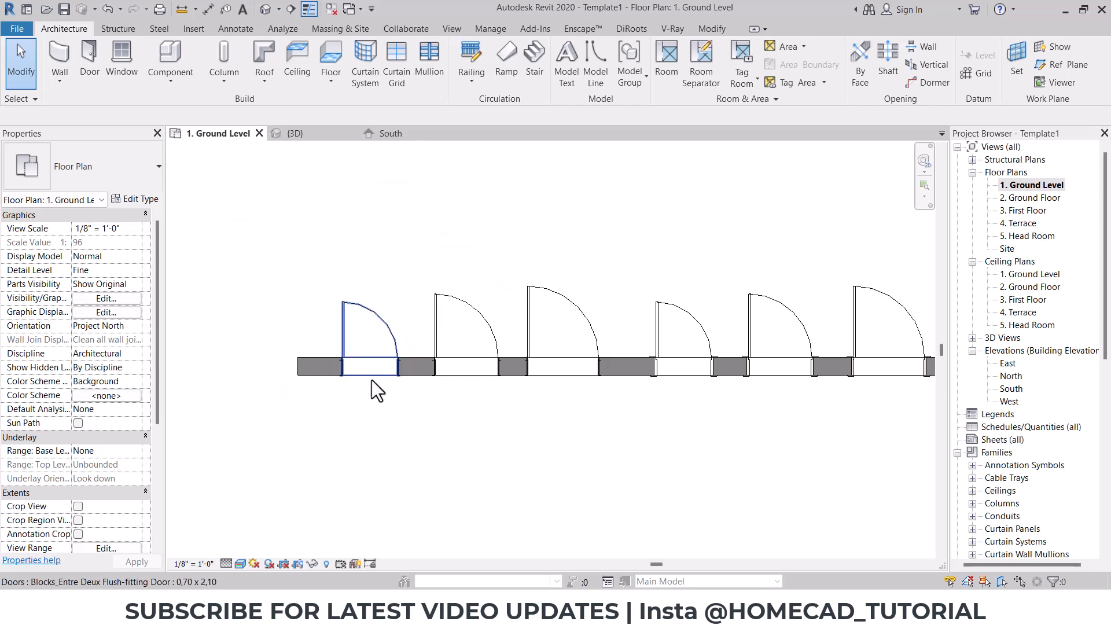
pyautogui.hotkey('ctrl', '2')
pyautogui.keyDown('ctrl'); pyautogui.moveTo(316, 266); pyautogui.dragTo(531, 427); pyautogui.keyUp('ctrl')
pyautogui.moveTo(598, 444); pyautogui.dragTo(1007, 451)
pyautogui.press('Escape')
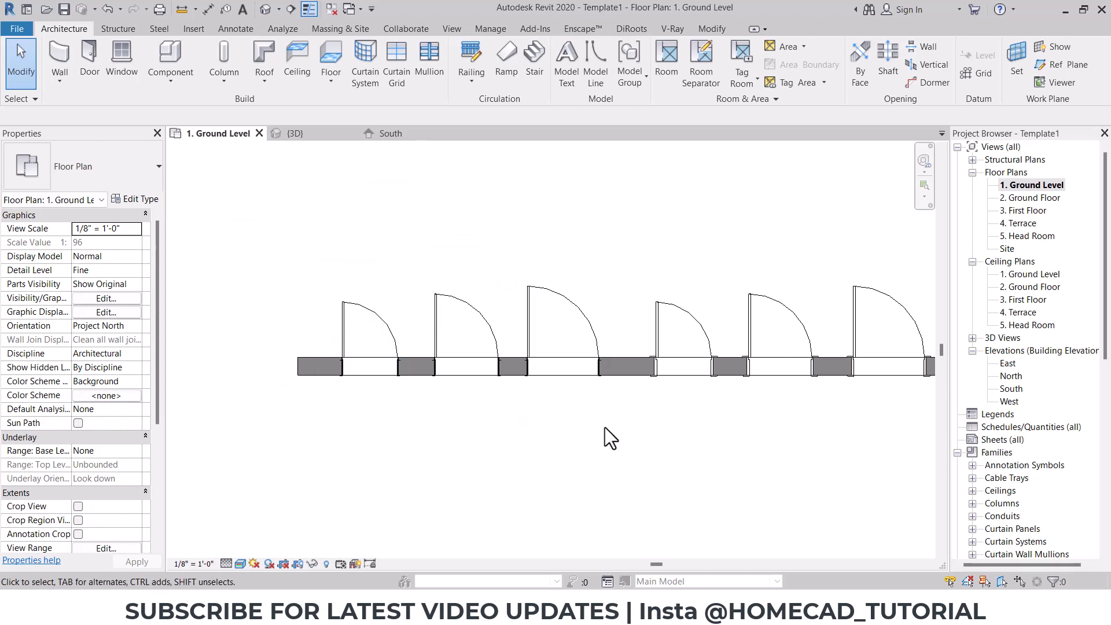
# Rename the first flush-fitting door's type, 0,70 x 2,10, as D
pyautogui.click(352, 308)
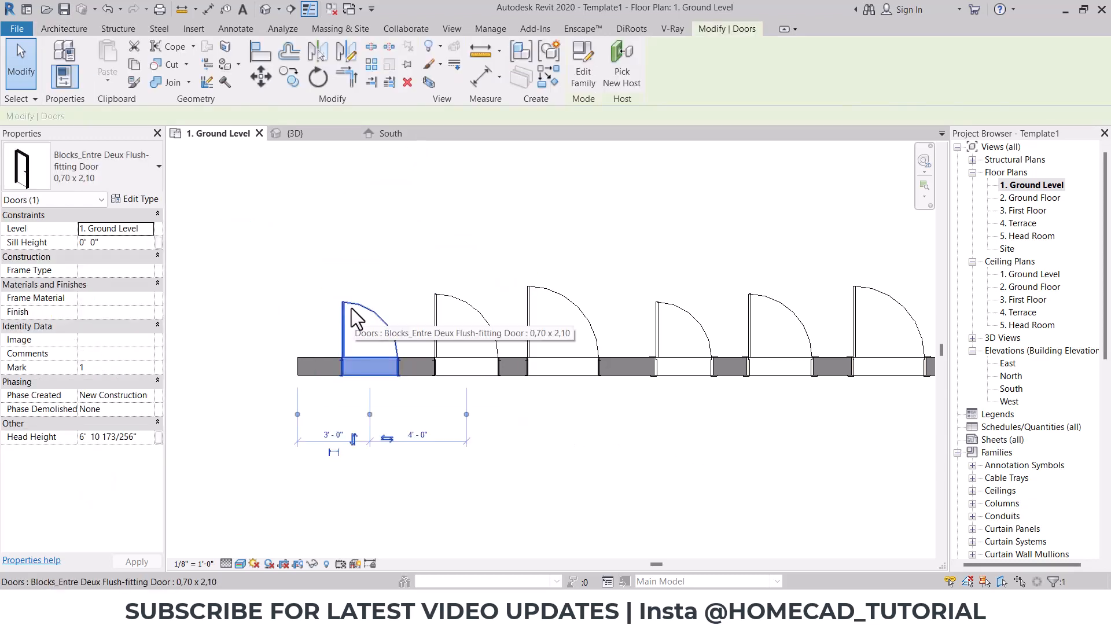
pyautogui.click(148, 198)
pyautogui.click(1044, 155)
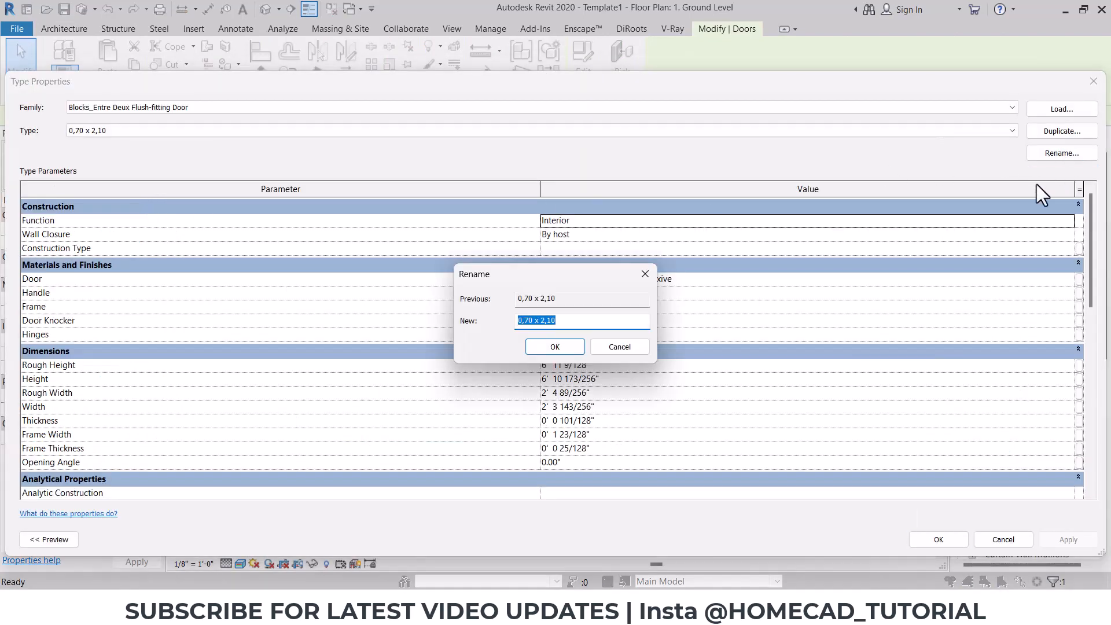
pyautogui.press('capslock')
pyautogui.write('D')
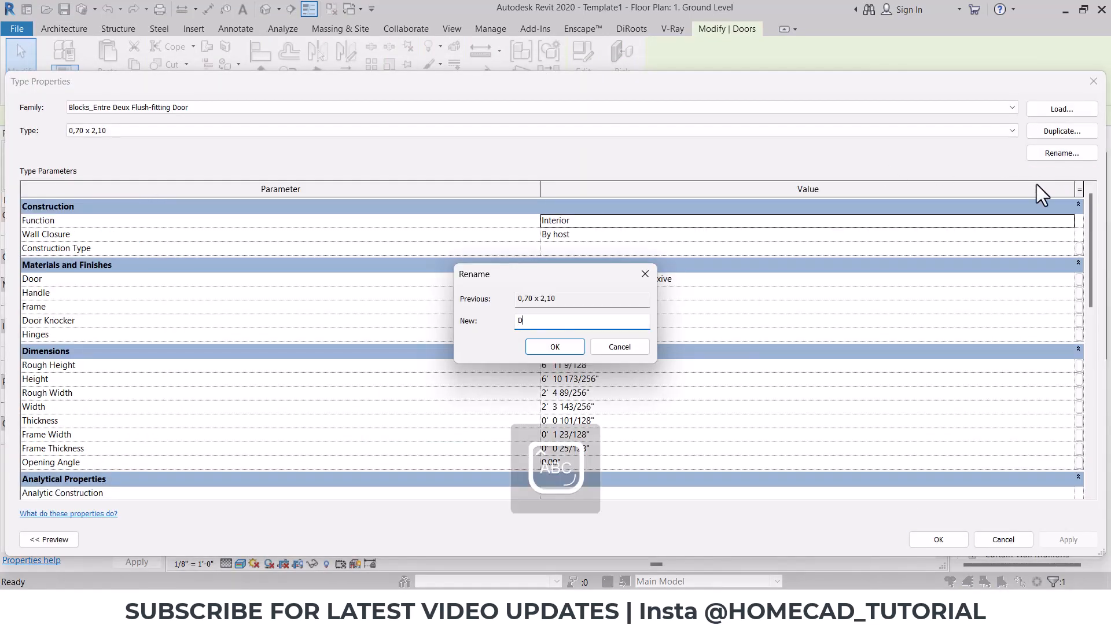
pyautogui.click(556, 347)
# Set door type D's rough height to 7' and its rough width to 3'6"
pyautogui.click(607, 366)
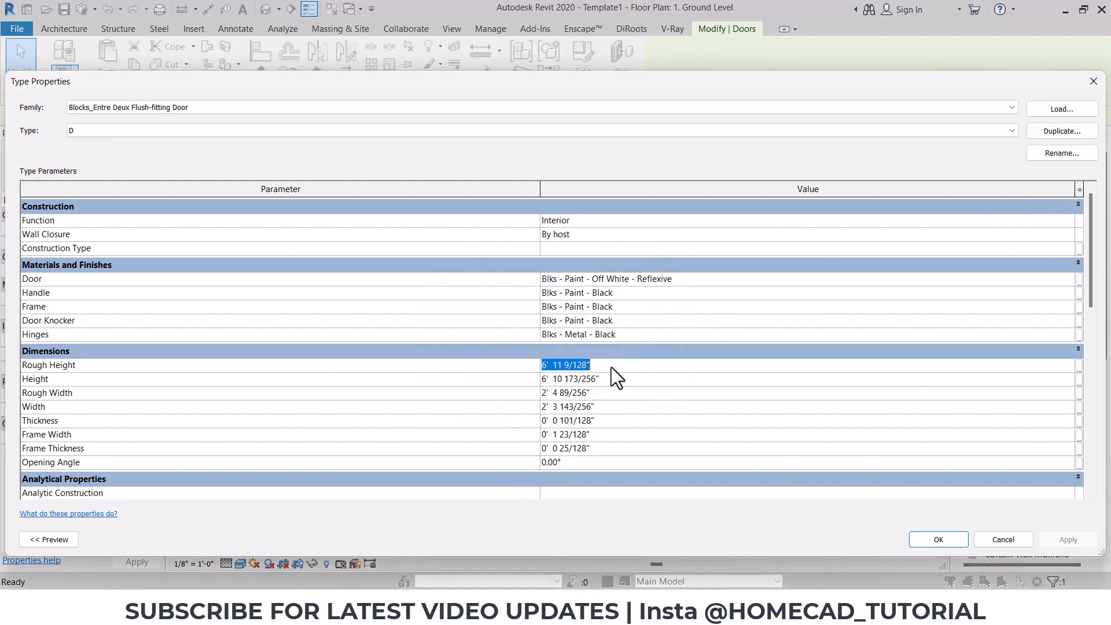
pyautogui.write('7')
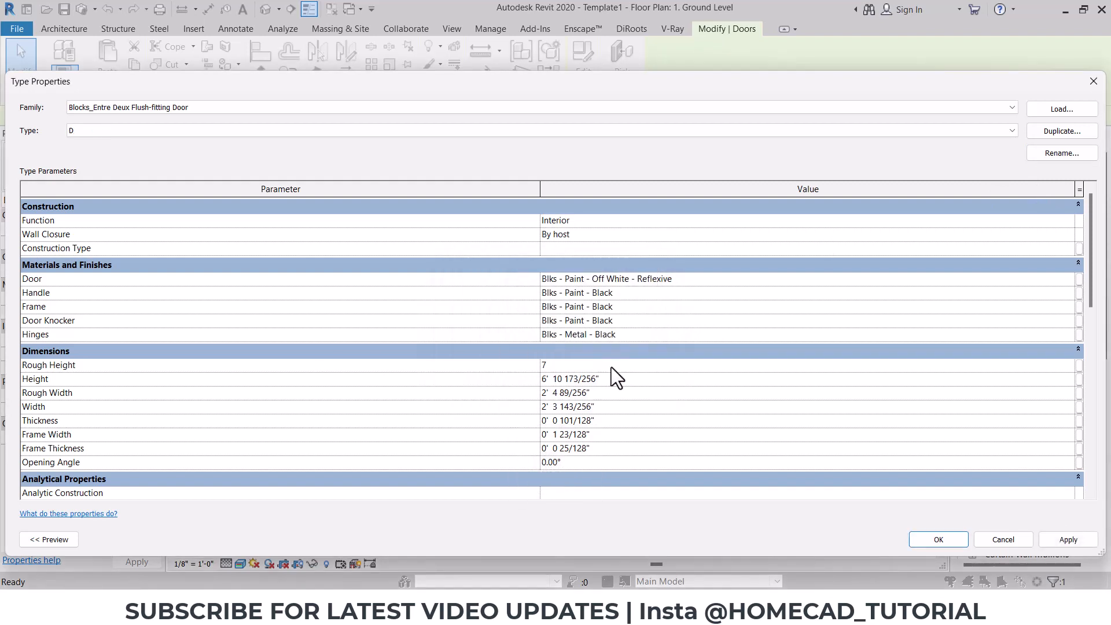
pyautogui.click(616, 392)
pyautogui.write('3\'6"')
pyautogui.click(938, 538)
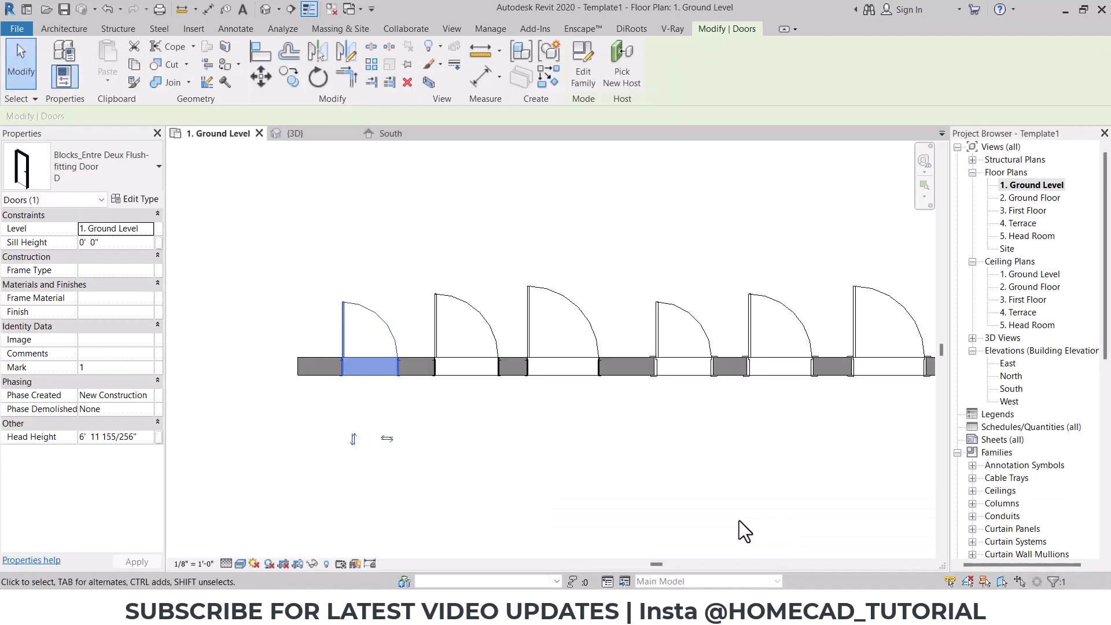
pyautogui.click(593, 478)
# Rename the second flush-fitting door's type, 0,80 x 2,10, as D1
pyautogui.click(486, 325)
pyautogui.click(133, 199)
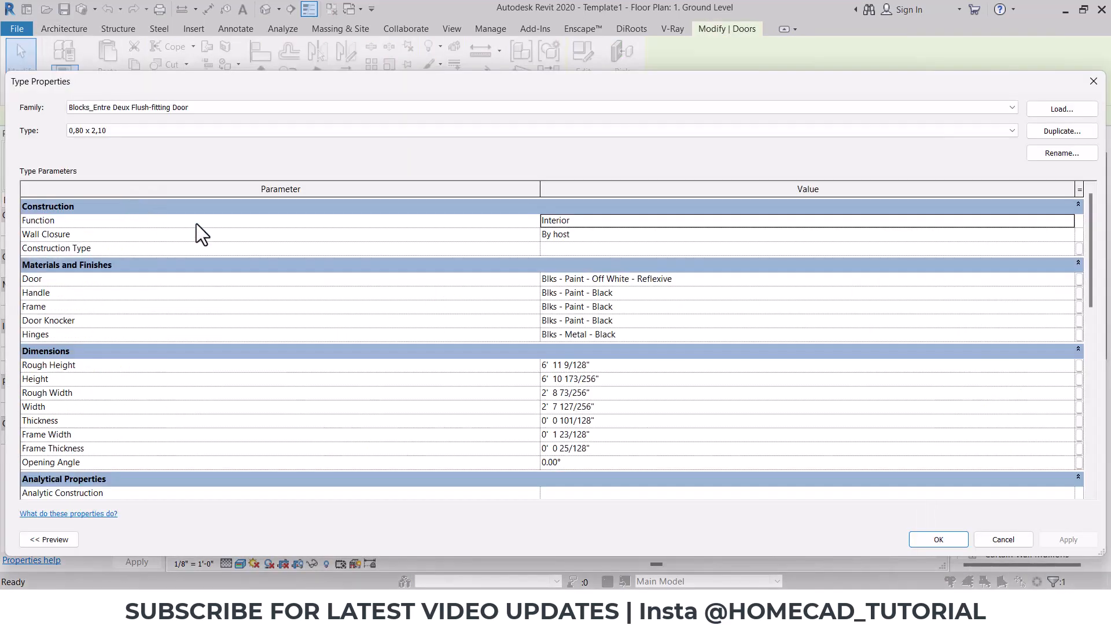
pyautogui.click(1071, 152)
pyautogui.write('D1')
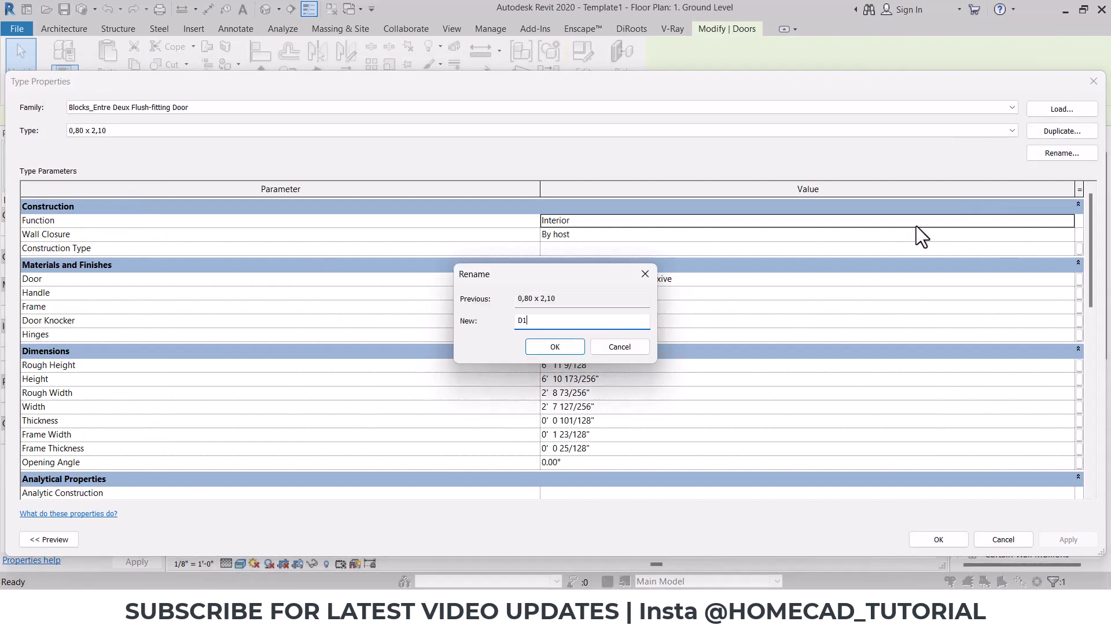
pyautogui.click(554, 347)
# Set door type D1's rough height to 7' and its rough width to 3' 0"
pyautogui.click(608, 363)
pyautogui.write('7')
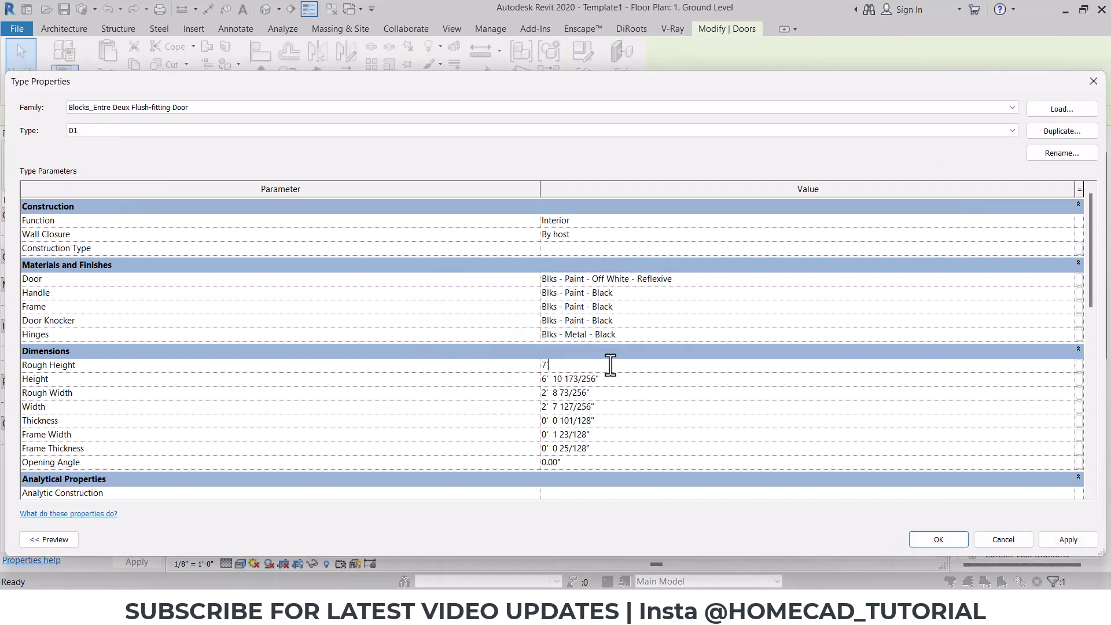
pyautogui.click(607, 395)
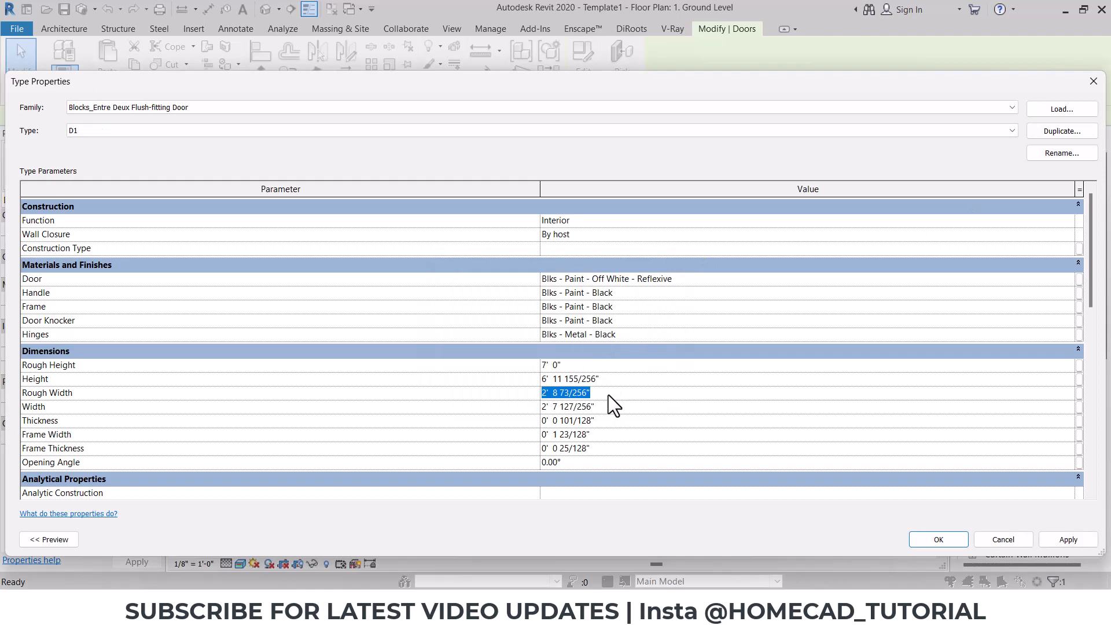
pyautogui.write("3'  0")
pyautogui.press('Return')
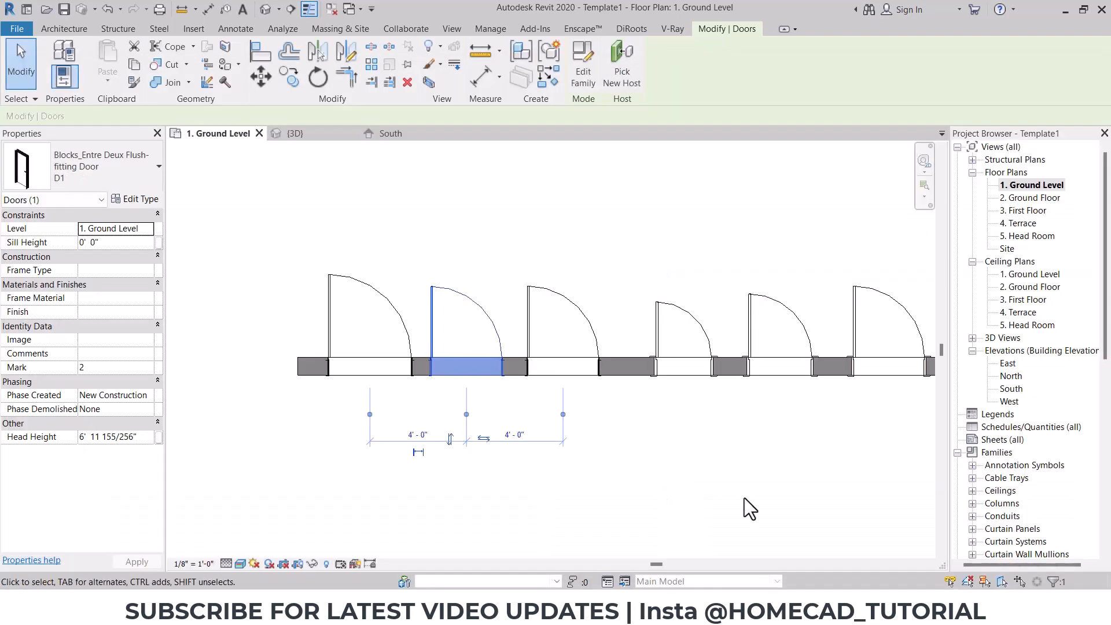
pyautogui.click(712, 483)
# Open the type properties of the third flush-fitting door, type 0,90 x 2,10
pyautogui.click(527, 326)
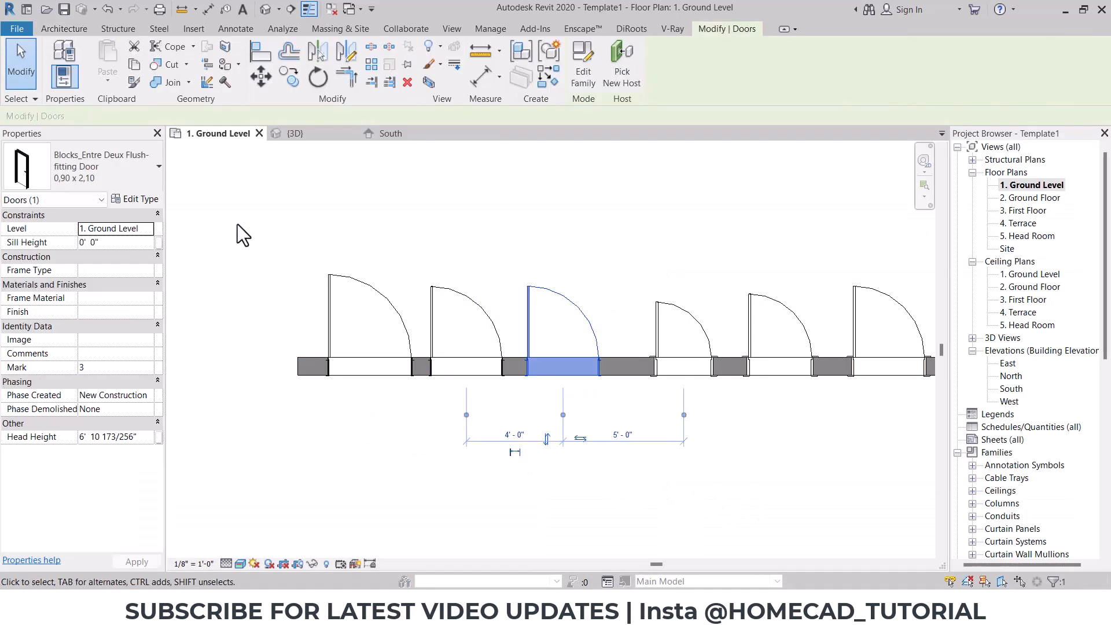
pyautogui.click(137, 200)
pyautogui.click(1057, 154)
pyautogui.write('D1')
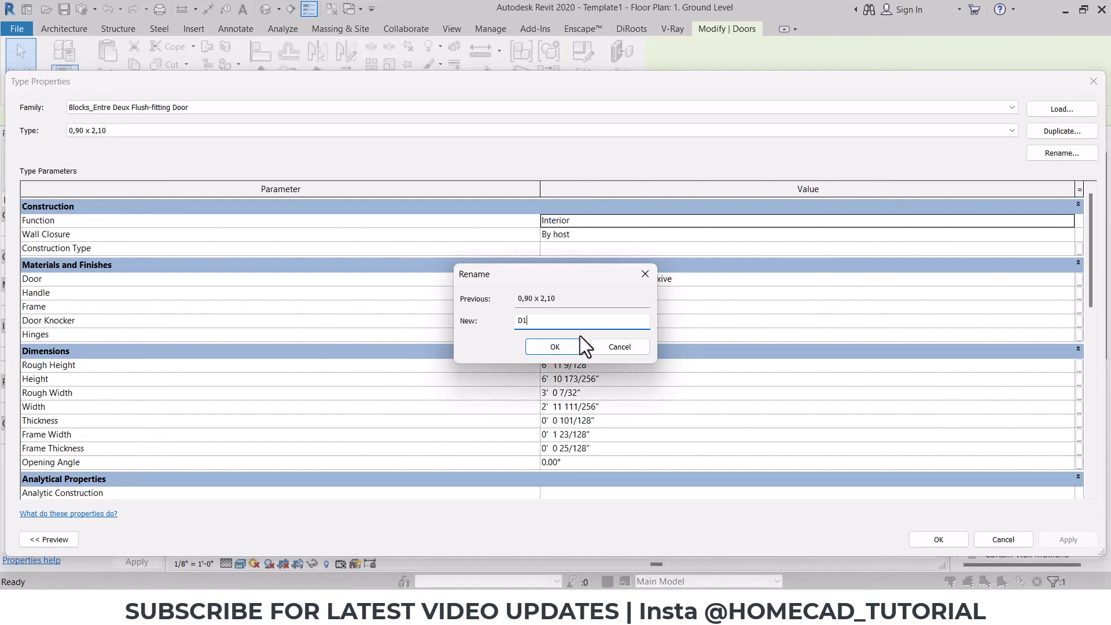
pyautogui.click(577, 346)
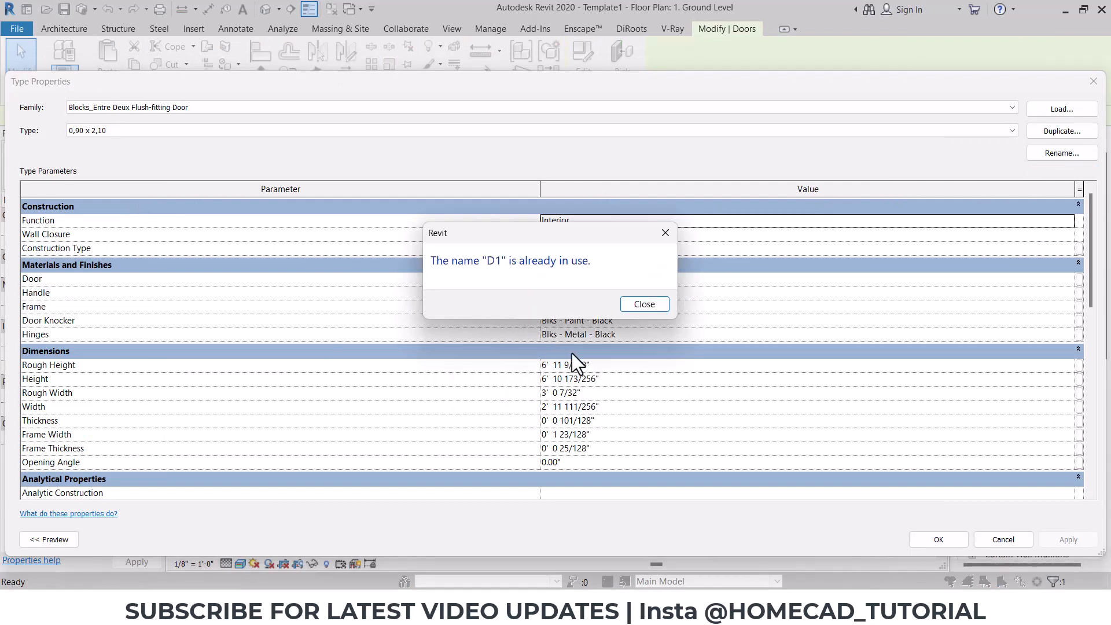
pyautogui.click(657, 303)
# Rename the third flush-fitting door's type, 0,90 x 2,10, as D2
pyautogui.click(1050, 153)
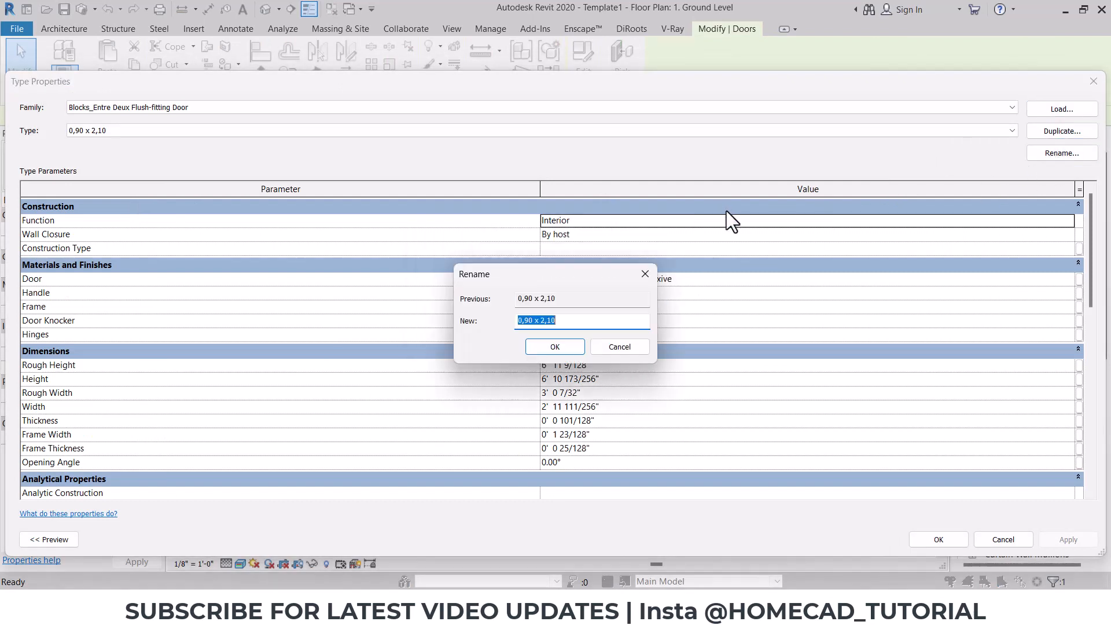
pyautogui.write('D2')
pyautogui.click(556, 346)
# Set door type D2's rough height to 7' and its rough width to 2'6"
pyautogui.click(628, 365)
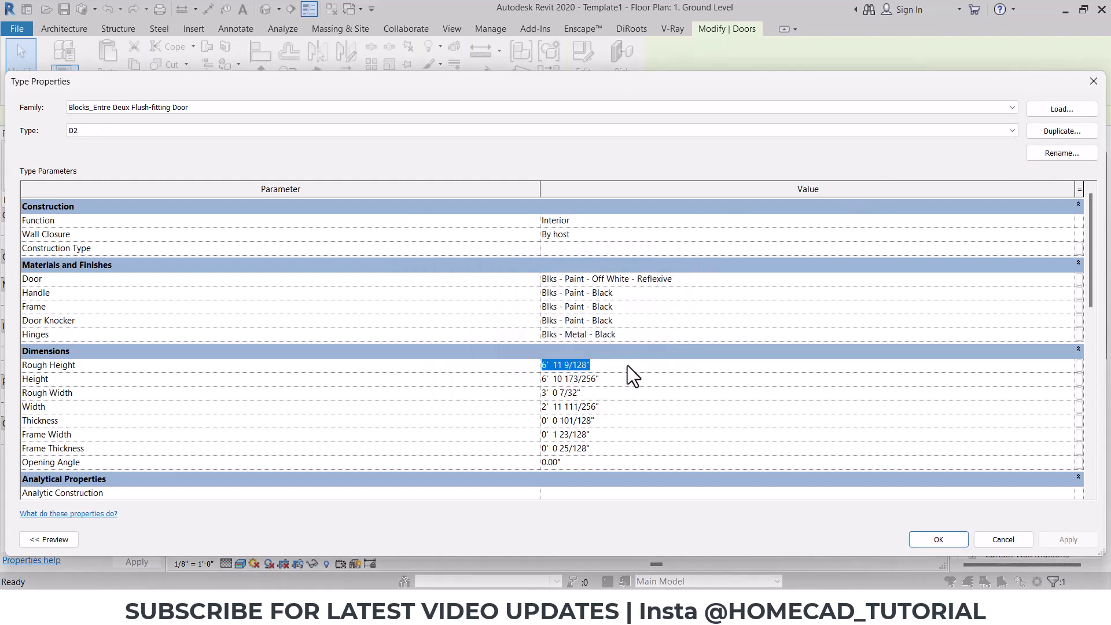
pyautogui.write("7'")
pyautogui.press('Tab')
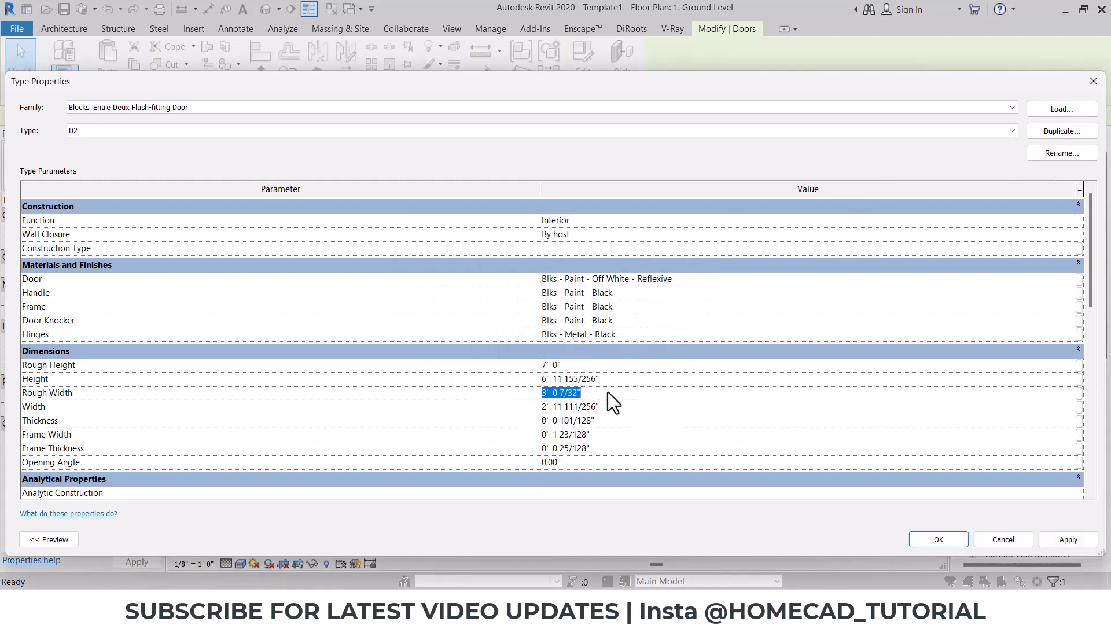
pyautogui.write('2\'6"')
pyautogui.click(935, 538)
pyautogui.click(348, 310)
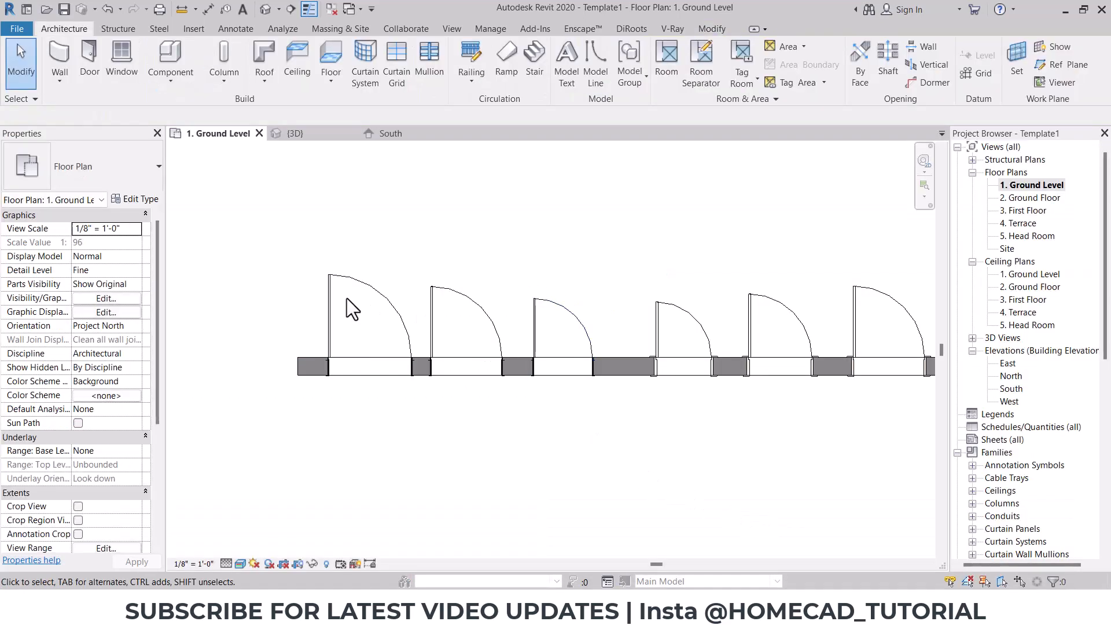
# Check the type names of the three flush-fitting doors and the Mark value of the first one
pyautogui.click(329, 292)
pyautogui.click(431, 307)
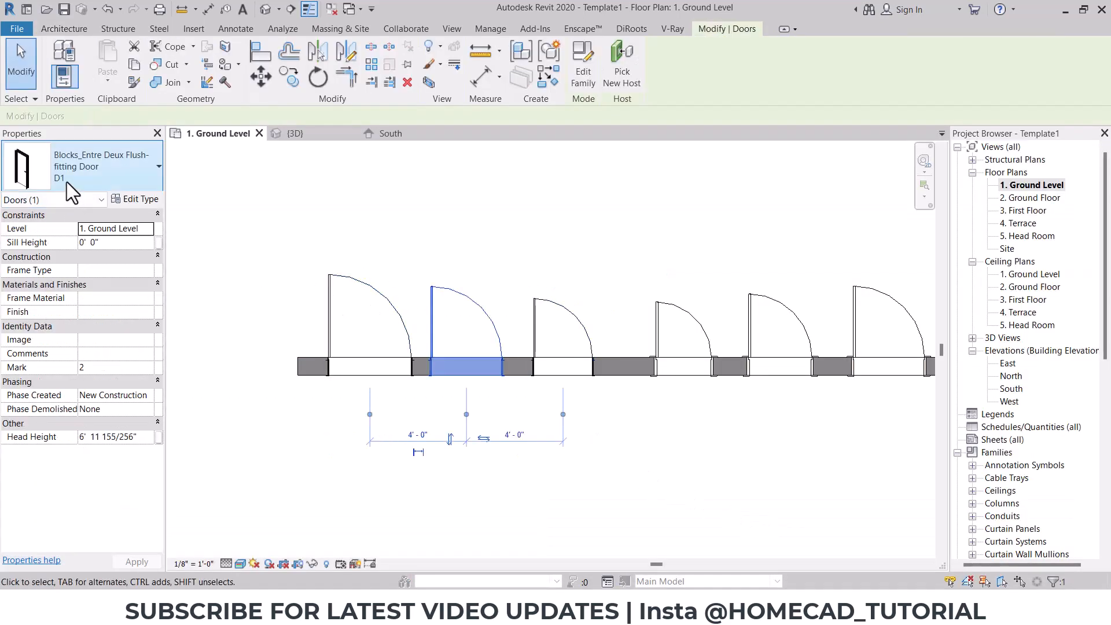
pyautogui.click(530, 295)
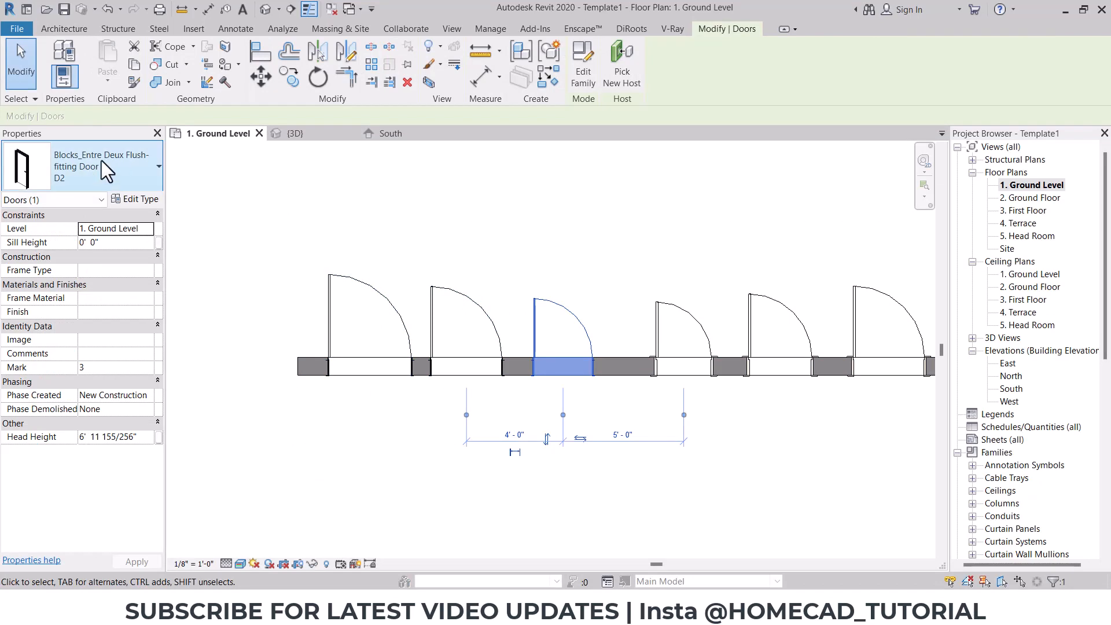
pyautogui.click(329, 300)
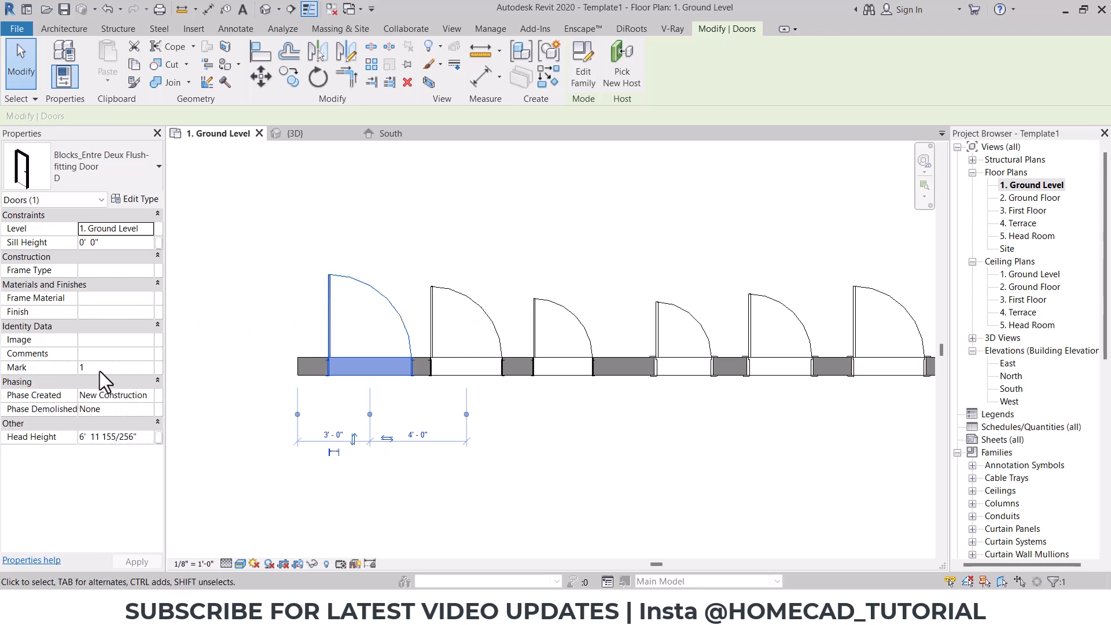
pyautogui.click(407, 398)
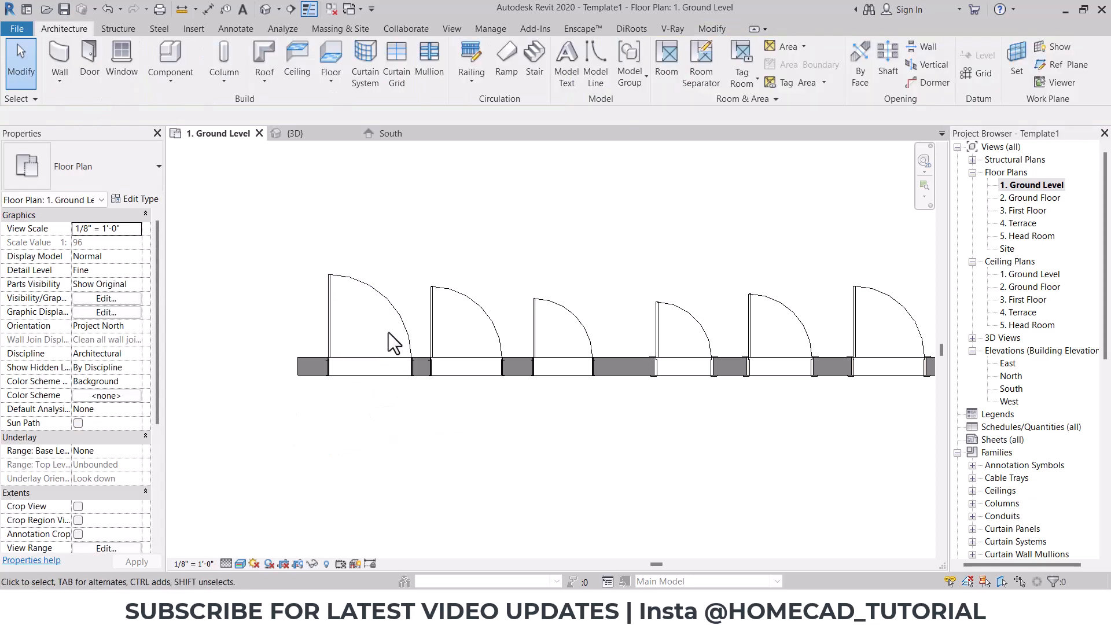
# Tag all untagged doors in the ground level plan with the Door Tag, without leaders
pyautogui.click(236, 29)
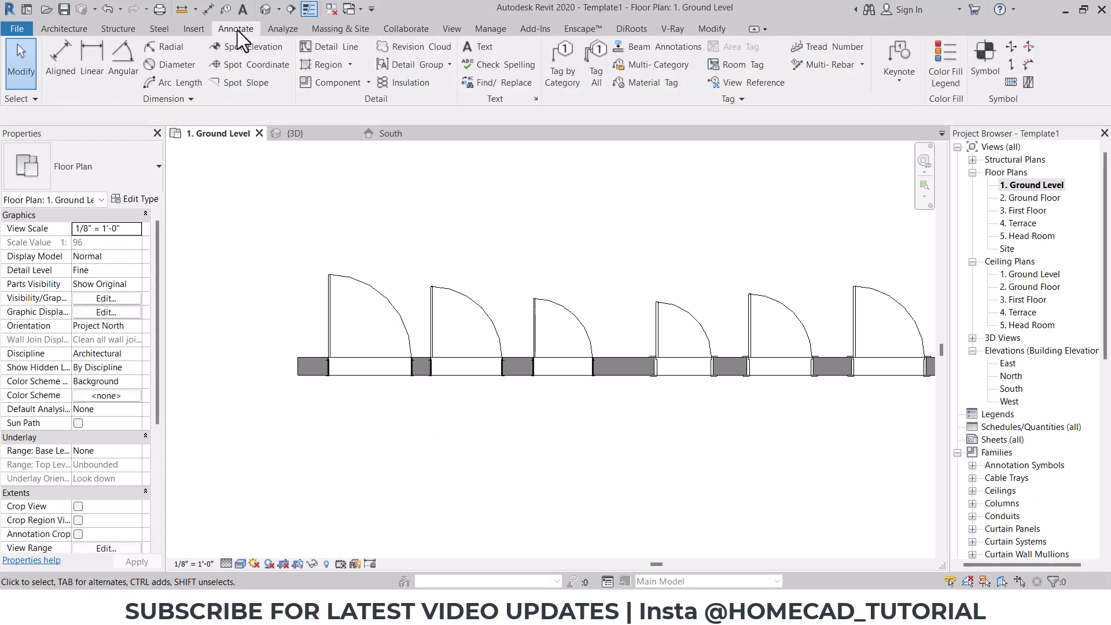
pyautogui.click(590, 70)
pyautogui.click(434, 255)
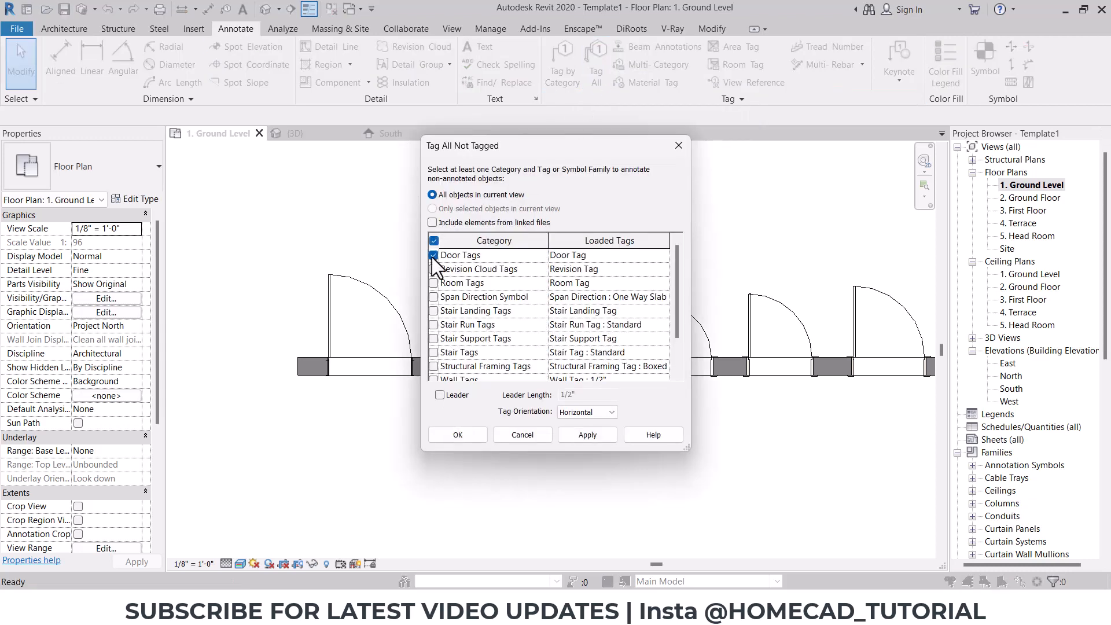
pyautogui.click(457, 435)
pyautogui.scroll(-3, 406, 451)
pyautogui.moveTo(529, 412); pyautogui.dragTo(693, 411, button='middle')
pyautogui.scroll(2, 457, 392)
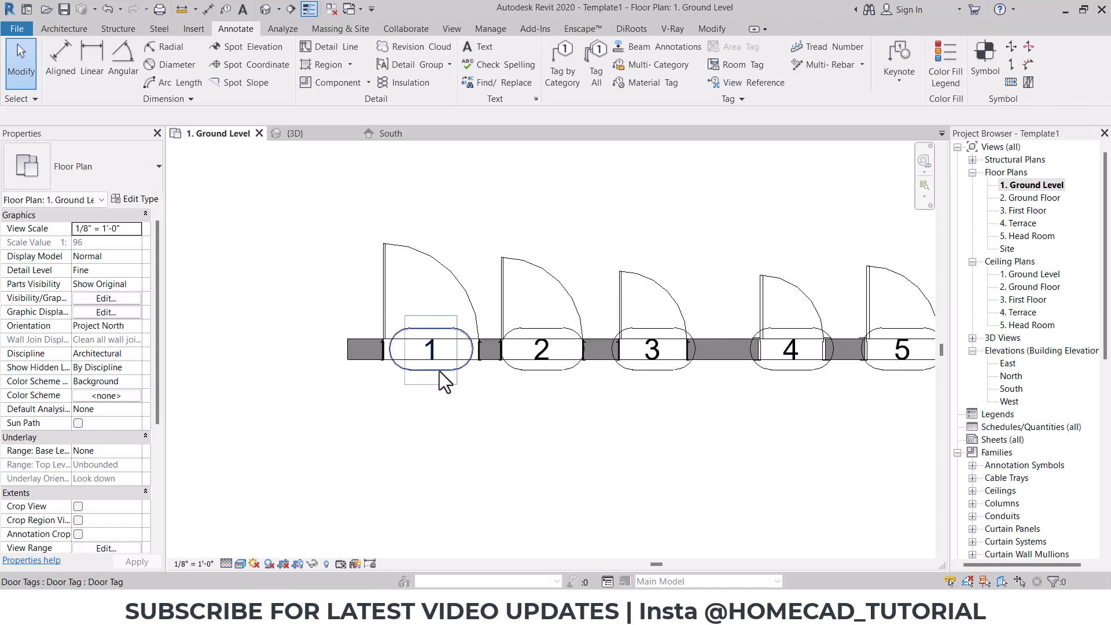
# Compare the first flush-fitting door's tag with the Mark value in its properties
pyautogui.click(440, 370)
pyautogui.click(300, 309)
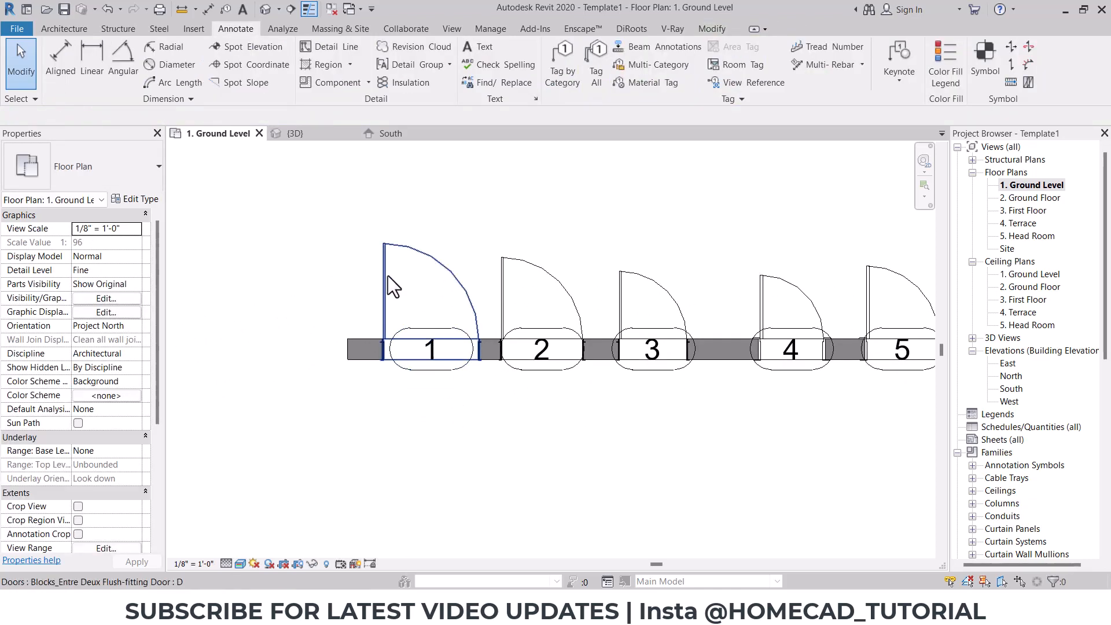
pyautogui.click(380, 260)
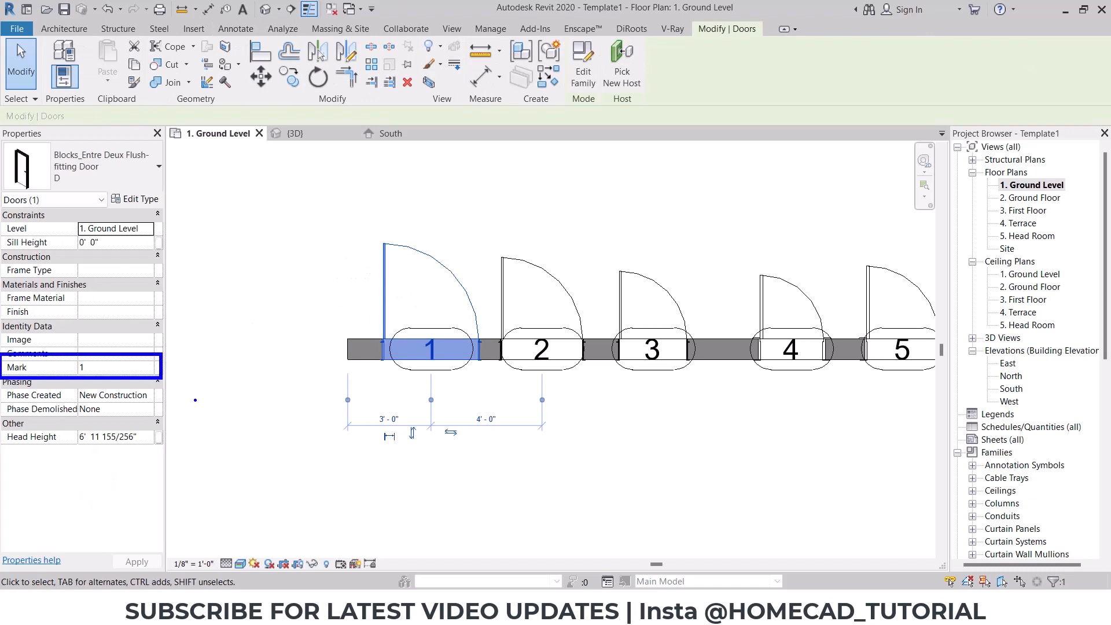
pyautogui.press('Escape')
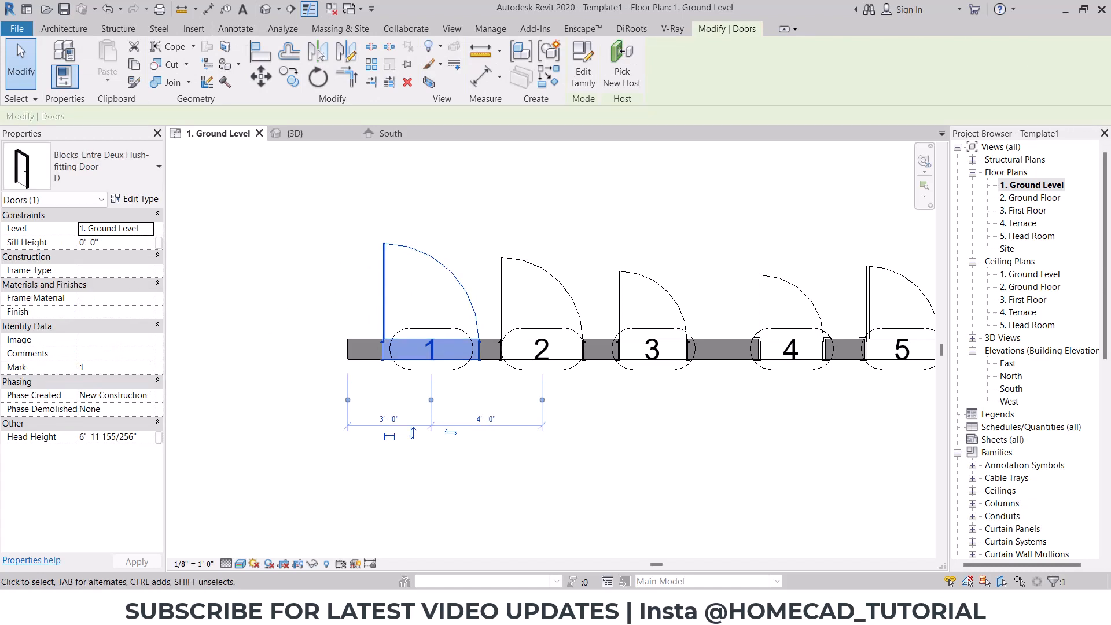
pyautogui.click(263, 398)
# Open the Door Tag family for editing and delete the rounded outline around its label
pyautogui.click(439, 376)
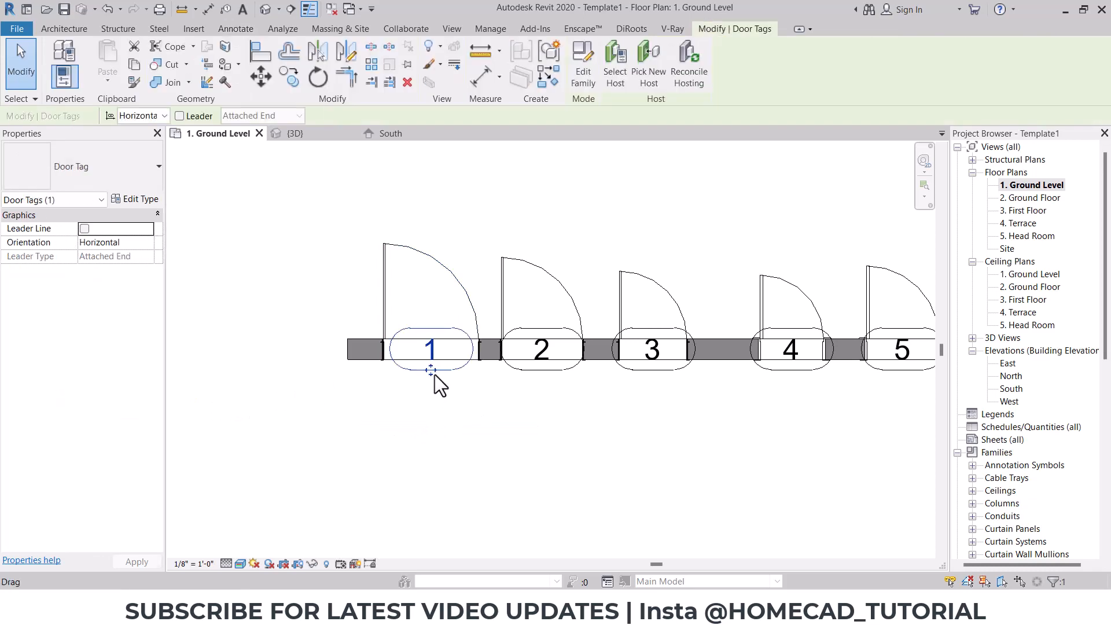
pyautogui.click(584, 64)
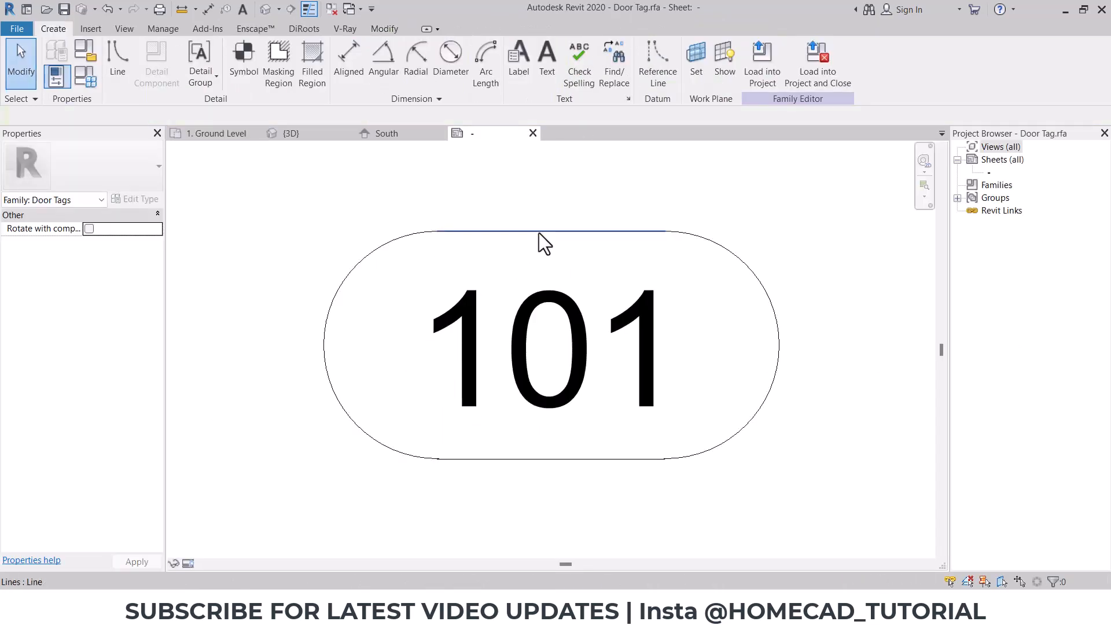
pyautogui.click(540, 233)
pyautogui.press('Delete')
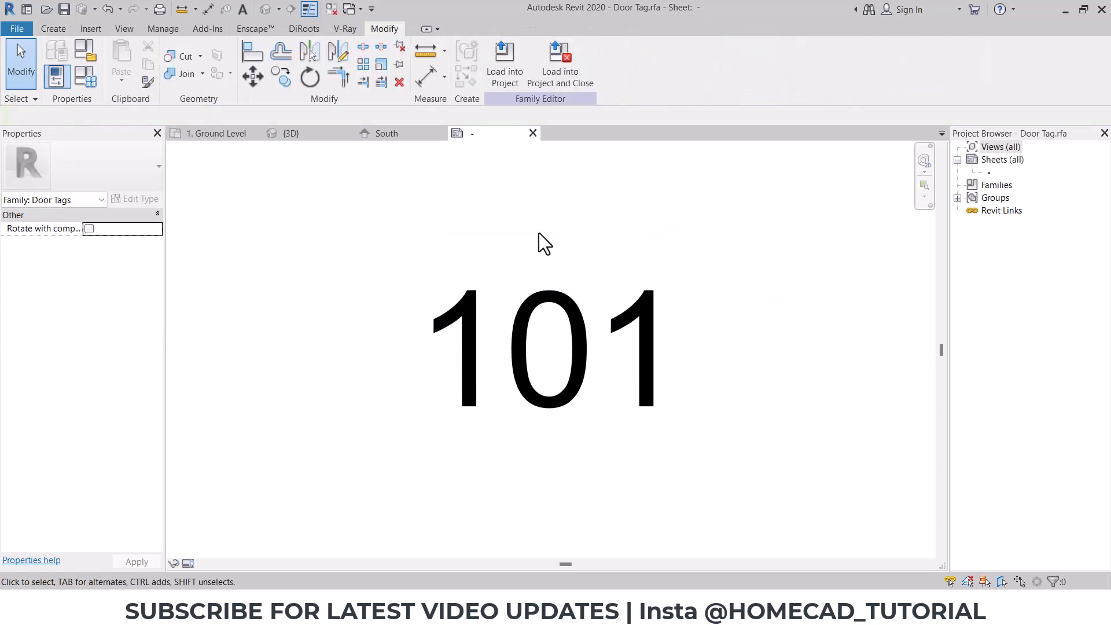
# Replace the Mark parameter in the door tag's label with Type Mark
pyautogui.click(466, 328)
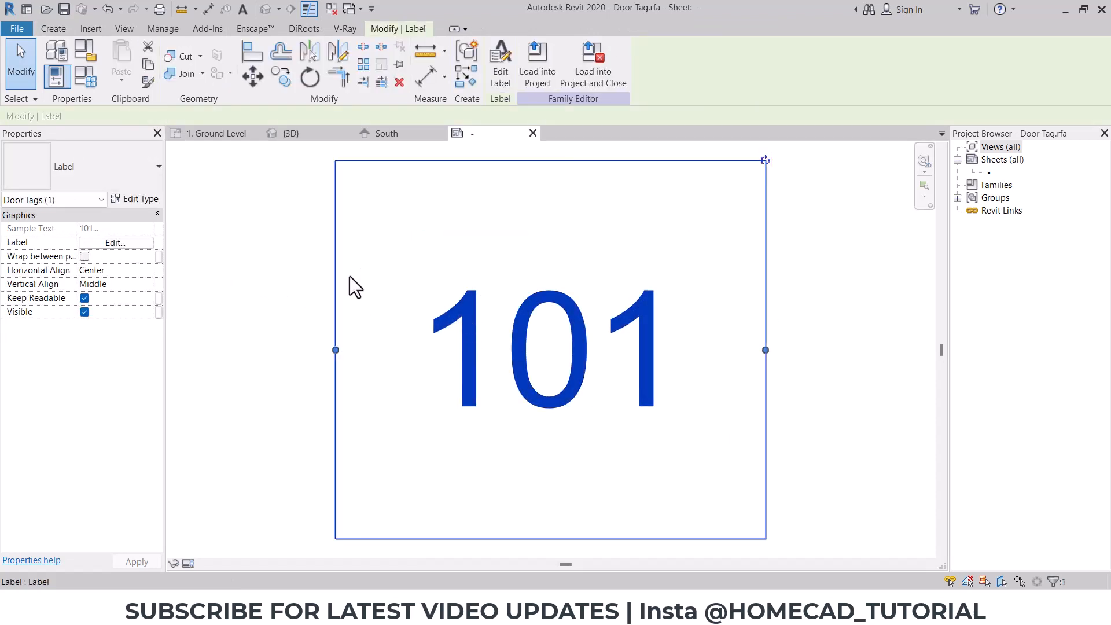
pyautogui.click(114, 242)
pyautogui.click(527, 245)
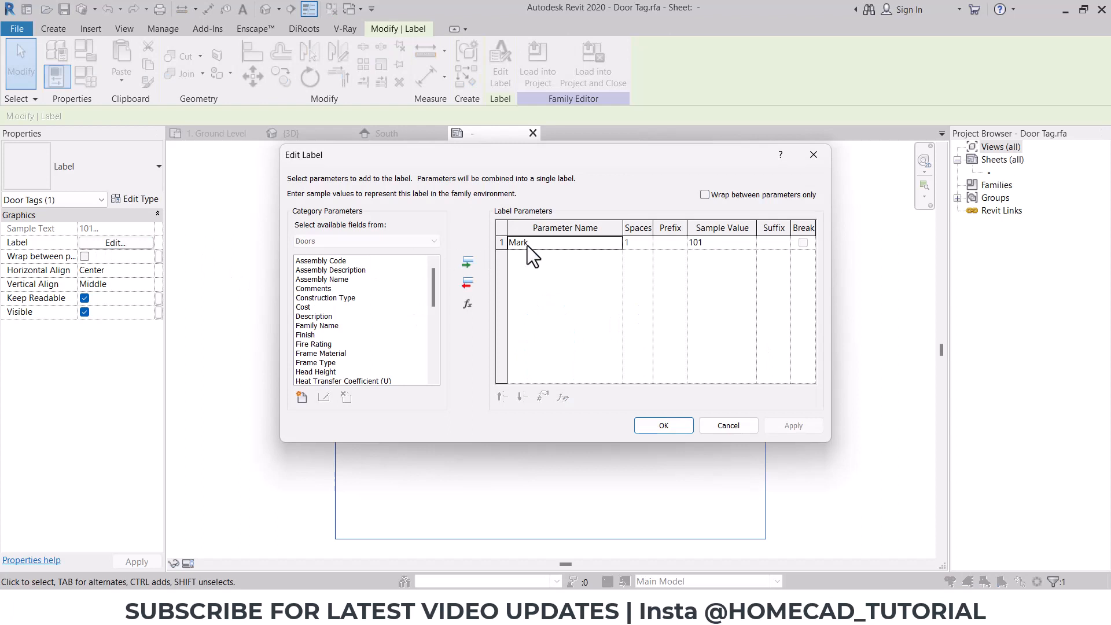
pyautogui.click(467, 285)
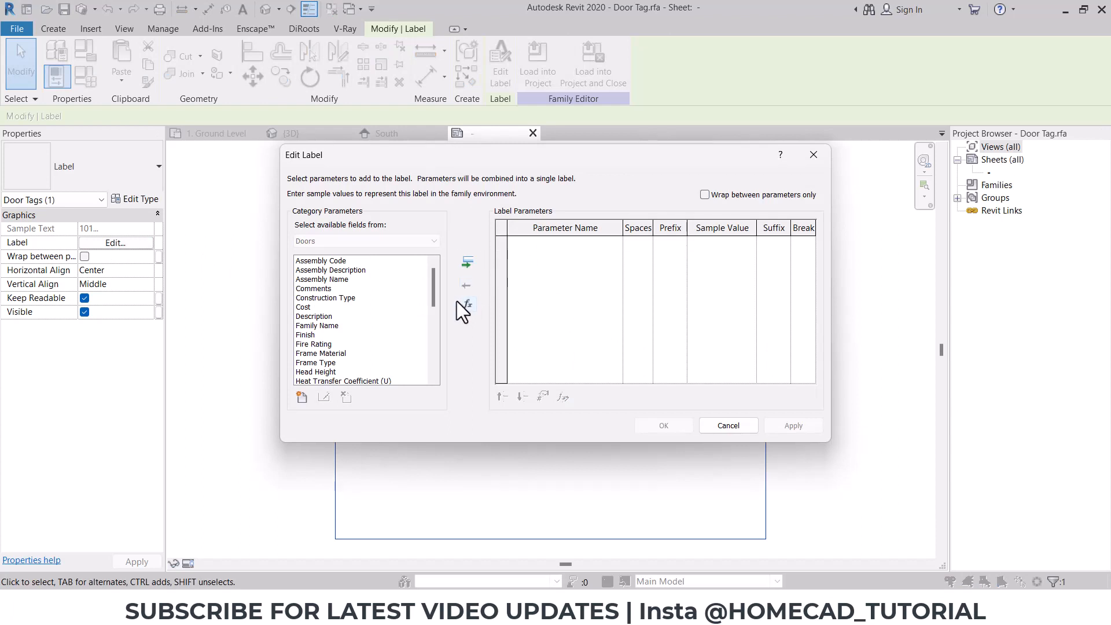
pyautogui.moveTo(433, 272); pyautogui.dragTo(434, 326)
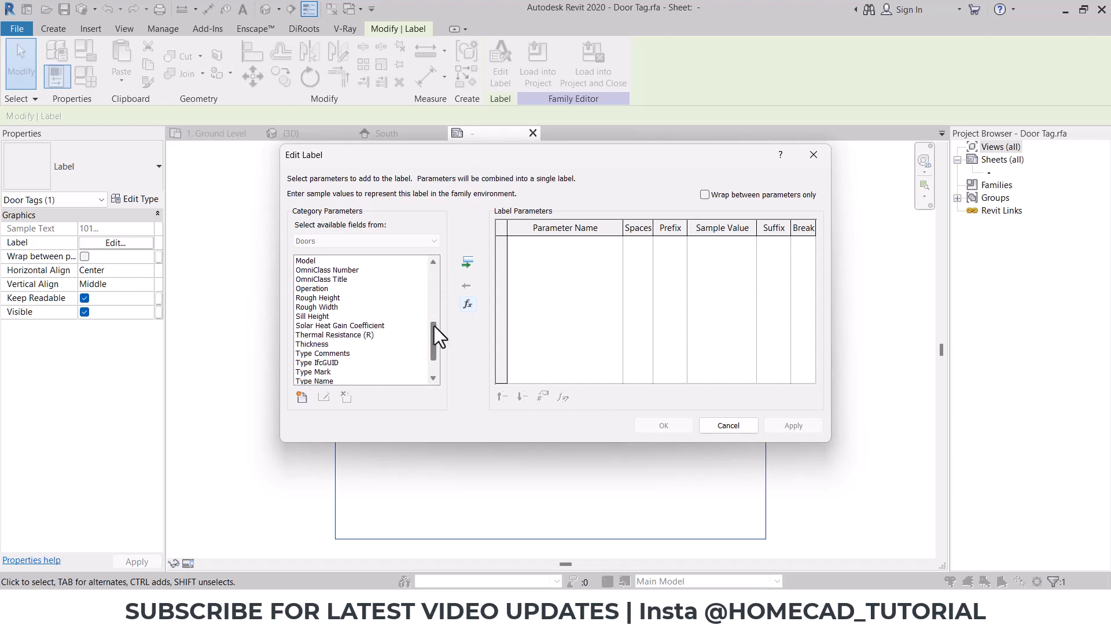
pyautogui.click(322, 371)
pyautogui.click(468, 263)
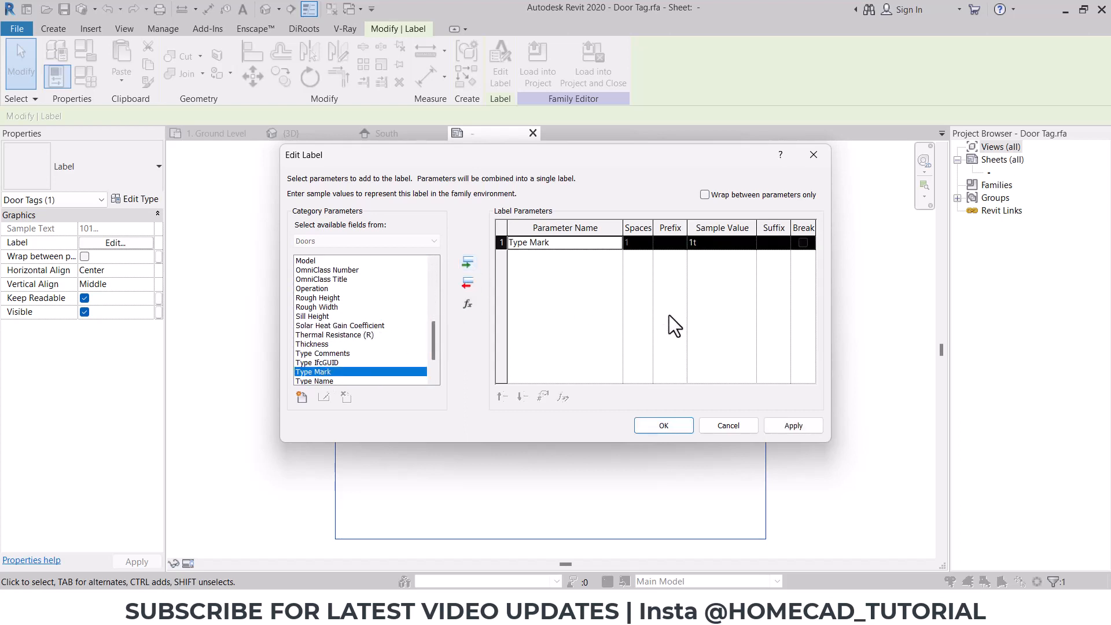
pyautogui.click(663, 426)
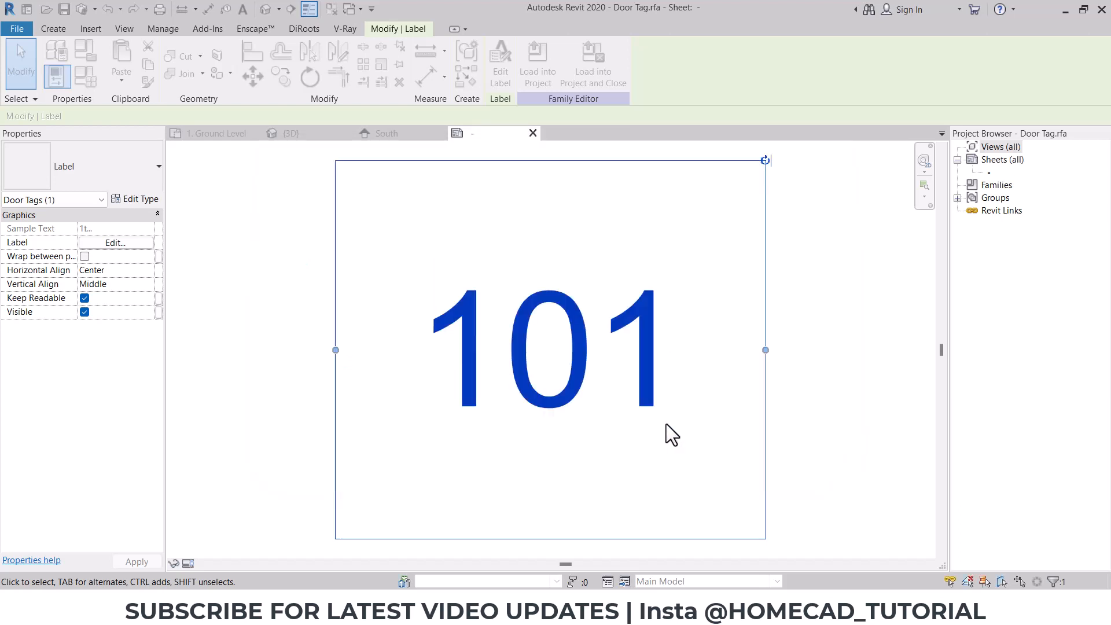
# Make the door tag label's text bold in its type properties
pyautogui.click(138, 197)
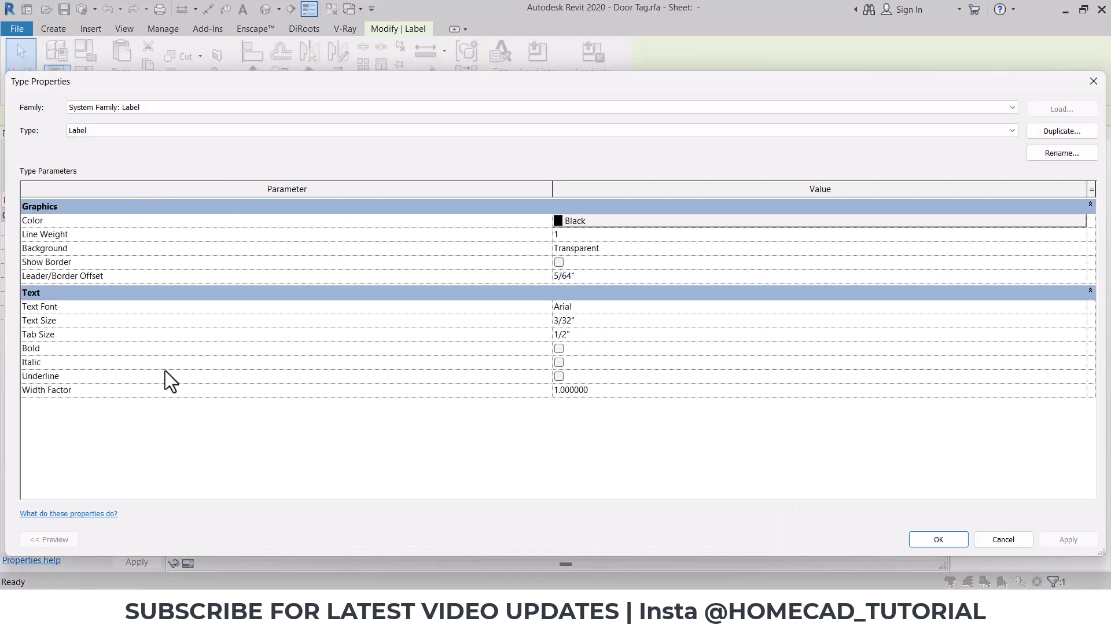
pyautogui.click(559, 349)
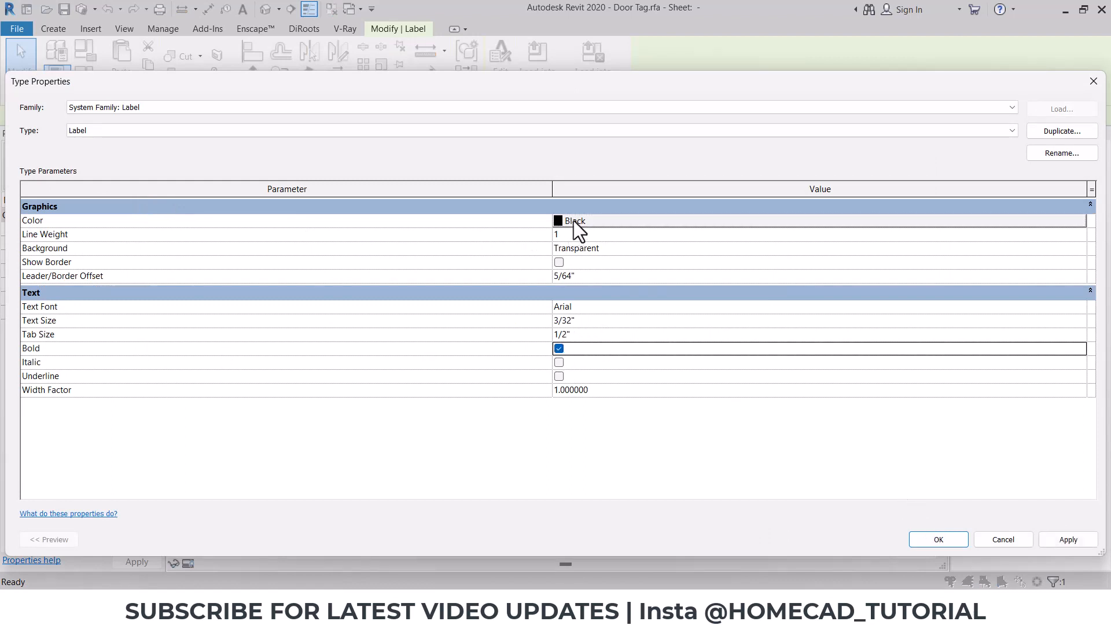
pyautogui.click(950, 539)
pyautogui.click(827, 401)
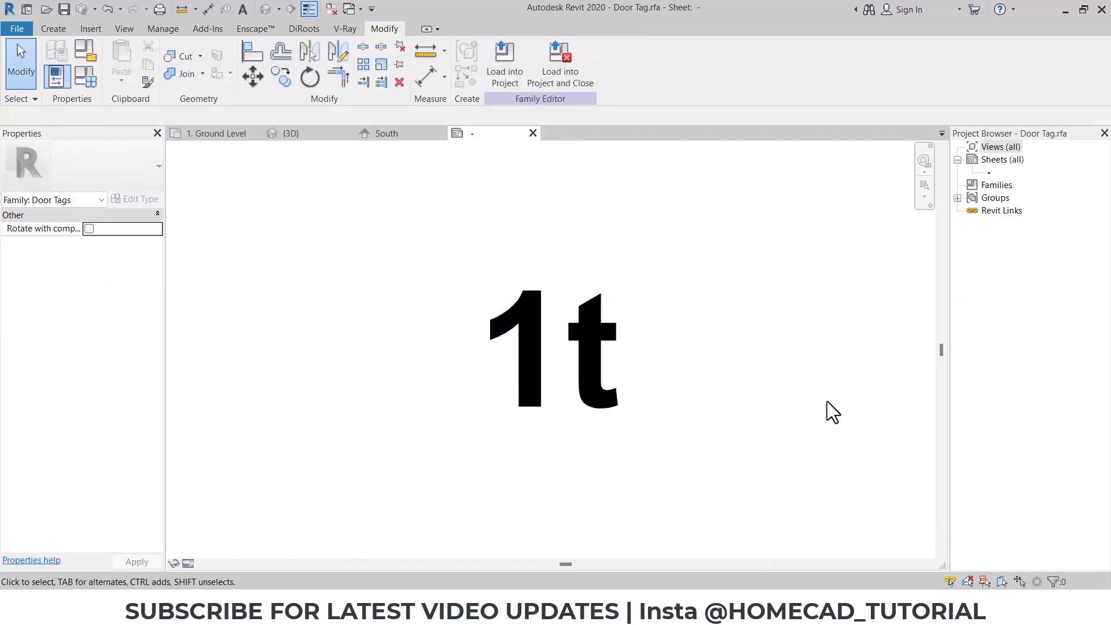
# Load the edited Door Tag into the project and close it without saving the family file, overwriting the existing version
pyautogui.click(572, 67)
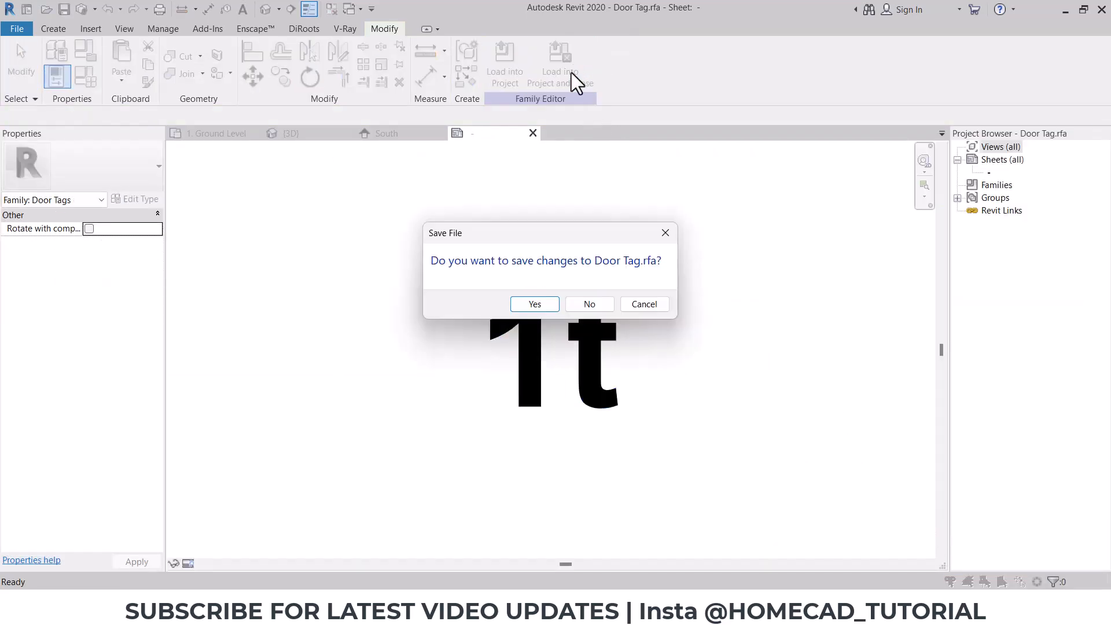
pyautogui.click(589, 304)
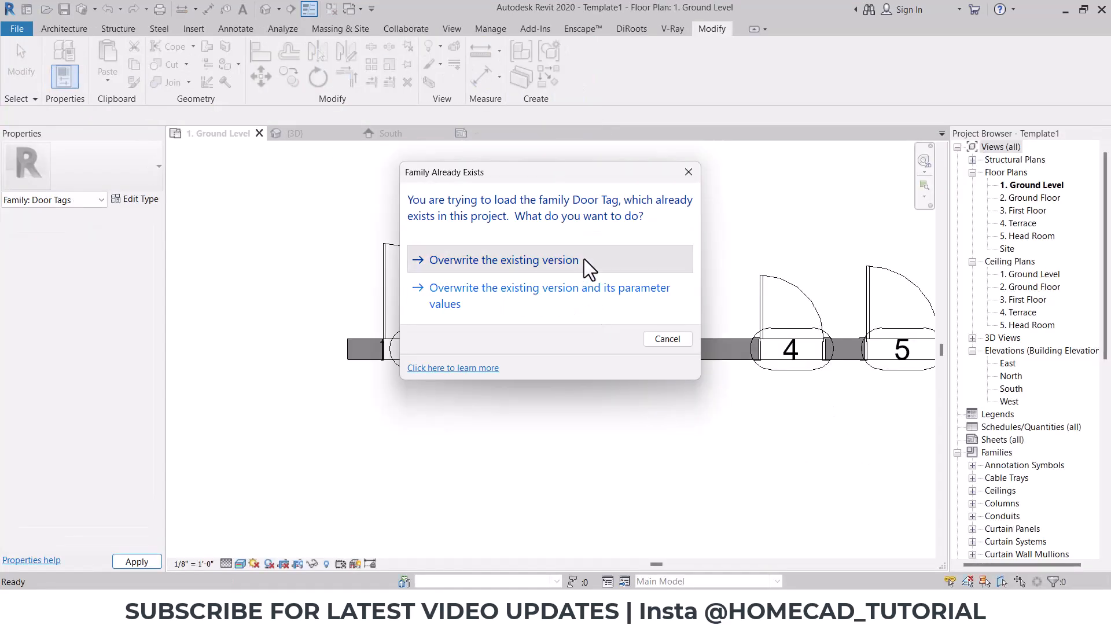
pyautogui.click(584, 258)
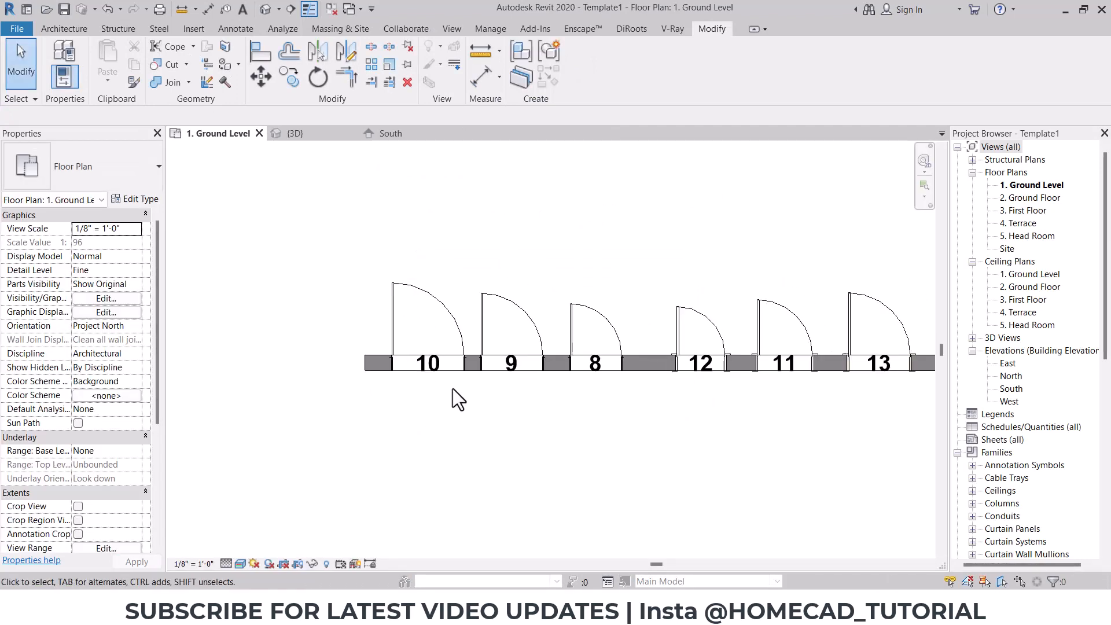
# Set the Type Mark of the first flush-fitting door's type D to D
pyautogui.click(450, 302)
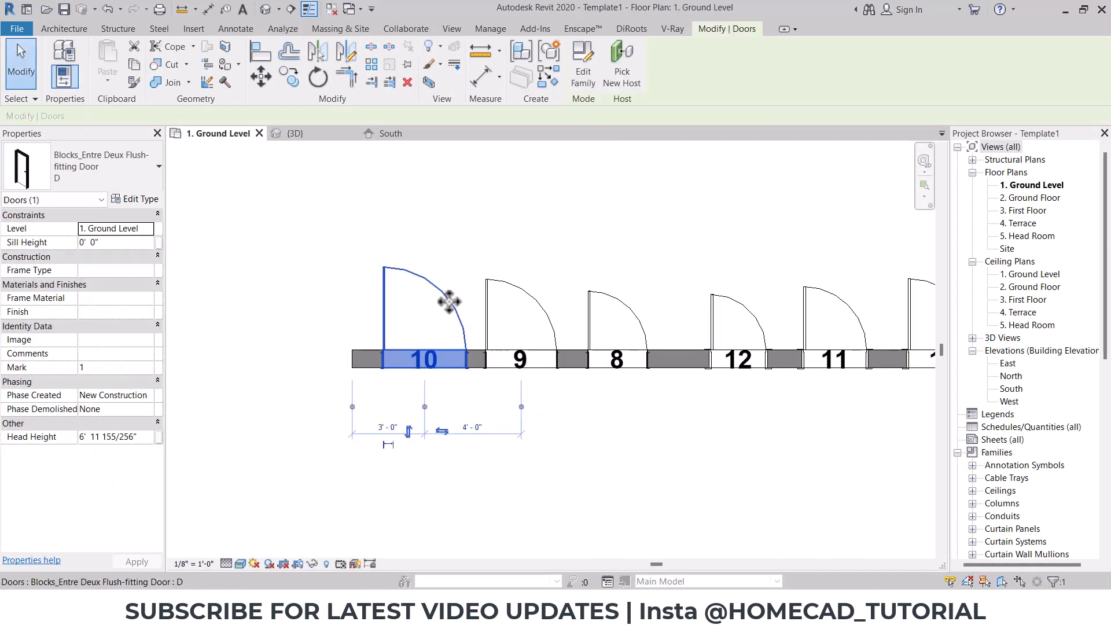
pyautogui.click(148, 199)
pyautogui.scroll(-10, 690, 381)
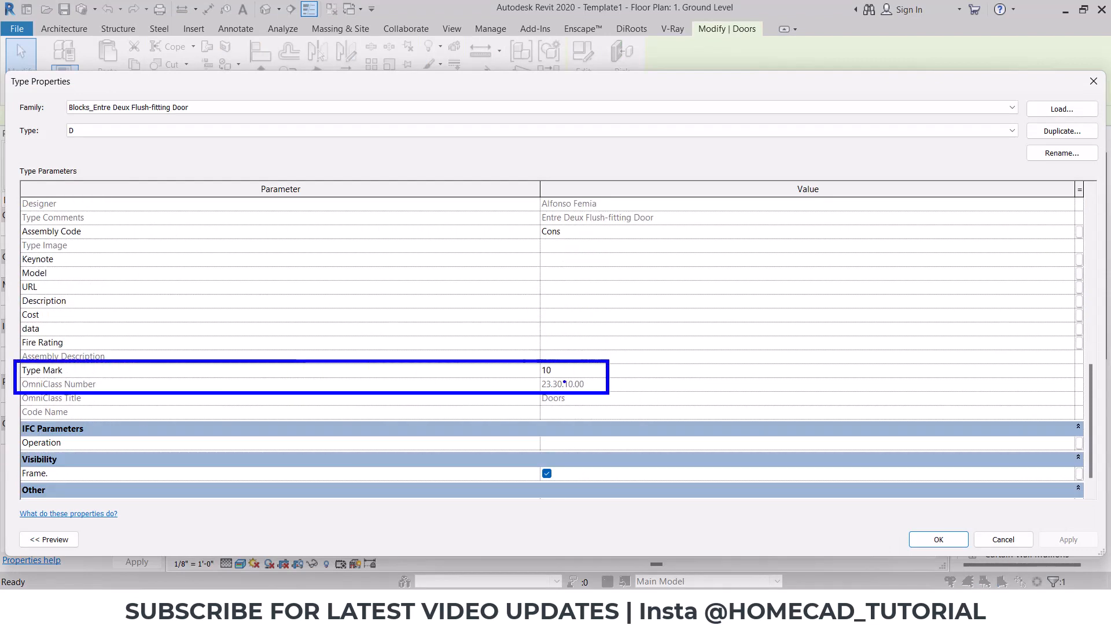
pyautogui.click(561, 366)
pyautogui.write('D')
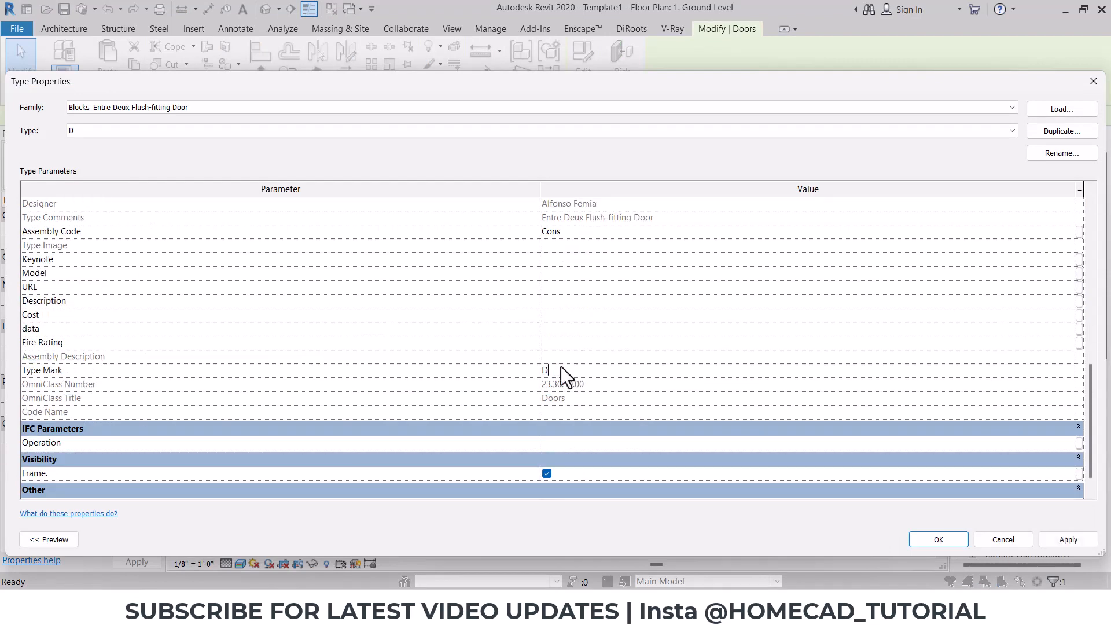
pyautogui.click(938, 538)
pyautogui.click(487, 398)
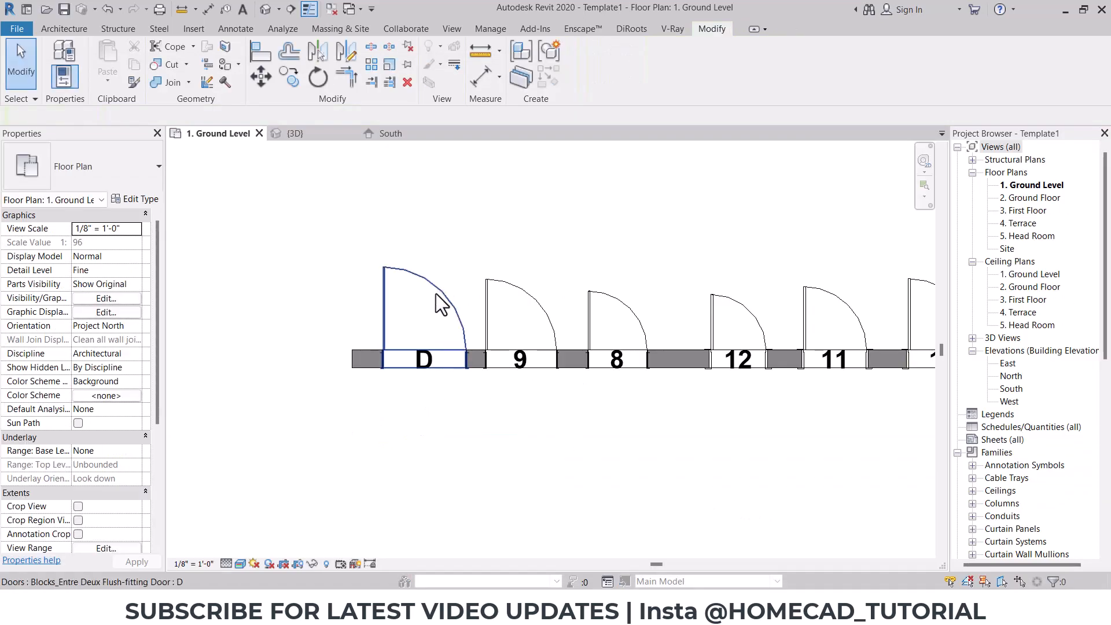
# Stretch the wall's free end beside door D outward, to about 18' 6" from that door's centre
pyautogui.moveTo(363, 356); pyautogui.dragTo(683, 353, button='middle')
pyautogui.click(682, 354)
pyautogui.moveTo(299, 356); pyautogui.dragTo(298, 355)
pyautogui.press('Escape')
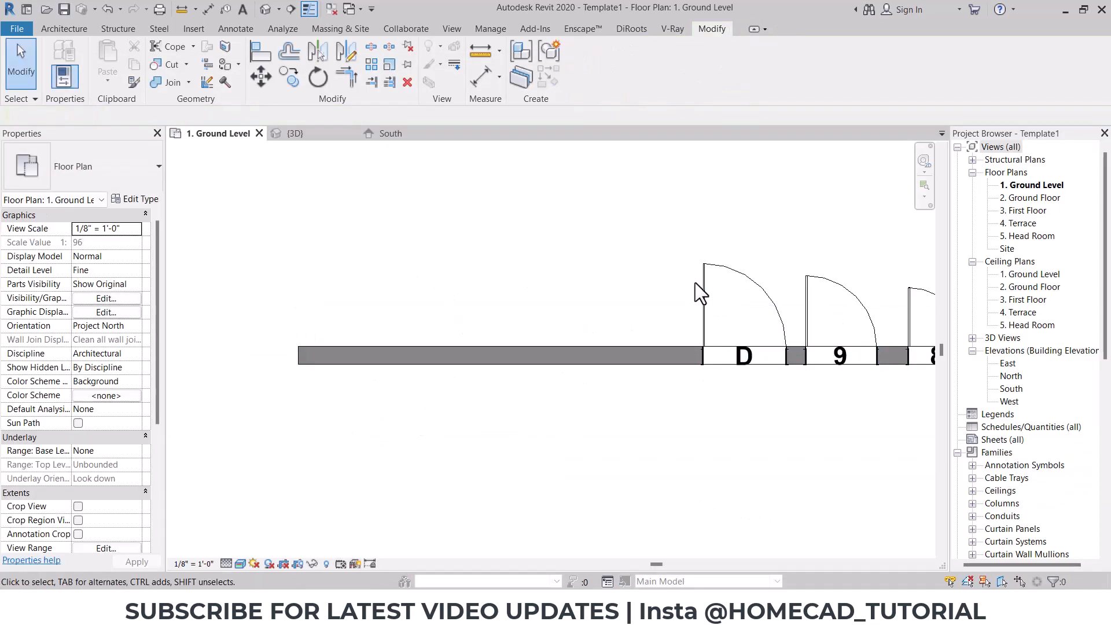
# Place two more type D doors with Tag on Placement in the extended wall, centred 11' 6" and 5' 9" from its free end
pyautogui.click(699, 289)
pyautogui.click(550, 77)
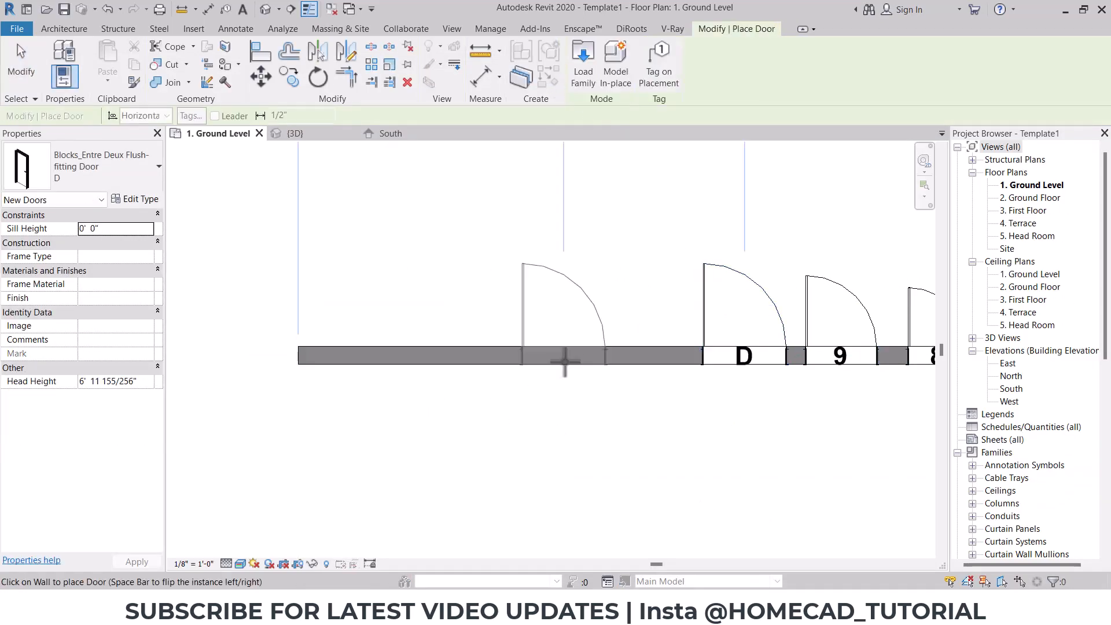
pyautogui.click(658, 65)
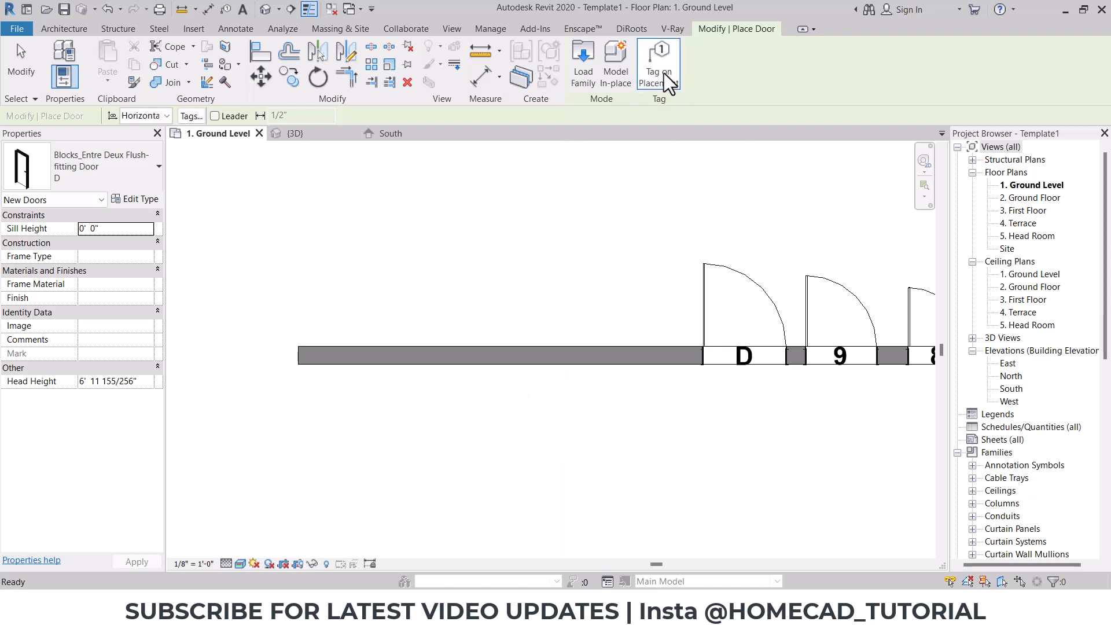
pyautogui.click(574, 359)
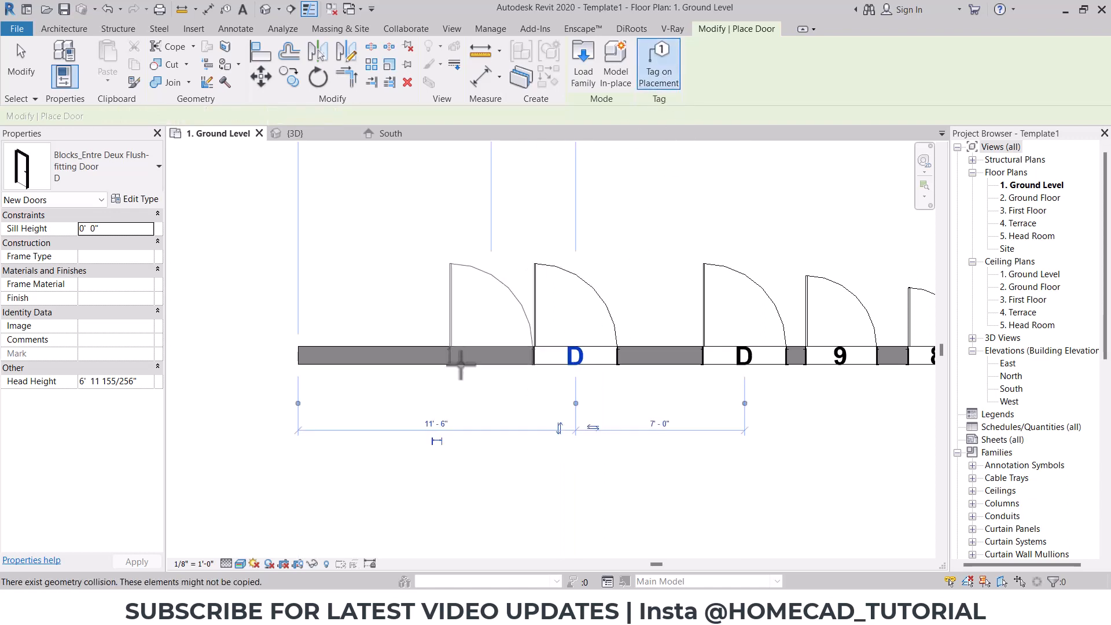
pyautogui.click(435, 359)
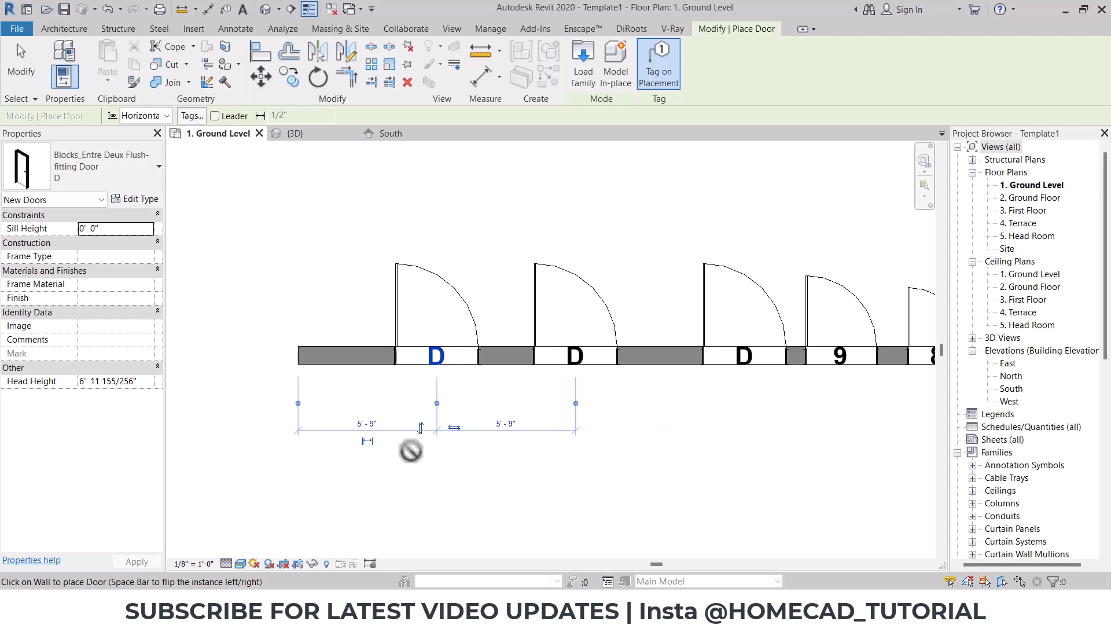
pyautogui.press('Escape')
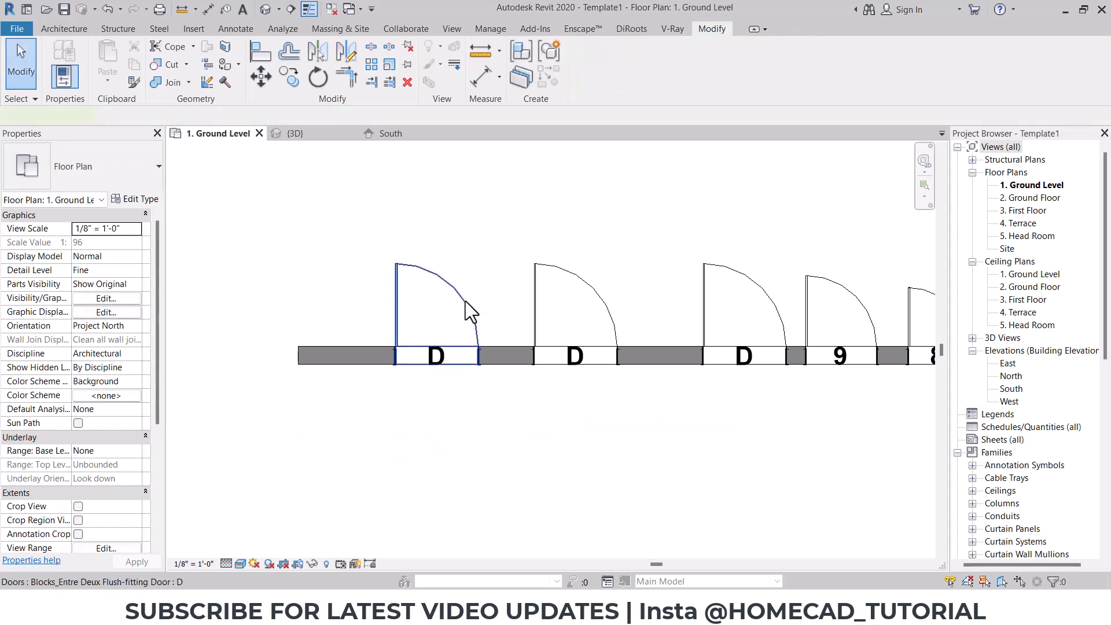
# Delete the two extra type D flush-fitting doors nearest the wall's free end
pyautogui.click(466, 301)
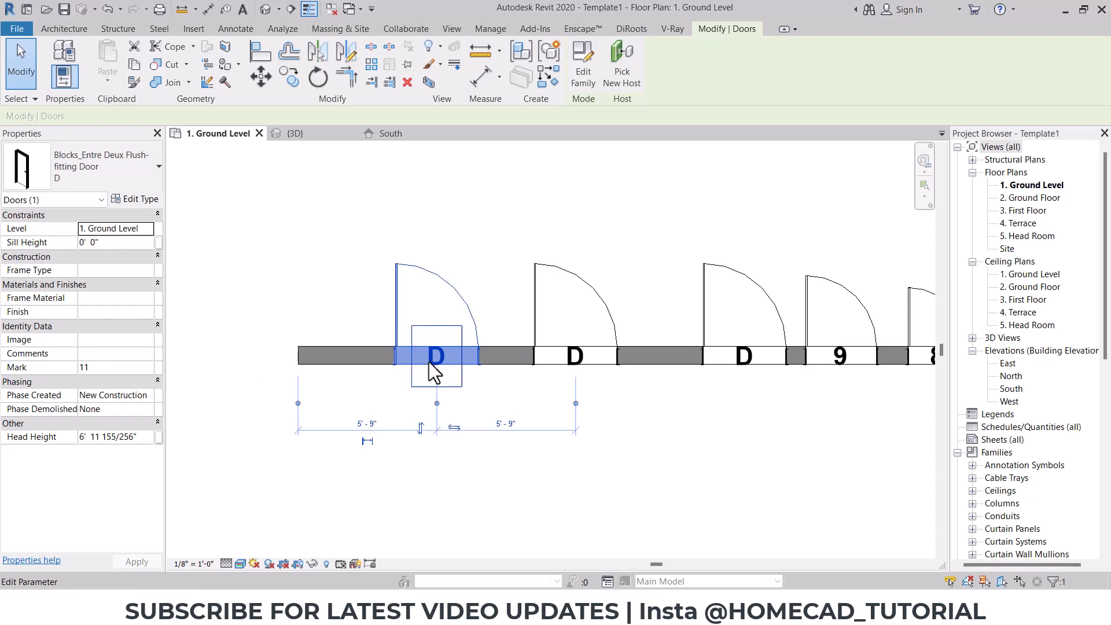
pyautogui.click(481, 318)
pyautogui.click(464, 311)
pyautogui.press('Delete')
pyautogui.click(539, 291)
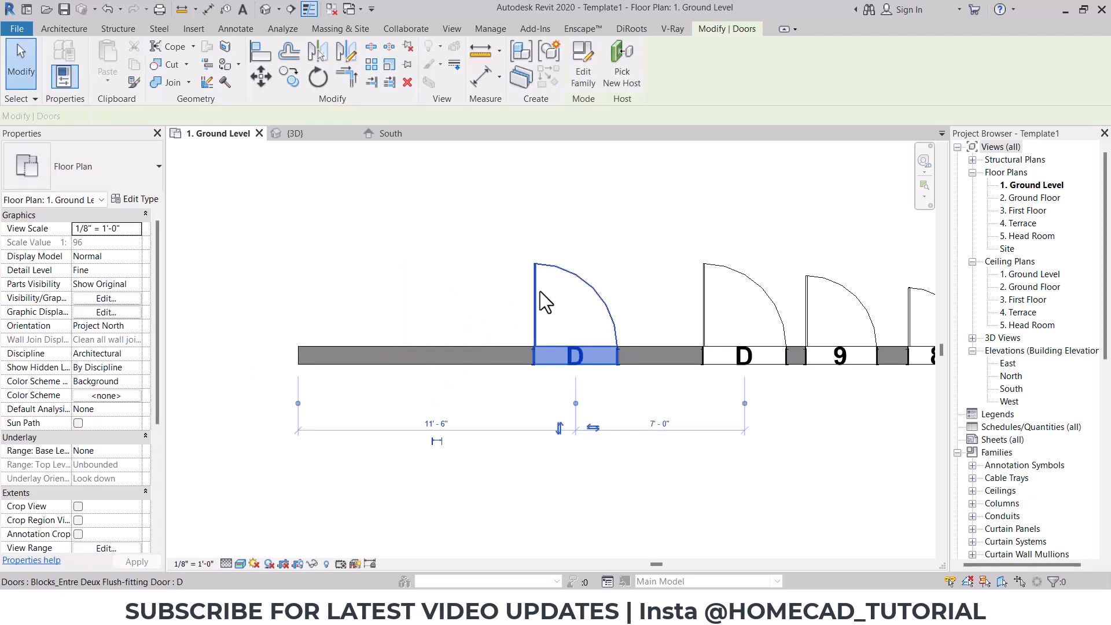
pyautogui.moveTo(570, 323); pyautogui.dragTo(429, 332, button='middle')
pyautogui.press('Delete')
# Set the Type Mark of the flush-fitting door tagged 9 to D1
pyautogui.moveTo(684, 360); pyautogui.dragTo(387, 355, button='middle')
pyautogui.click(417, 300)
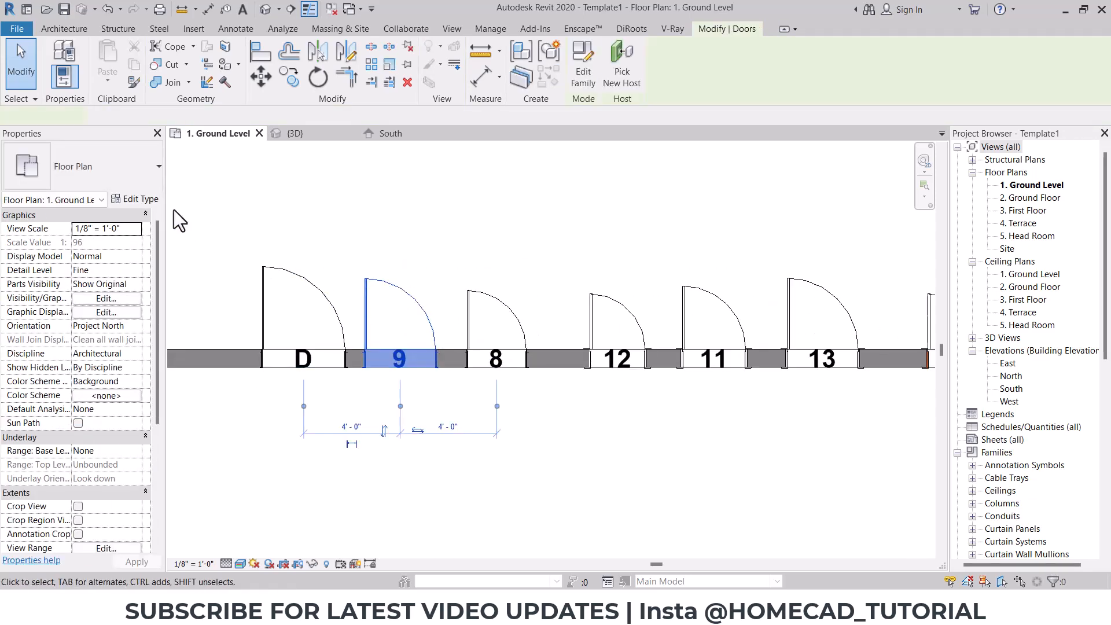
pyautogui.click(131, 199)
pyautogui.scroll(-10, 401, 275)
pyautogui.click(569, 443)
pyautogui.press('BackSpace')
pyautogui.write('D1')
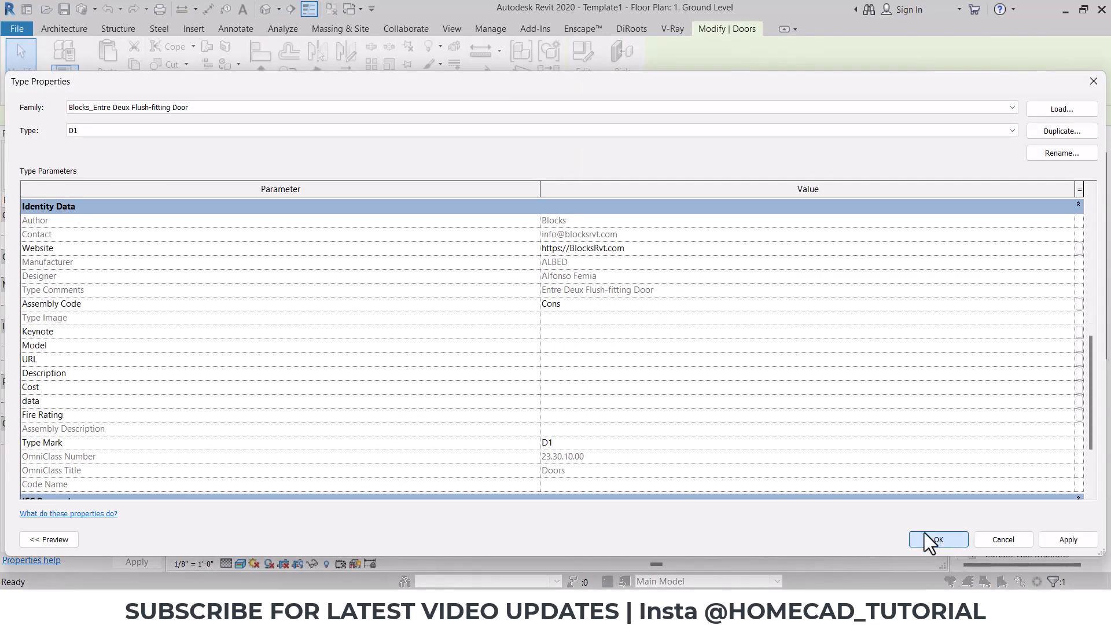
pyautogui.click(938, 539)
# Set the Type Mark of the flush-fitting door tagged 8 to D2
pyautogui.click(503, 330)
pyautogui.click(134, 199)
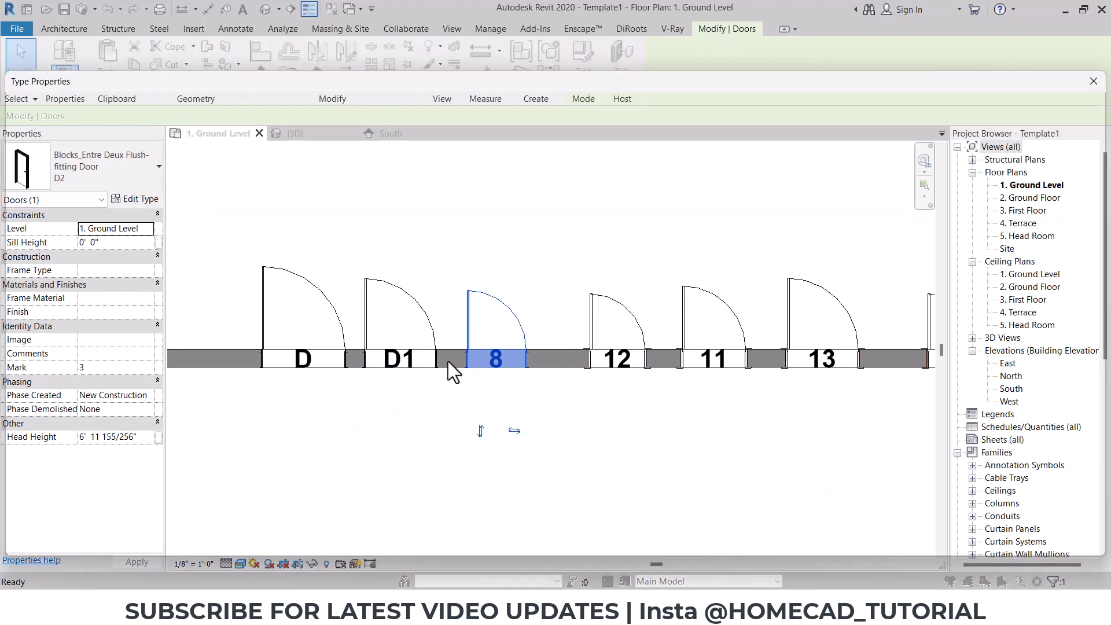
pyautogui.write('D2')
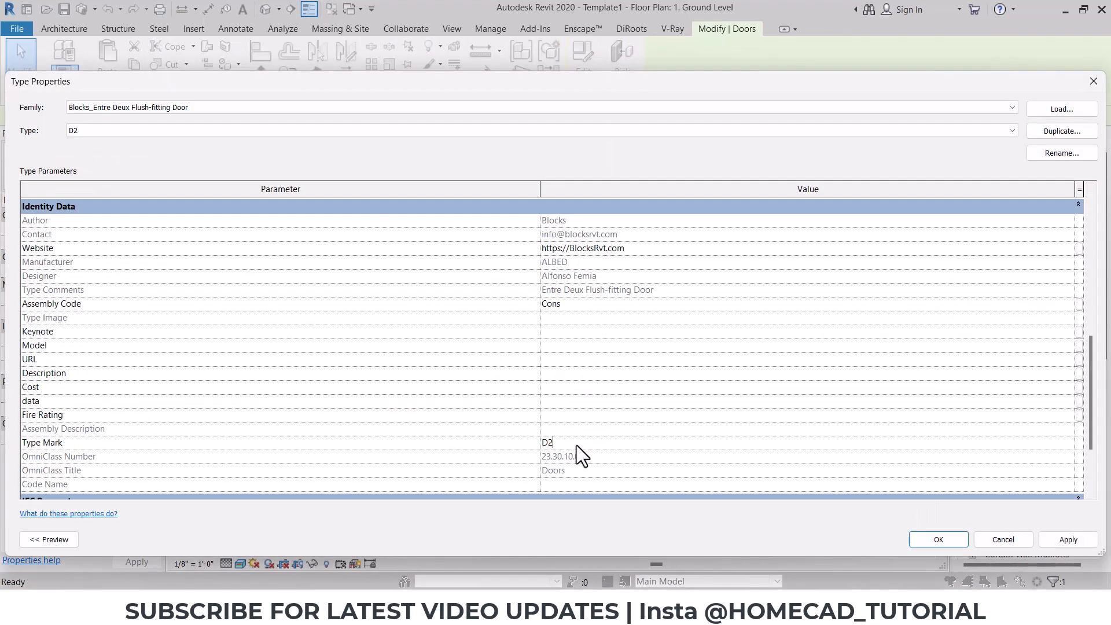
pyautogui.click(920, 540)
# Stretch the wall's end beyond the Prima Hinge doors outward to a wall length of about 75' 6"
pyautogui.moveTo(411, 384); pyautogui.dragTo(470, 409, button='middle')
pyautogui.moveTo(724, 426); pyautogui.dragTo(501, 414, button='middle')
pyautogui.scroll(-3, 502, 413)
pyautogui.moveTo(571, 397); pyautogui.dragTo(485, 388, button='middle')
pyautogui.moveTo(354, 306); pyautogui.dragTo(853, 424)
pyautogui.scroll(2, 377, 273)
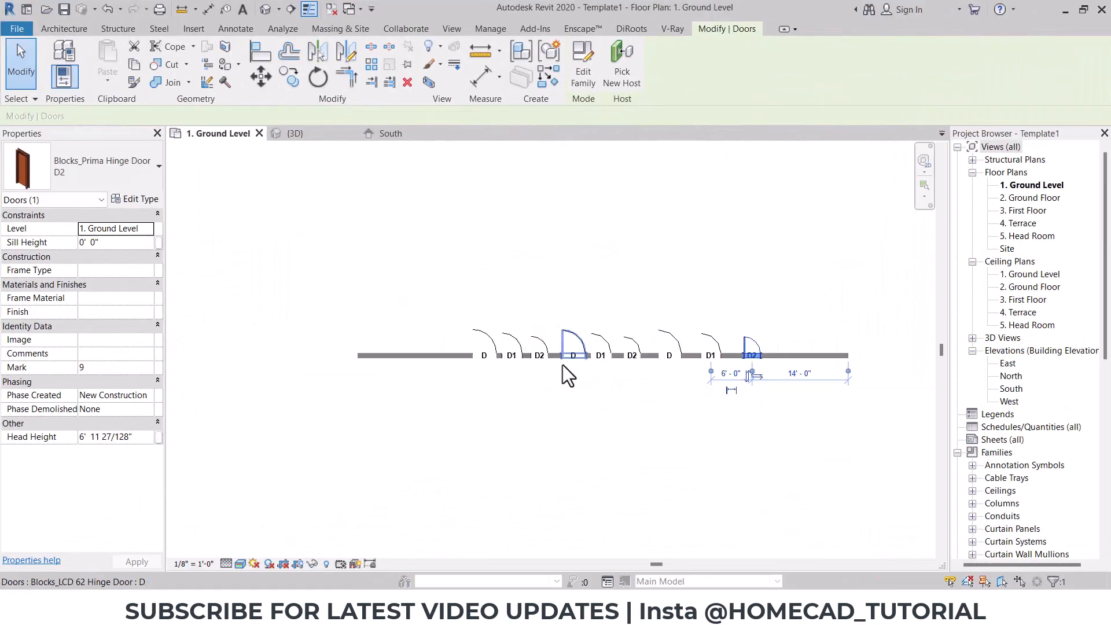
pyautogui.click(422, 350)
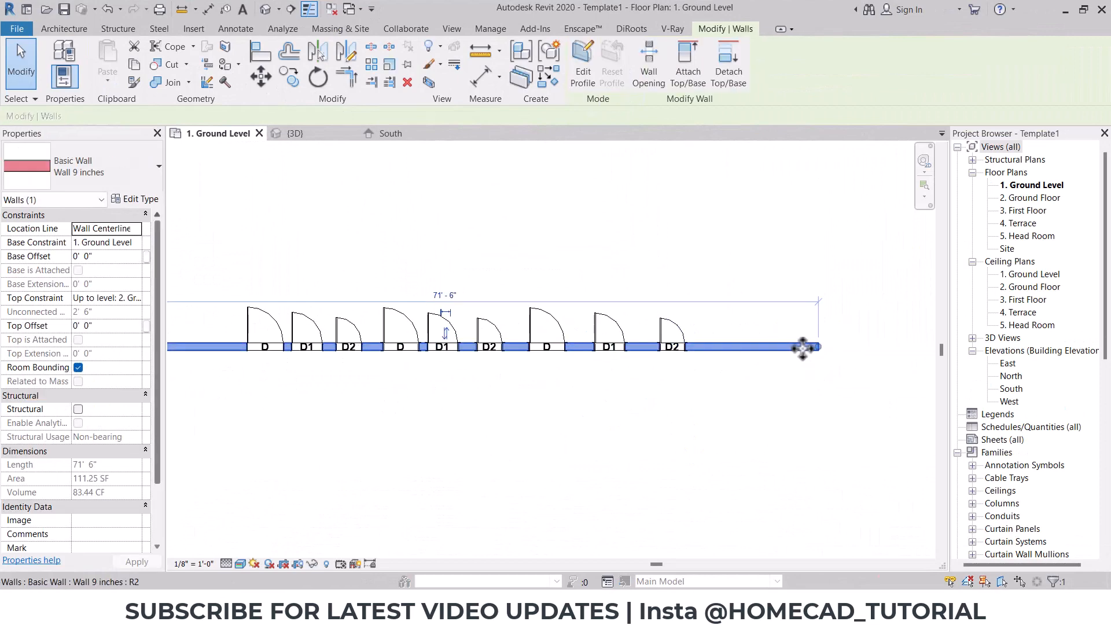
pyautogui.moveTo(817, 346); pyautogui.dragTo(860, 346)
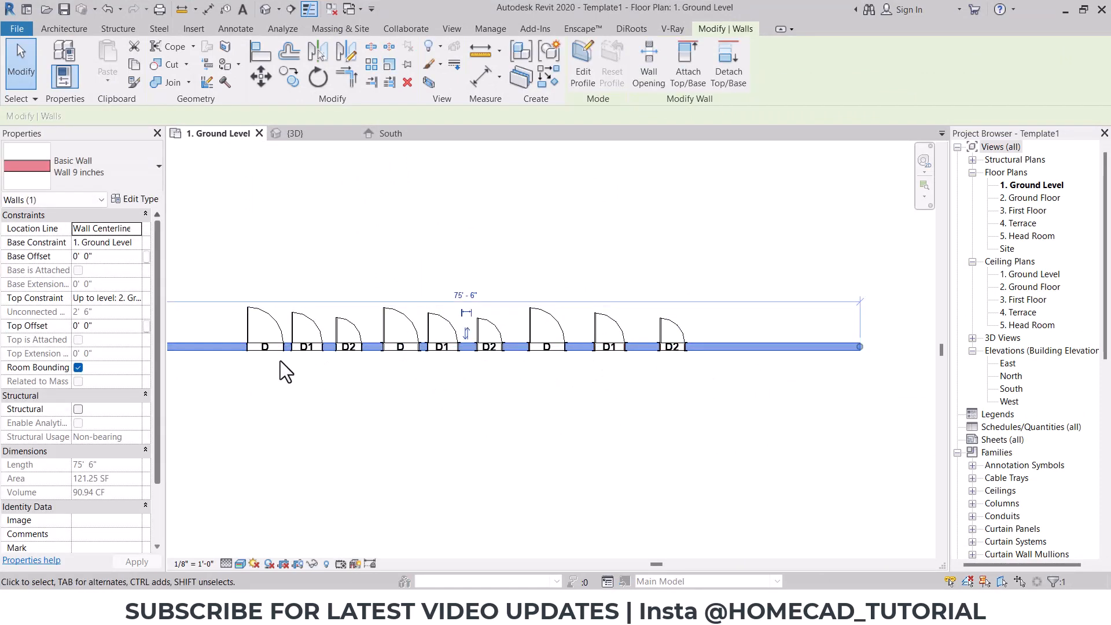
# Check which door families and types are available for the type D Prima Hinge door
pyautogui.click(553, 333)
pyautogui.click(124, 186)
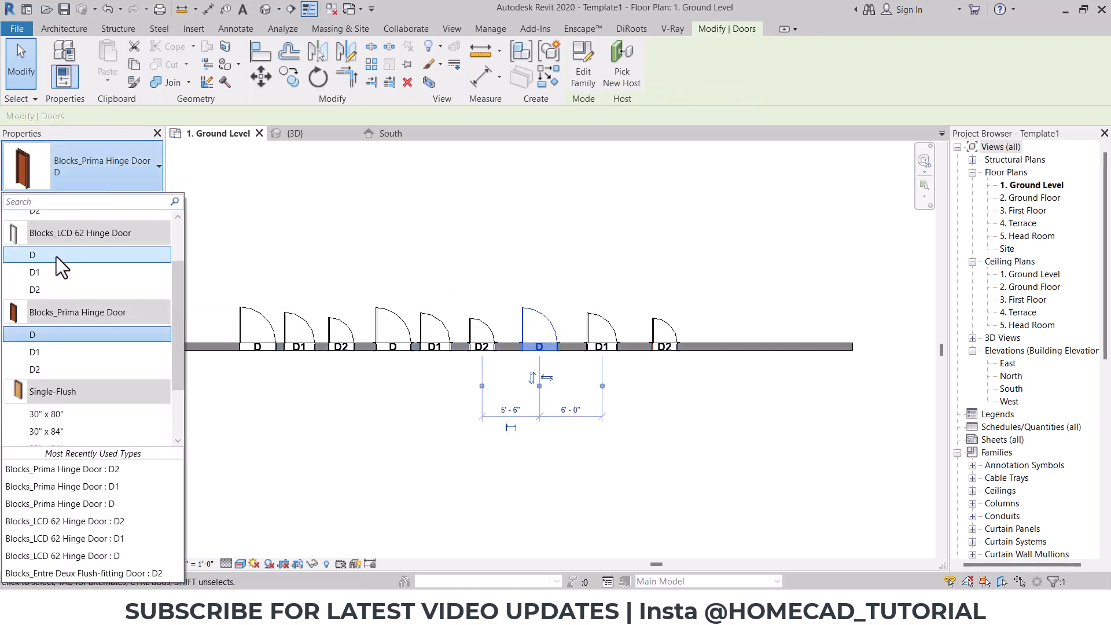
pyautogui.scroll(2, 57, 256)
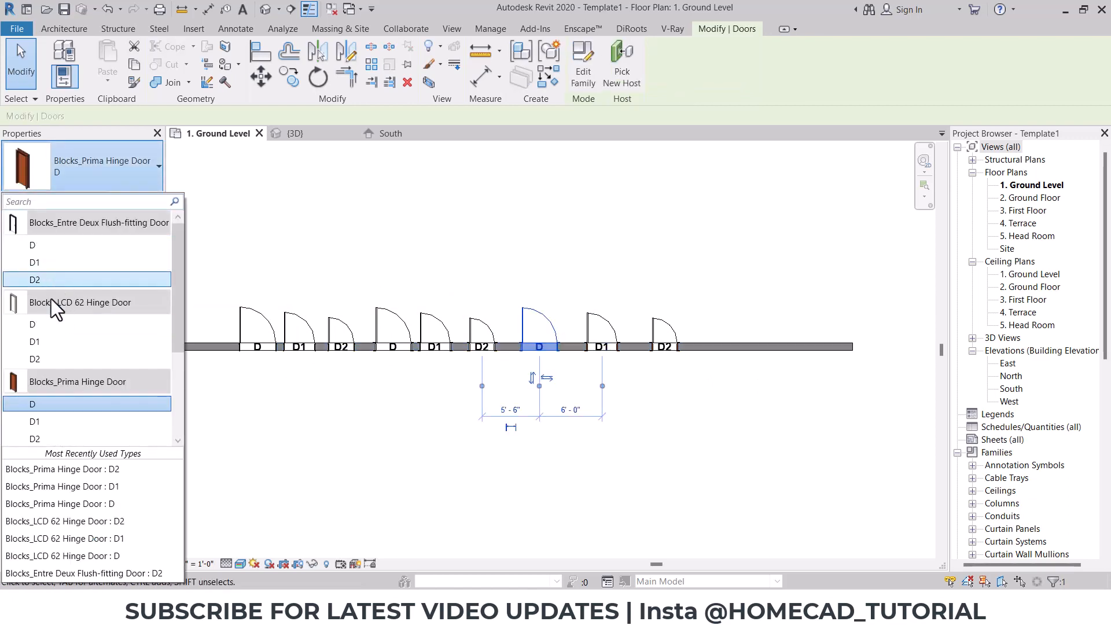
pyautogui.scroll(-2, 55, 345)
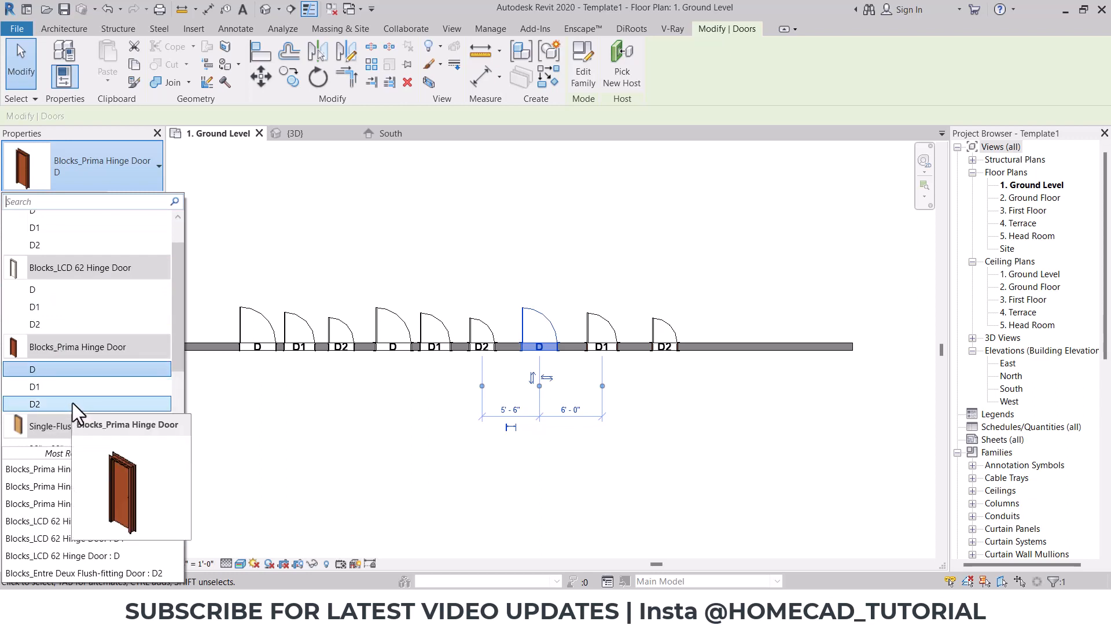
pyautogui.scroll(2, 71, 358)
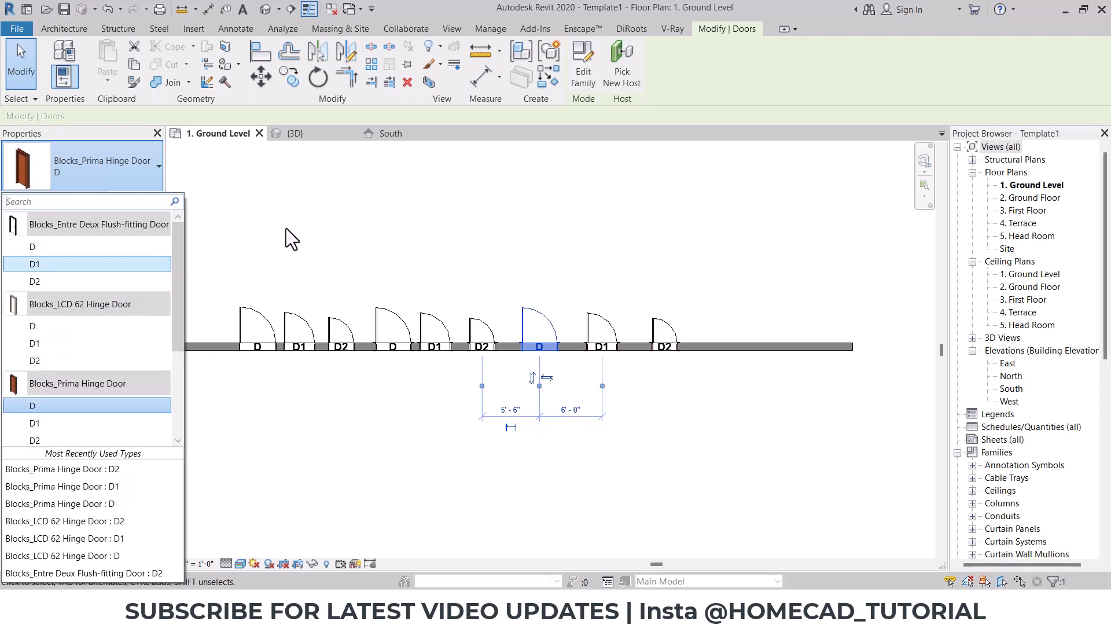
pyautogui.click(269, 202)
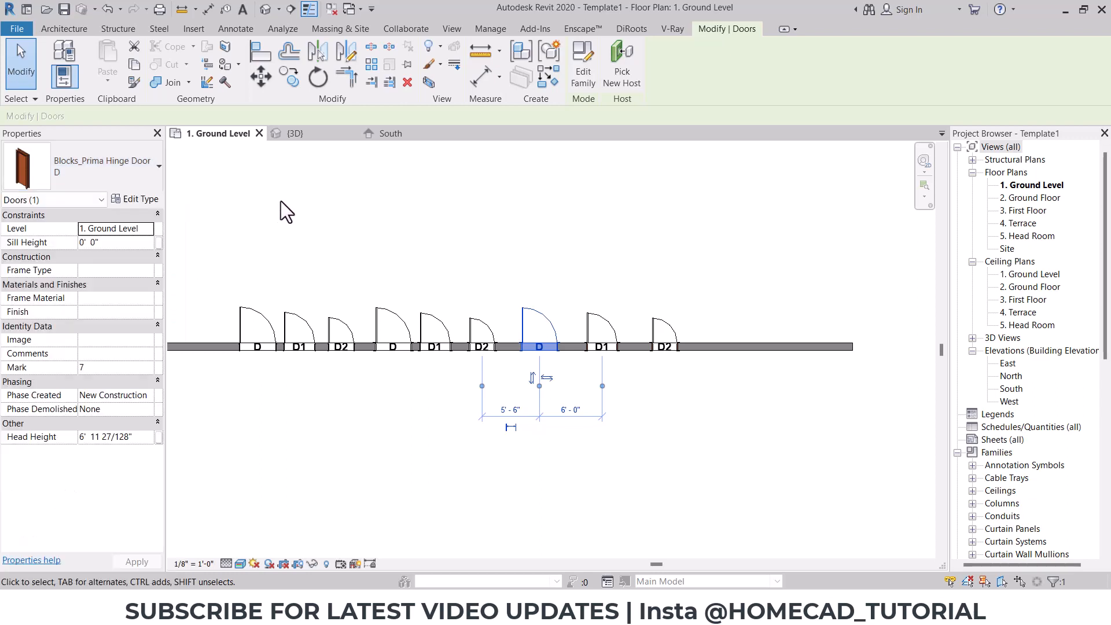
pyautogui.click(503, 269)
# Load Blocks_Hinge Glass Door.rfa from the Doors folder and place it in the wall, centred 11' 0" from the free end
pyautogui.click(502, 608)
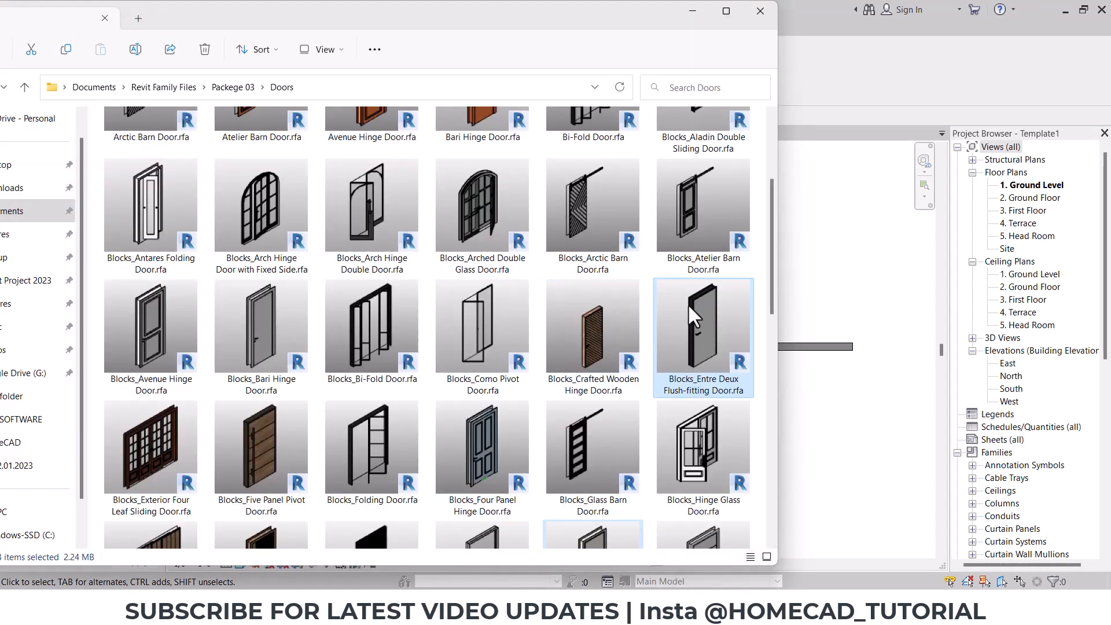
pyautogui.moveTo(773, 283); pyautogui.dragTo(842, 280)
pyautogui.scroll(-3, 686, 262)
pyautogui.click(685, 262)
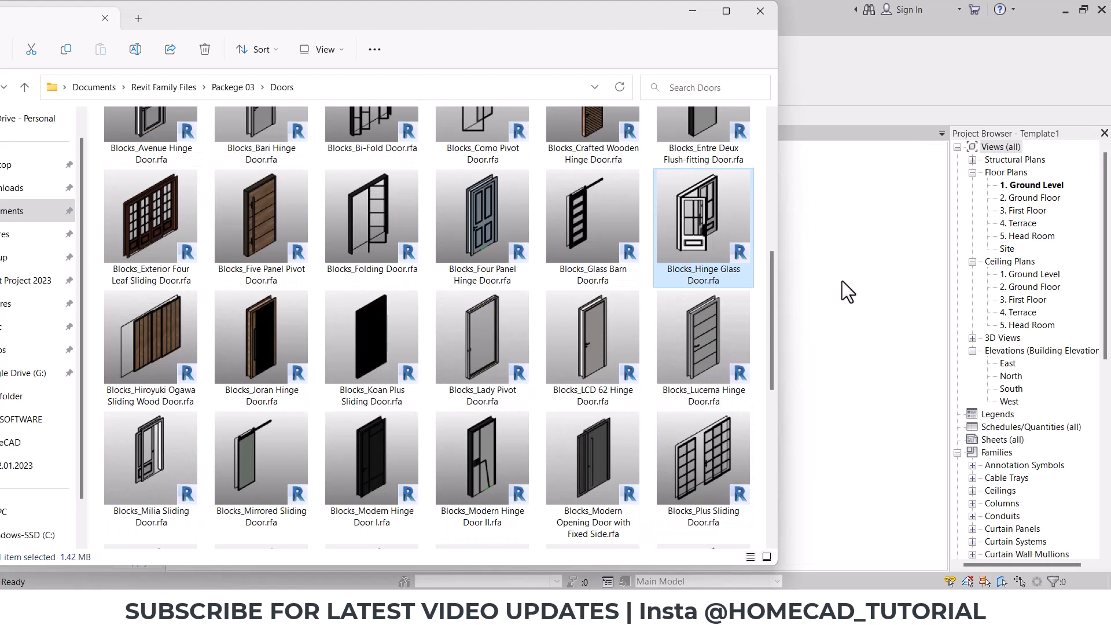
pyautogui.click(692, 14)
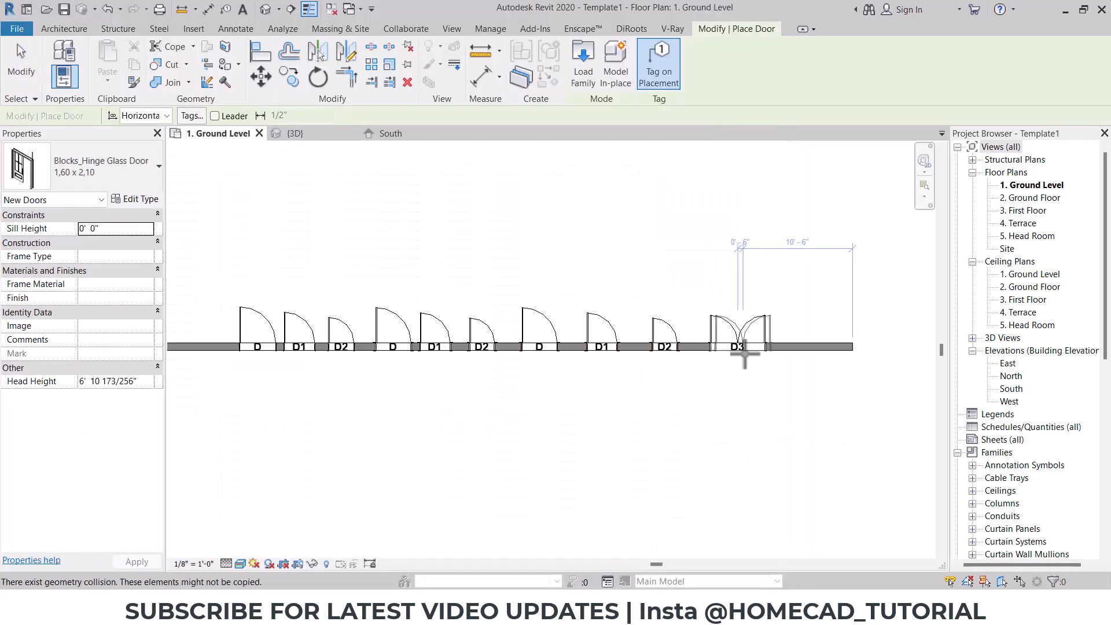
pyautogui.press('Escape')
# Rename the placed glass door's type 1,60 x 2,10 as MD
pyautogui.scroll(2, 758, 356)
pyautogui.click(721, 313)
pyautogui.click(139, 199)
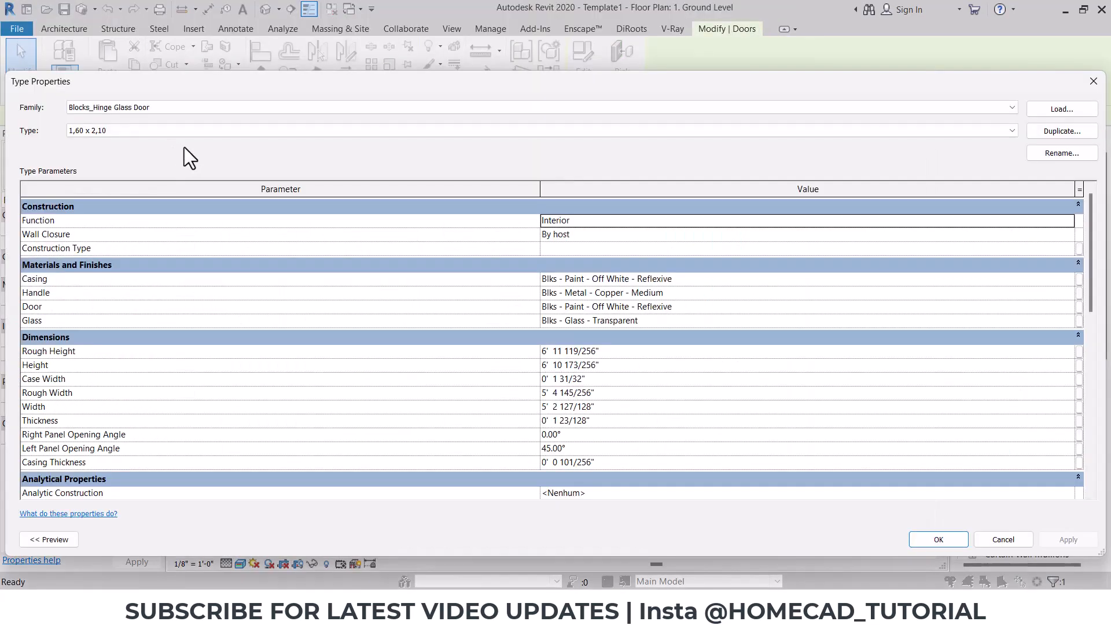
pyautogui.press('Escape')
pyautogui.click(122, 168)
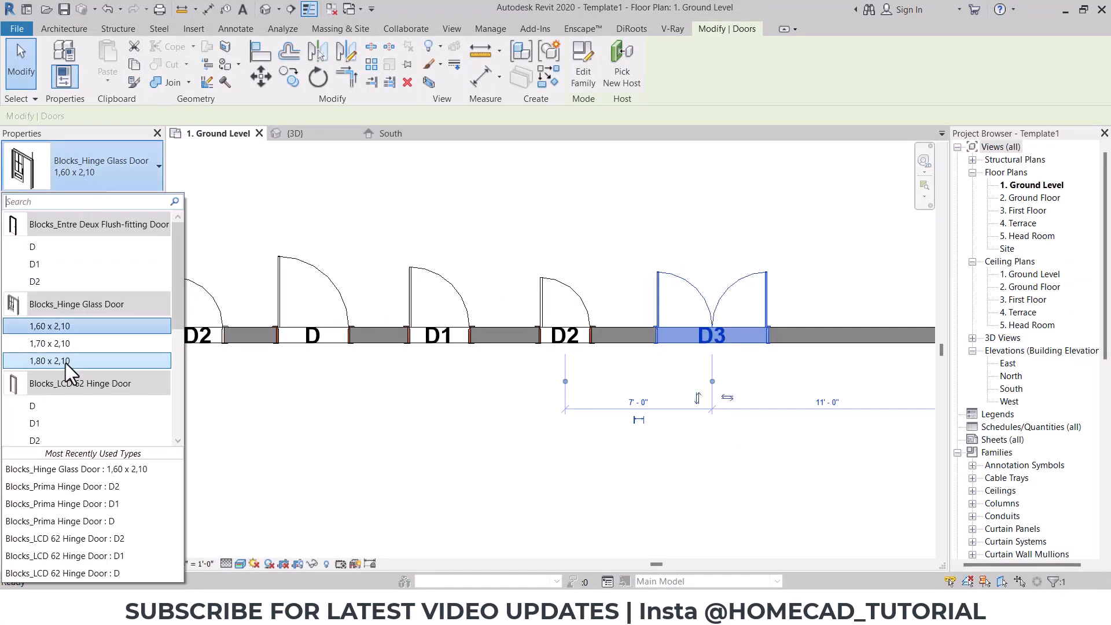
pyautogui.click(99, 174)
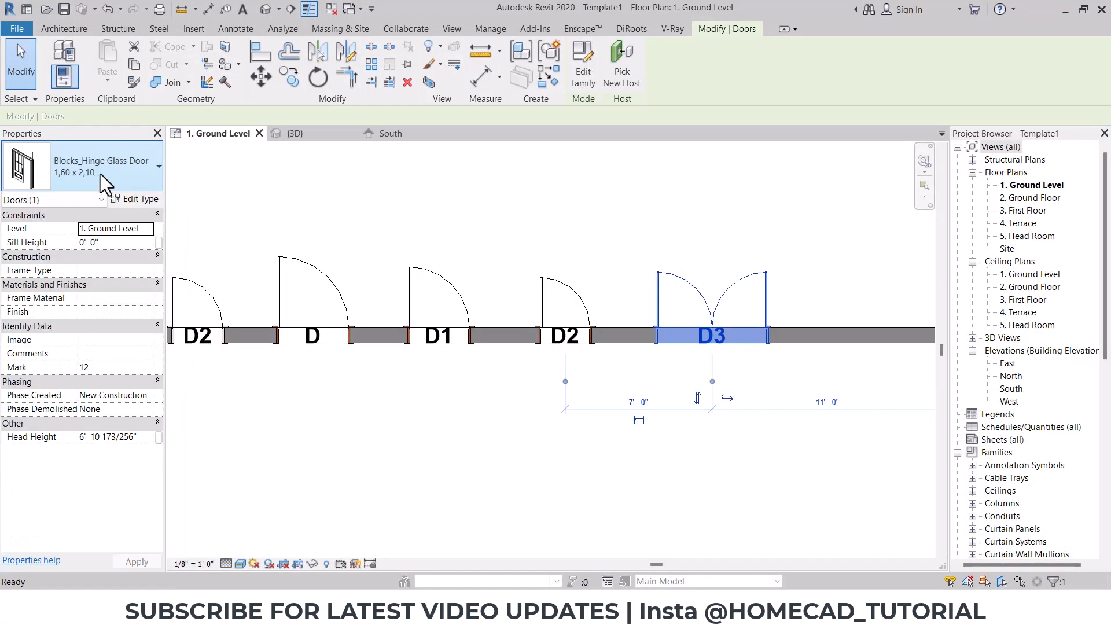
pyautogui.click(131, 196)
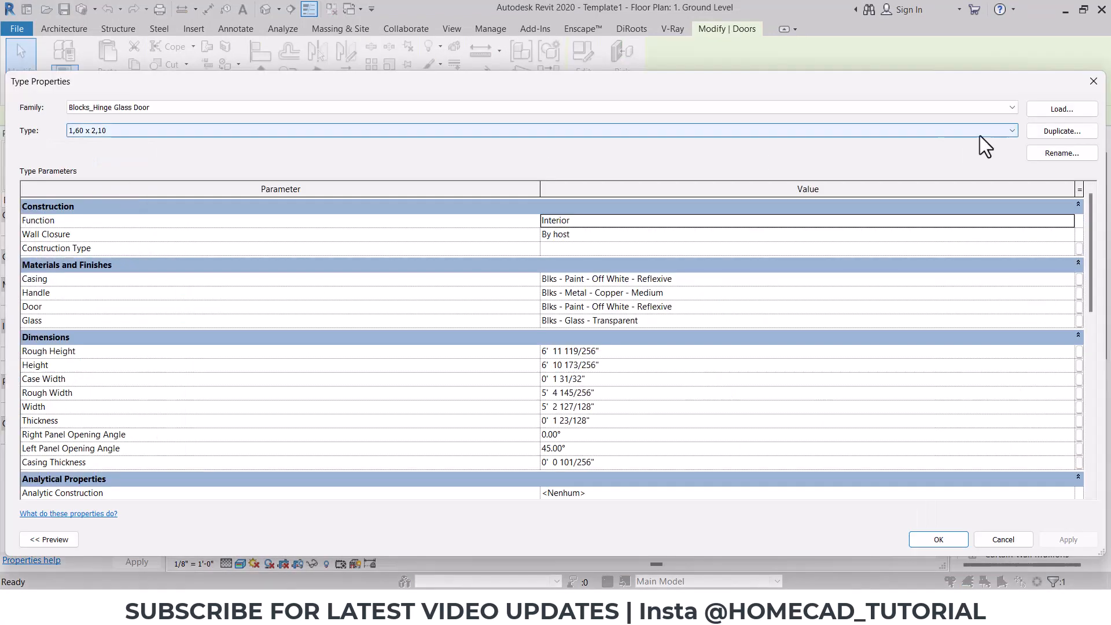
pyautogui.click(1054, 155)
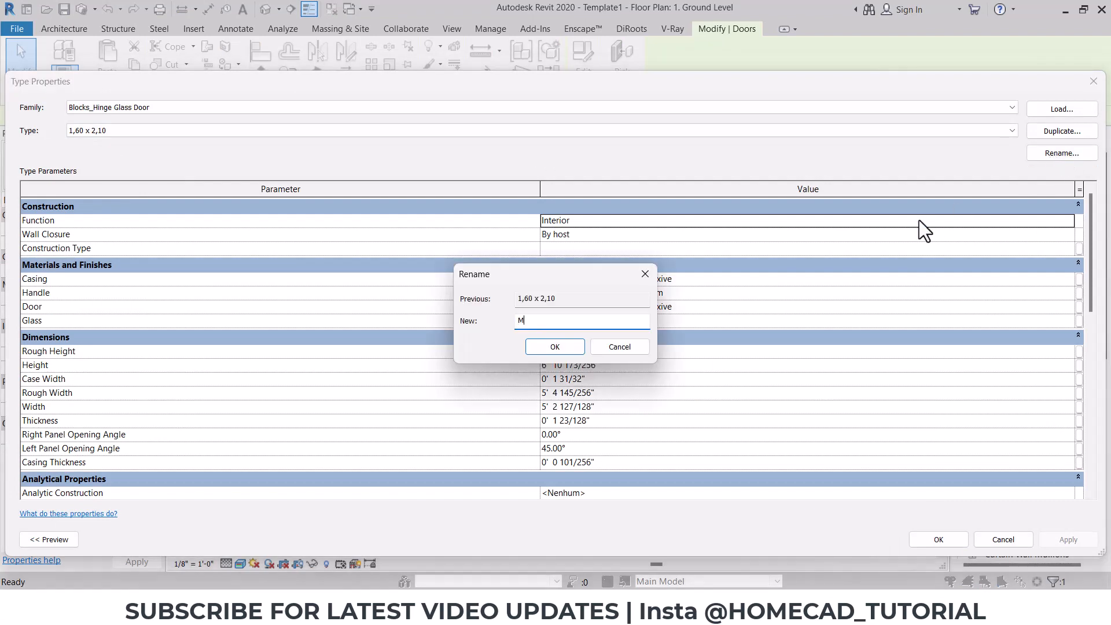
pyautogui.click(540, 348)
# Set type MD's Rough Height to 7', Rough Width to 4' and Type Mark to MD
pyautogui.click(631, 350)
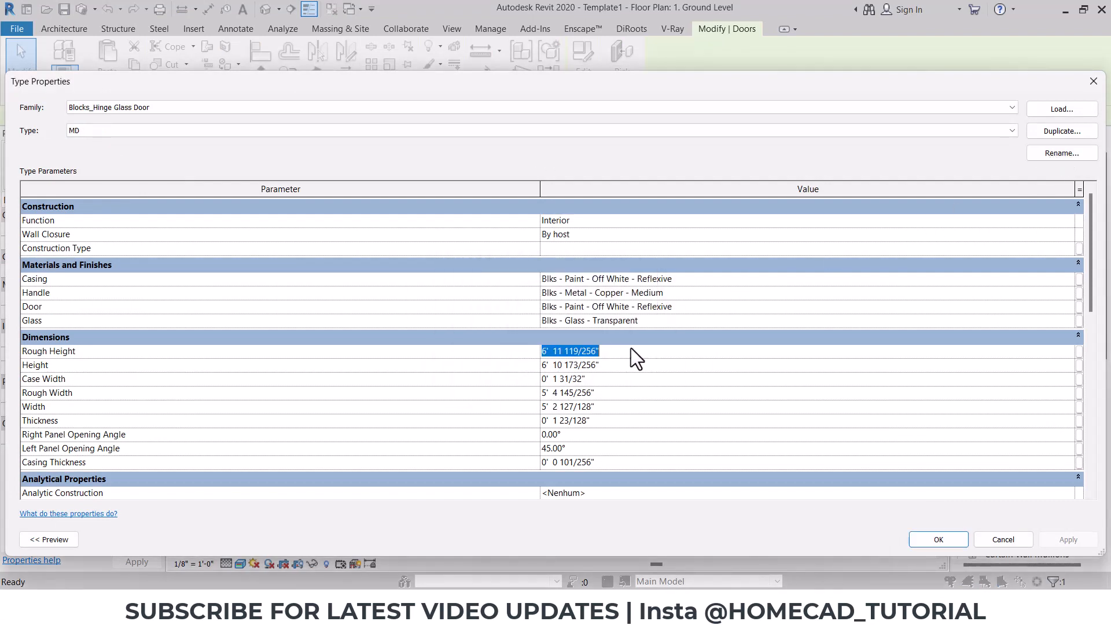
pyautogui.write("7'")
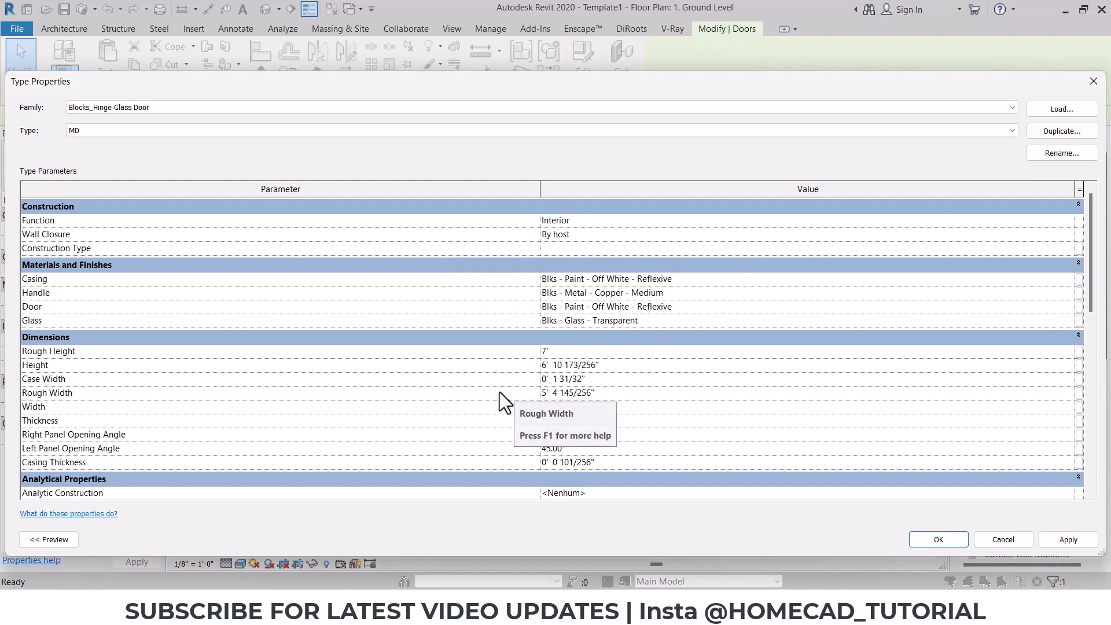
pyautogui.click(619, 394)
pyautogui.write("4'")
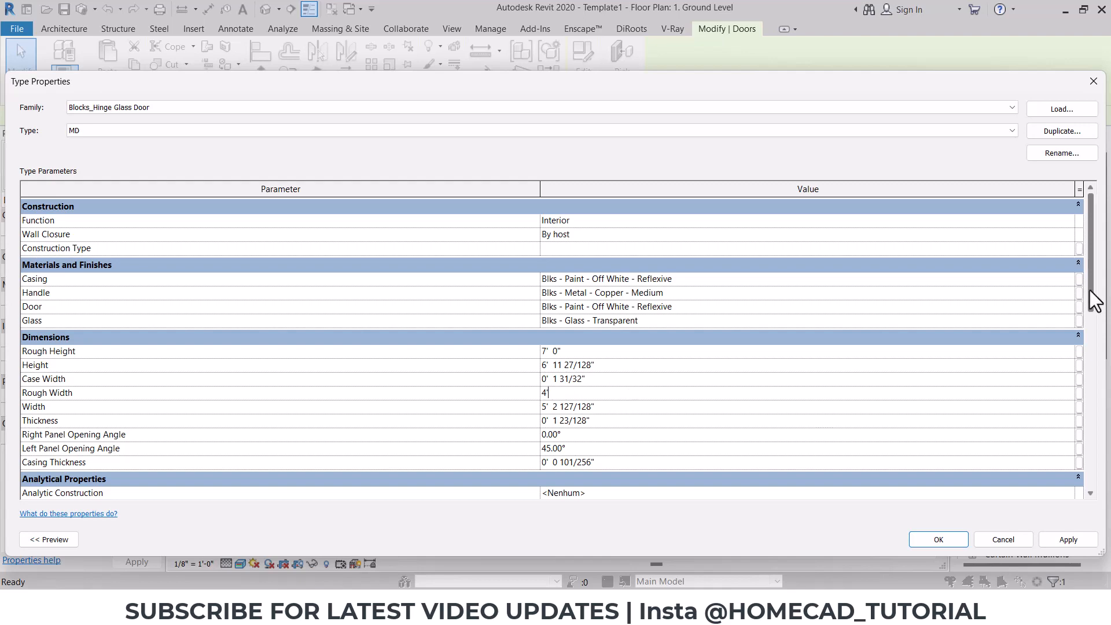
pyautogui.moveTo(1092, 300); pyautogui.dragTo(1084, 431)
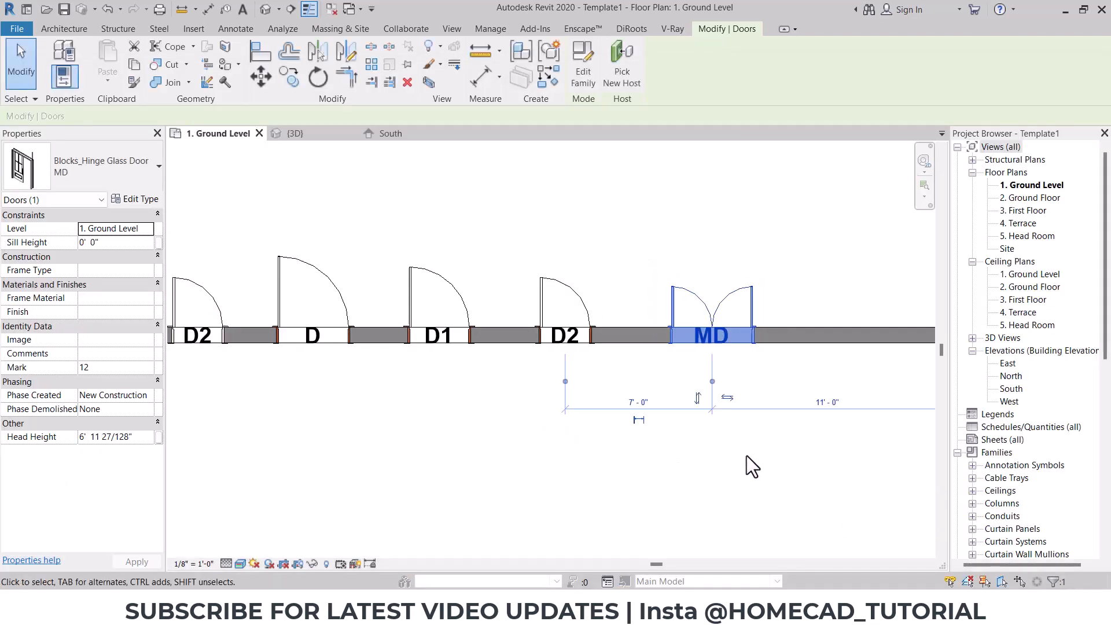
pyautogui.click(746, 456)
pyautogui.moveTo(812, 462); pyautogui.dragTo(675, 486, button='middle')
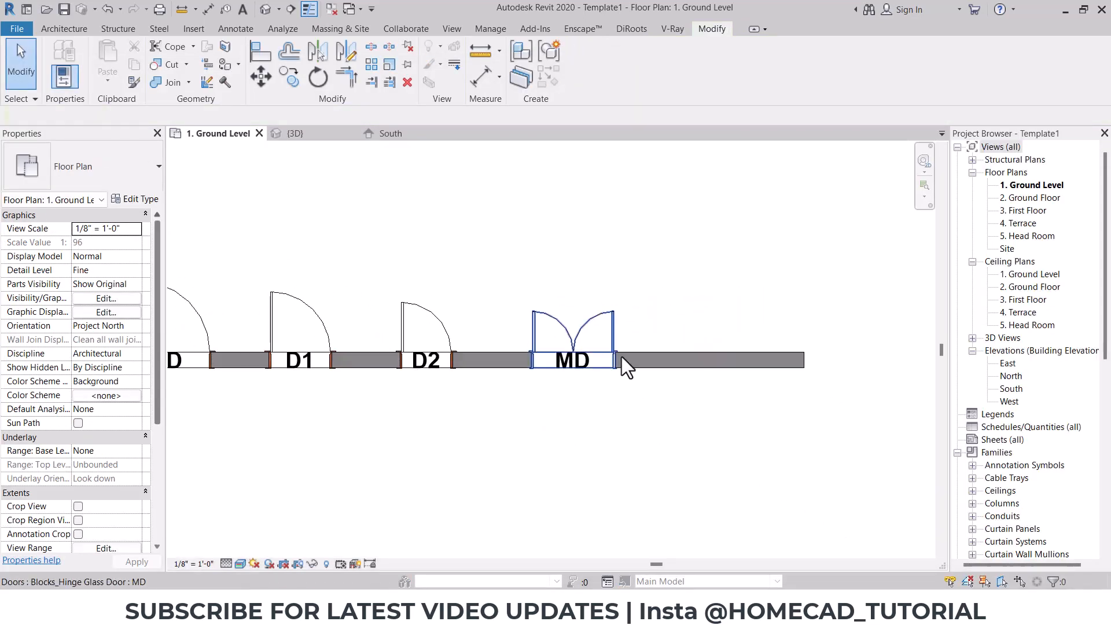
pyautogui.scroll(1, 620, 347)
pyautogui.click(619, 331)
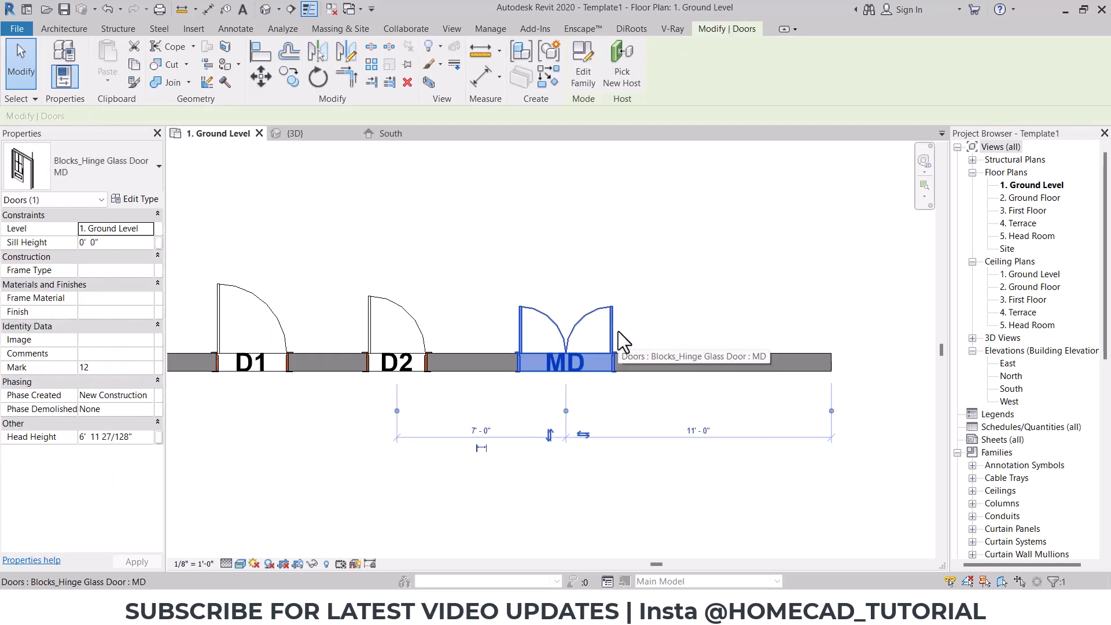
pyautogui.click(67, 164)
pyautogui.click(321, 217)
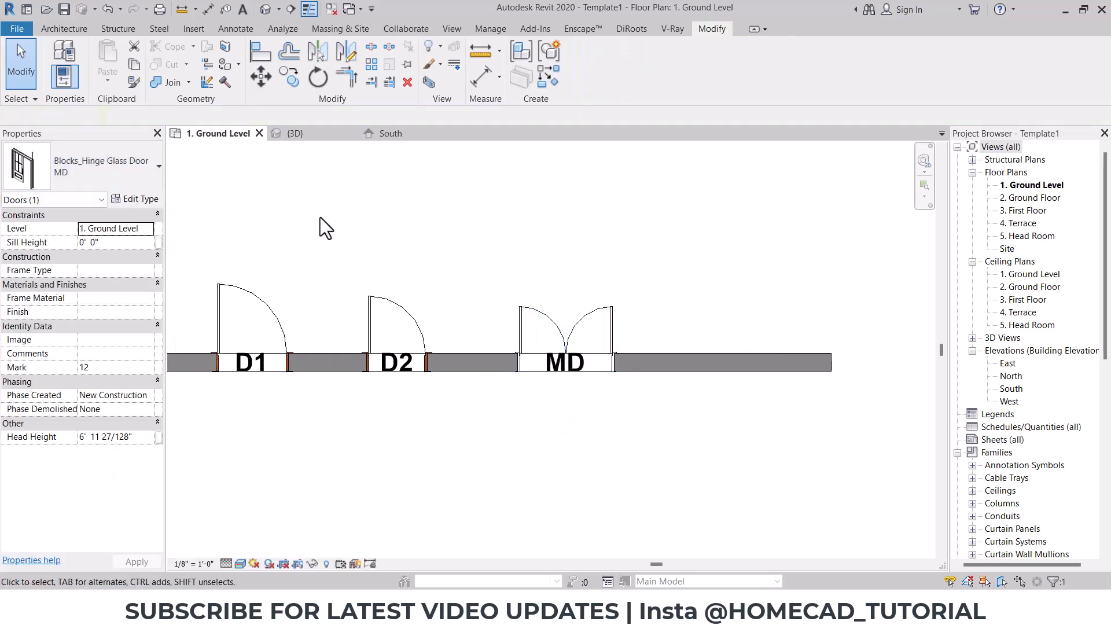
# Move the wall with all its doors about 6' straight down in the plan
pyautogui.scroll(-3, 501, 345)
pyautogui.moveTo(503, 347); pyautogui.dragTo(728, 367, button='middle')
pyautogui.scroll(-2, 464, 386)
pyautogui.moveTo(464, 386); pyautogui.dragTo(511, 362, button='middle')
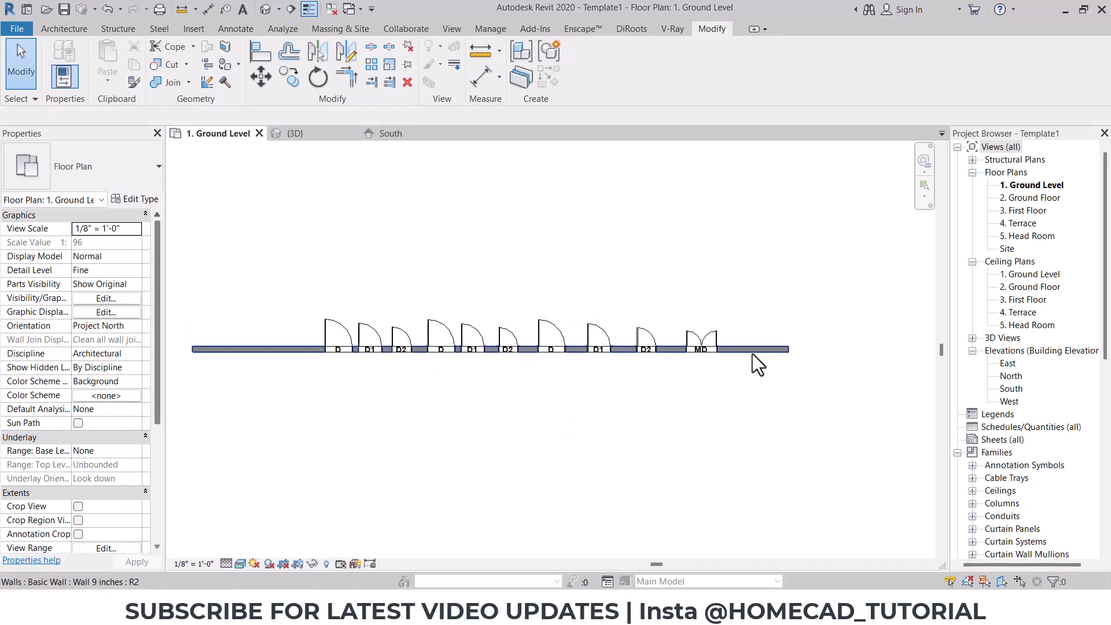
pyautogui.click(753, 352)
pyautogui.click(276, 77)
pyautogui.click(293, 351)
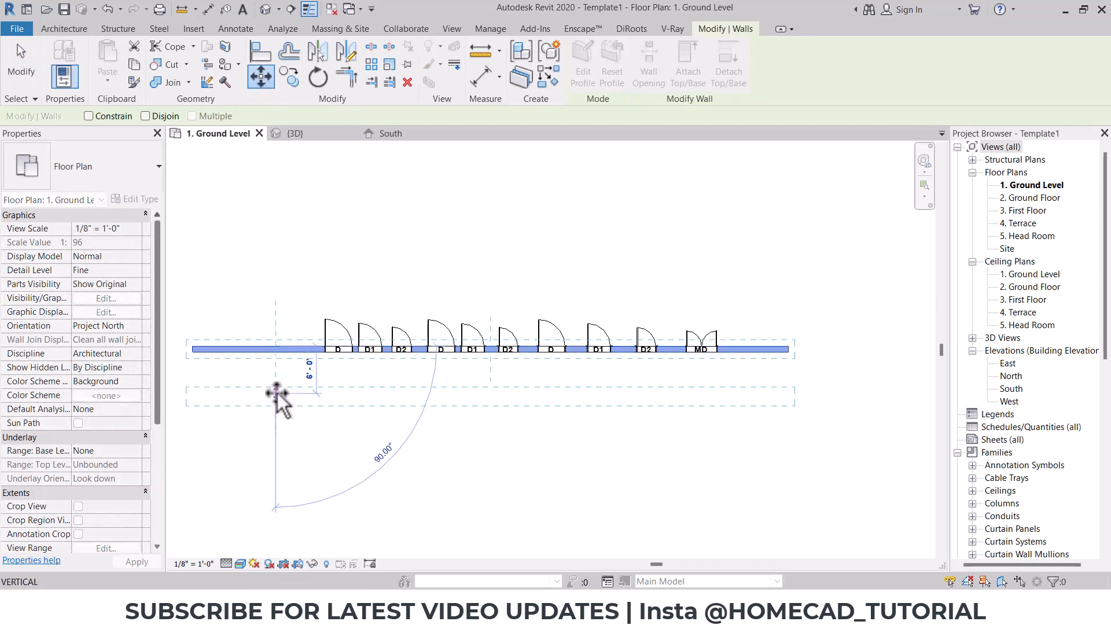
pyautogui.click(293, 401)
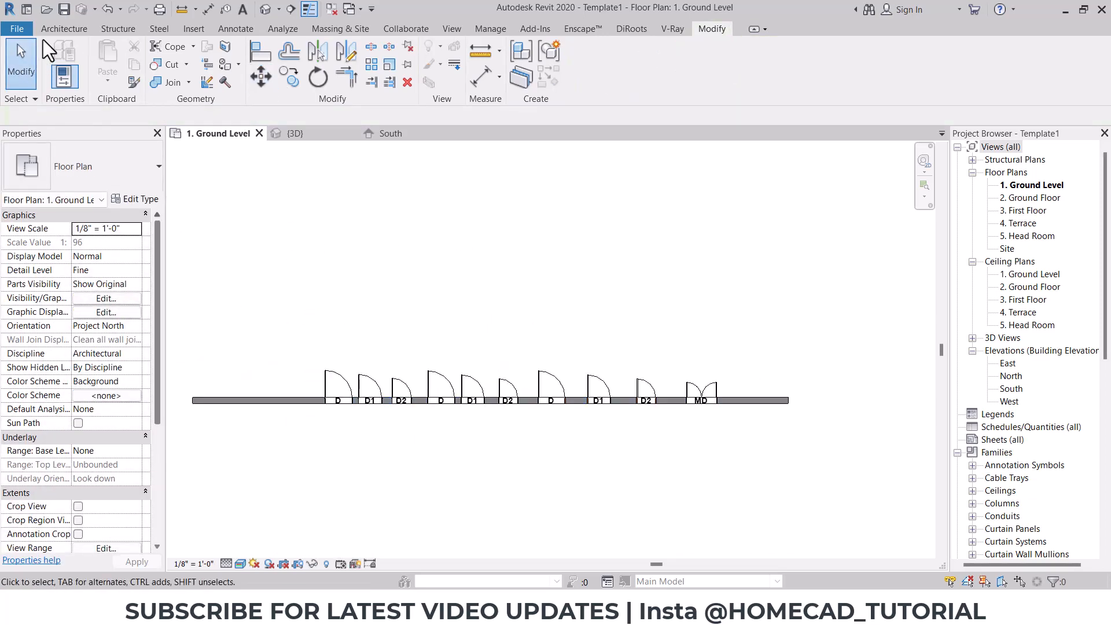
# Draw a second horizontal 9-inch wall about 73' 3" long above the door wall, ending level with that wall's far end
pyautogui.click(64, 28)
pyautogui.click(60, 57)
pyautogui.click(210, 248)
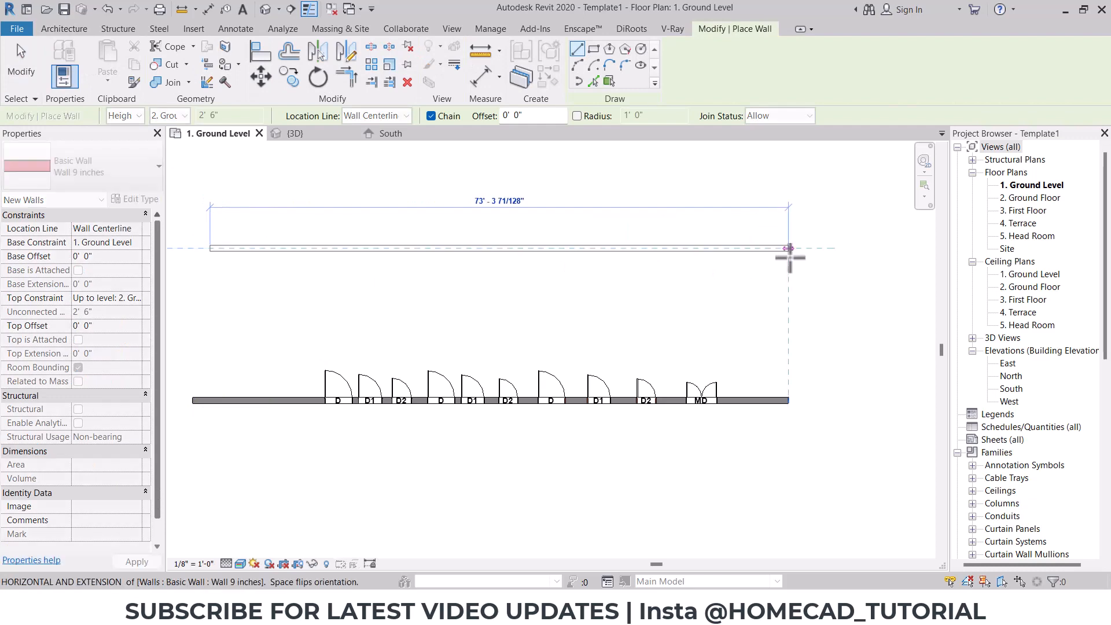
pyautogui.click(788, 248)
pyautogui.scroll(3, 476, 236)
pyautogui.press('Escape')
pyautogui.press('Escape')
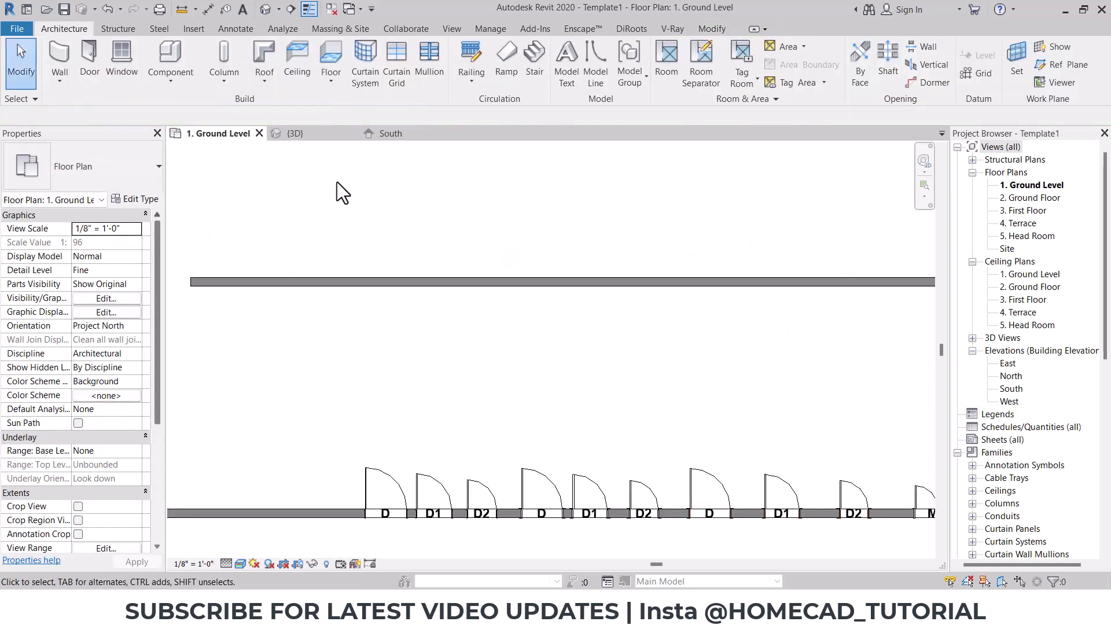
# Try to place a 34" x 36" Window-Casement-Double window near the left end of the new upper wall
pyautogui.click(110, 61)
pyautogui.click(98, 164)
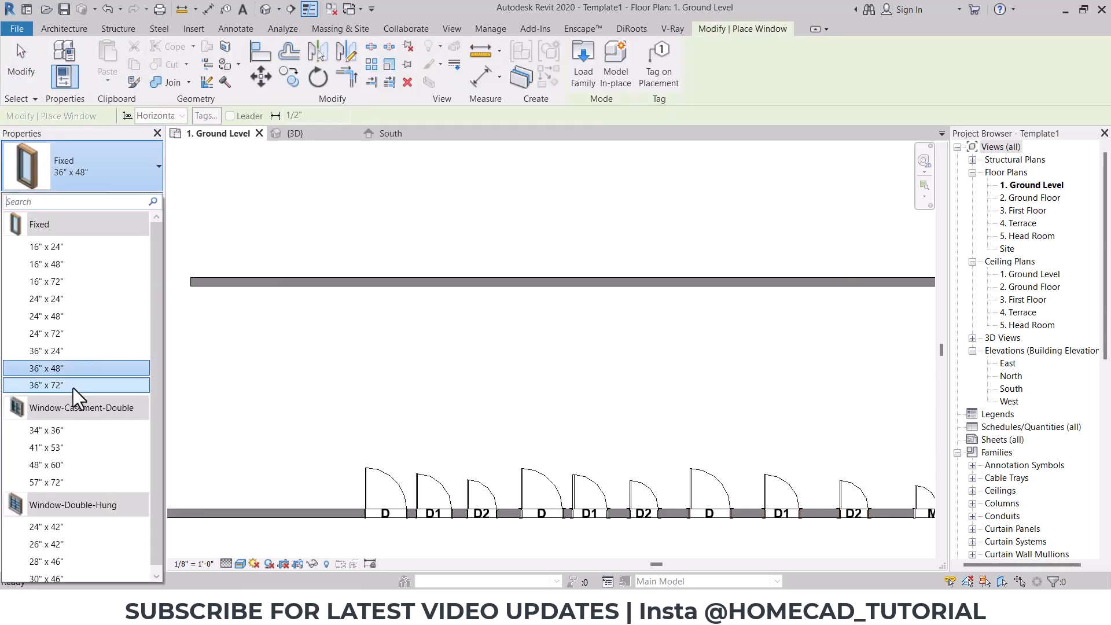
pyautogui.click(82, 429)
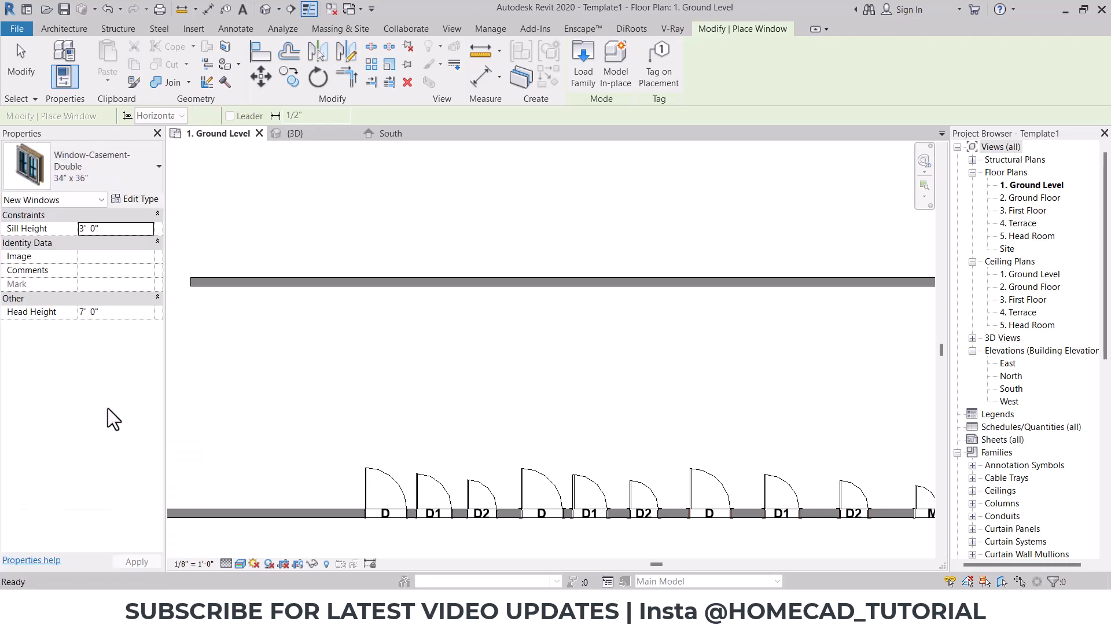
pyautogui.click(279, 277)
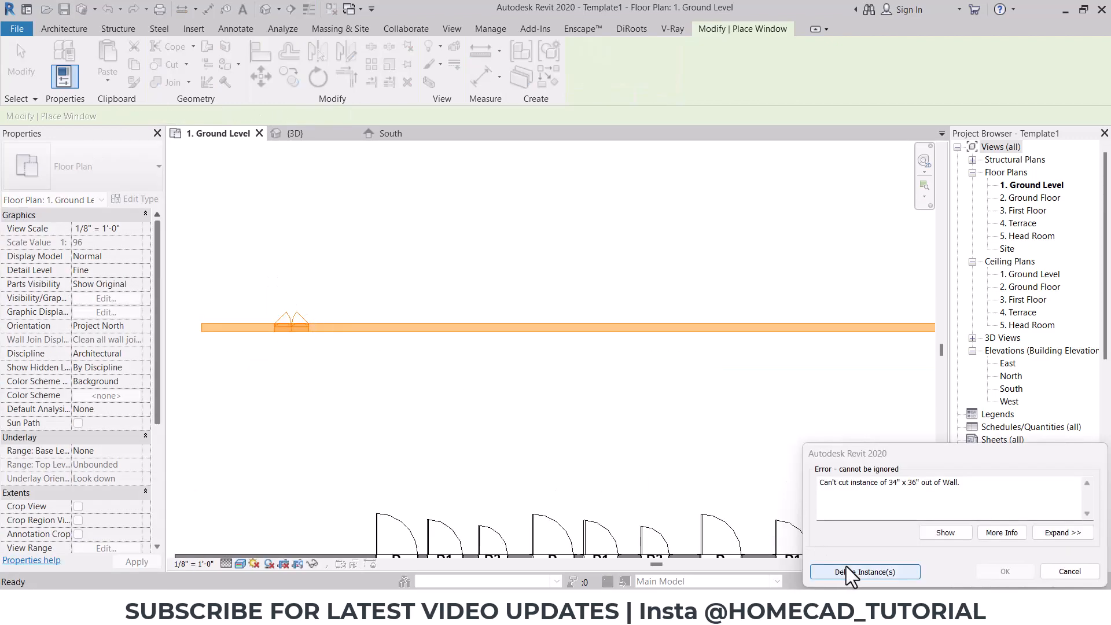
pyautogui.click(1070, 572)
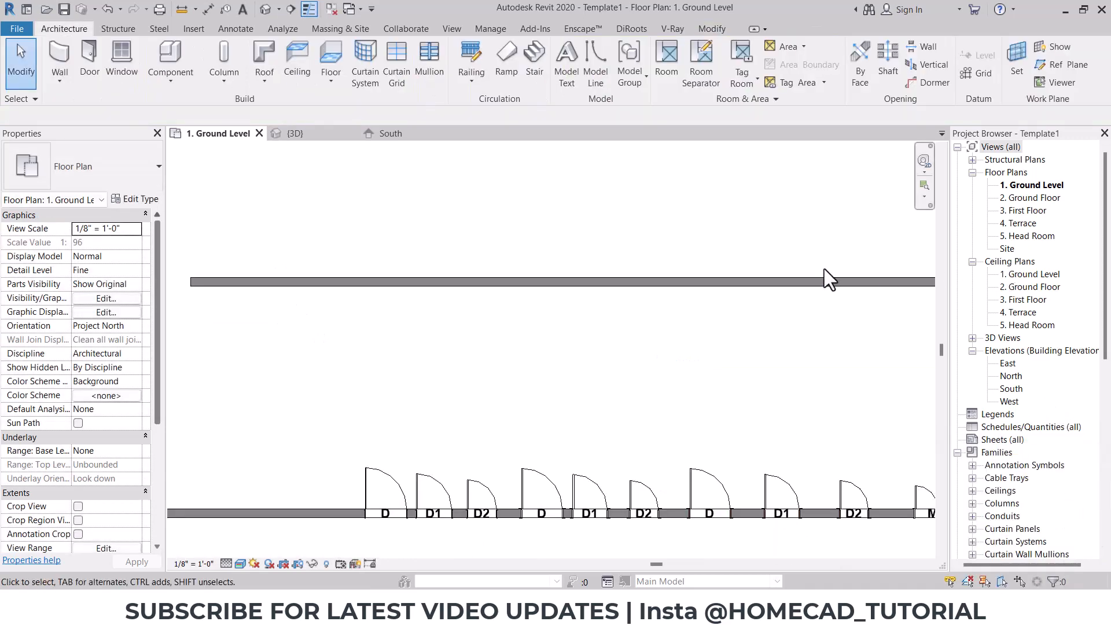
# Raise the upper wall's Top Constraint to a higher level
pyautogui.click(323, 282)
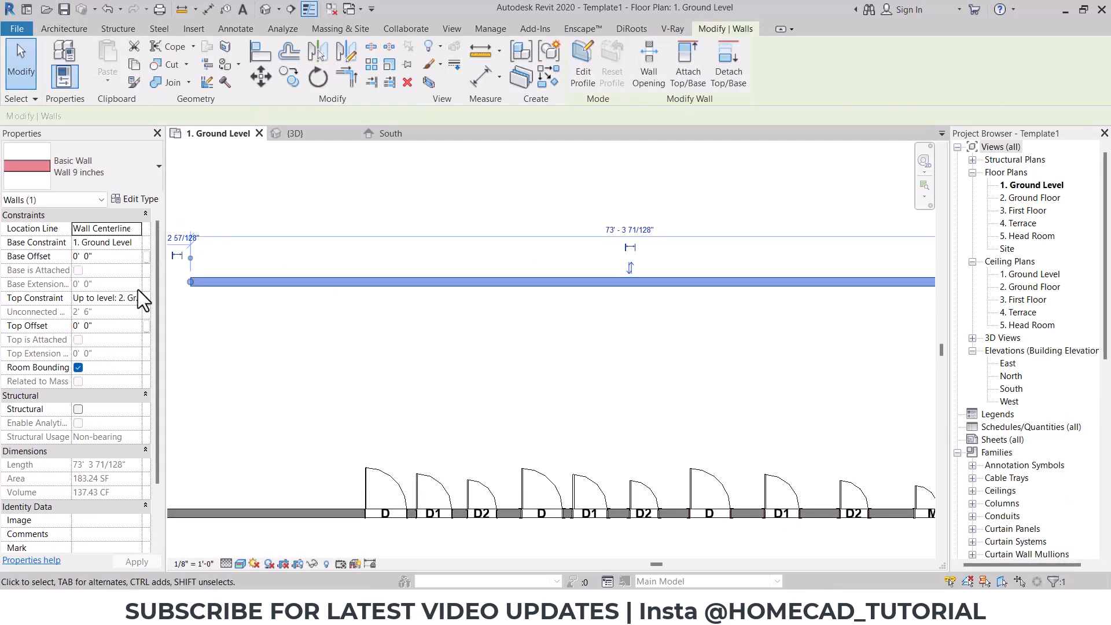
pyautogui.click(137, 298)
pyautogui.click(134, 347)
pyautogui.click(274, 249)
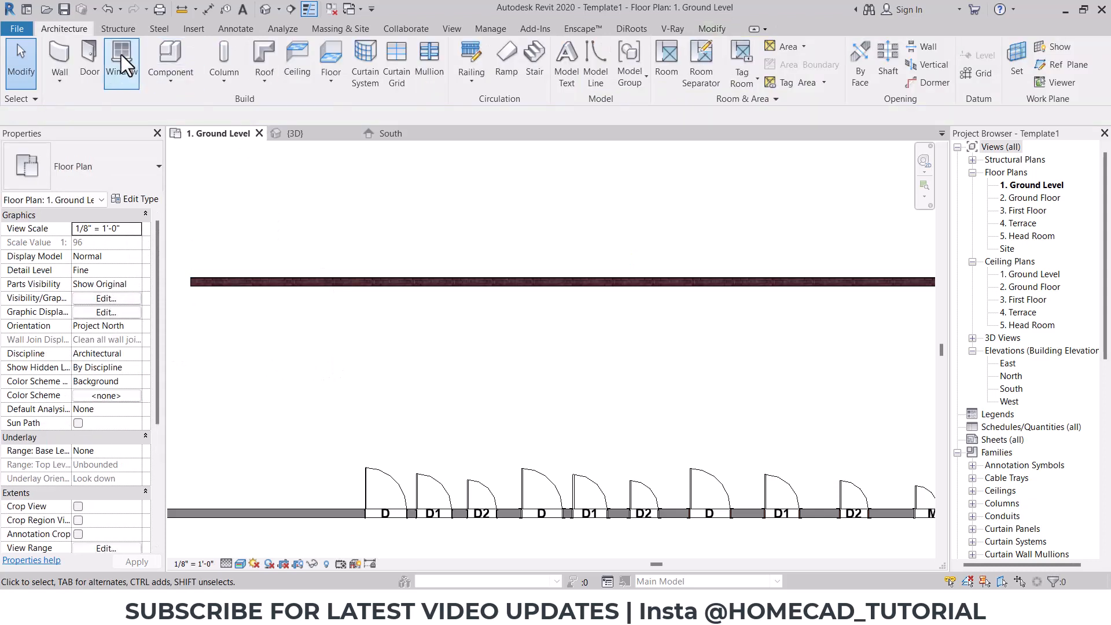
# Place a 34" x 36" double casement window in the upper wall, about 5' 6" from the wall's left end
pyautogui.click(121, 55)
pyautogui.click(257, 282)
pyautogui.moveTo(255, 298); pyautogui.dragTo(368, 345, button='middle')
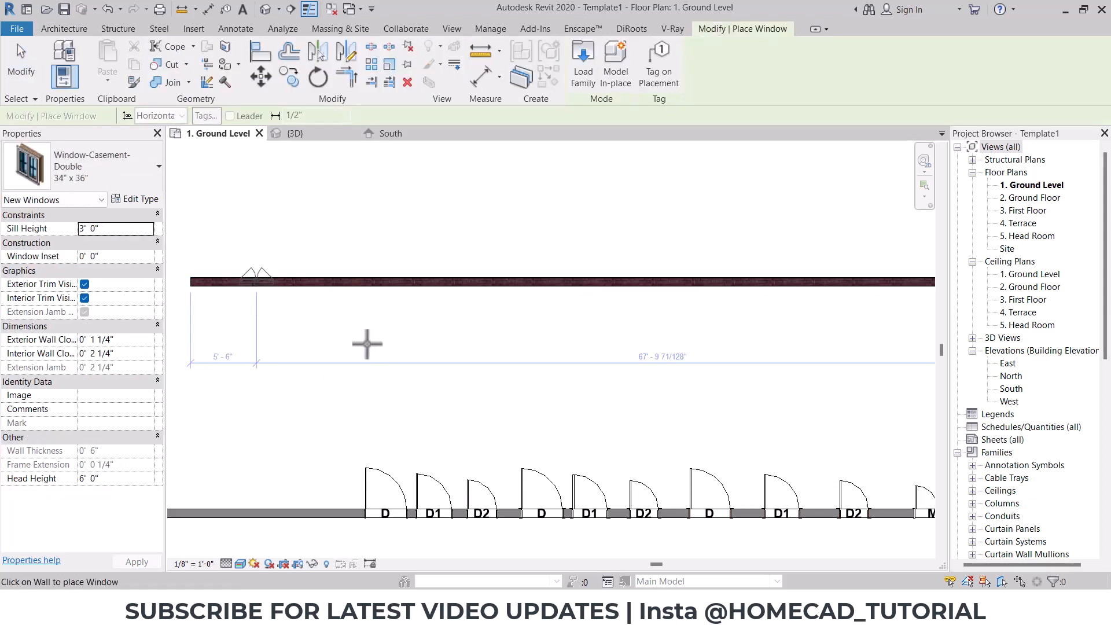
# Set the floor plan's detail level to Coarse and finish placing windows
pyautogui.click(228, 565)
pyautogui.click(248, 534)
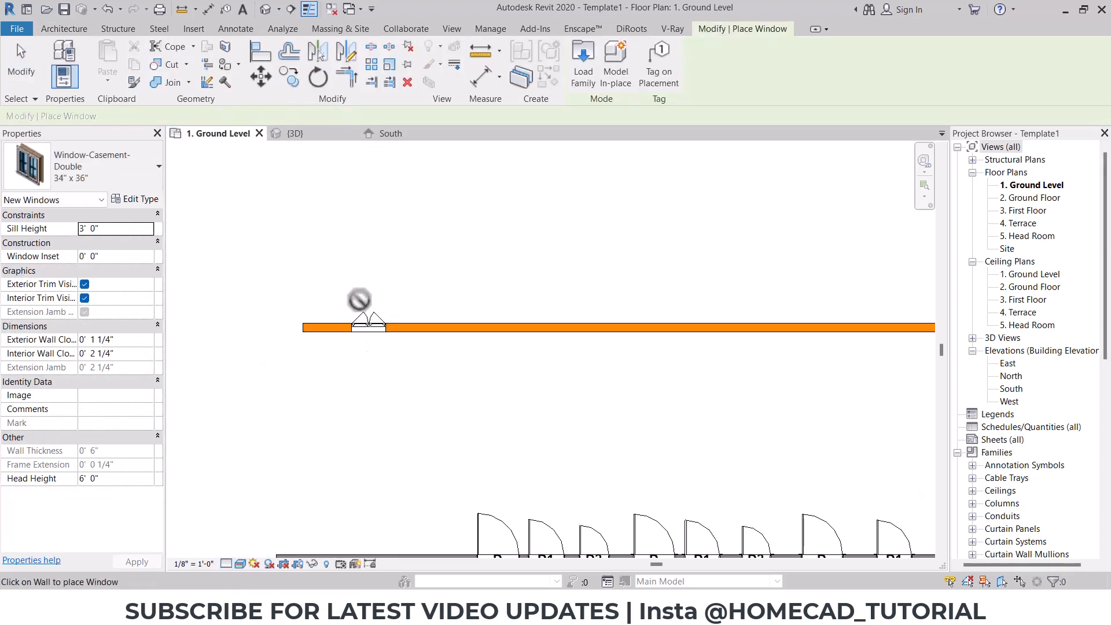
pyautogui.press('Escape')
pyautogui.press('Escape')
# Rename the placed casement window's type 34" x 36" as W 6'
pyautogui.scroll(3, 376, 322)
pyautogui.click(367, 347)
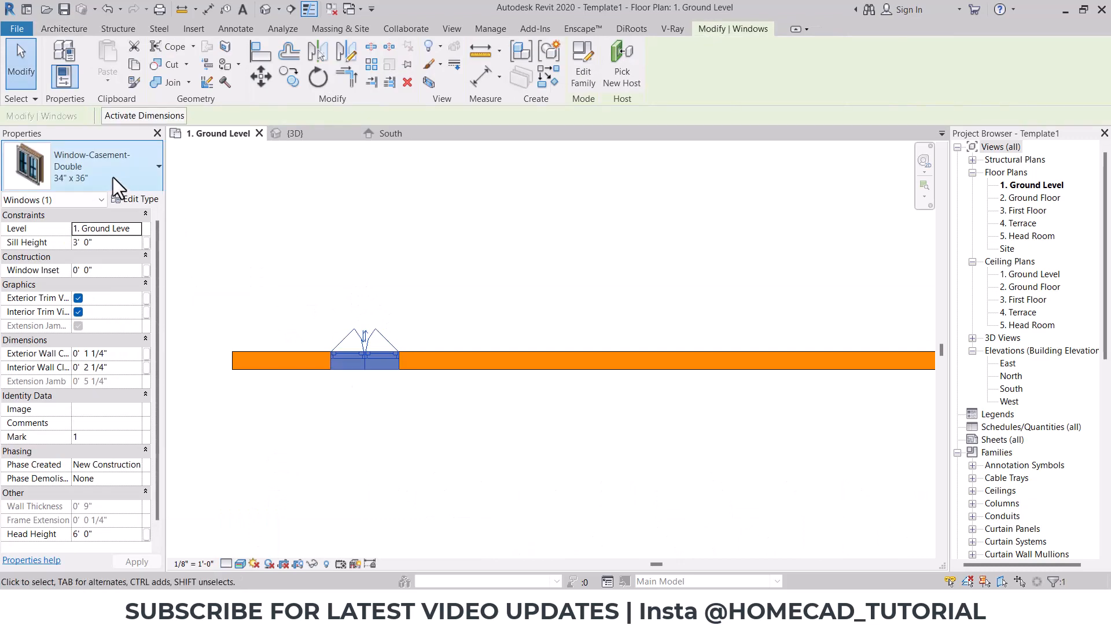
pyautogui.click(136, 198)
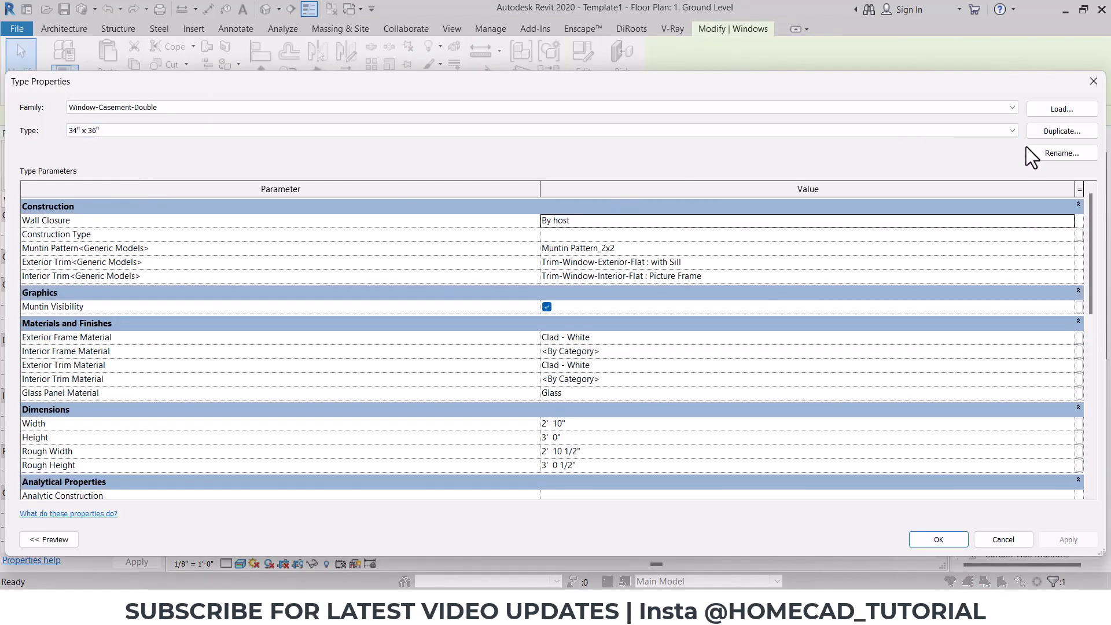
pyautogui.click(1053, 152)
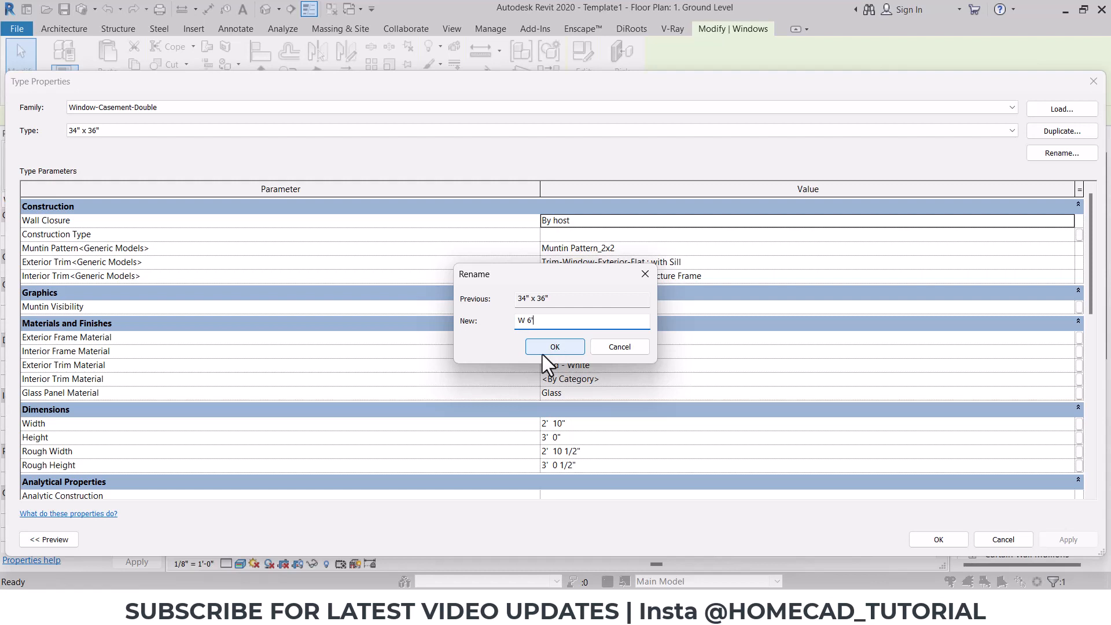
pyautogui.click(554, 346)
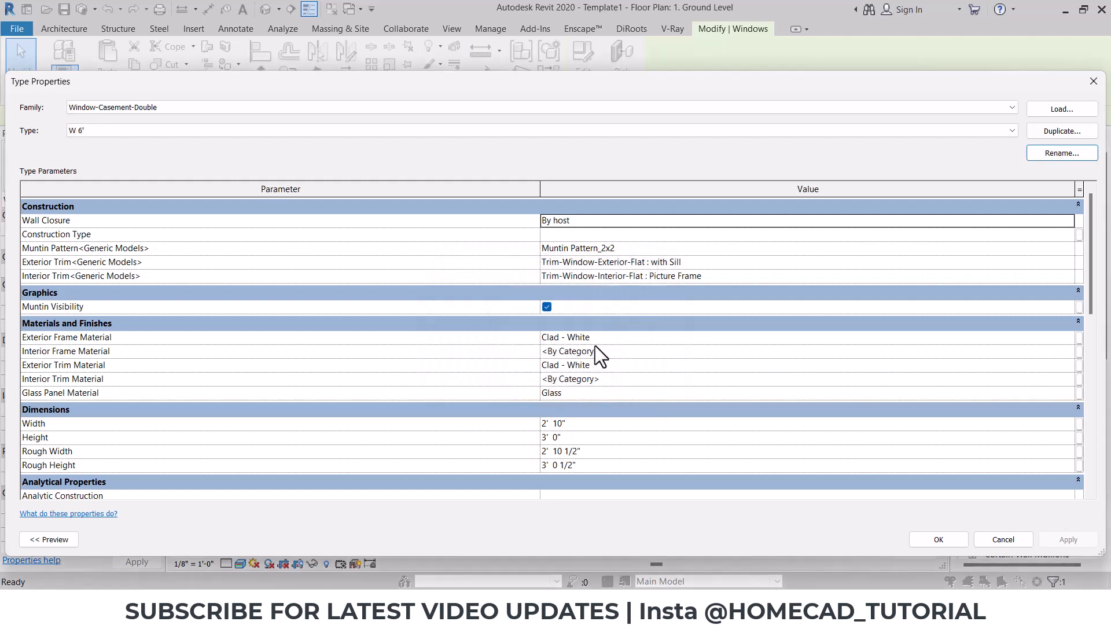
# Set type W 6's Rough Width to 6' and Rough Height to 5'
pyautogui.click(590, 423)
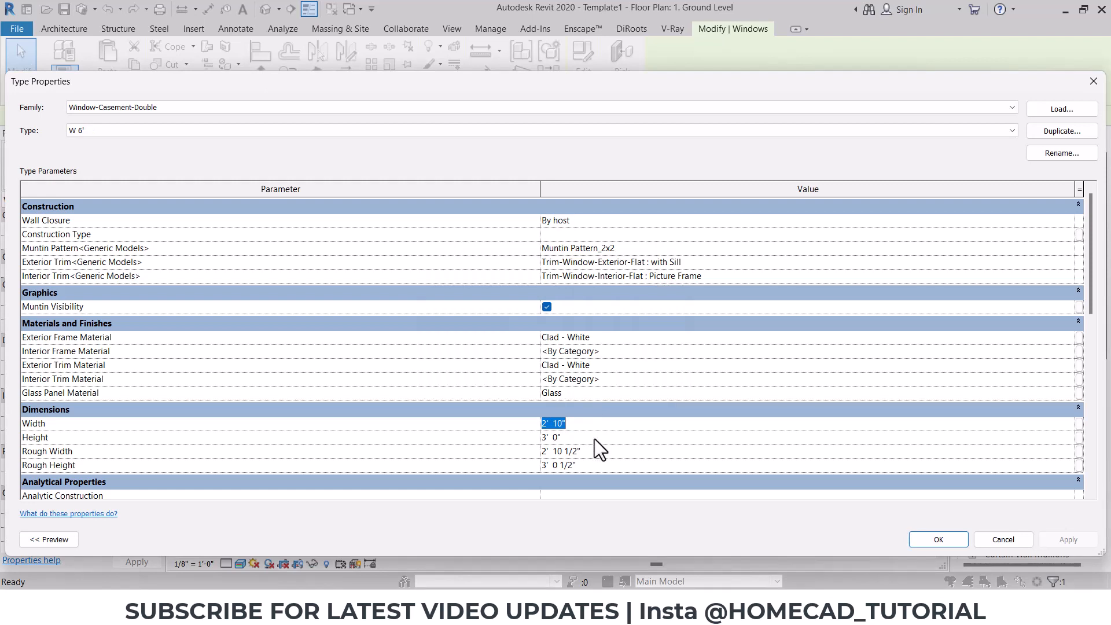
pyautogui.click(595, 438)
pyautogui.click(592, 450)
pyautogui.write('6')
pyautogui.click(592, 464)
pyautogui.write('5')
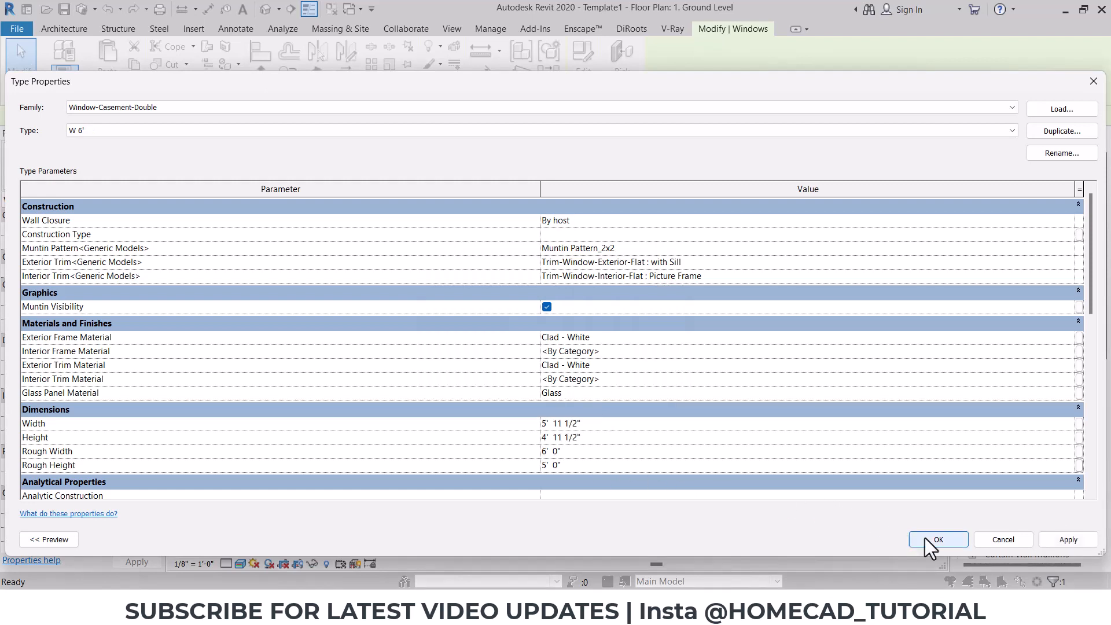
pyautogui.press('Return')
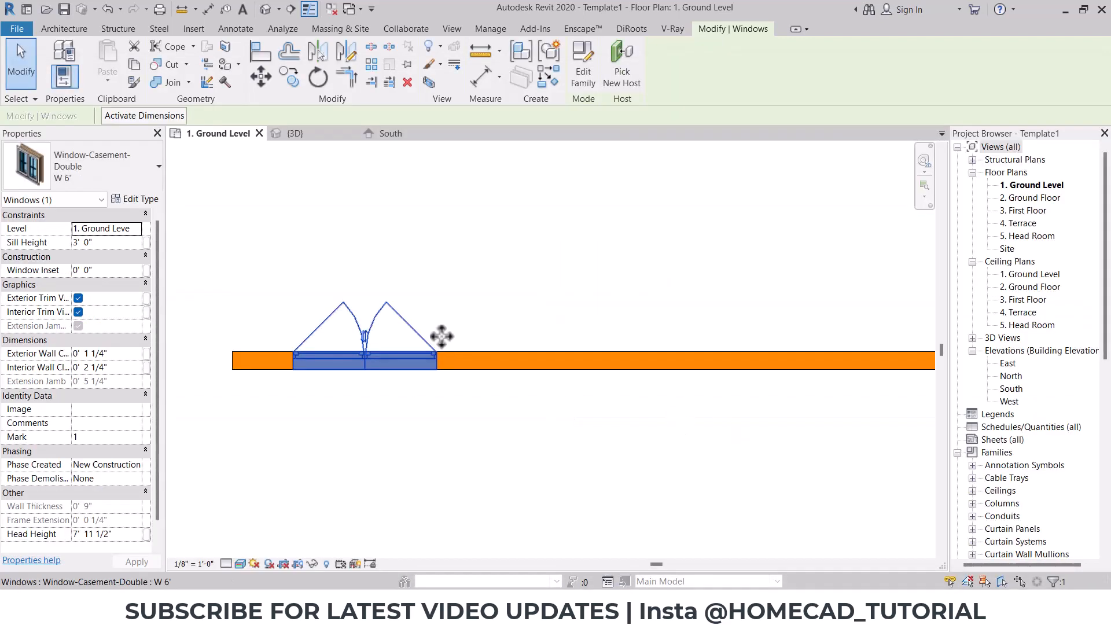
pyautogui.click(102, 178)
pyautogui.click(101, 178)
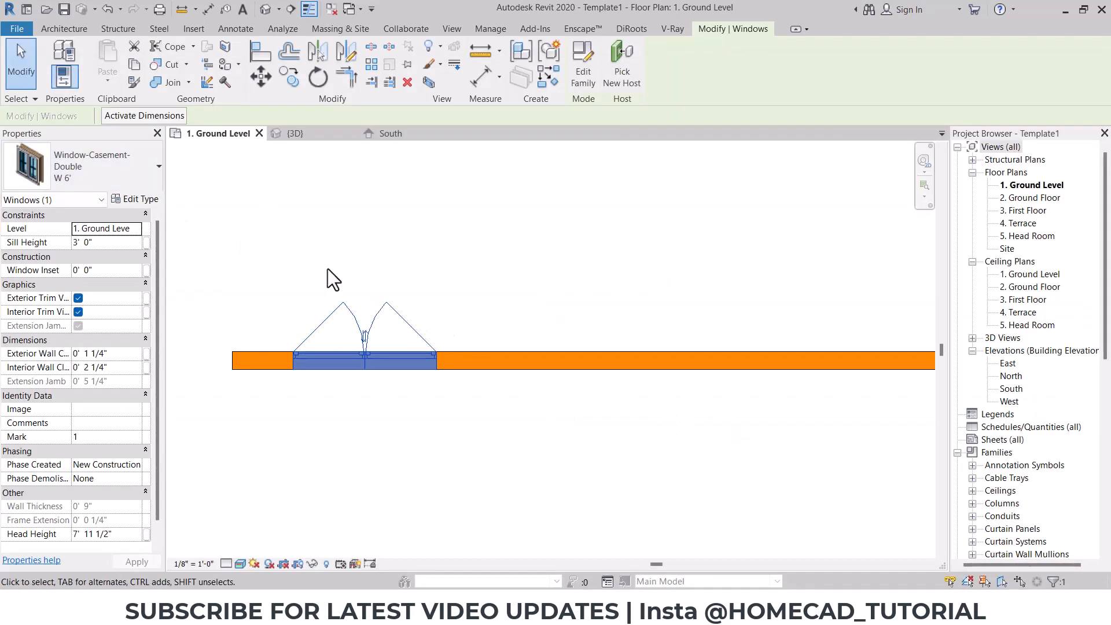
pyautogui.click(550, 80)
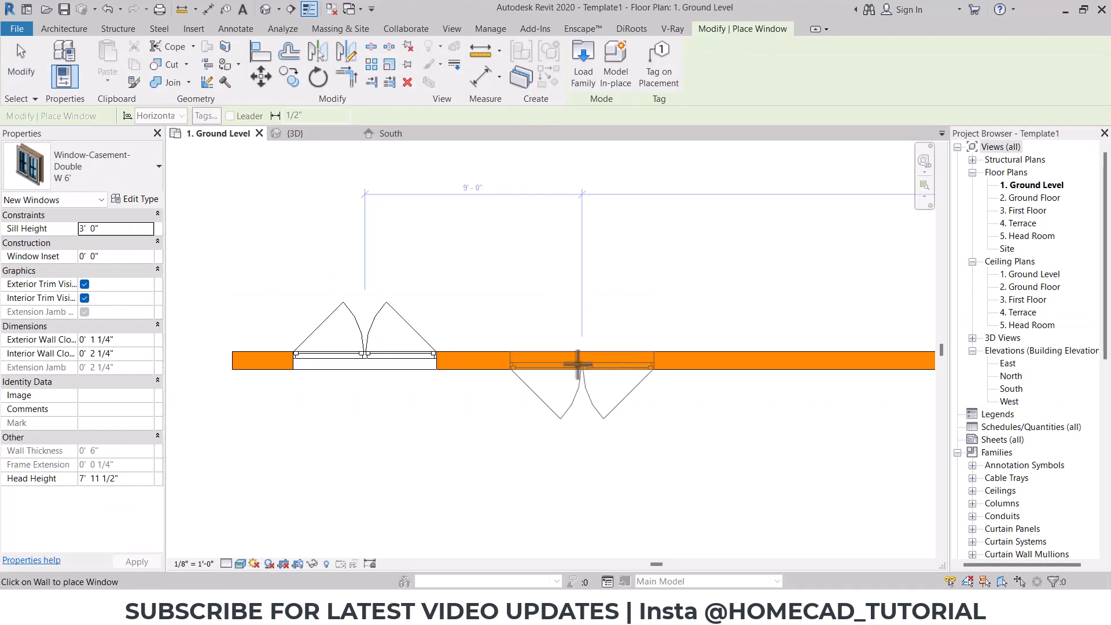
pyautogui.click(17, 44)
# Place a 41" x 53" double casement window in the same wall, 9' centre to centre from the W 6' window, and select it
pyautogui.press('w')
pyautogui.press('n')
pyautogui.click(86, 176)
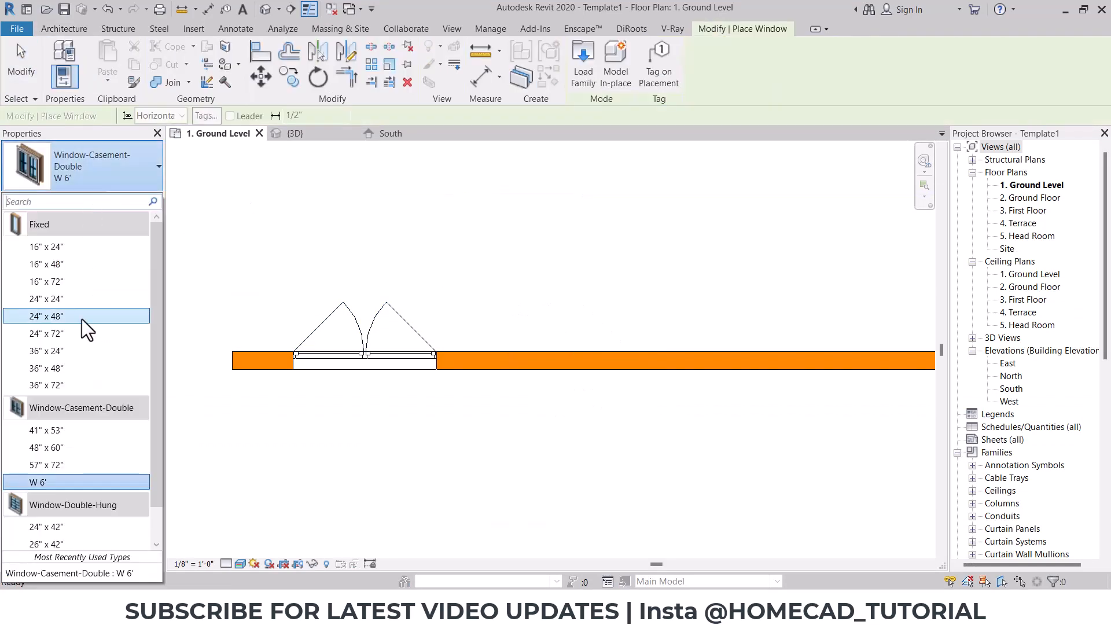
pyautogui.click(57, 431)
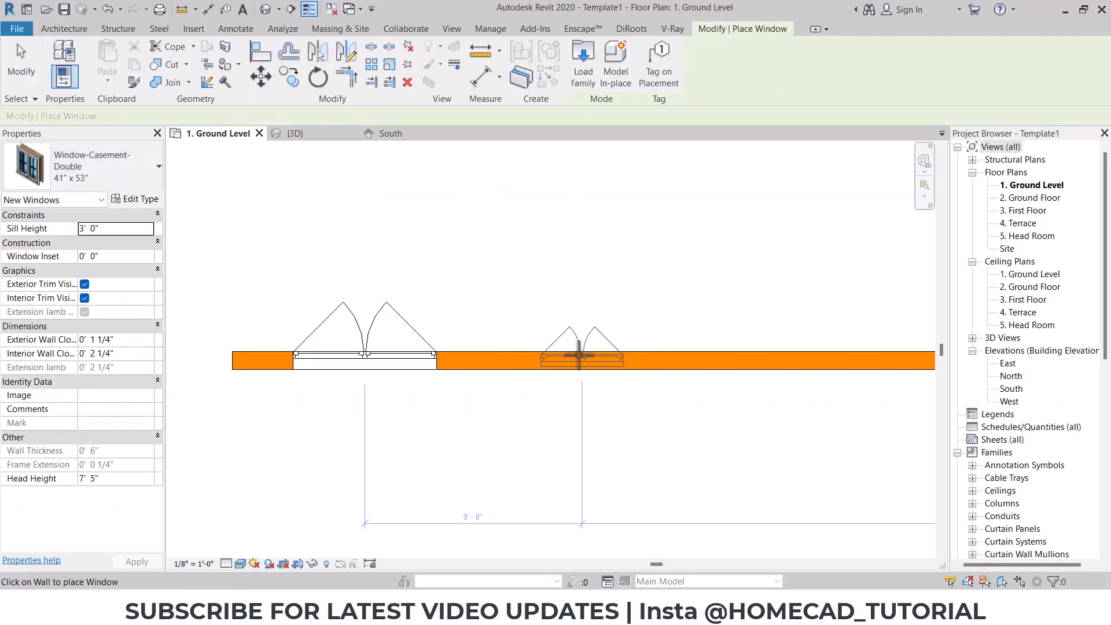
pyautogui.click(584, 373)
pyautogui.press('Escape')
pyautogui.click(586, 365)
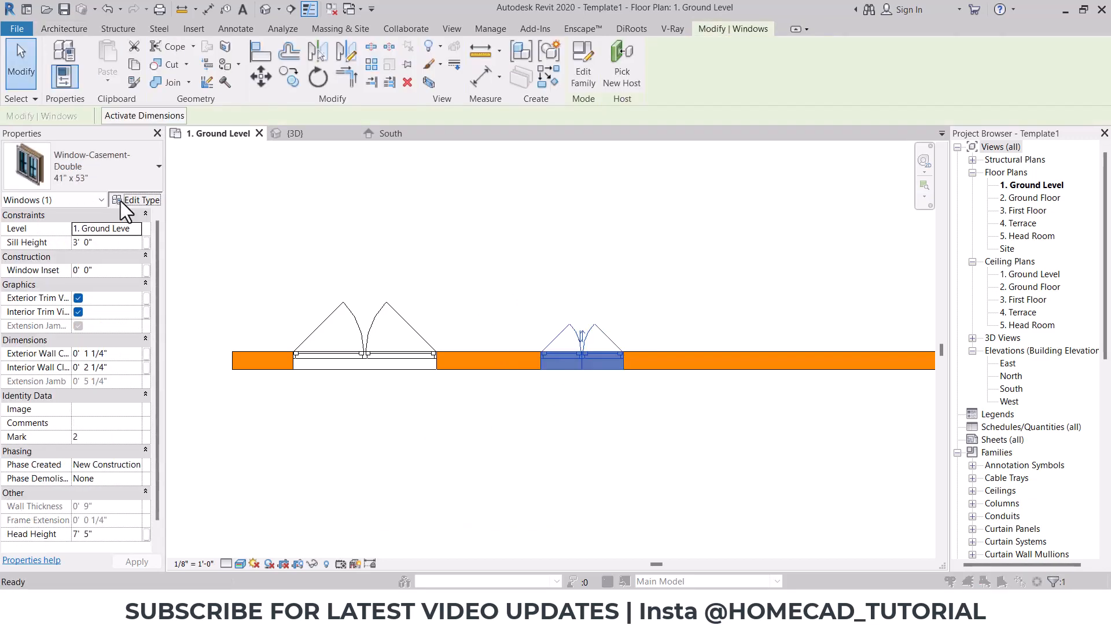
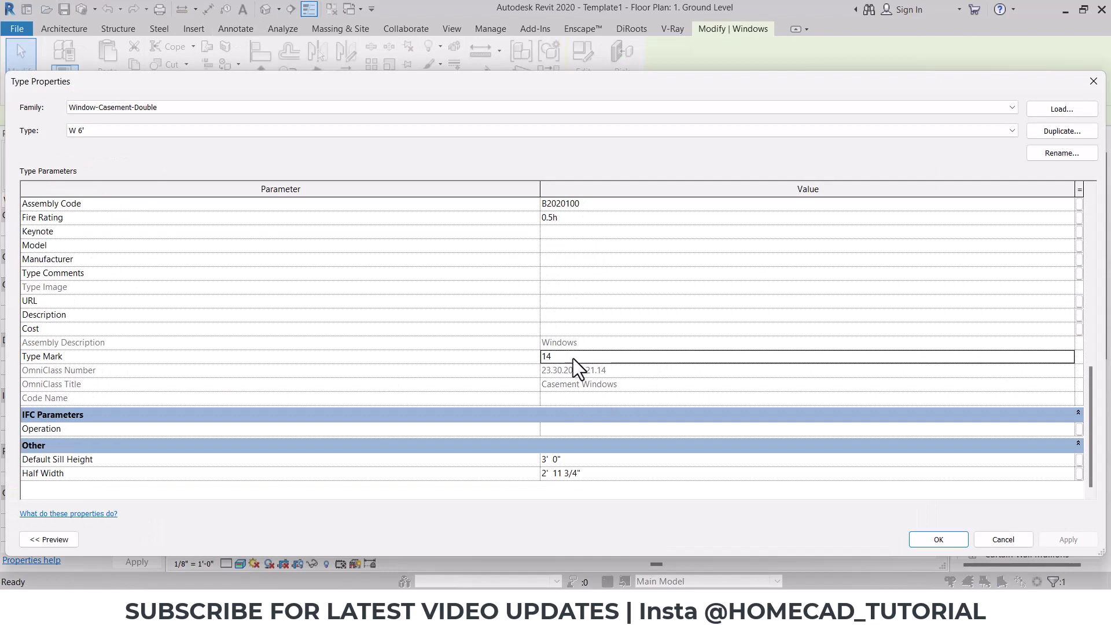
# Set the Type Mark of window type W 6' to W
pyautogui.doubleClick(573, 359)
pyautogui.write('W')
pyautogui.click(960, 539)
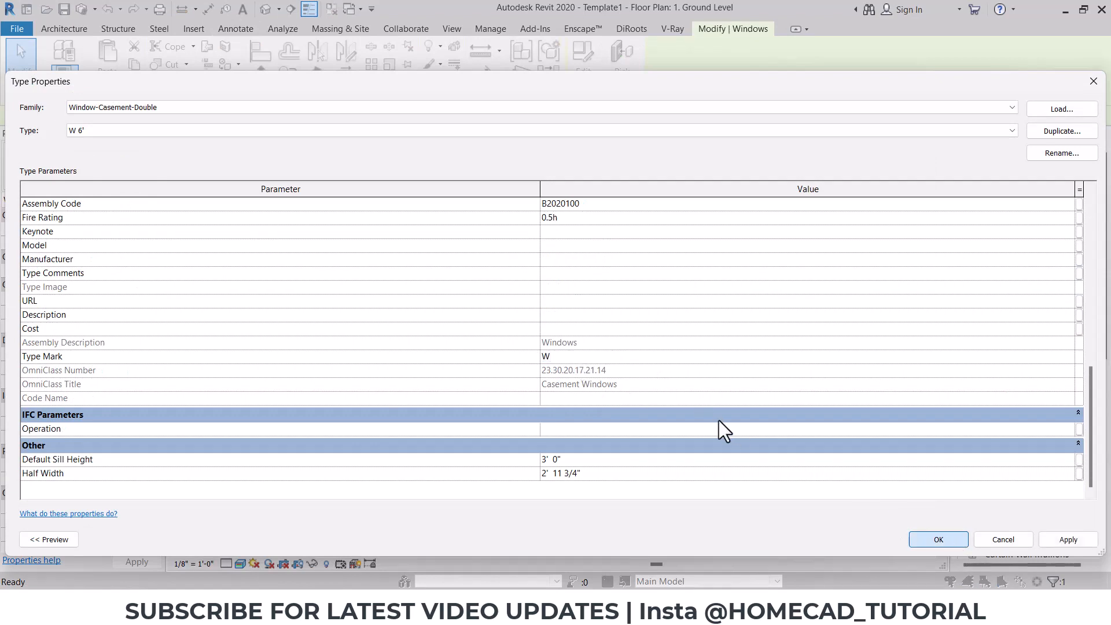
# Set the Type Mark of window type W1 5' to W1
pyautogui.click(139, 203)
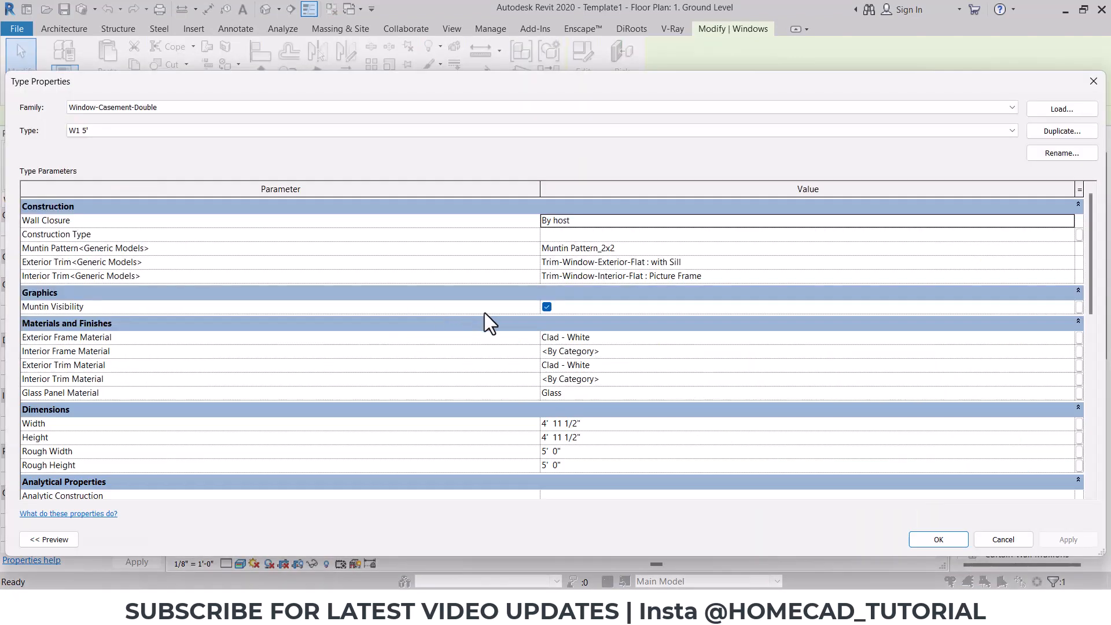
pyautogui.scroll(-10, 564, 428)
pyautogui.click(572, 359)
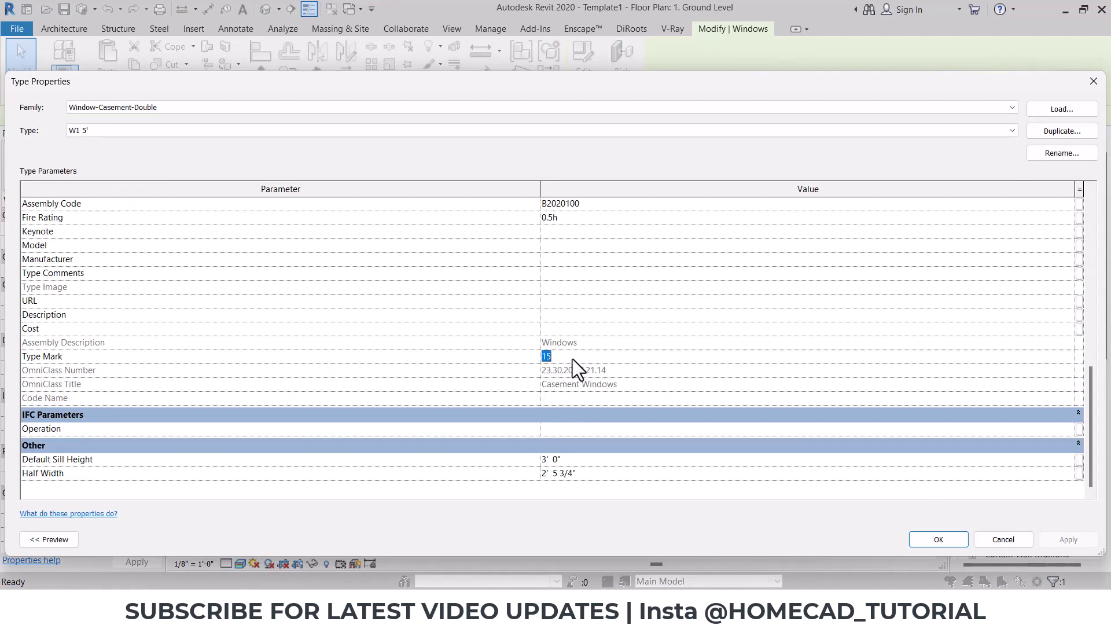
pyautogui.write('W')
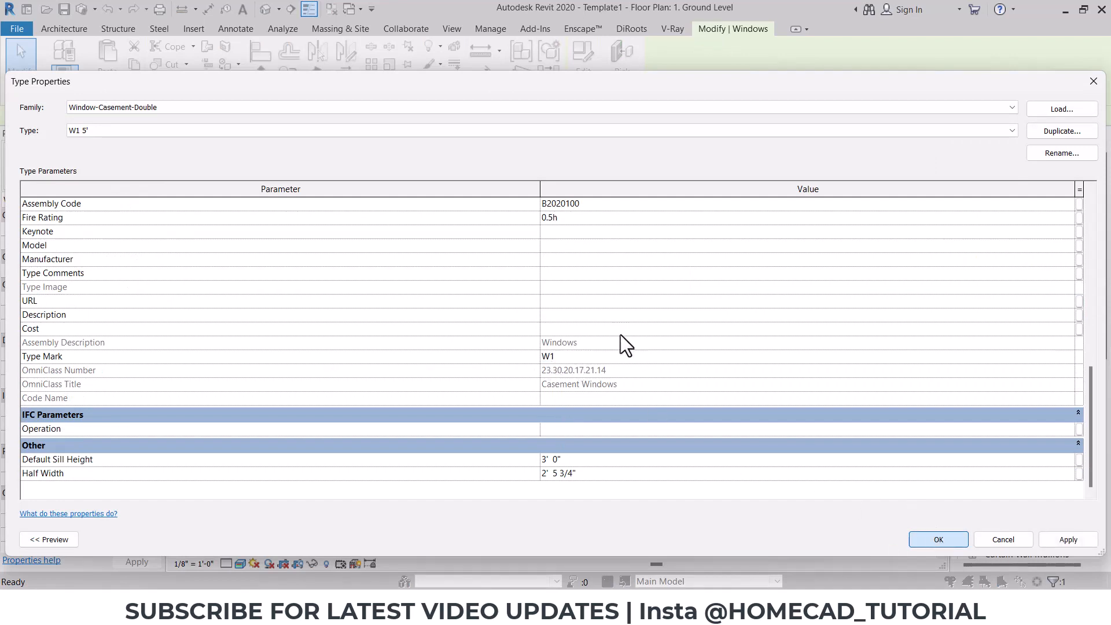
pyautogui.press('Return')
# Set the Type Mark of window type W2 4' to W2
pyautogui.click(651, 354)
pyautogui.click(140, 203)
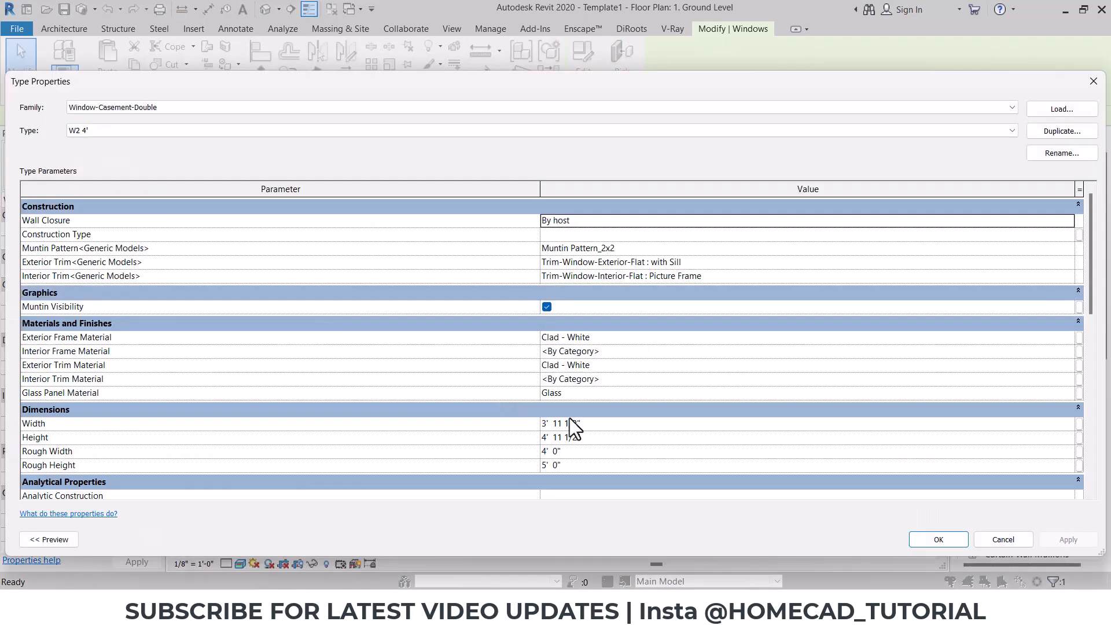
pyautogui.scroll(-10, 573, 425)
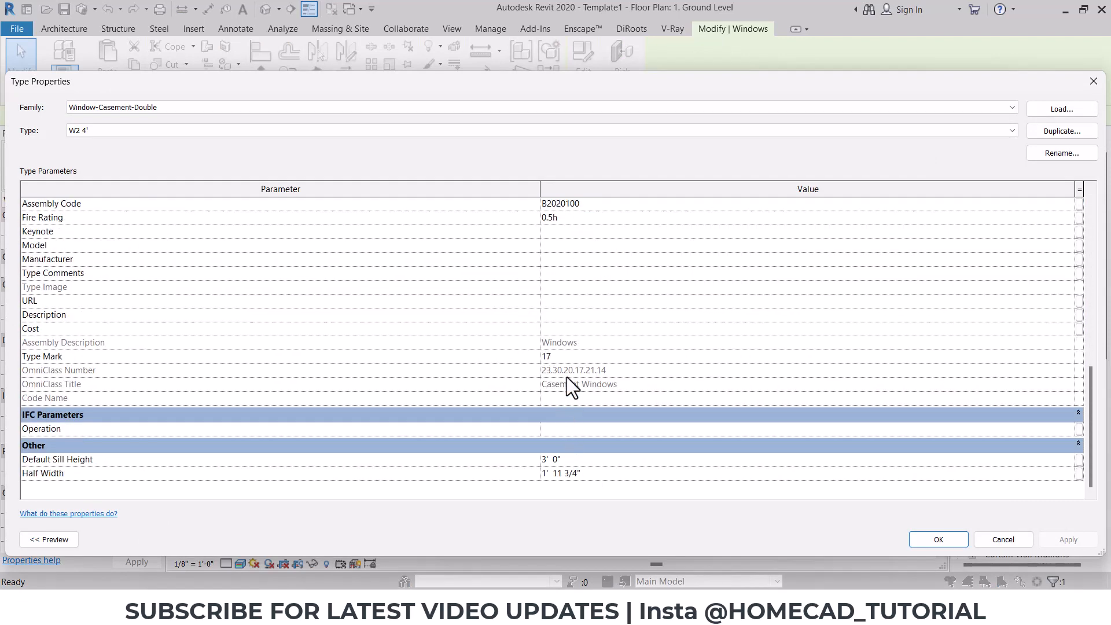
pyautogui.write('W2')
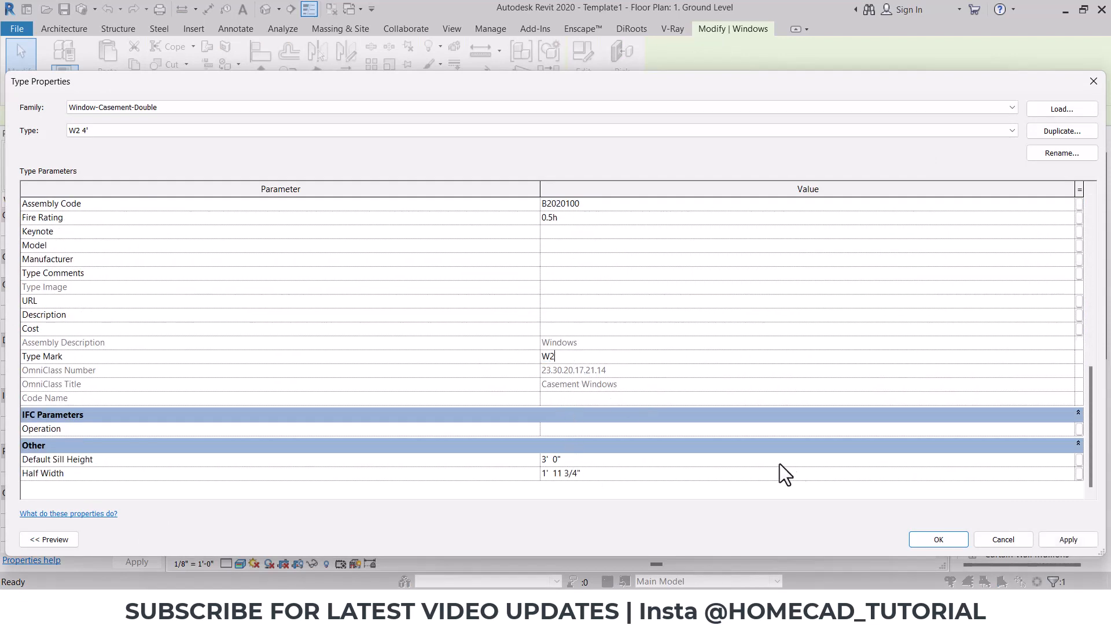
pyautogui.click(938, 540)
# Set the Type Mark of the fourth window's type, KW, to KW
pyautogui.click(779, 360)
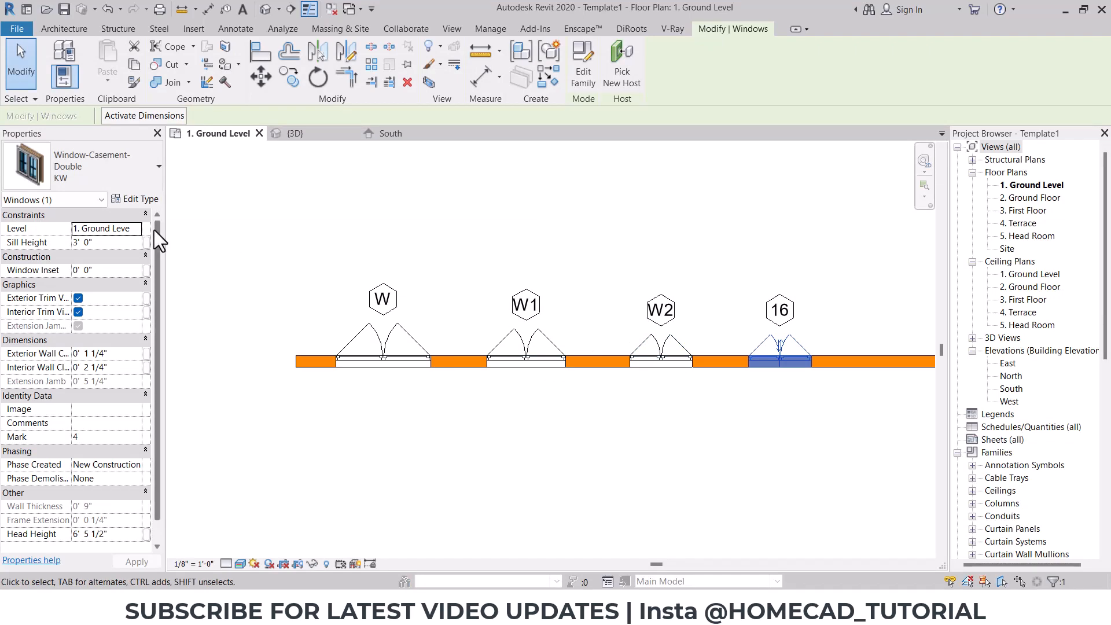
pyautogui.click(134, 198)
pyautogui.scroll(-10, 578, 401)
pyautogui.scroll(-1, 560, 416)
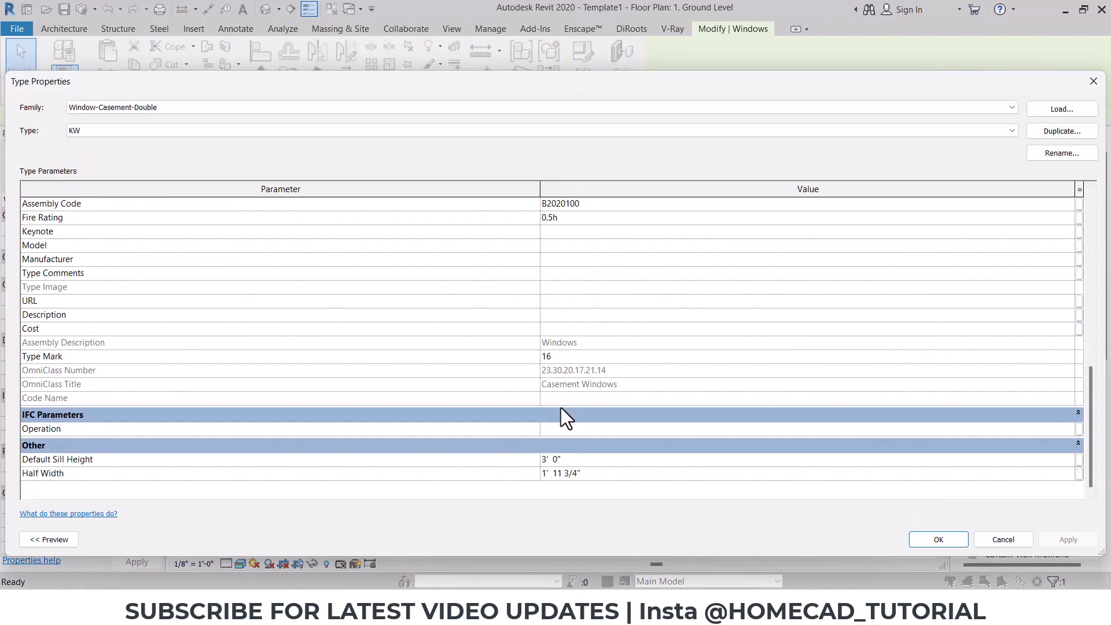
pyautogui.click(566, 361)
pyautogui.write('KW')
pyautogui.click(920, 540)
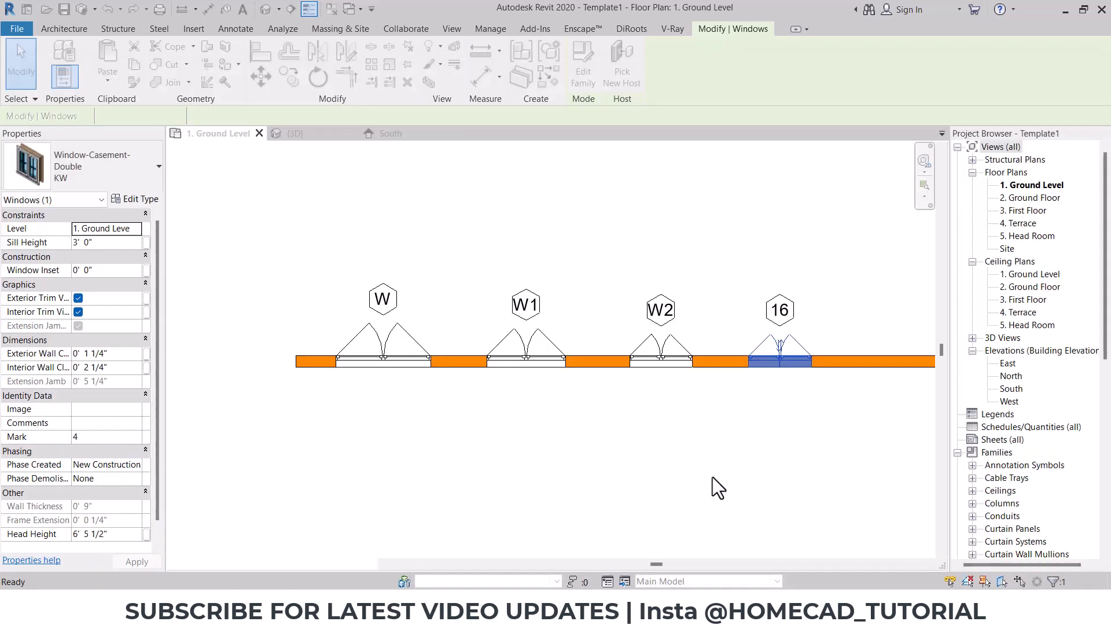
pyautogui.click(671, 485)
# Open the Window Tag family for editing from the KW tag and delete the hexagon outline around its label
pyautogui.click(785, 313)
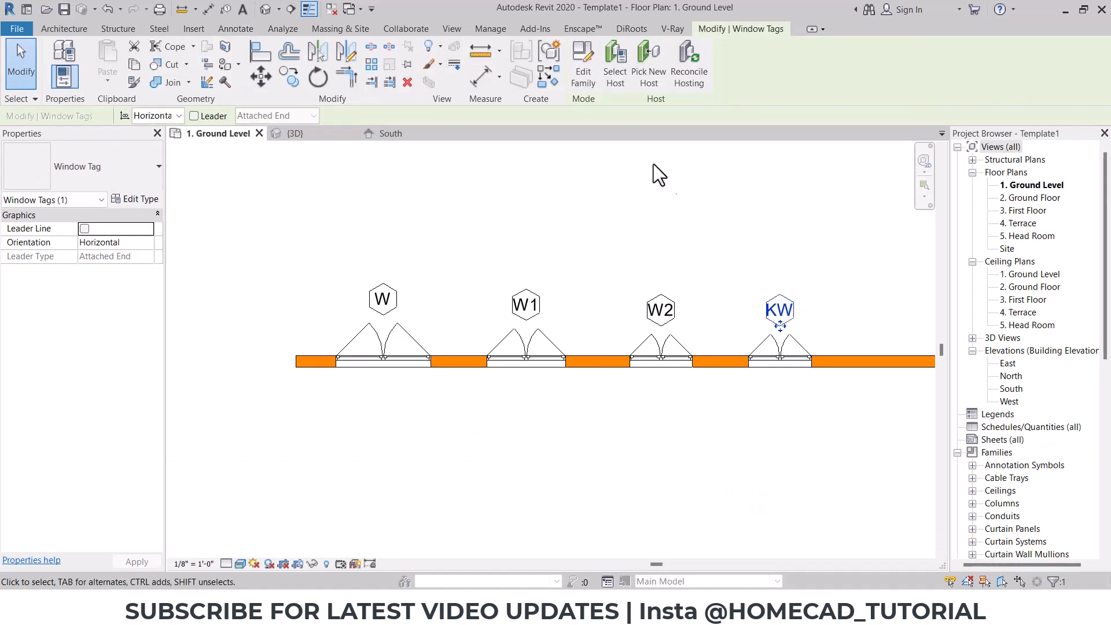
pyautogui.click(583, 74)
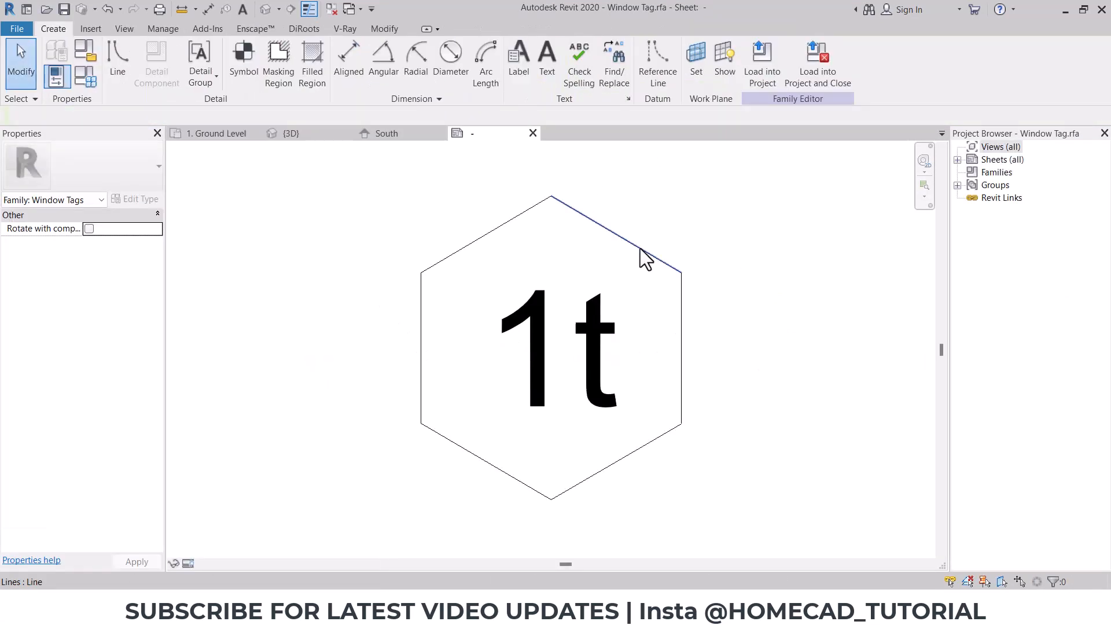
pyautogui.click(638, 247)
pyautogui.press('Tab')
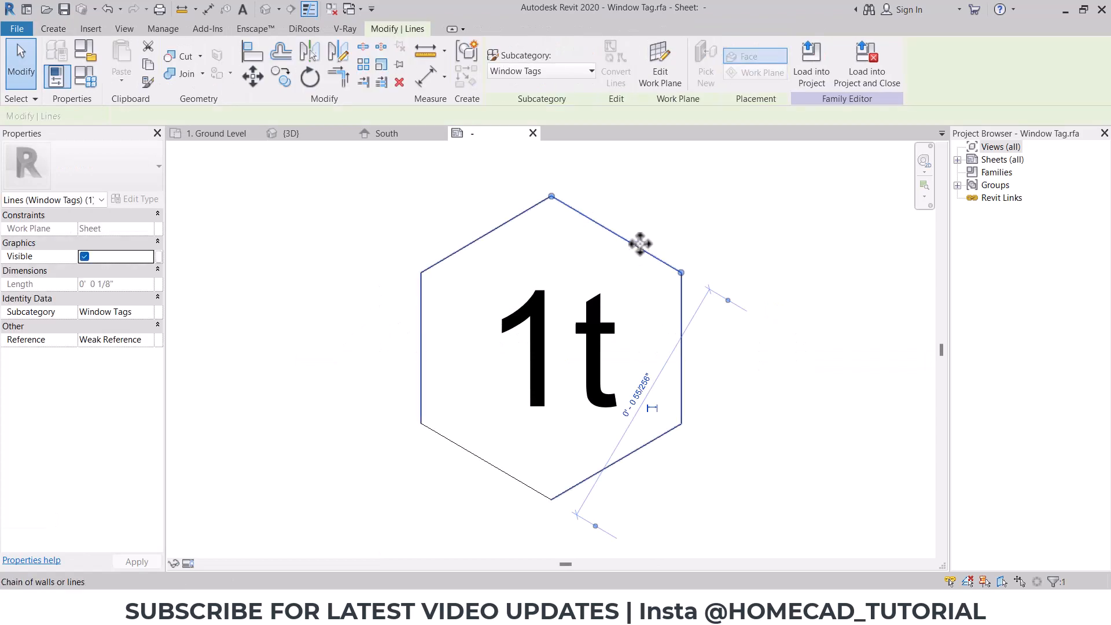
pyautogui.click(640, 243)
pyautogui.press('Delete')
pyautogui.click(530, 356)
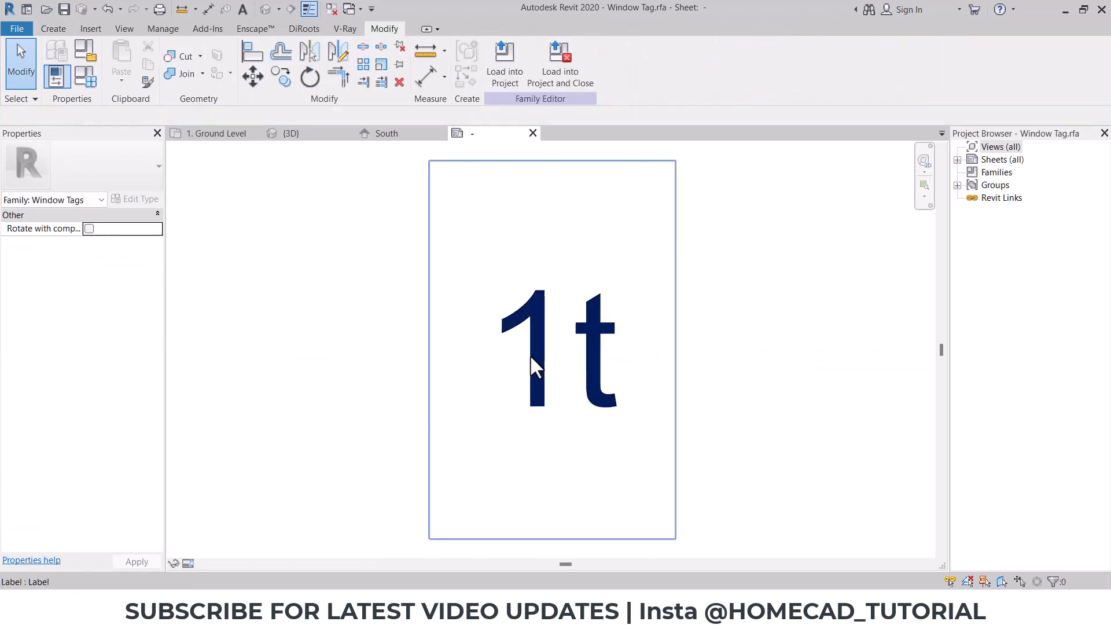
# Make the text of the window tag's label bold in its type properties
pyautogui.click(139, 198)
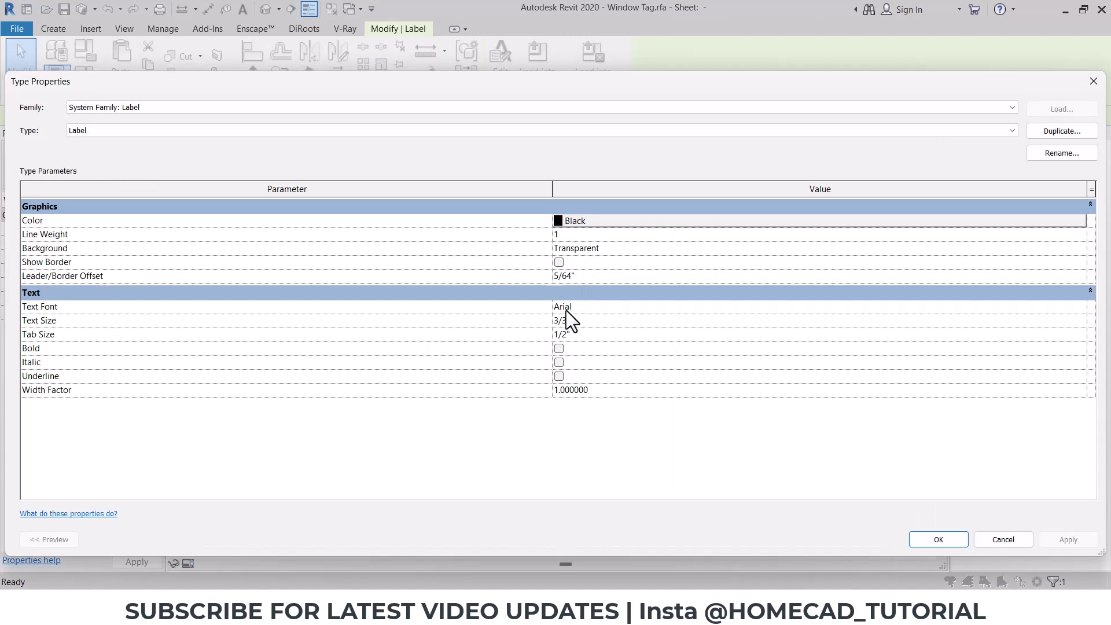
pyautogui.click(554, 347)
pyautogui.click(559, 349)
pyautogui.click(934, 540)
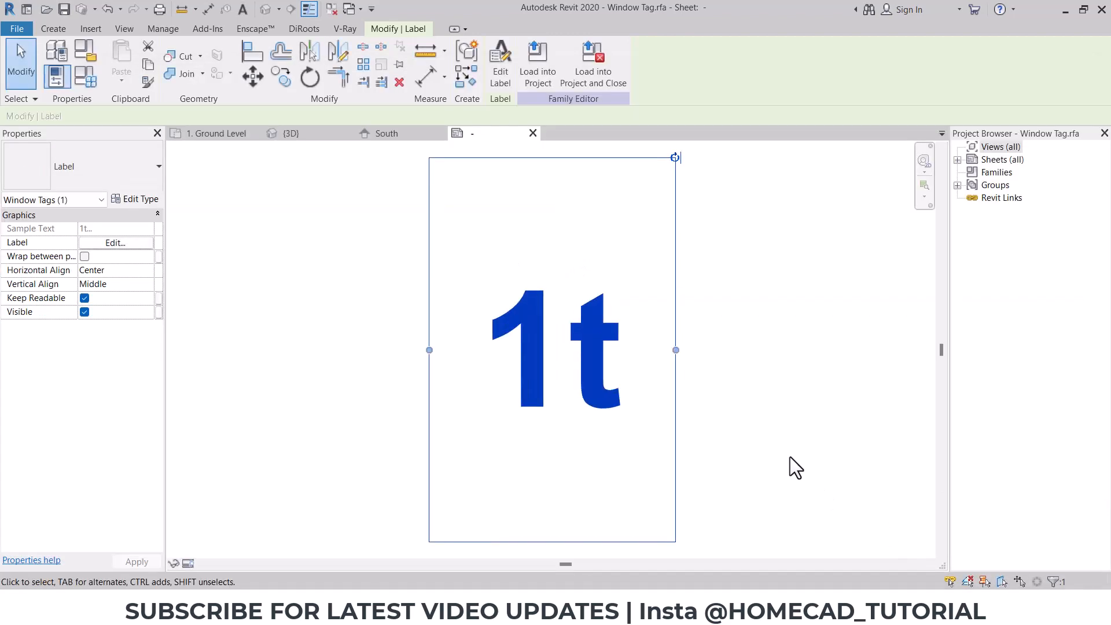
pyautogui.click(790, 457)
# Load the edited window tag back into the project, replacing the current tags, and close the tag family
pyautogui.click(576, 86)
pyautogui.click(534, 312)
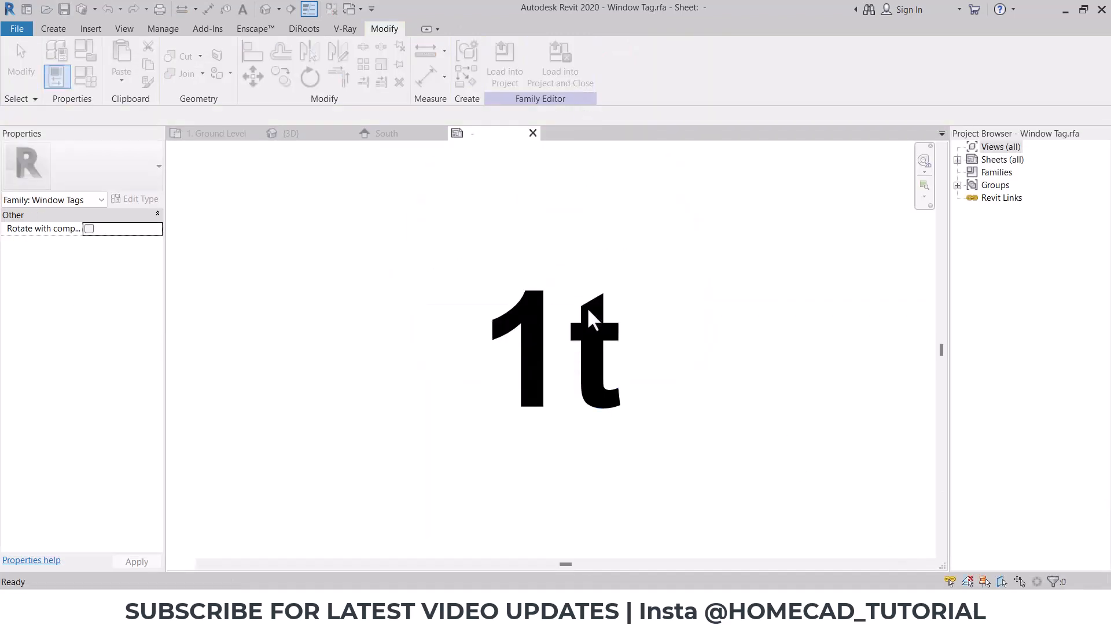
pyautogui.click(549, 258)
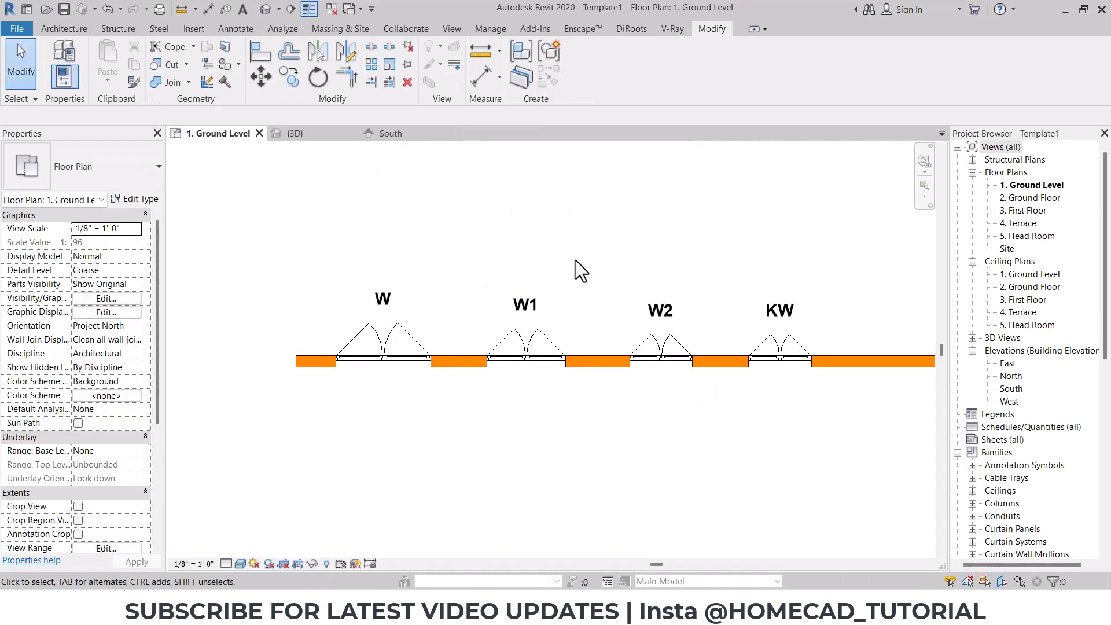
pyautogui.scroll(-7, 588, 305)
pyautogui.moveTo(708, 392); pyautogui.dragTo(653, 337, button='middle')
pyautogui.scroll(1, 671, 354)
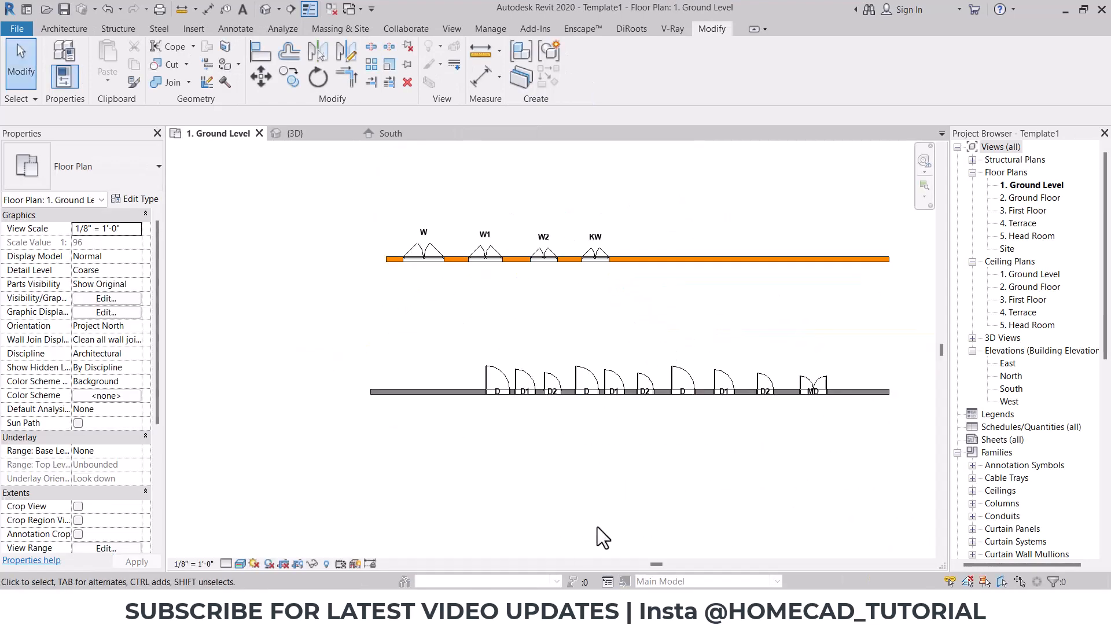
# Check the template checklist in Notepad for the item that follows doors and windows, and return to Revit
pyautogui.click(570, 608)
pyautogui.click(662, 155)
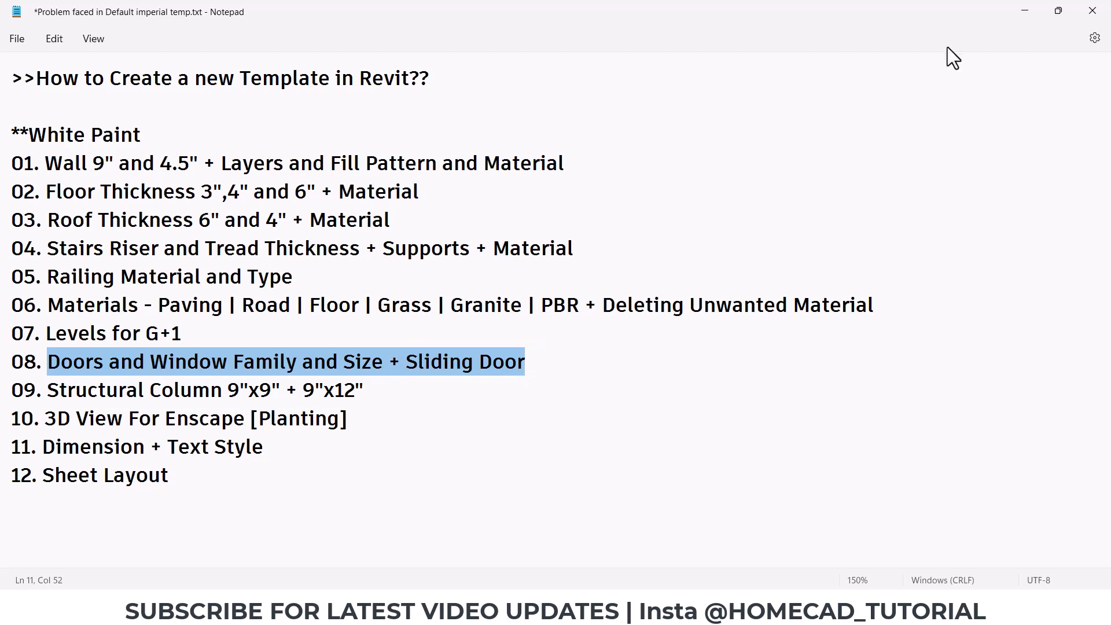
pyautogui.click(1022, 13)
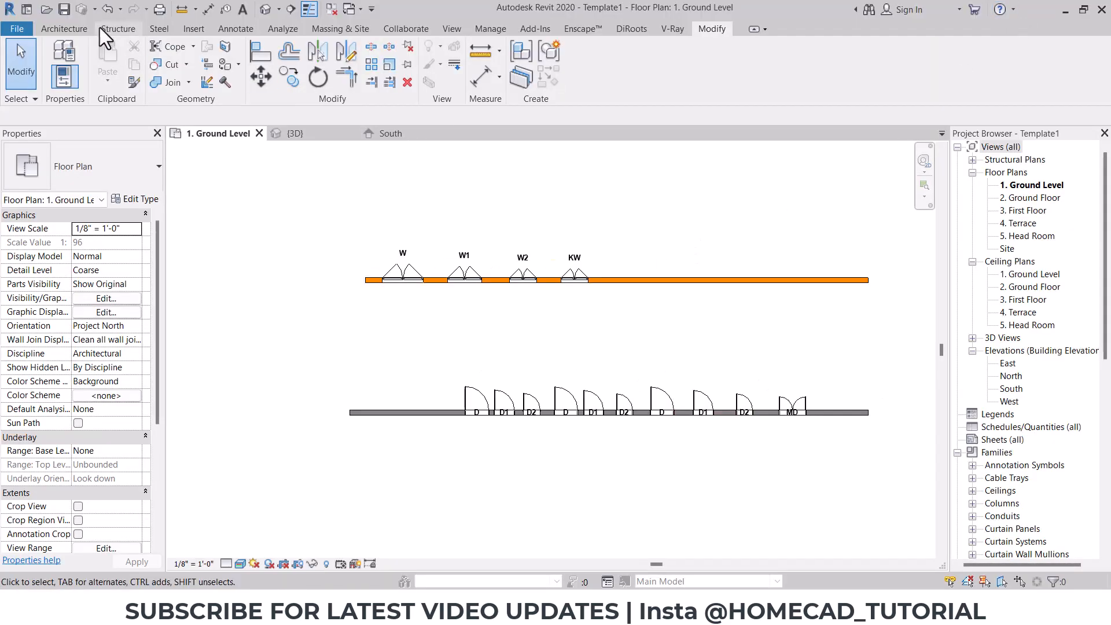
# Start a structural column and load Concrete-Rectangular-Column.rfa from the Concrete folder of the Structural Columns library
pyautogui.click(74, 27)
pyautogui.click(219, 81)
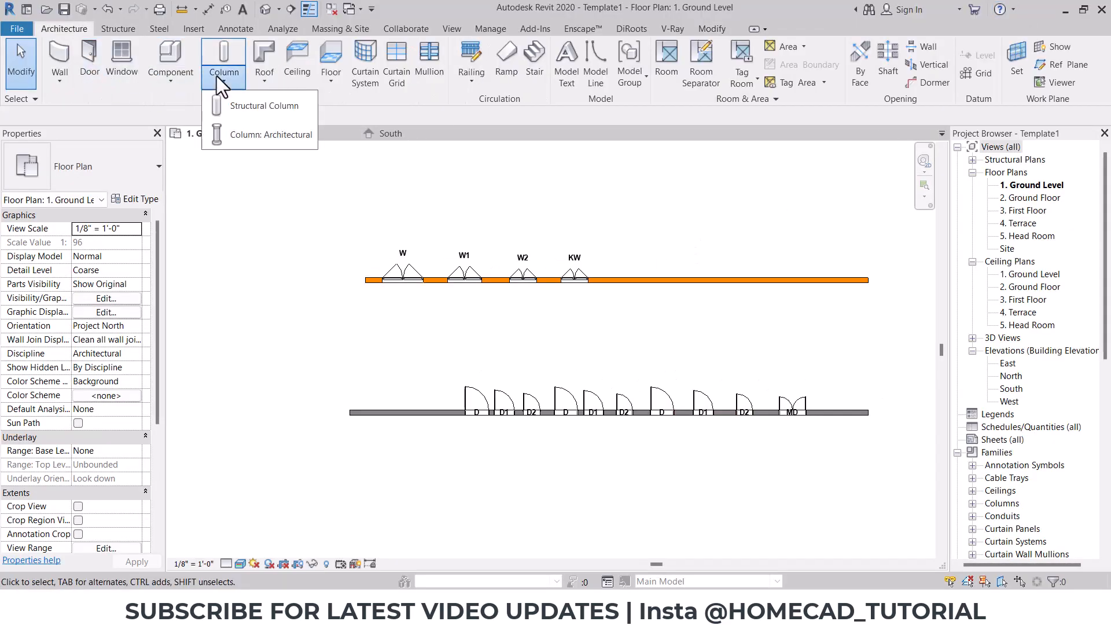
pyautogui.click(261, 109)
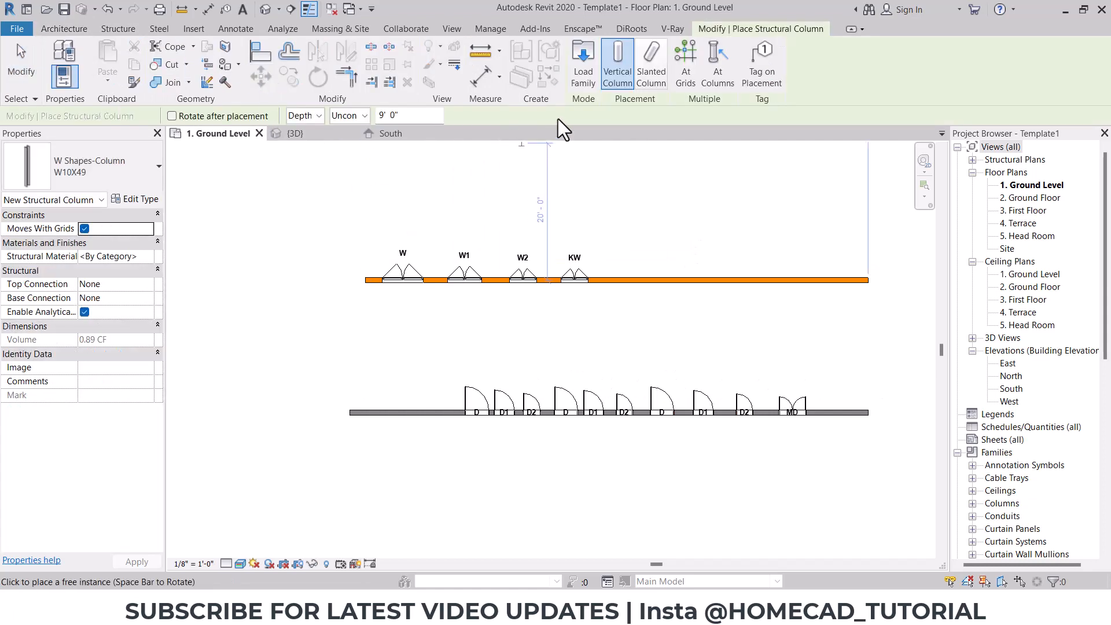
pyautogui.click(585, 67)
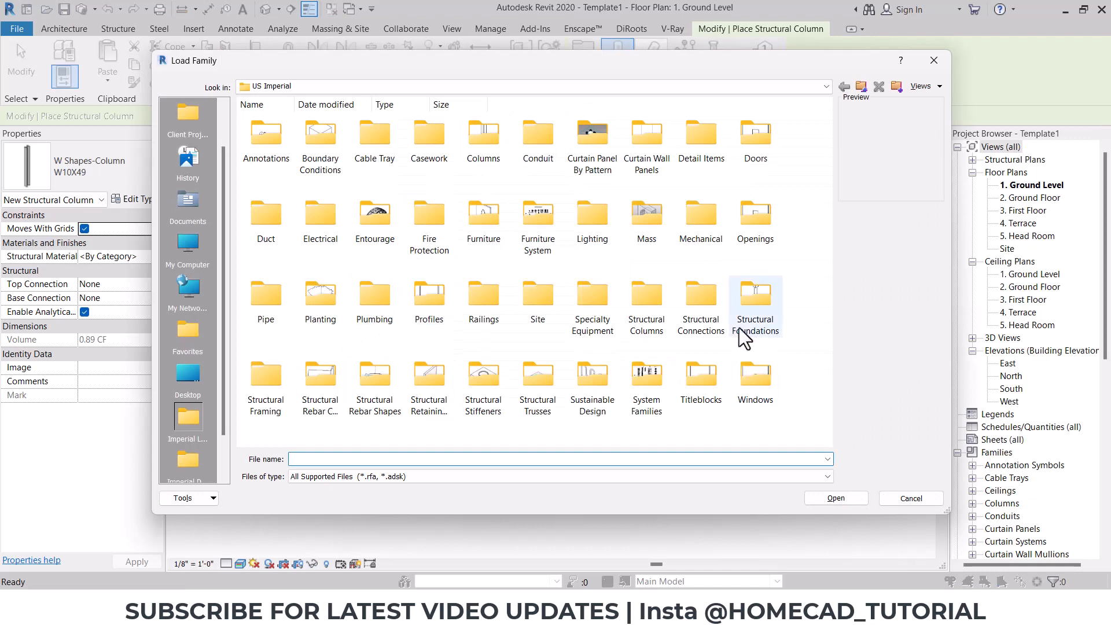
pyautogui.click(658, 309)
pyautogui.doubleClick(658, 312)
pyautogui.doubleClick(285, 166)
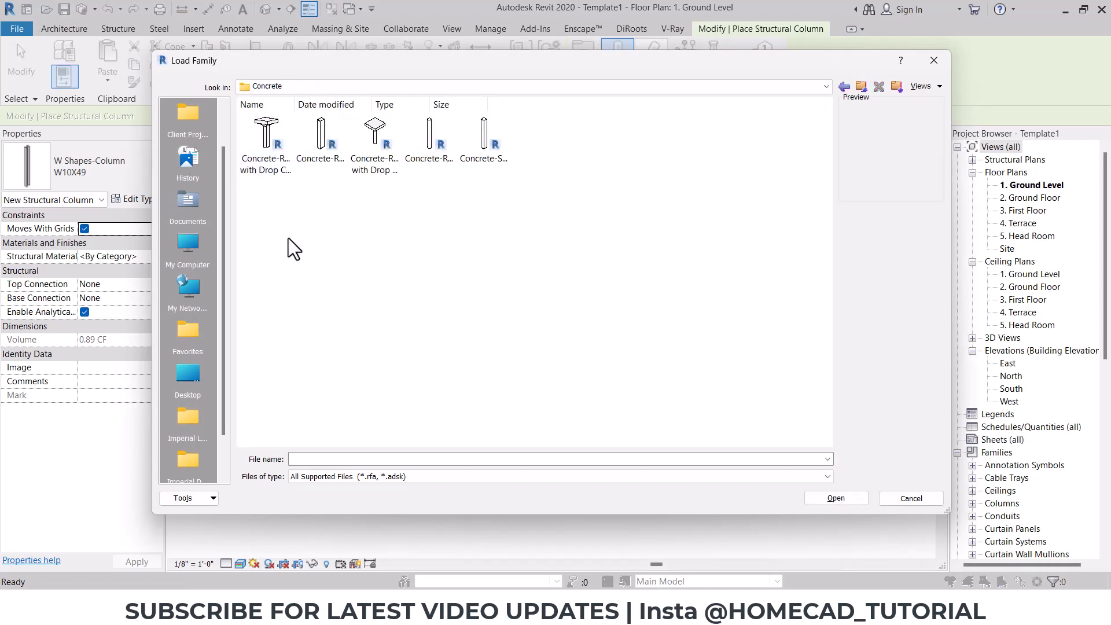
pyautogui.click(324, 169)
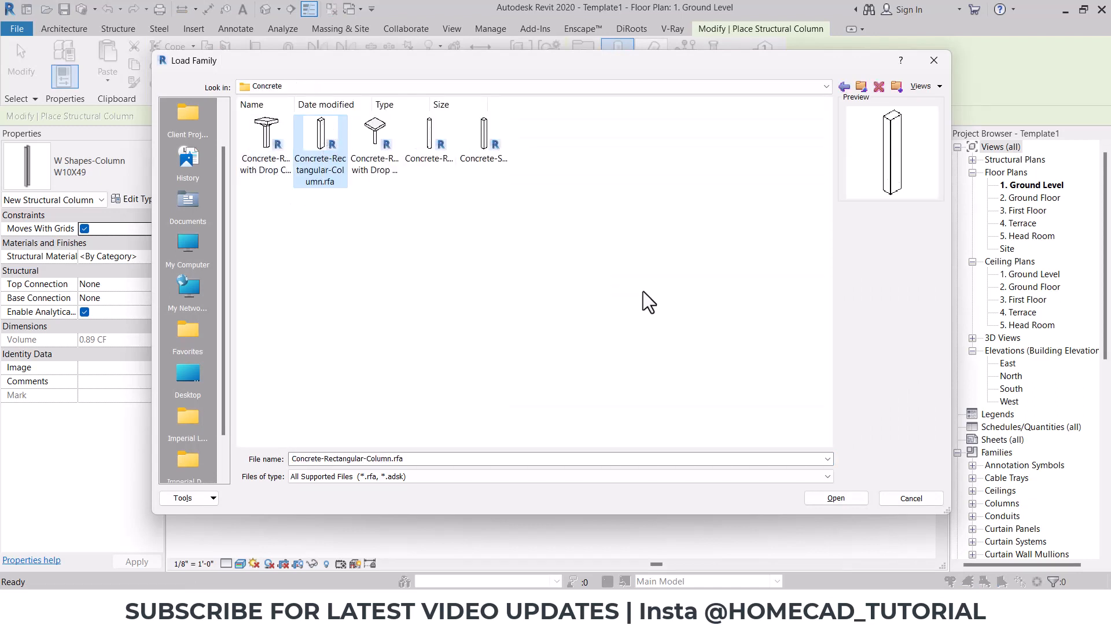
pyautogui.click(836, 499)
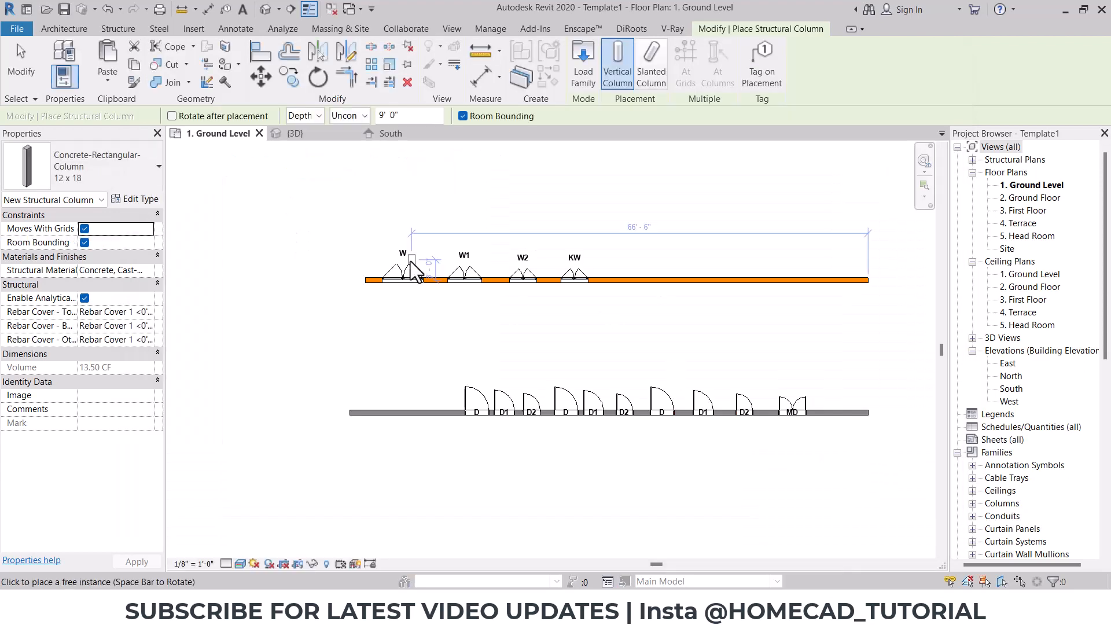
# Set the column placement to Height instead of Depth, reaching up to level 2. Ground Floor
pyautogui.click(304, 116)
pyautogui.click(304, 128)
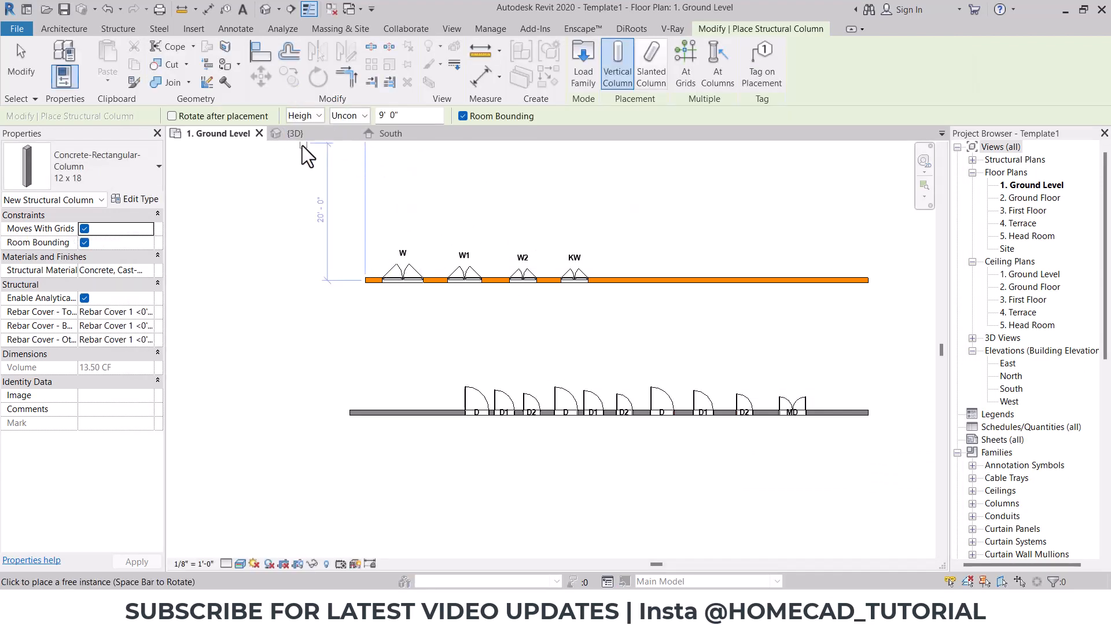
pyautogui.click(356, 112)
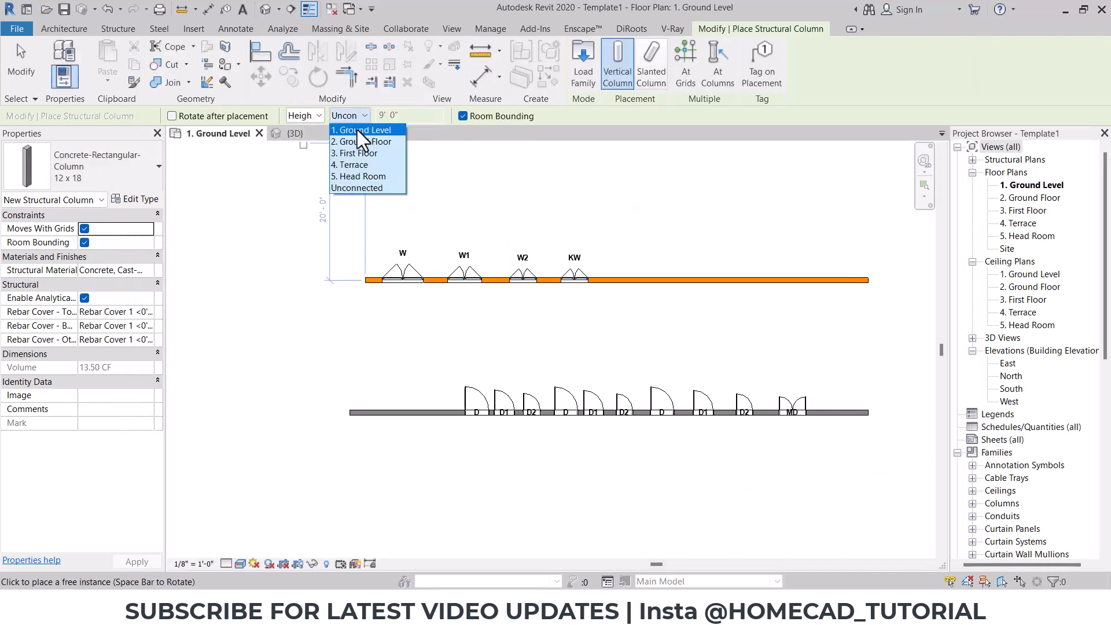
pyautogui.click(362, 145)
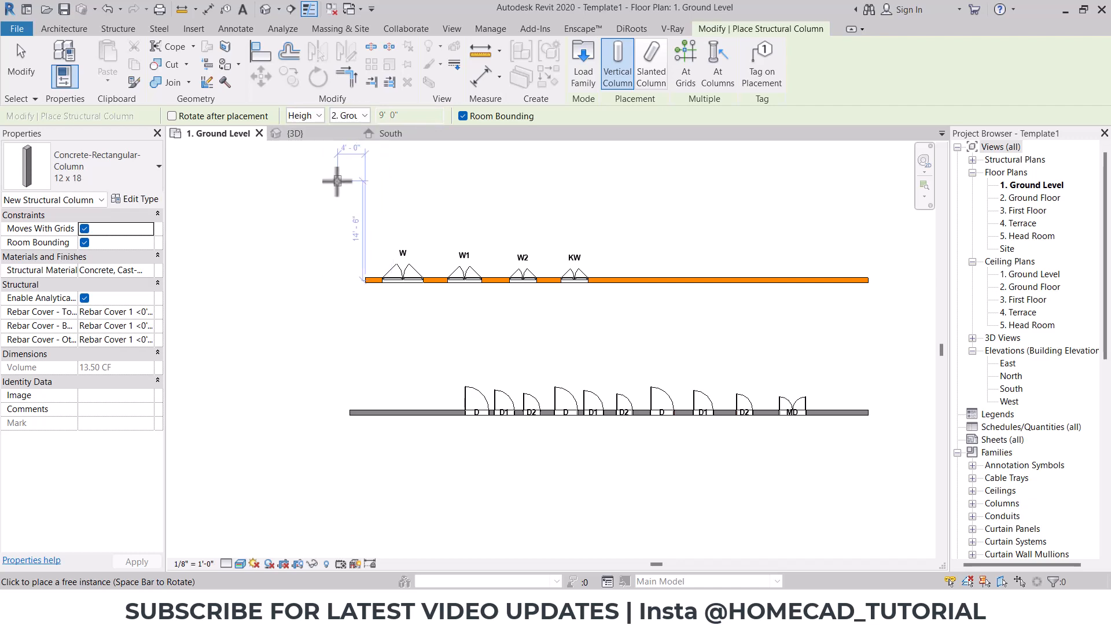
pyautogui.click(357, 121)
pyautogui.click(359, 142)
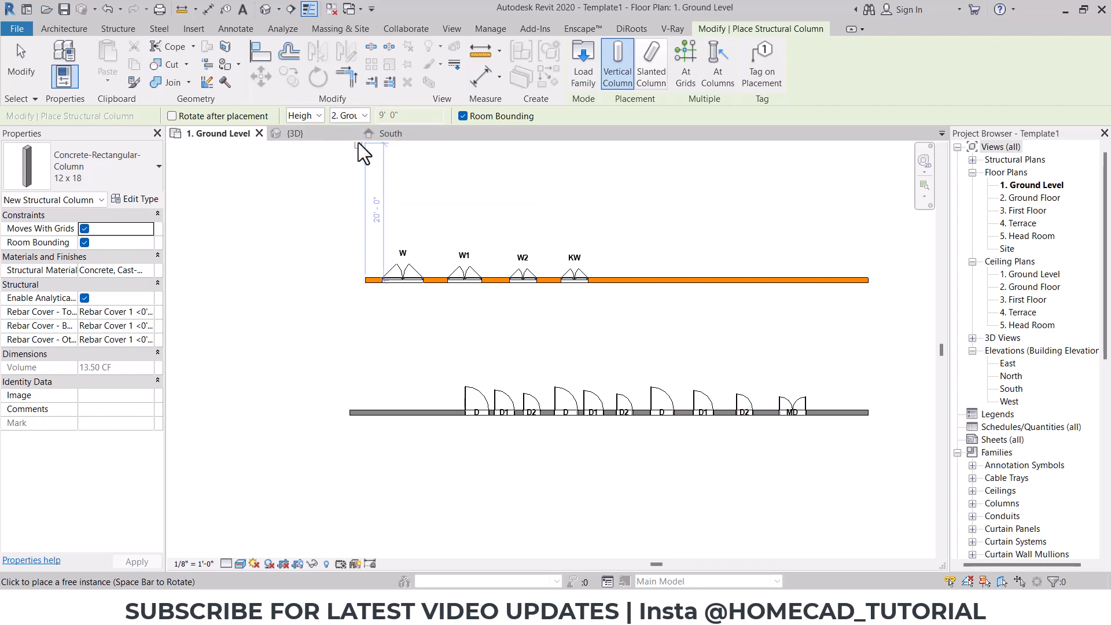
# Redefine the 12 x 18 column type as 9"X9" with b and h of 9", and place one column beside the window wall
pyautogui.click(135, 199)
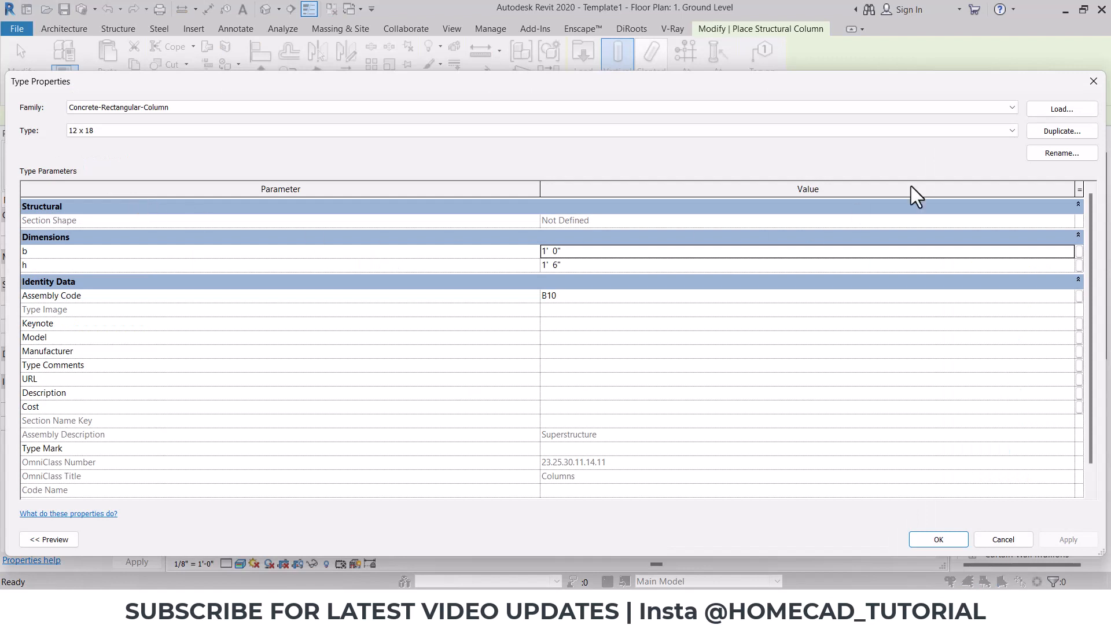
pyautogui.click(1054, 151)
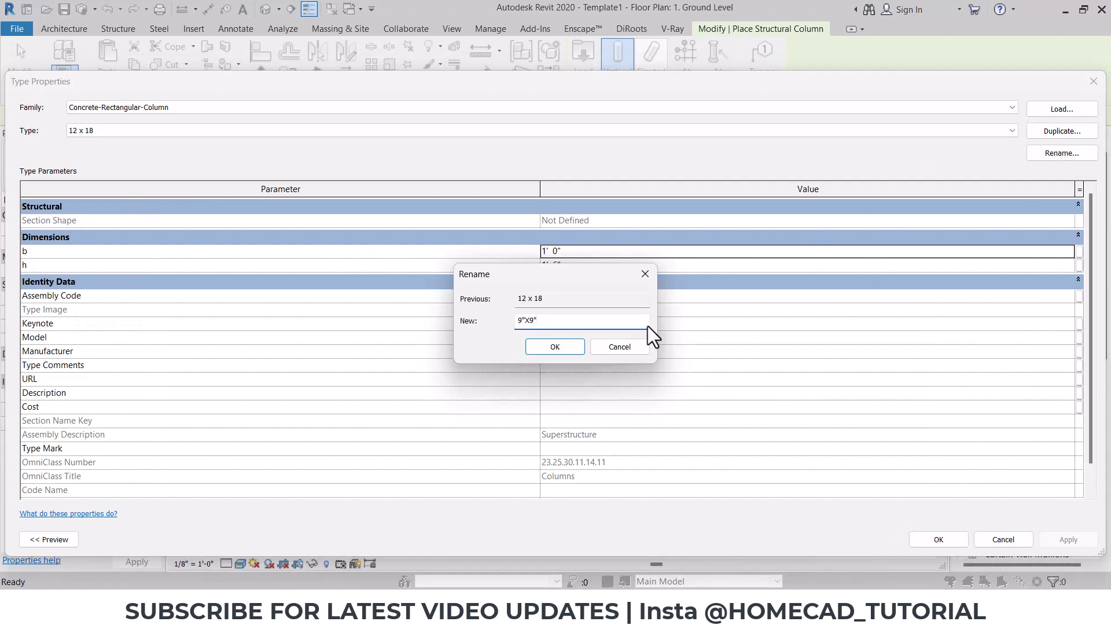
pyautogui.click(554, 346)
pyautogui.click(589, 253)
pyautogui.write('9"X')
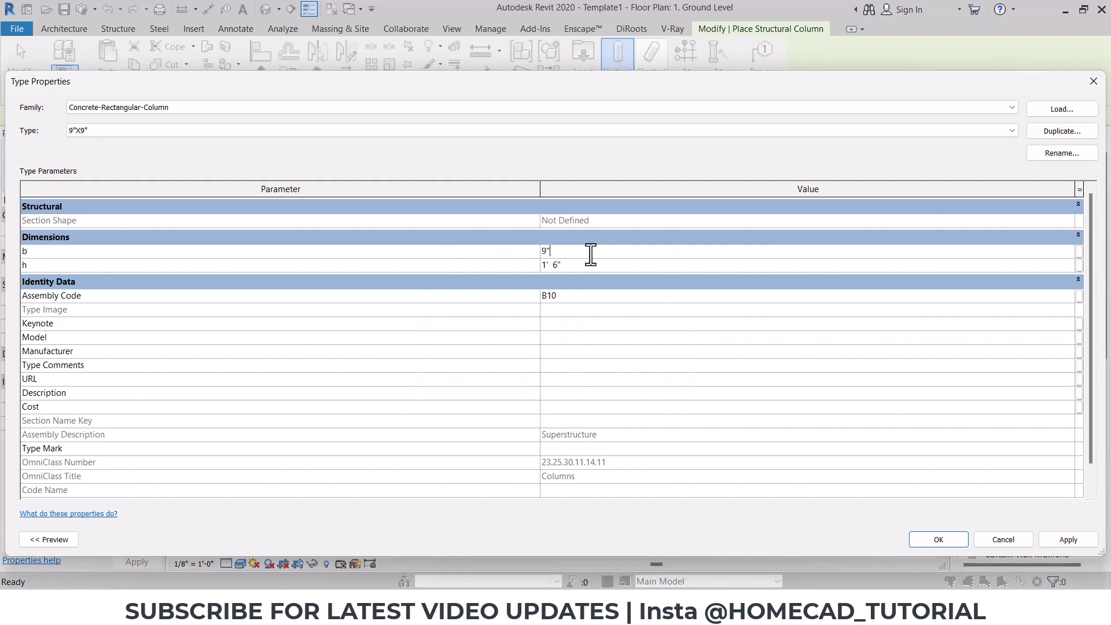
pyautogui.write('9"')
pyautogui.click(933, 542)
pyautogui.scroll(4, 322, 314)
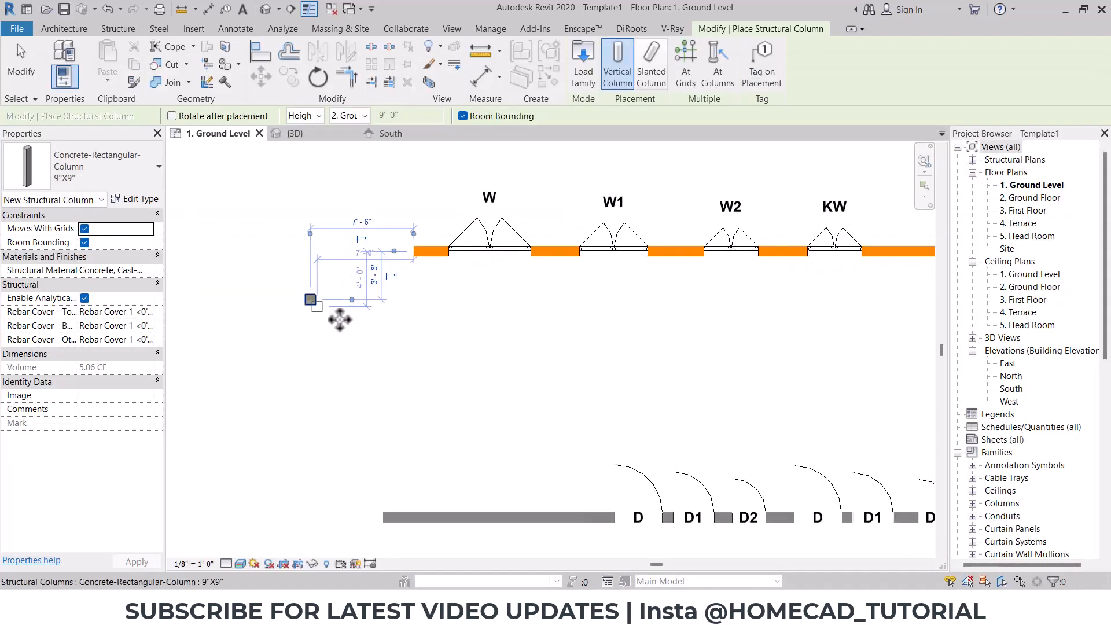
pyautogui.scroll(2, 322, 315)
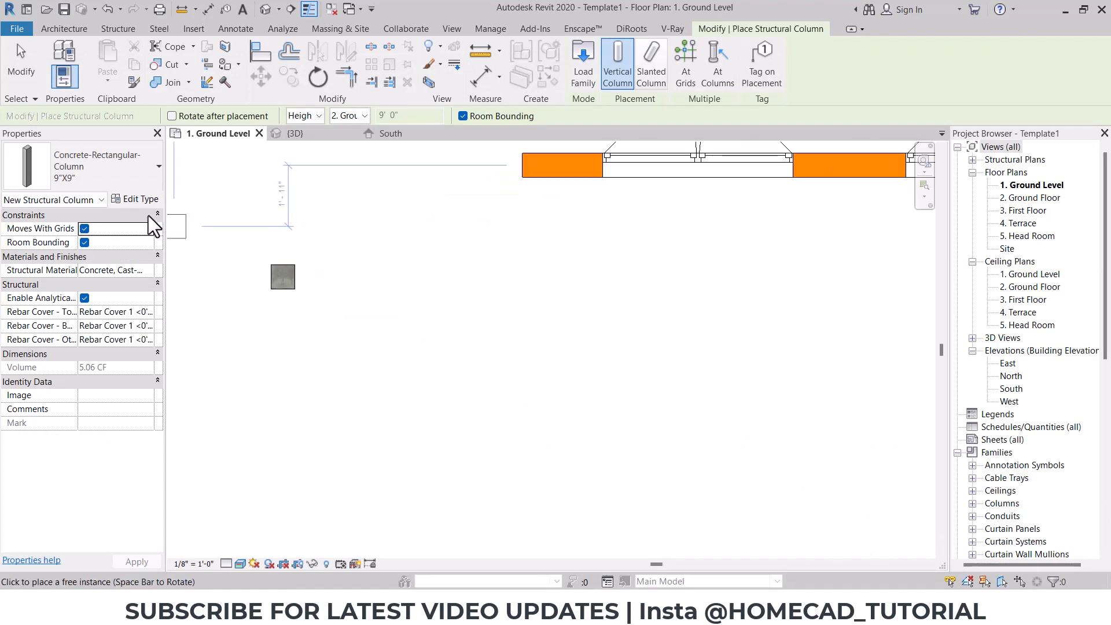
# Duplicate the 9"X9" column type as 9"X12" and set its h dimension to 12"
pyautogui.click(140, 200)
pyautogui.click(1077, 132)
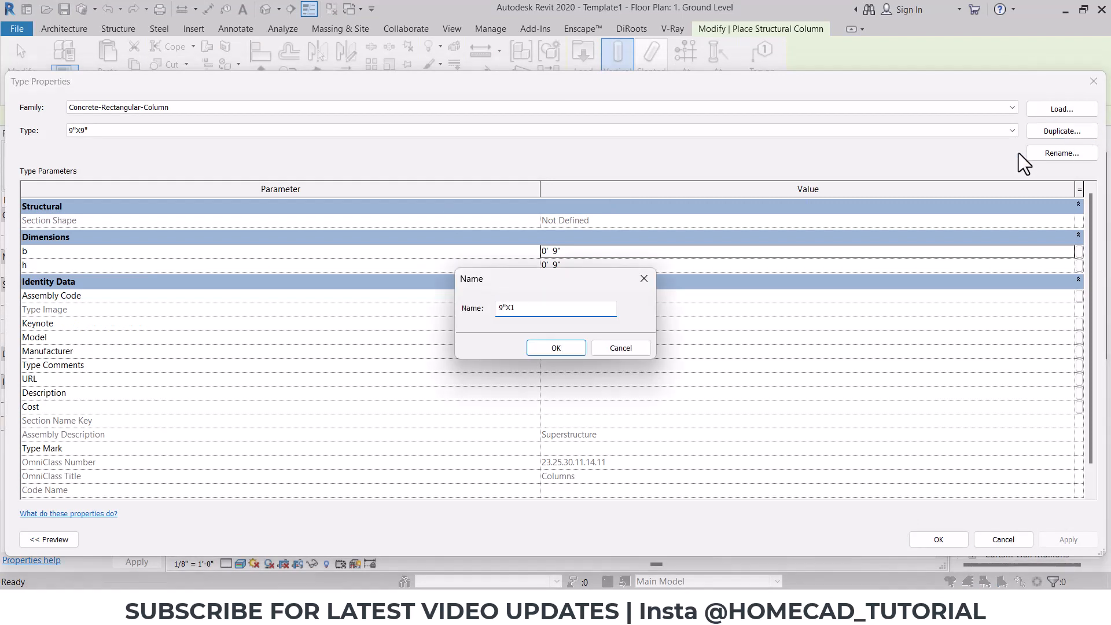
pyautogui.click(555, 347)
pyautogui.click(590, 267)
pyautogui.write('12"')
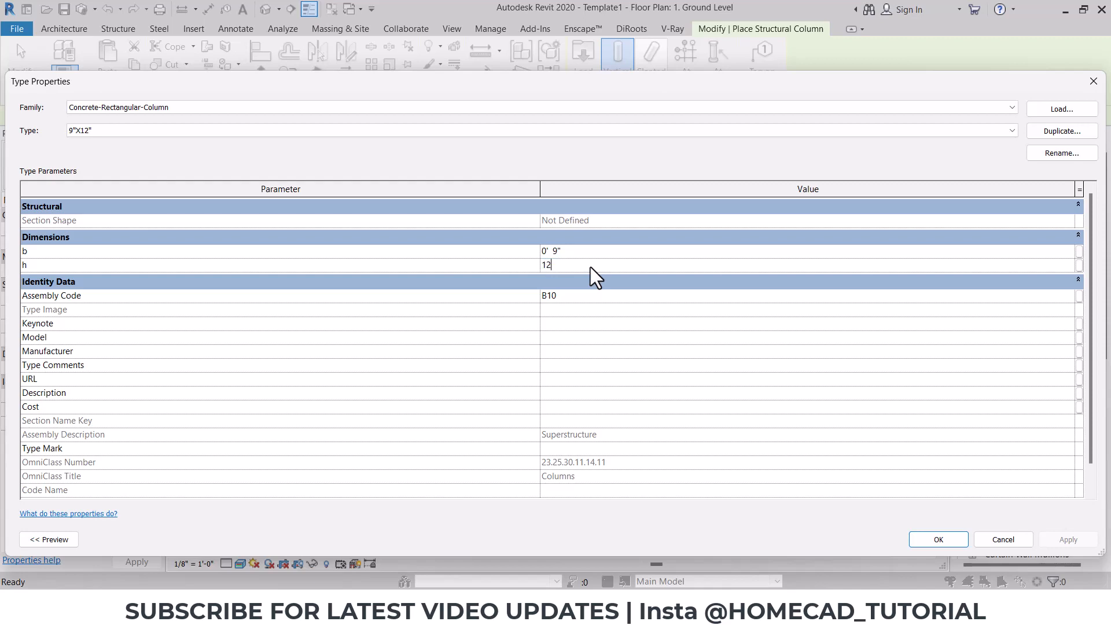
pyautogui.click(931, 541)
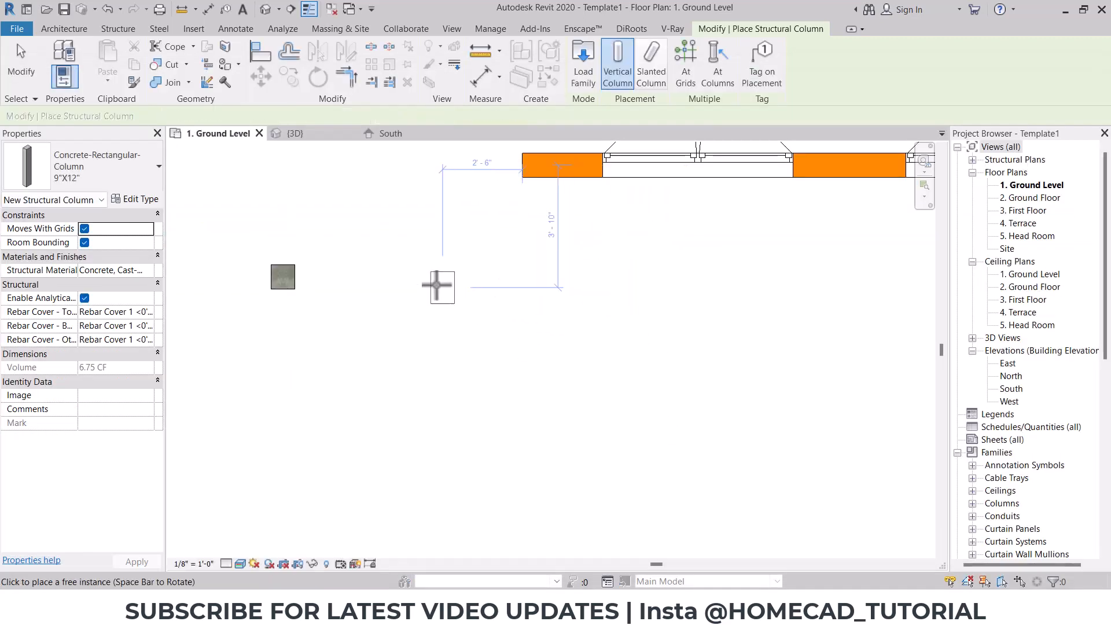
# Place one 9"X12" column to the right of the 9"X9" column, rotated so its longer side runs horizontally
pyautogui.click(426, 278)
pyautogui.press('Escape')
pyautogui.press('Escape')
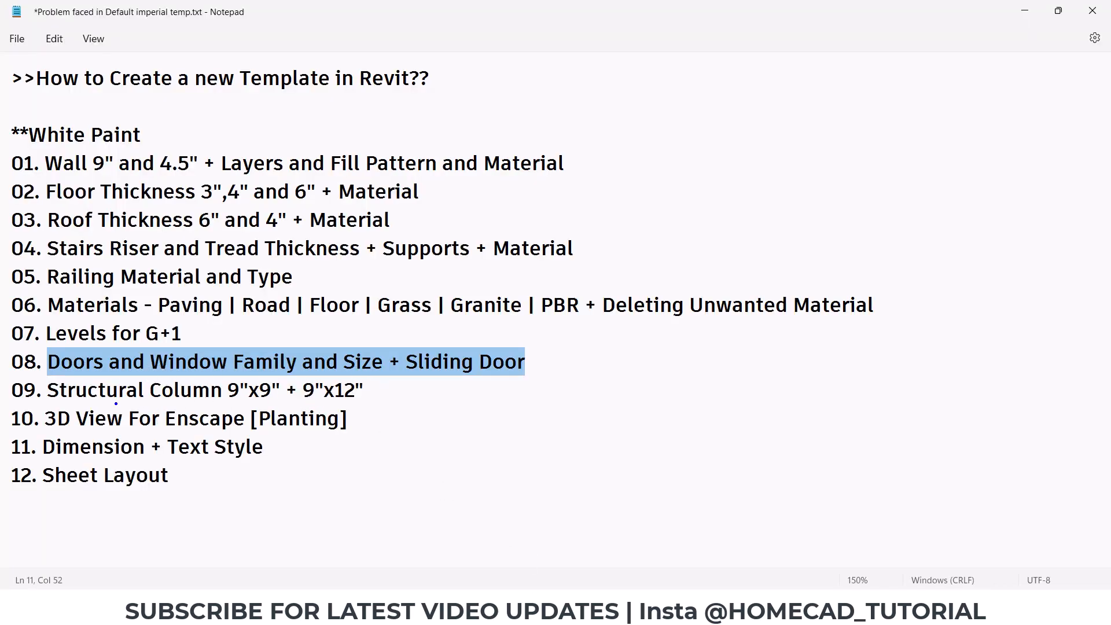
# Mark item 10, 3D View For Enscape [Planting], in the Notepad checklist and return to Revit
pyautogui.click(74, 393)
pyautogui.moveTo(48, 422); pyautogui.dragTo(347, 421)
pyautogui.click(1024, 10)
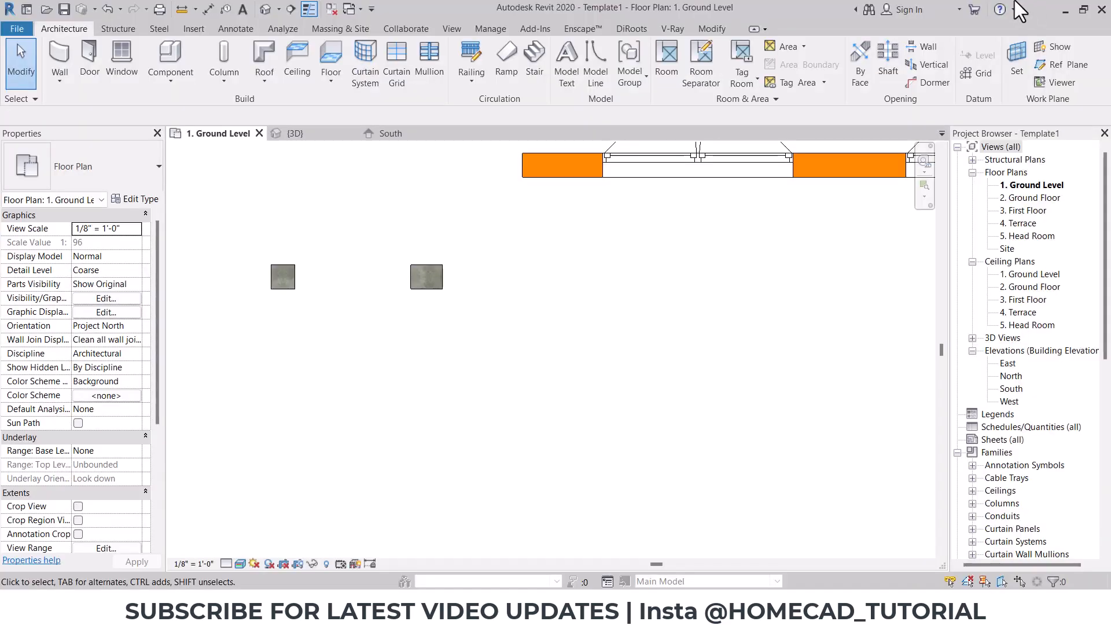
# Delete all the sample walls, doors, windows and columns from the Ground Level plan
pyautogui.scroll(-6, 633, 382)
pyautogui.moveTo(480, 258); pyautogui.dragTo(840, 470)
pyautogui.press('Delete')
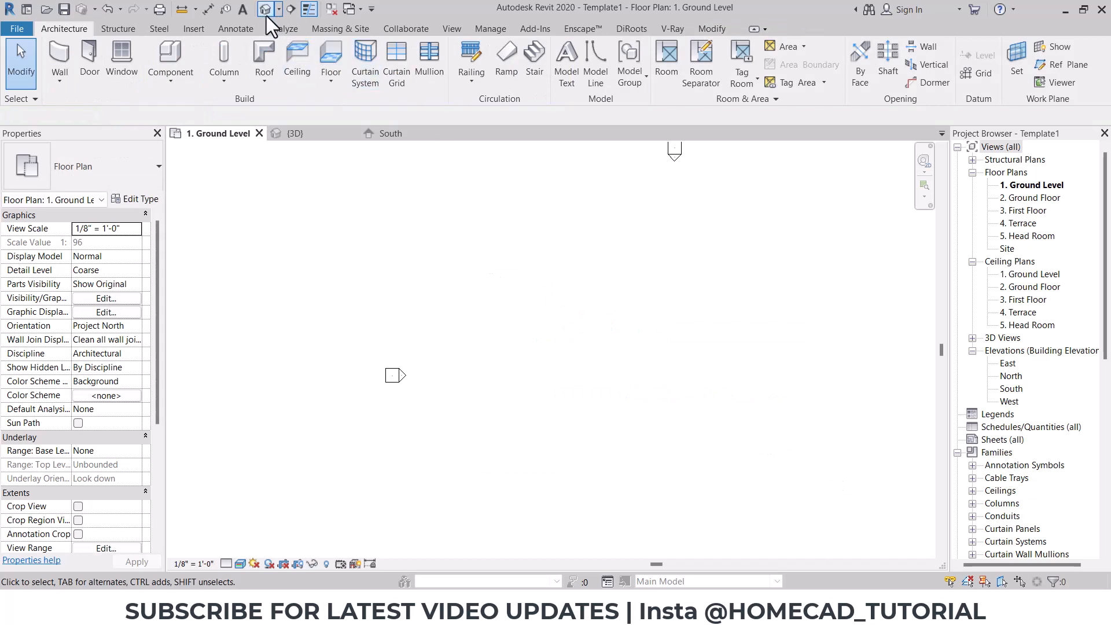
# Place the Enscape vegetation asset Deciduous Tree 029: Elm between the elevation markers on the Ground Level plan
pyautogui.moveTo(810, 377); pyautogui.dragTo(665, 345, button='middle')
pyautogui.scroll(-1, 665, 369)
pyautogui.click(582, 29)
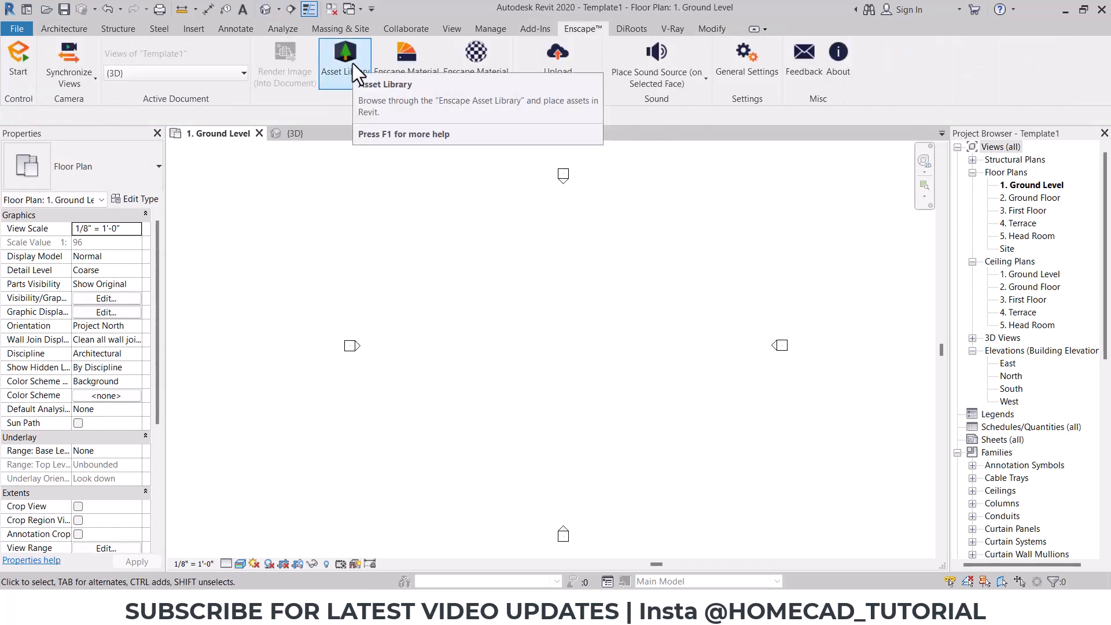
pyautogui.click(352, 64)
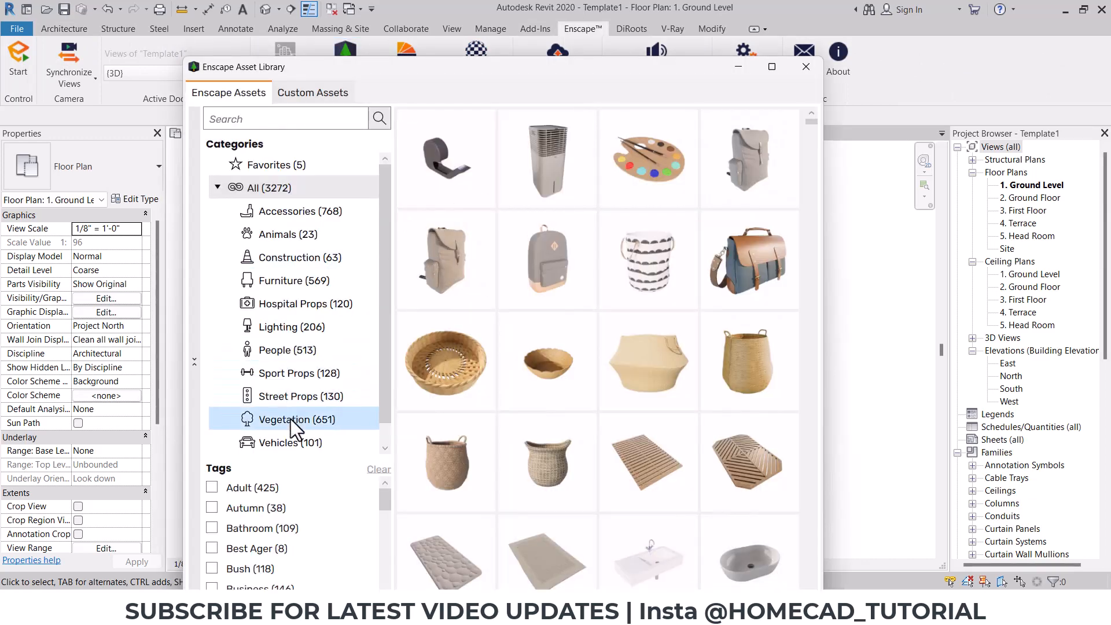
pyautogui.click(292, 419)
pyautogui.scroll(-10, 608, 354)
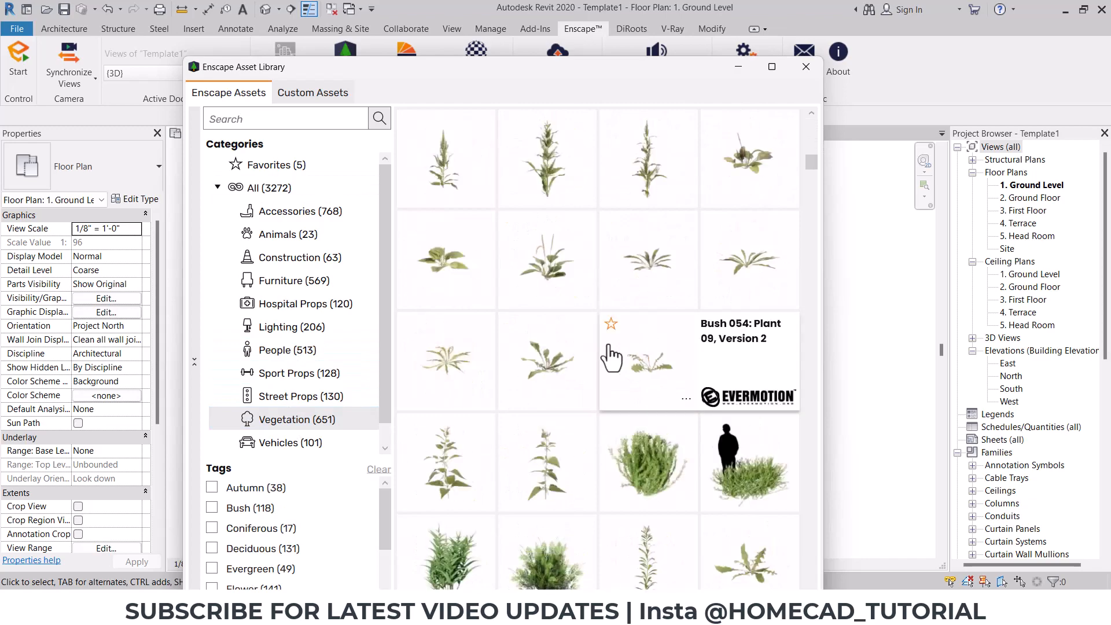
pyautogui.scroll(-15, 613, 360)
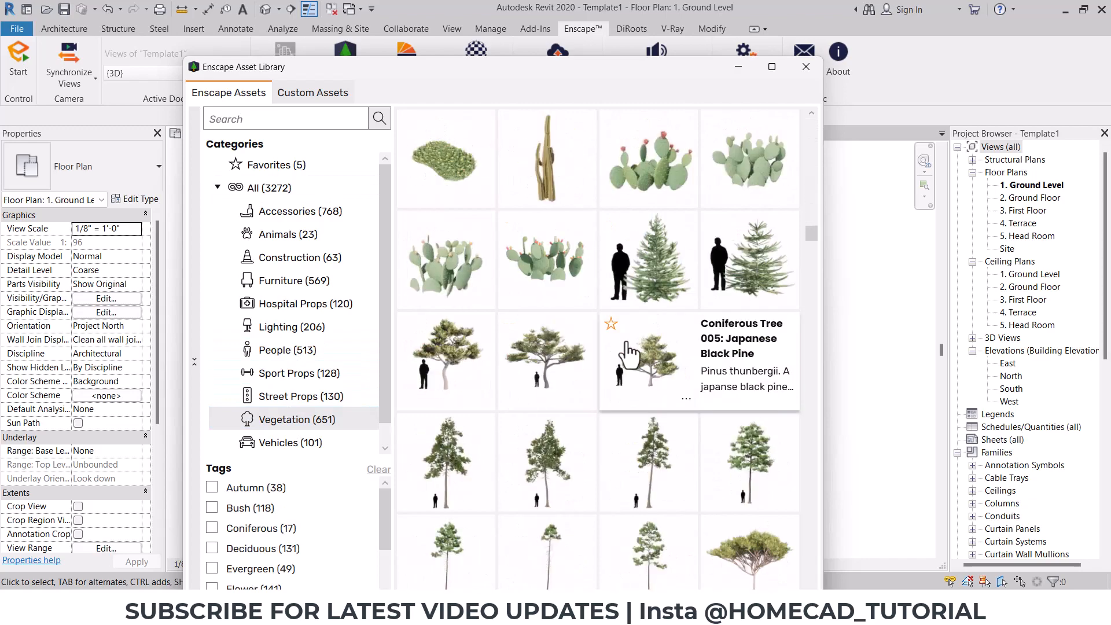
pyautogui.scroll(-10, 627, 353)
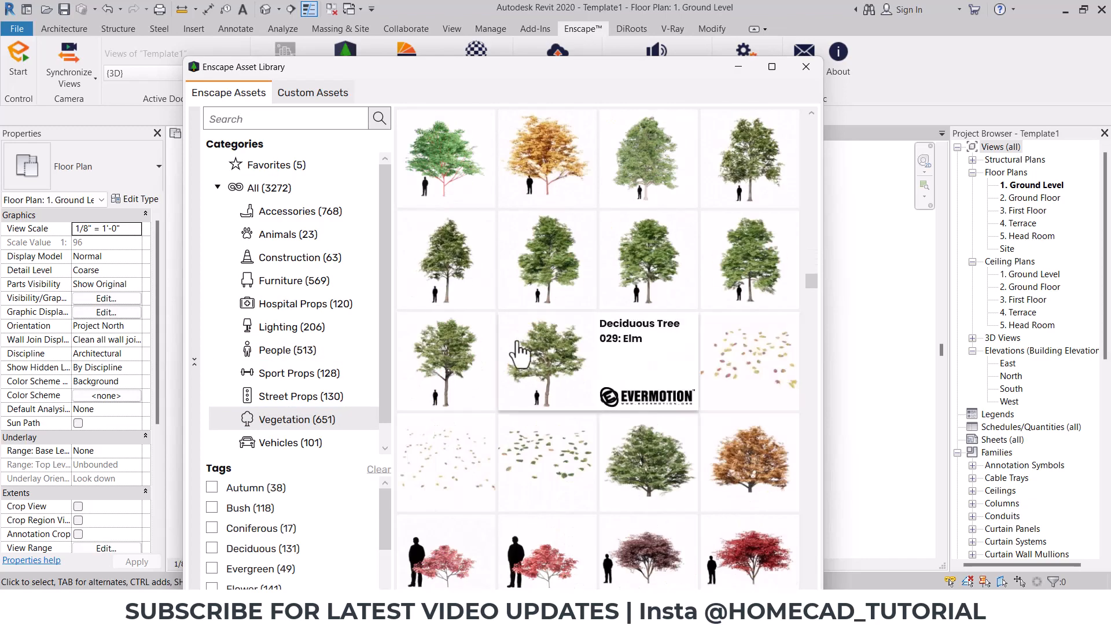
pyautogui.click(631, 356)
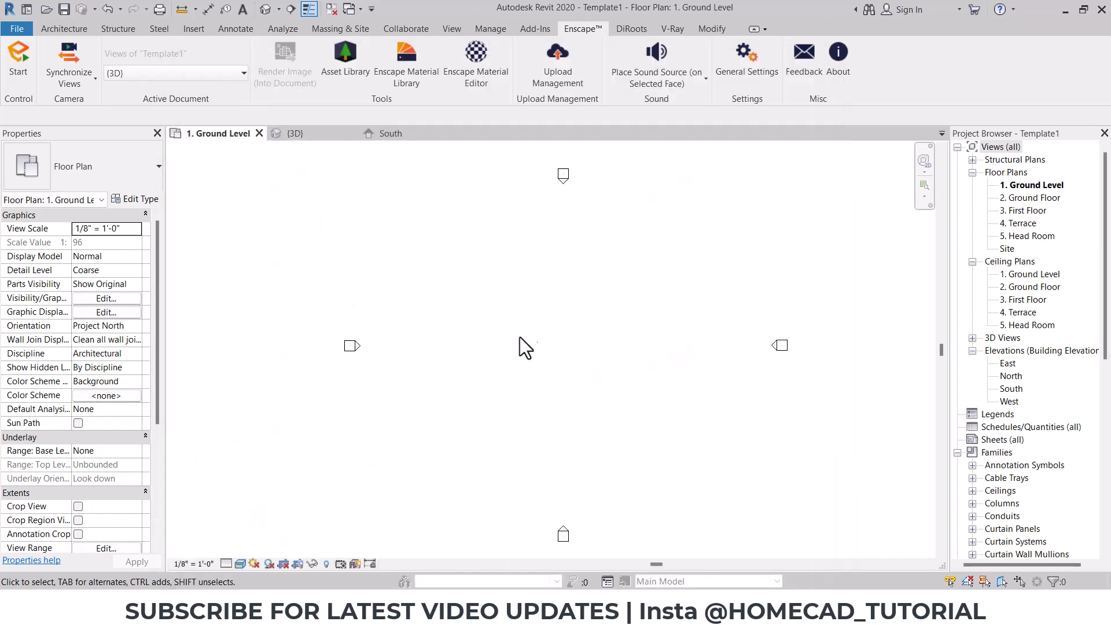
pyautogui.click(524, 296)
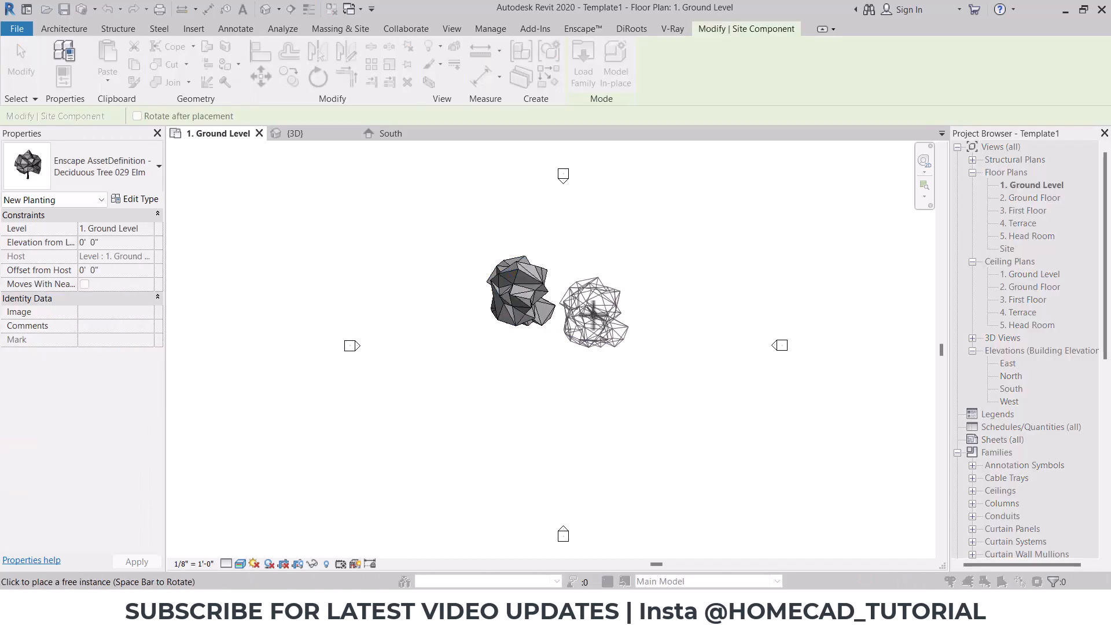
# End the tree placement, open the default {3D} view and inspect the placed Deciduous Tree 029 Elm from several angles
pyautogui.press('Escape')
pyautogui.click(806, 67)
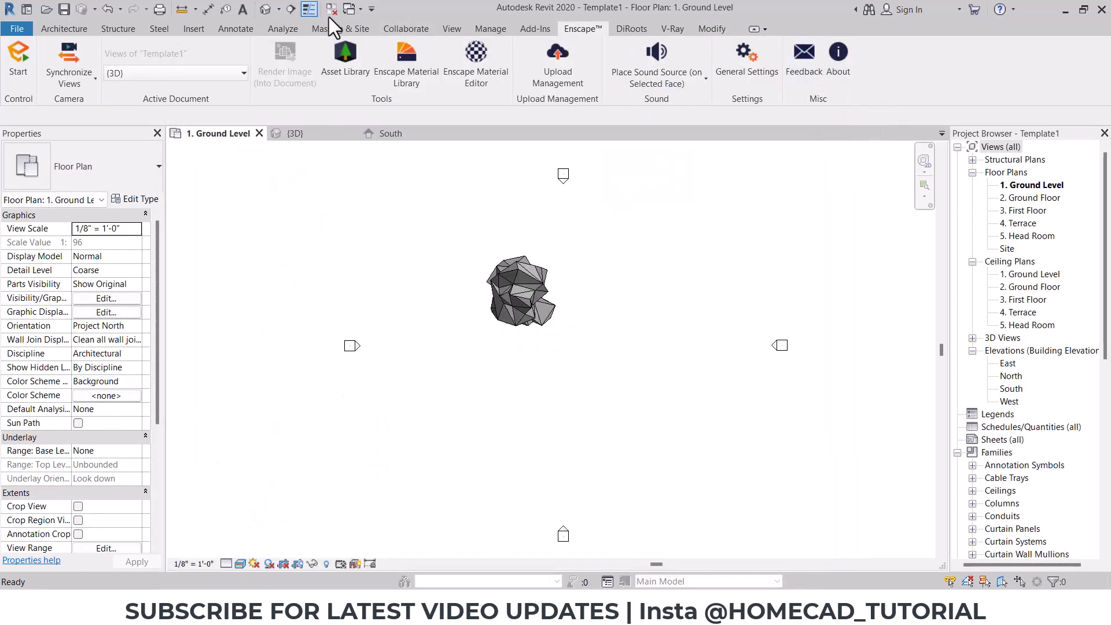
pyautogui.click(266, 9)
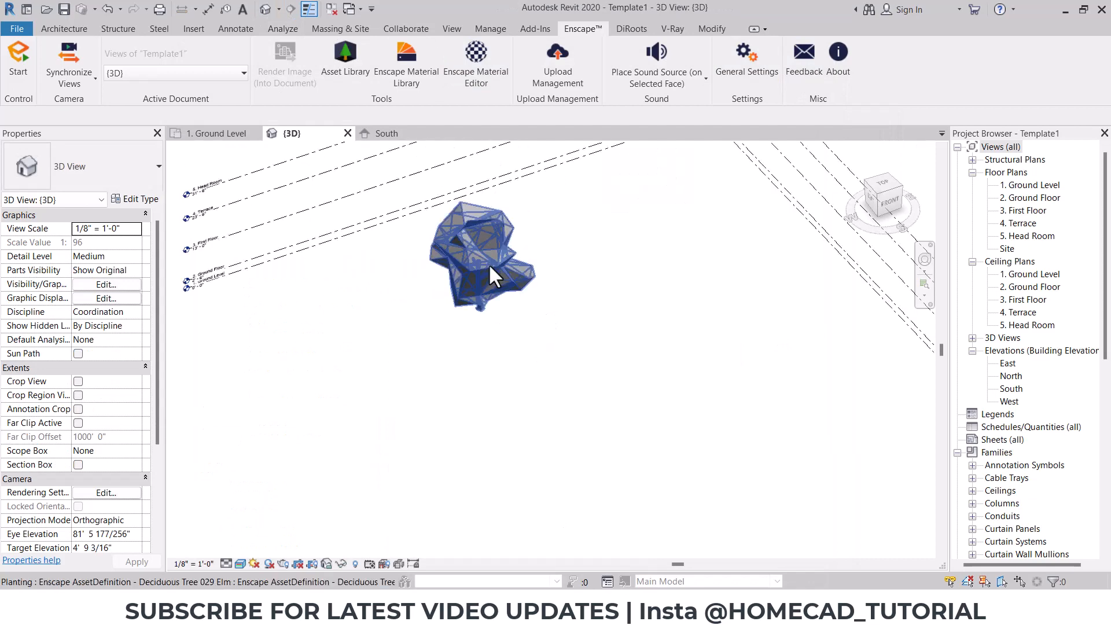
pyautogui.click(490, 269)
pyautogui.keyDown('shift'); pyautogui.moveTo(528, 362); pyautogui.dragTo(551, 304, button='middle'); pyautogui.keyUp('shift')
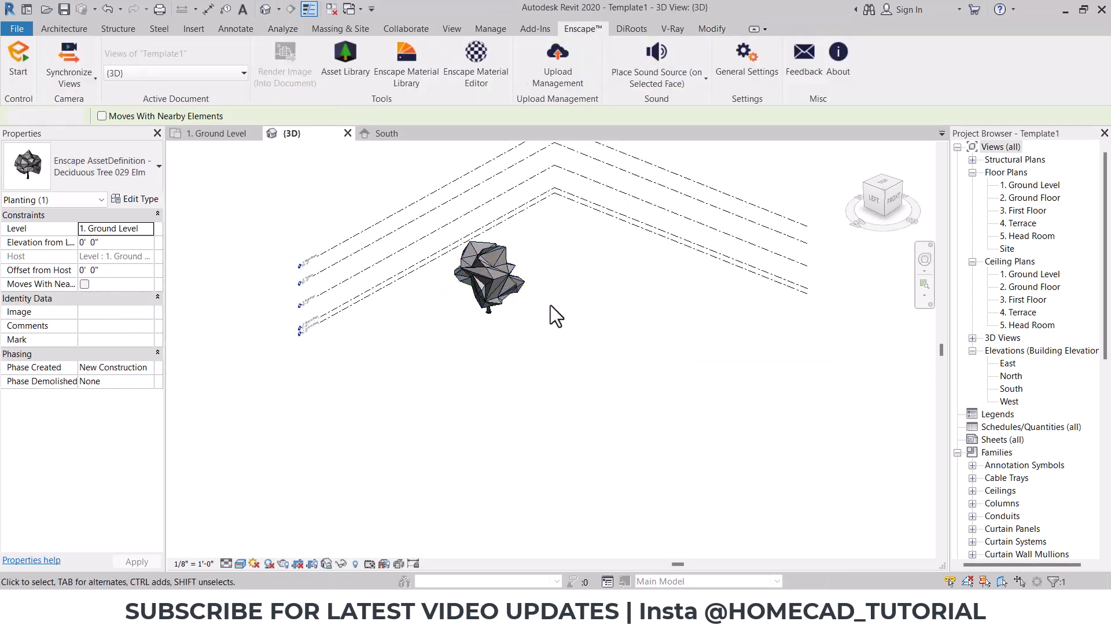
pyautogui.click(538, 299)
pyautogui.scroll(2, 538, 300)
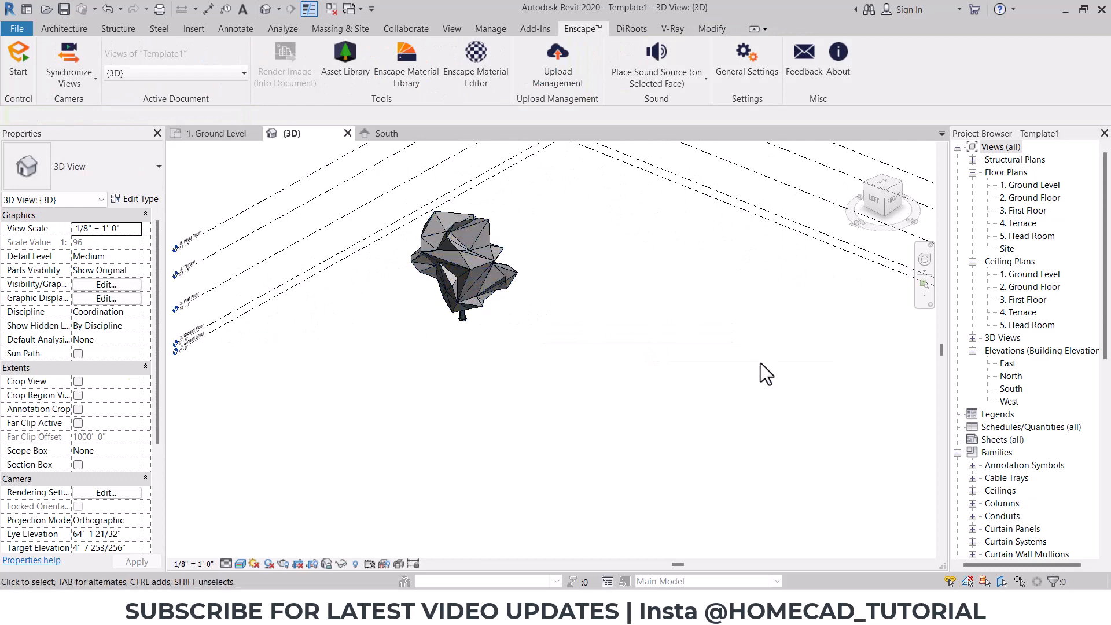
pyautogui.moveTo(536, 352)
pyautogui.keyDown('shift'); pyautogui.mouseDown(button='middle')
pyautogui.moveTo(560, 372)
pyautogui.moveTo(541, 347)
pyautogui.mouseUp(button='middle'); pyautogui.keyUp('shift')
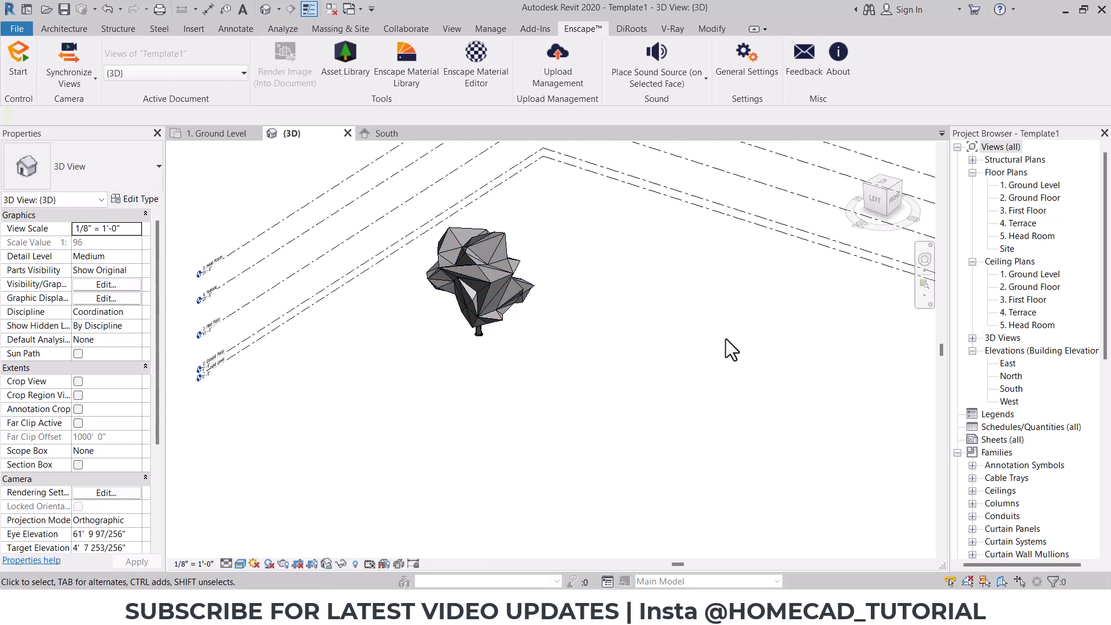
# Duplicate the {3D} view with detailing and rename the copy 3D Enscape
pyautogui.doubleClick(1010, 337)
pyautogui.click(1009, 351)
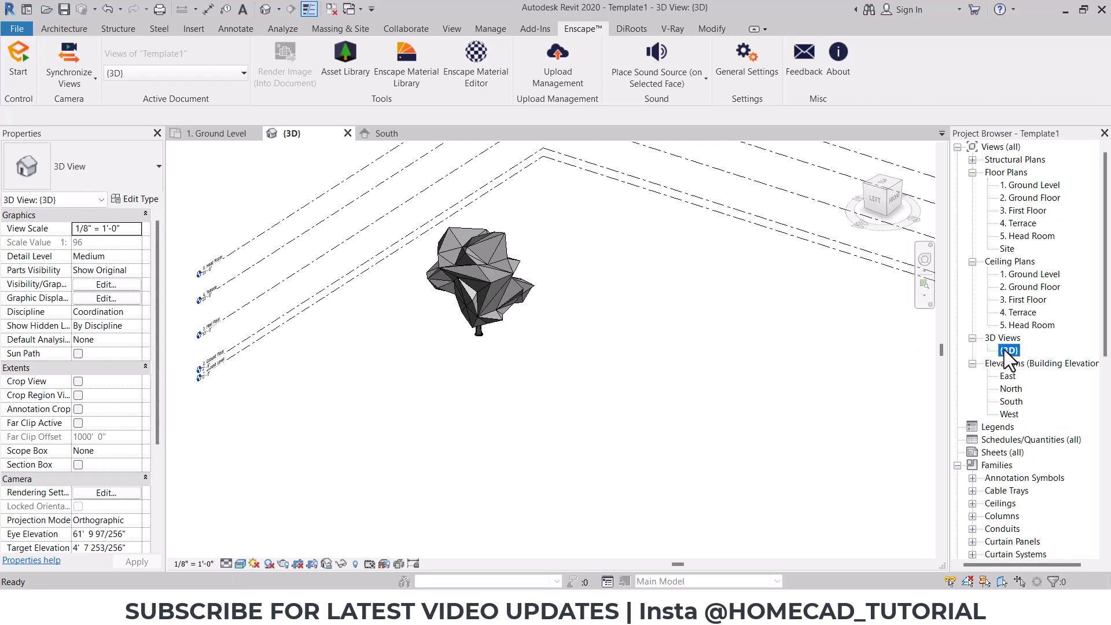
pyautogui.rightClick(1008, 351)
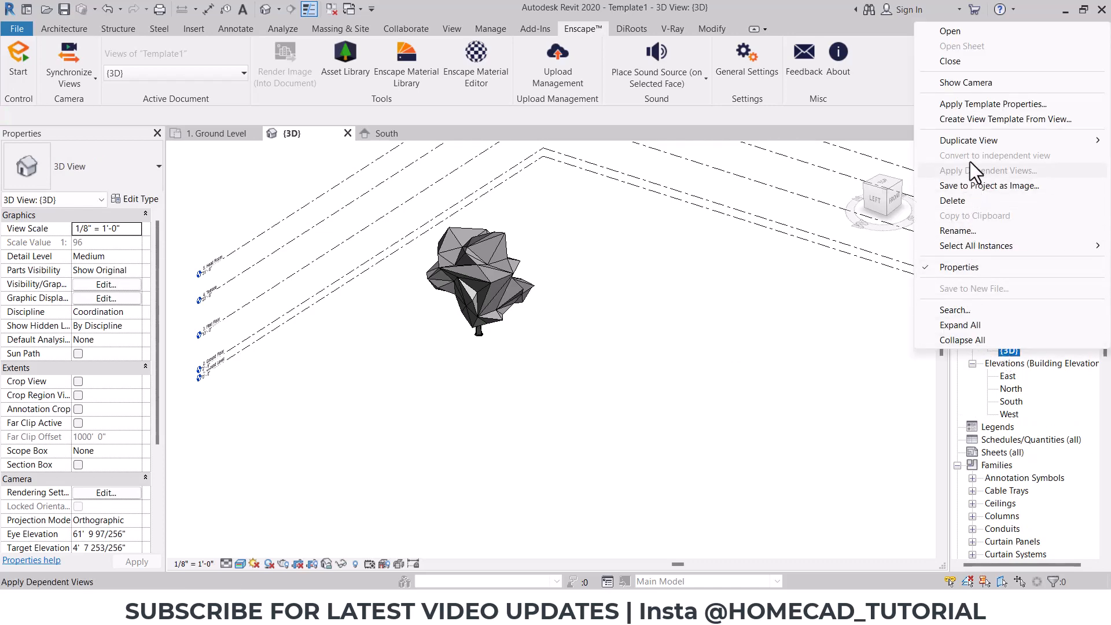
pyautogui.moveTo(972, 141)
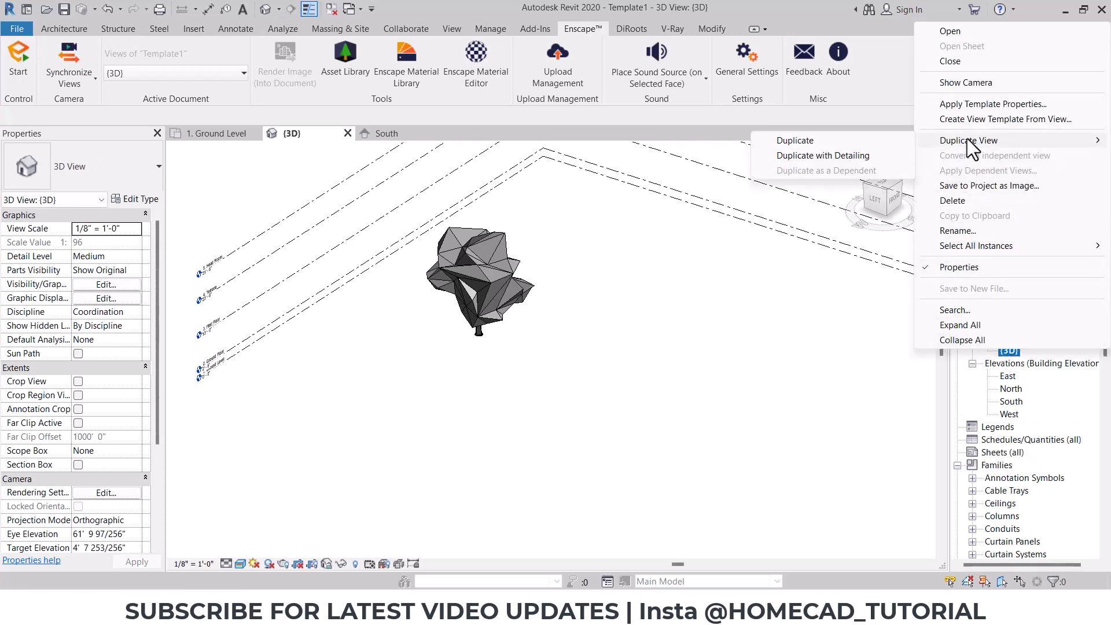
pyautogui.click(829, 156)
pyautogui.rightClick(1021, 364)
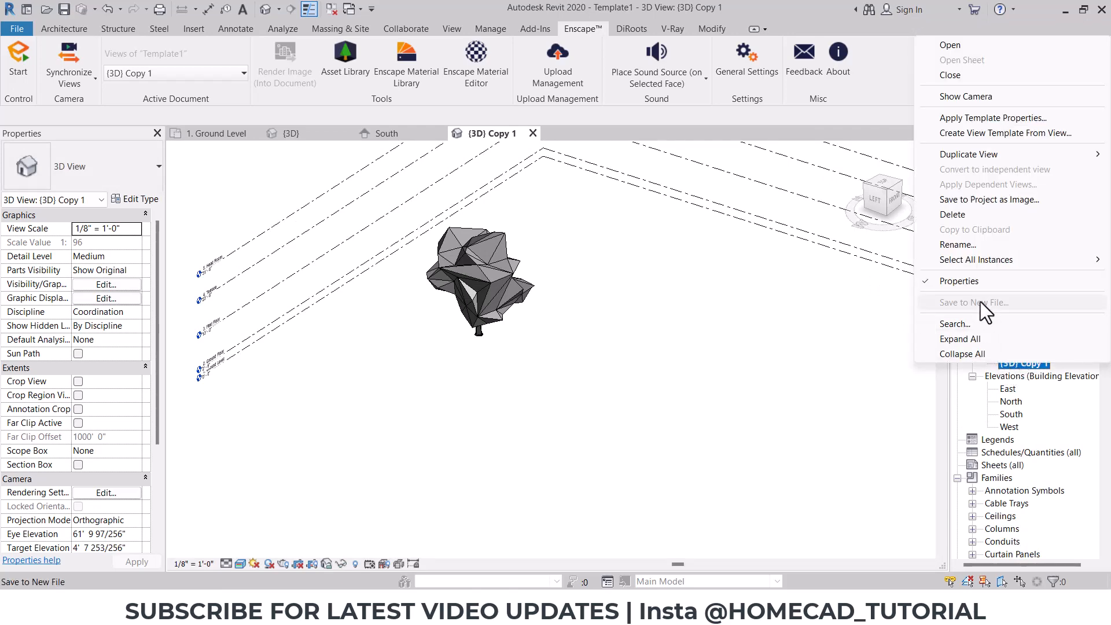
pyautogui.click(960, 245)
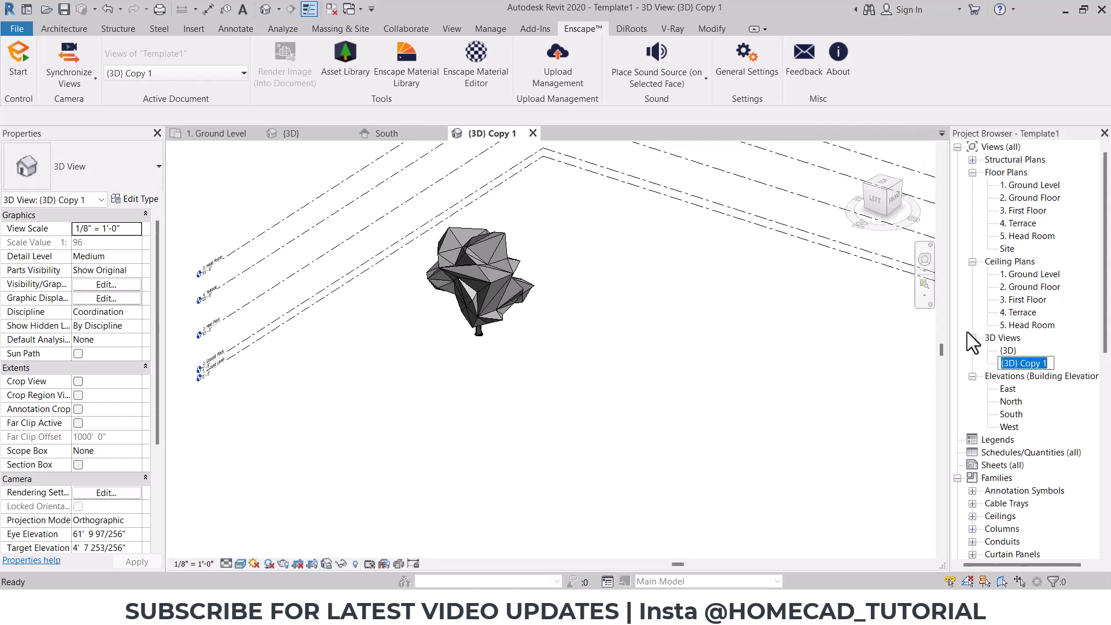
pyautogui.write('3D ')
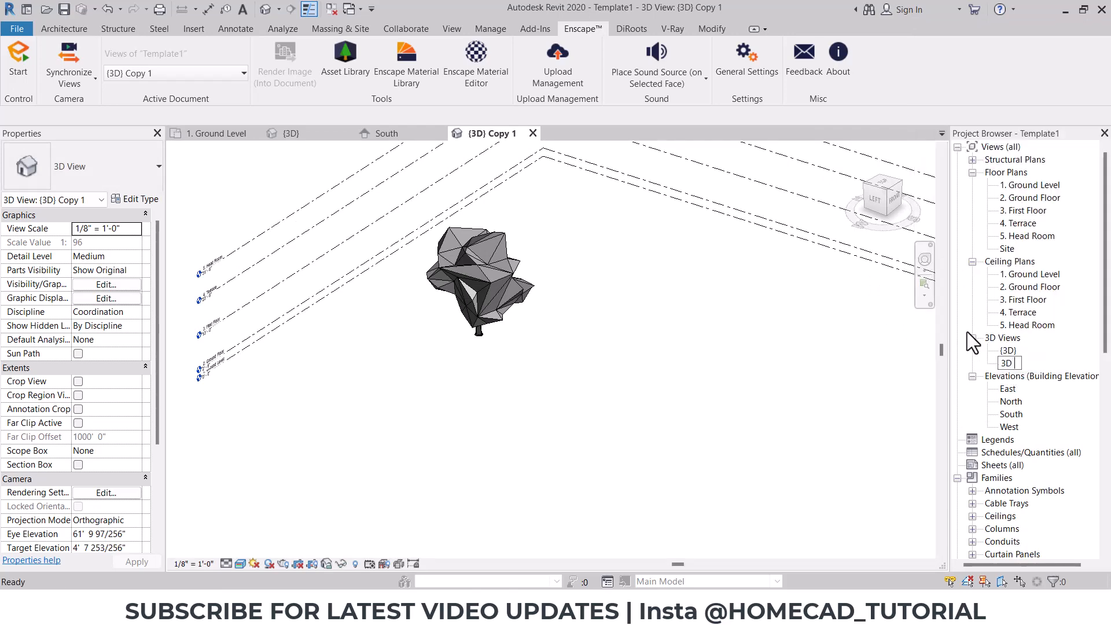
pyautogui.write('Enscape')
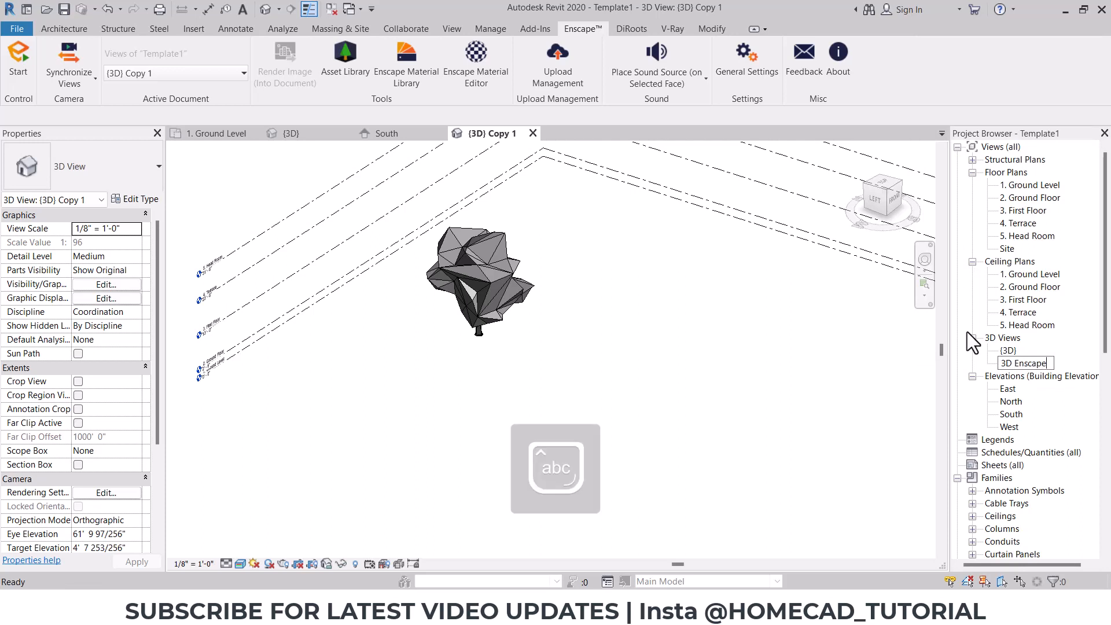
pyautogui.press('Return')
# Hide the Planting category in the {3D} view and compare the result with the 3D Enscape view
pyautogui.click(1014, 351)
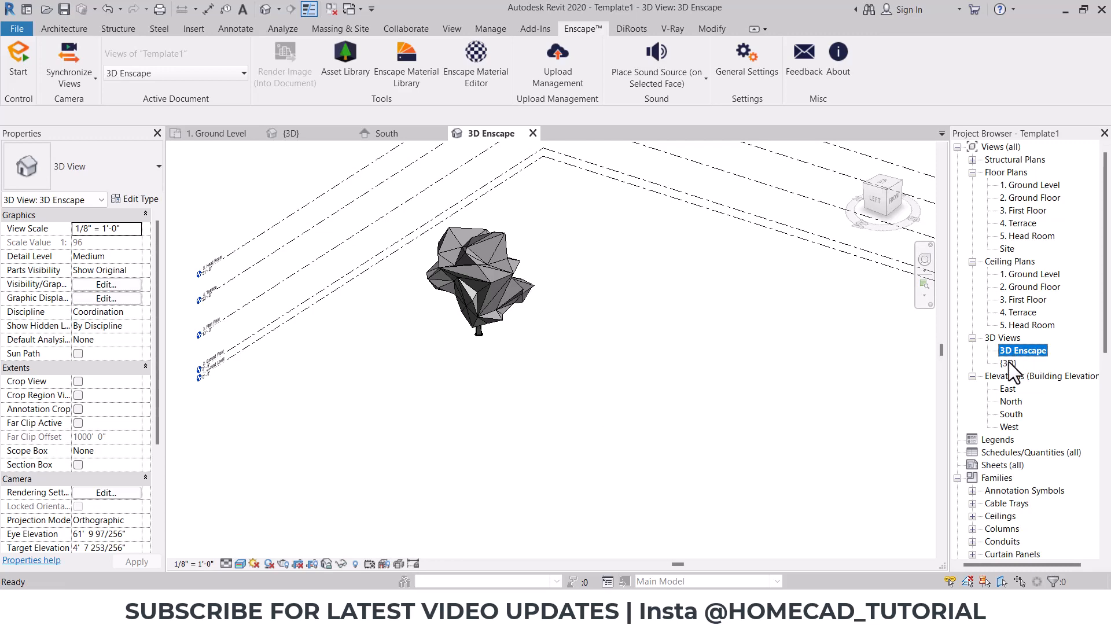
pyautogui.doubleClick(1008, 363)
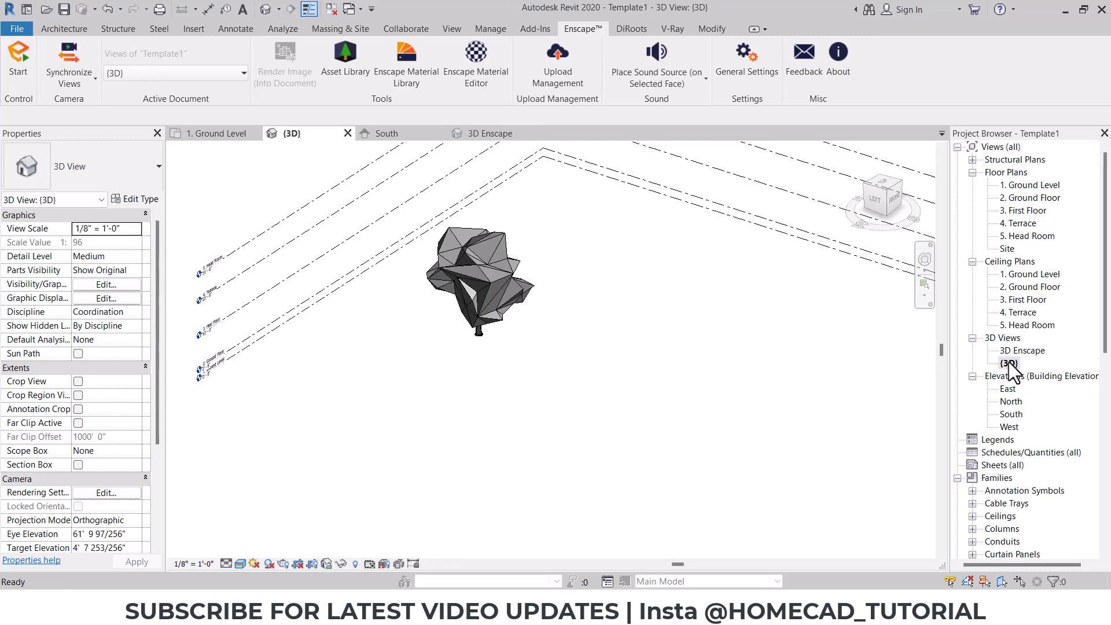
pyautogui.click(87, 285)
pyautogui.scroll(-3, 356, 297)
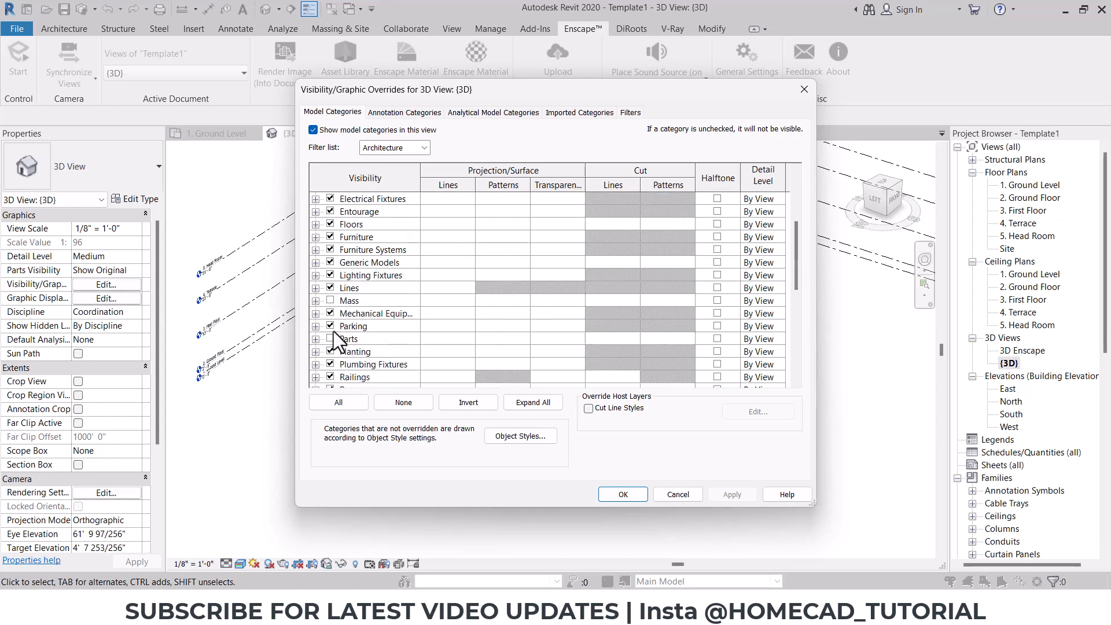
pyautogui.click(331, 351)
pyautogui.click(601, 493)
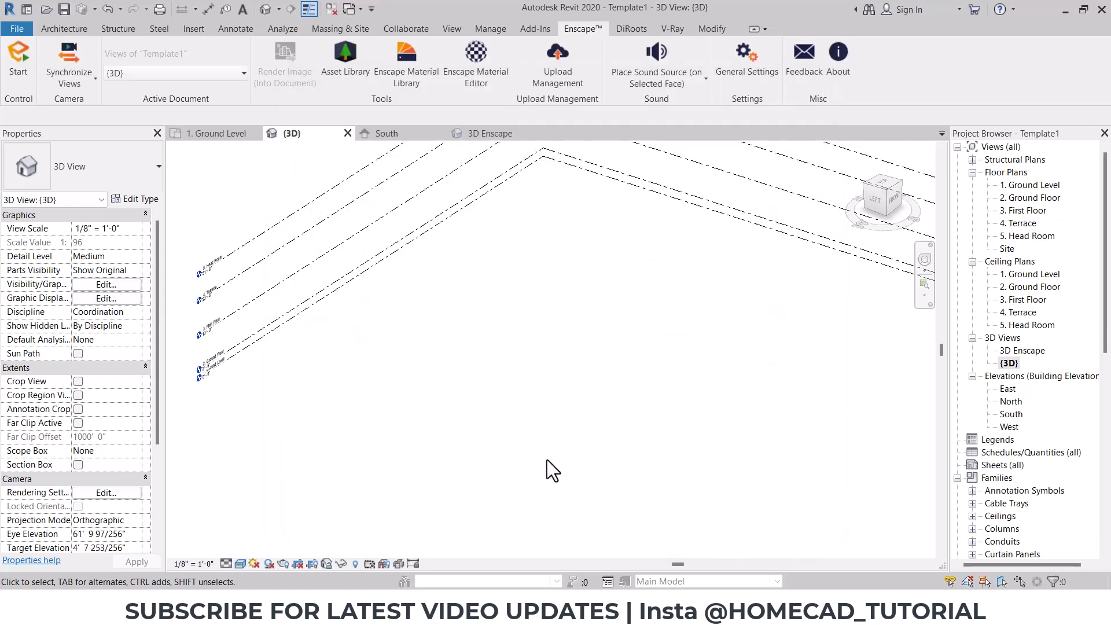
pyautogui.doubleClick(1021, 351)
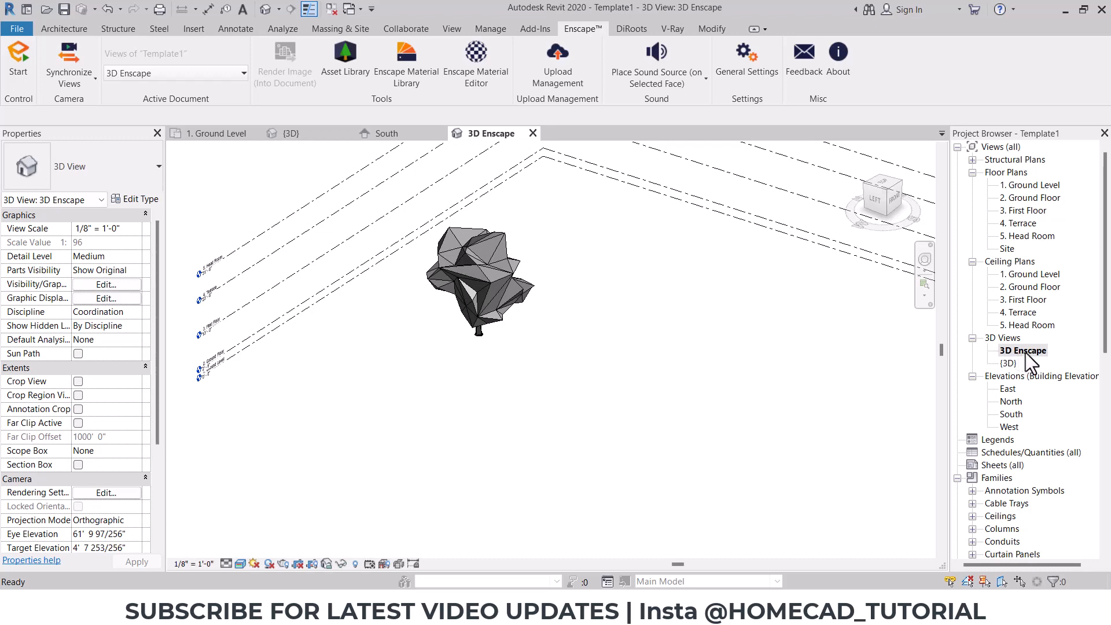
pyautogui.doubleClick(1009, 363)
# Set the background of the {3D} view to Gradient in its Graphic Display Options
pyautogui.keyDown('shift'); pyautogui.moveTo(753, 394); pyautogui.dragTo(692, 379, button='middle'); pyautogui.keyUp('shift')
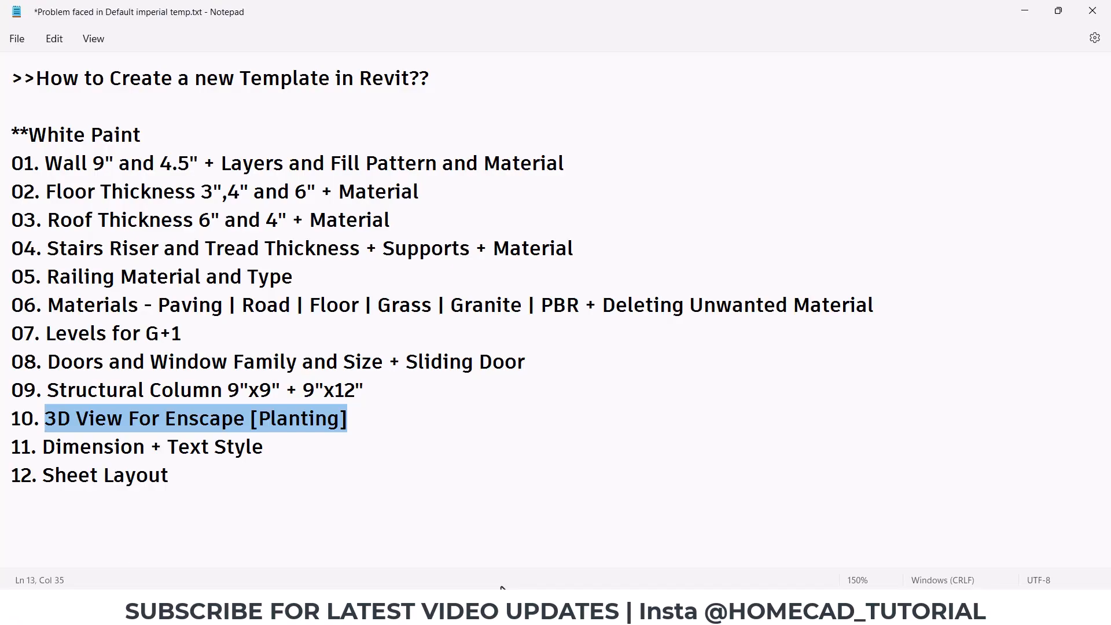
pyautogui.click(1025, 11)
pyautogui.click(226, 564)
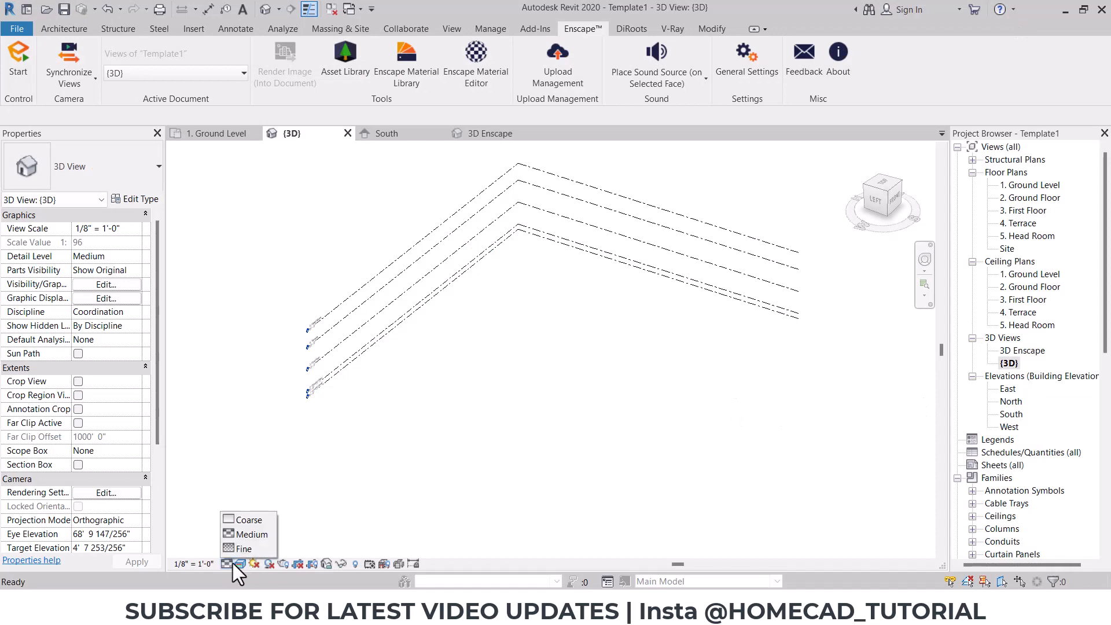
pyautogui.click(240, 563)
pyautogui.click(283, 456)
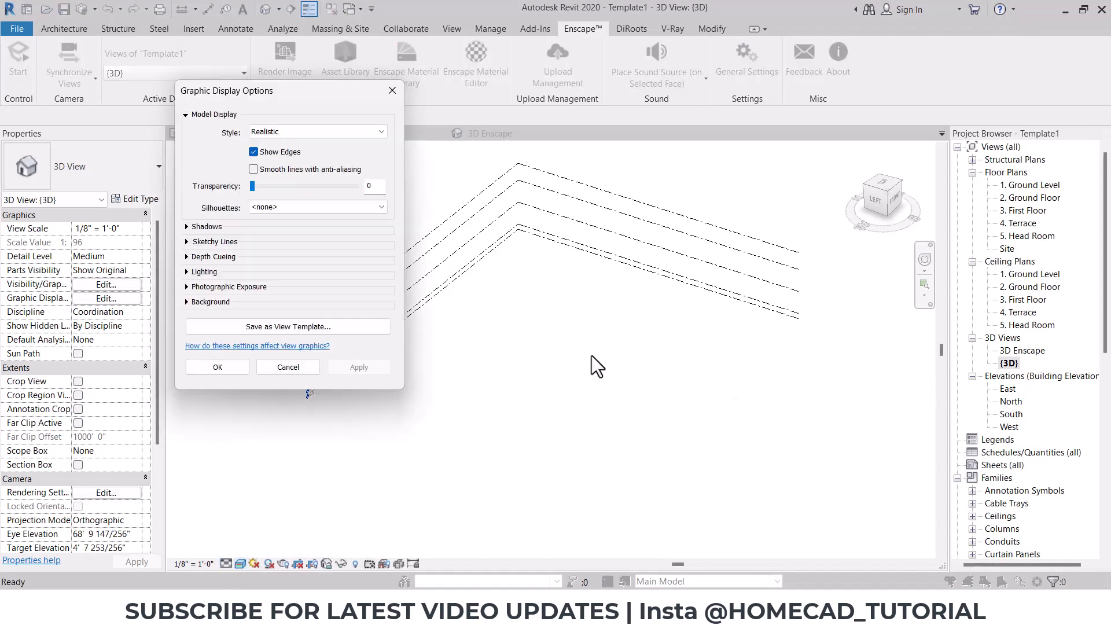
pyautogui.click(186, 302)
pyautogui.click(289, 324)
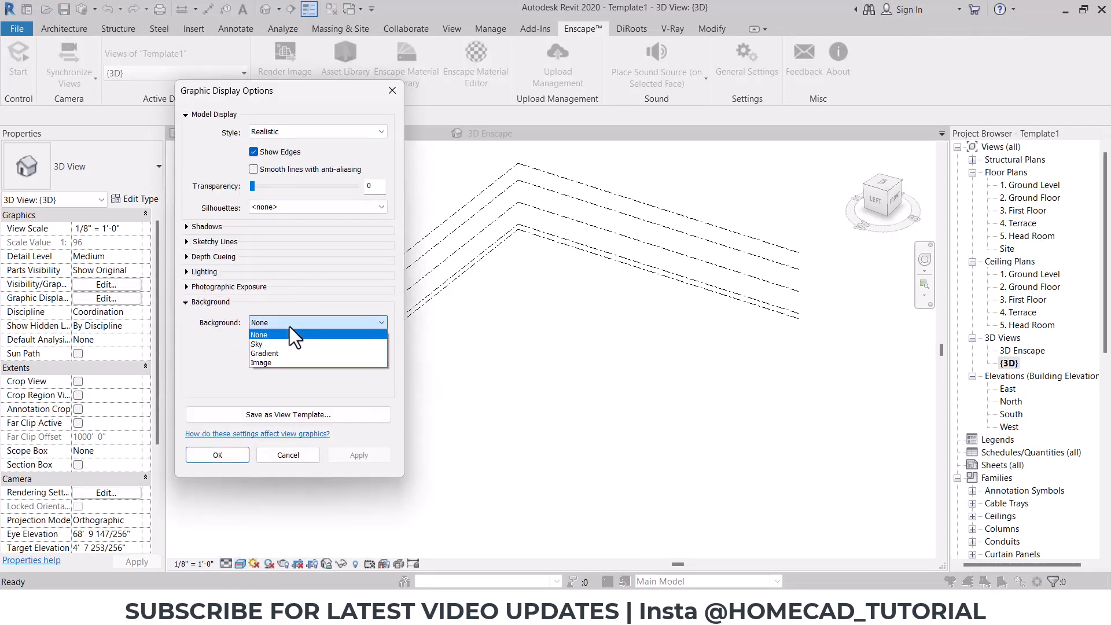
pyautogui.click(290, 353)
pyautogui.click(354, 455)
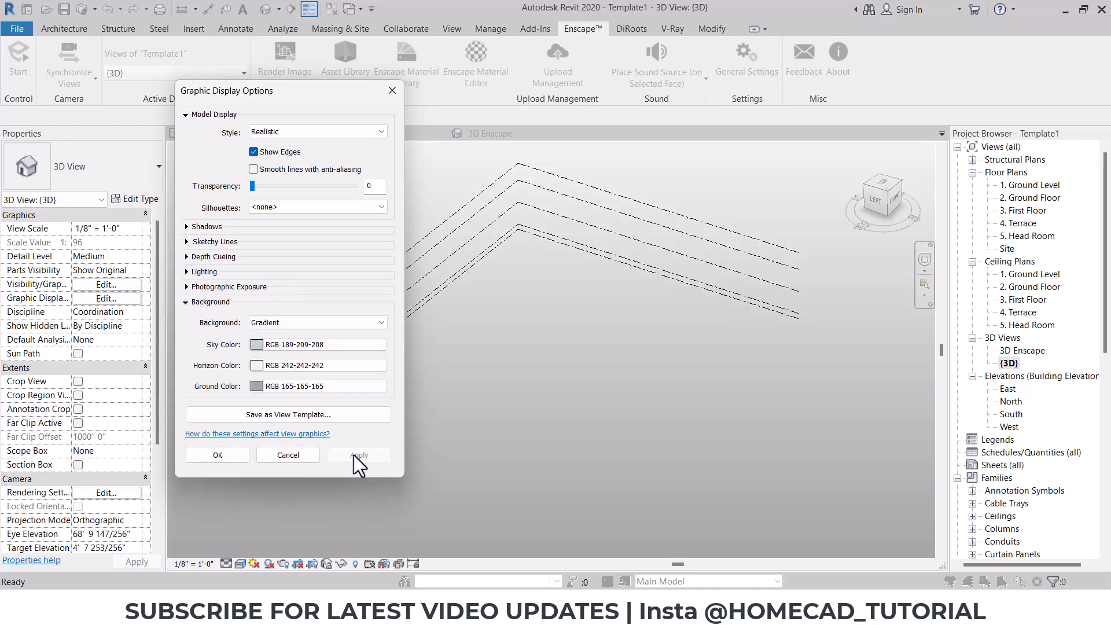
pyautogui.click(215, 455)
# Set the background of the 3D Enscape view to Gradient in its Graphic Display Options
pyautogui.doubleClick(1019, 349)
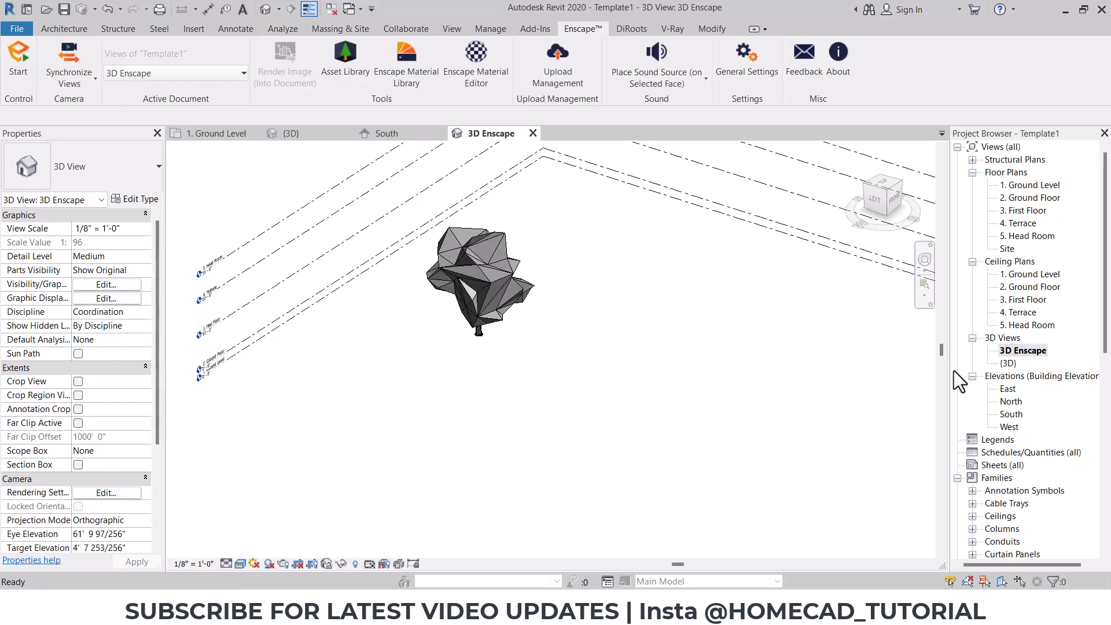
pyautogui.click(230, 565)
pyautogui.click(278, 455)
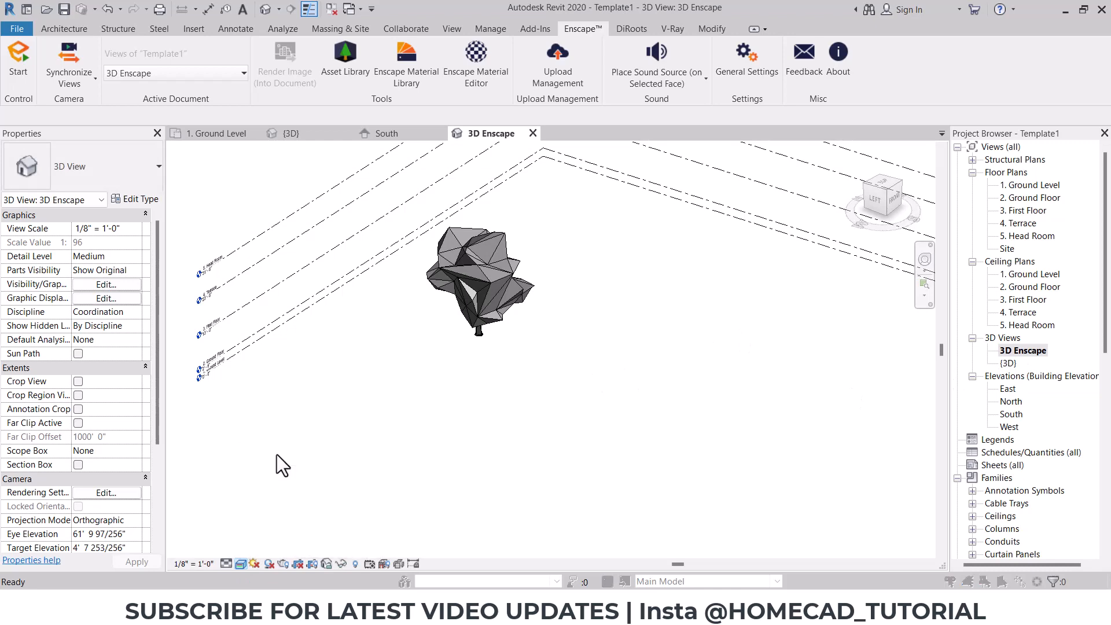
pyautogui.click(205, 302)
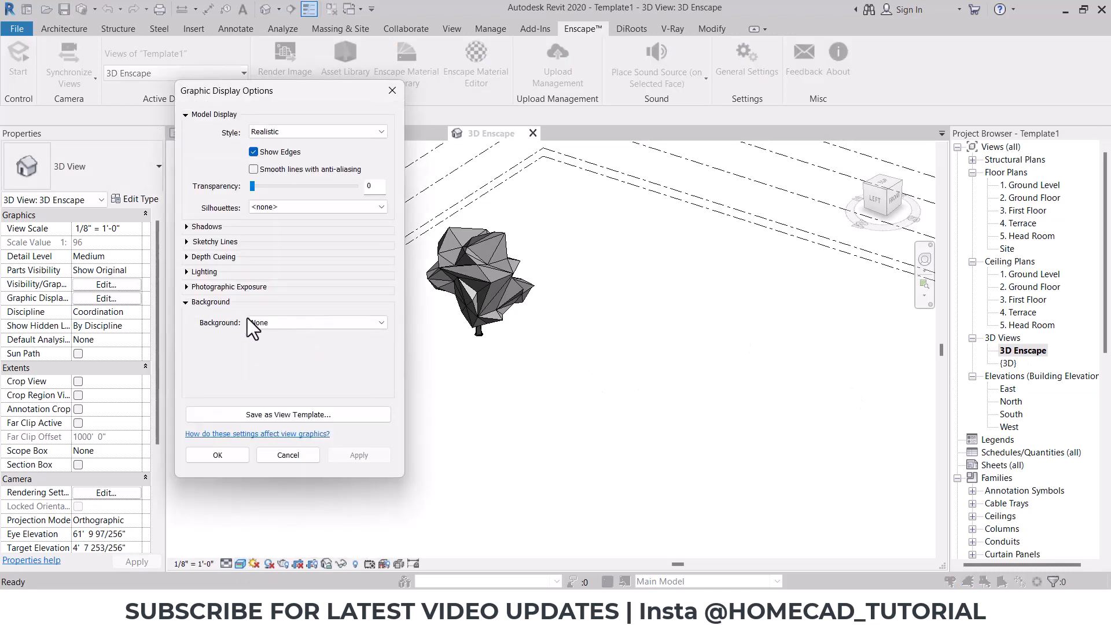
pyautogui.click(318, 322)
pyautogui.click(270, 342)
pyautogui.click(223, 454)
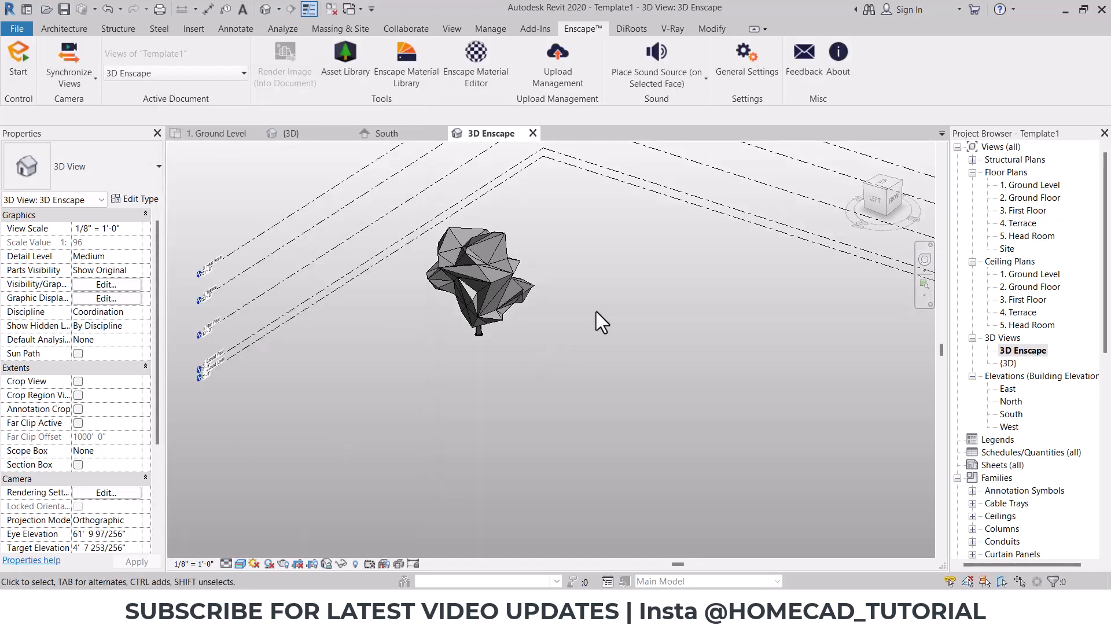
pyautogui.keyDown('shift'); pyautogui.moveTo(596, 311); pyautogui.dragTo(635, 405, button='middle'); pyautogui.keyUp('shift')
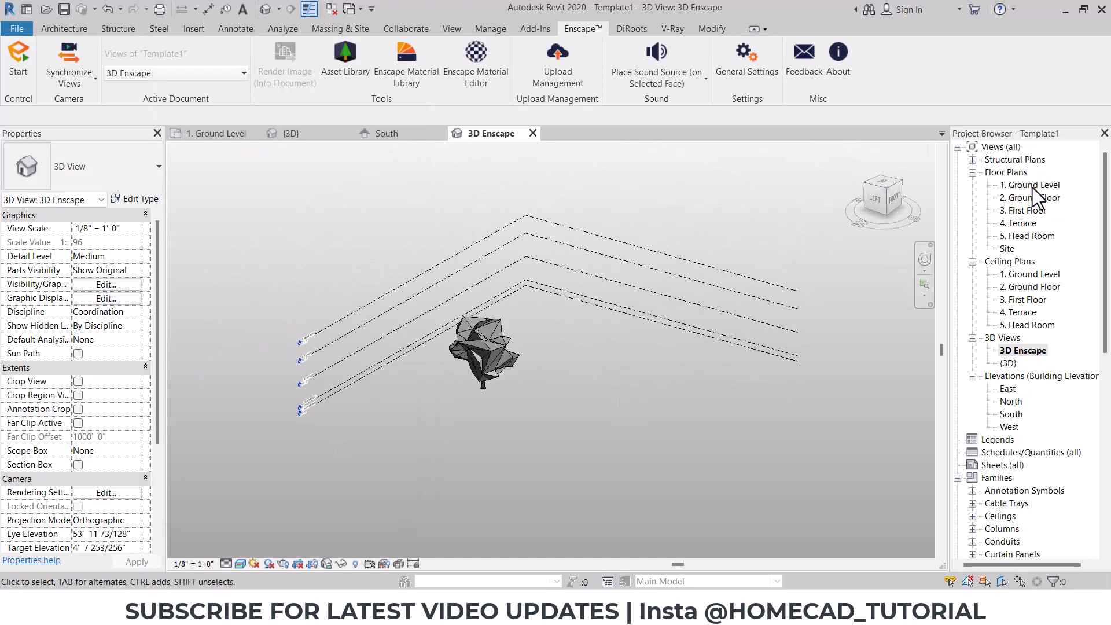
# Draw an L-shaped run of 9-inch walls beside the tree on the Ground Level plan, about 28' vertically and 16' horizontally
pyautogui.doubleClick(1033, 186)
pyautogui.click(64, 28)
pyautogui.click(58, 58)
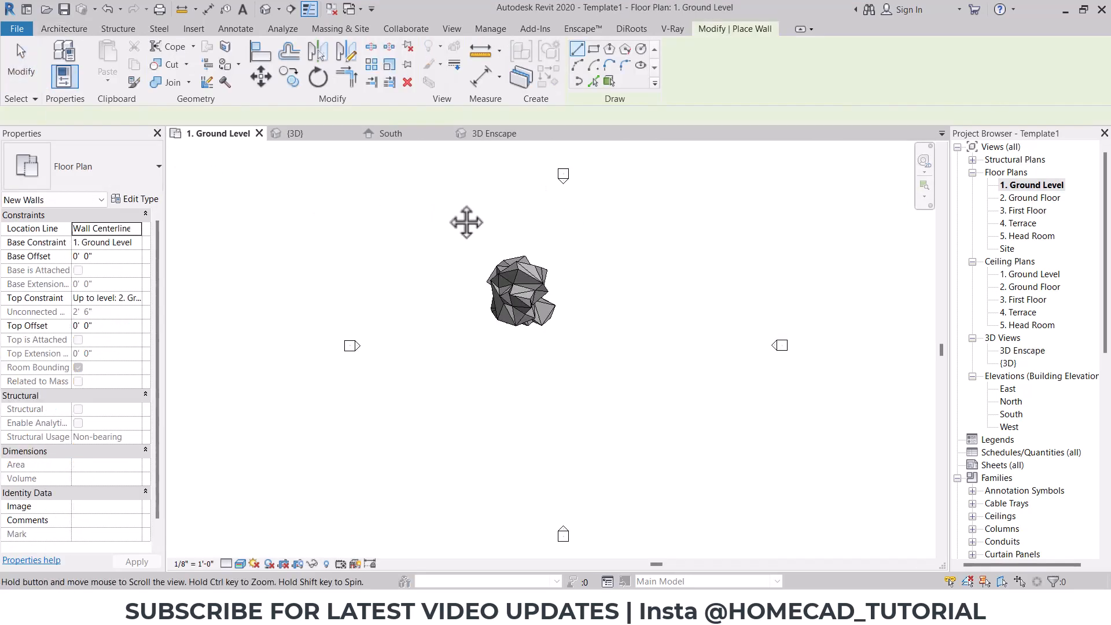
pyautogui.moveTo(467, 222); pyautogui.dragTo(277, 244, button='middle')
pyautogui.click(427, 310)
pyautogui.click(427, 382)
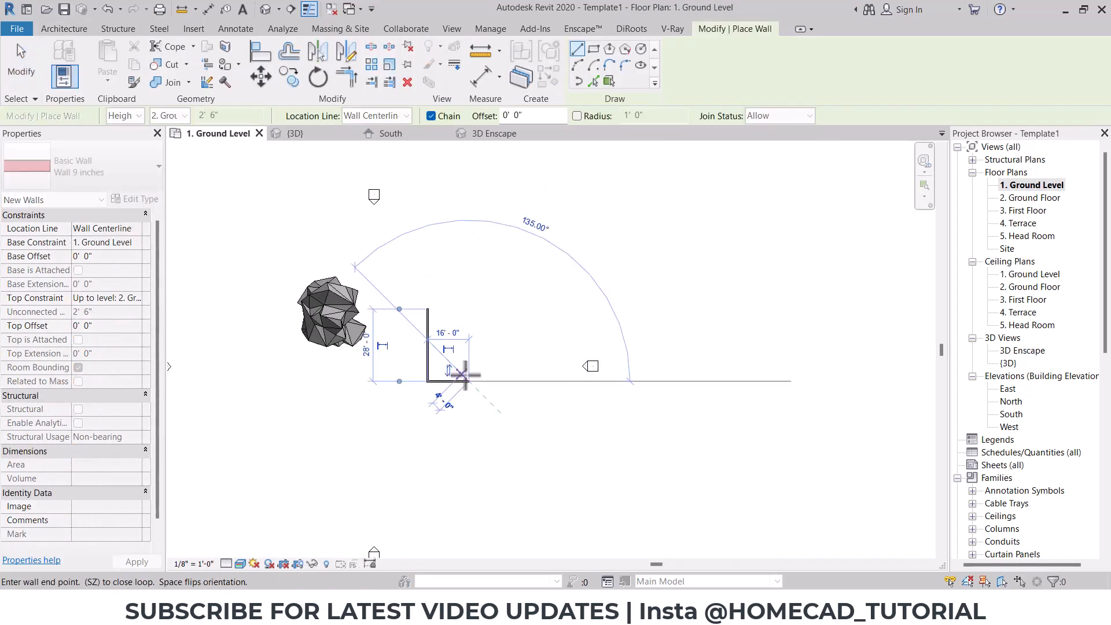
pyautogui.click(463, 380)
pyautogui.press('Escape')
pyautogui.press('Escape')
# Inspect the two L-shaped walls in the {3D} view and delete them
pyautogui.doubleClick(1009, 363)
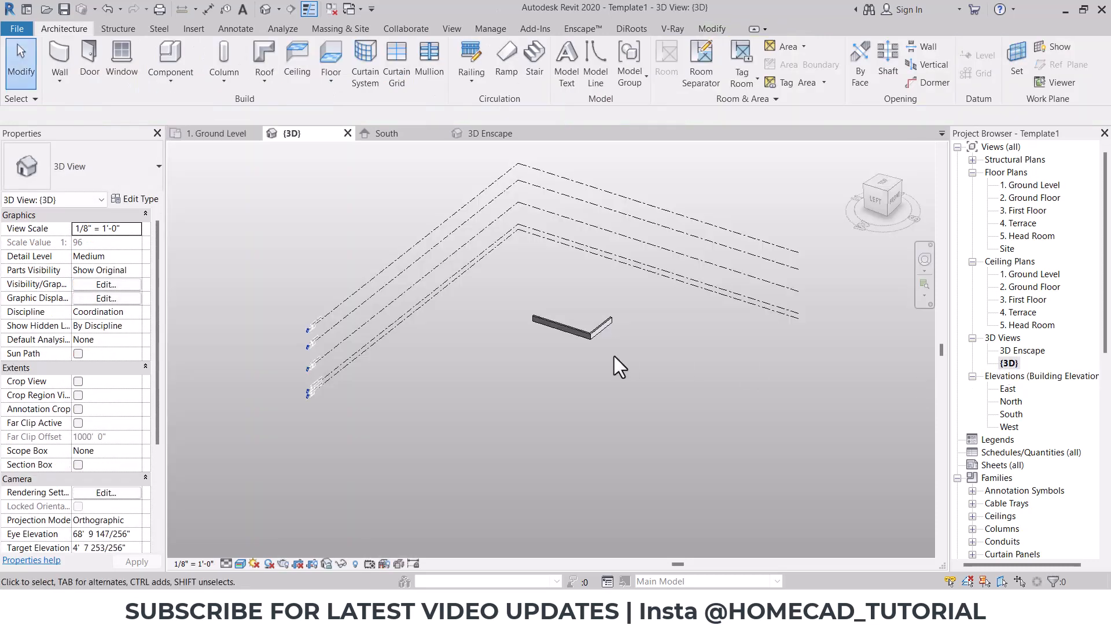
pyautogui.scroll(5, 613, 356)
pyautogui.click(602, 375)
pyautogui.keyDown('shift'); pyautogui.moveTo(602, 375); pyautogui.dragTo(651, 319, button='middle'); pyautogui.keyUp('shift')
pyautogui.click(651, 401)
pyautogui.moveTo(652, 317); pyautogui.dragTo(333, 431)
pyautogui.press('Delete')
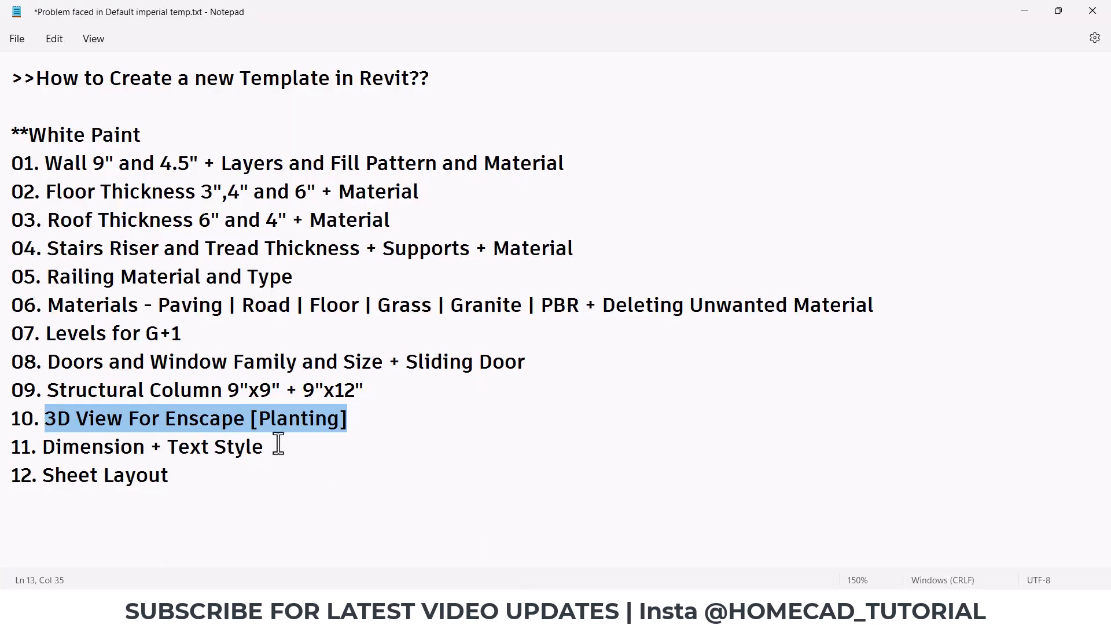
# Mark item 11, Dimension + Text Style, in the Notepad checklist and return to Revit
pyautogui.click(262, 446)
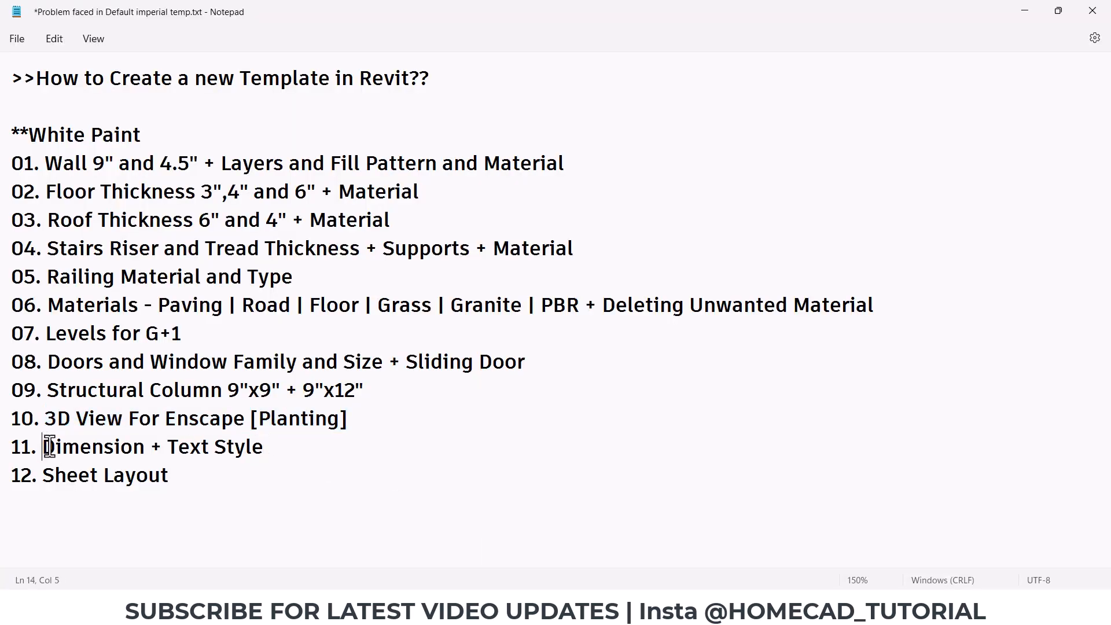
pyautogui.moveTo(49, 446); pyautogui.dragTo(272, 459)
pyautogui.click(1018, 16)
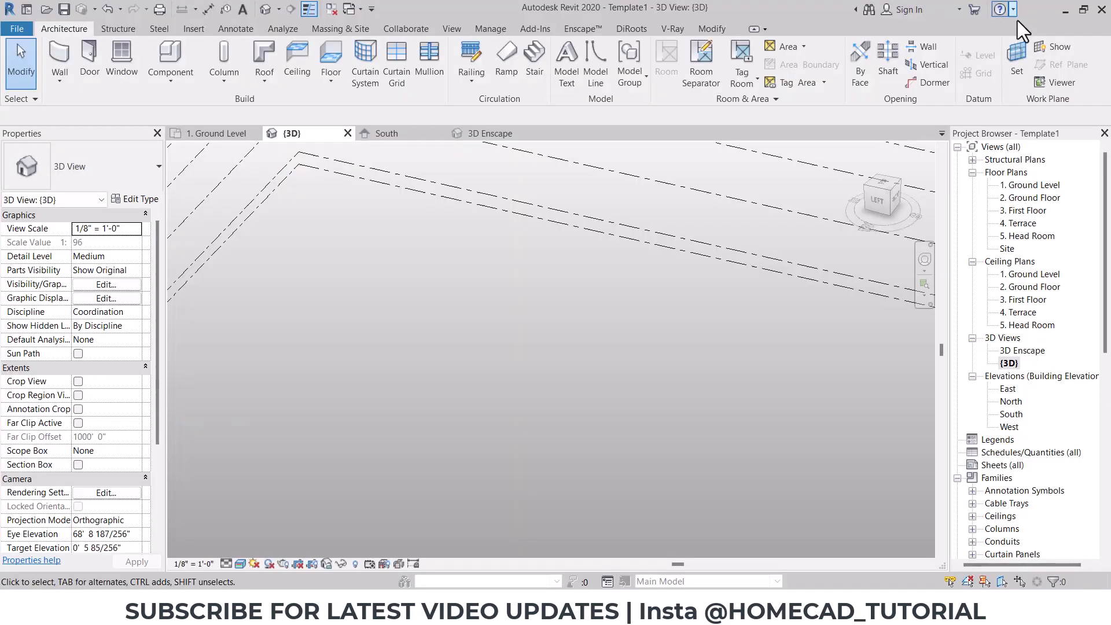
# Draw one straight vertical 9-inch wall between the tree and the east elevation marker on the Ground Level plan
pyautogui.doubleClick(1041, 184)
pyautogui.click(59, 55)
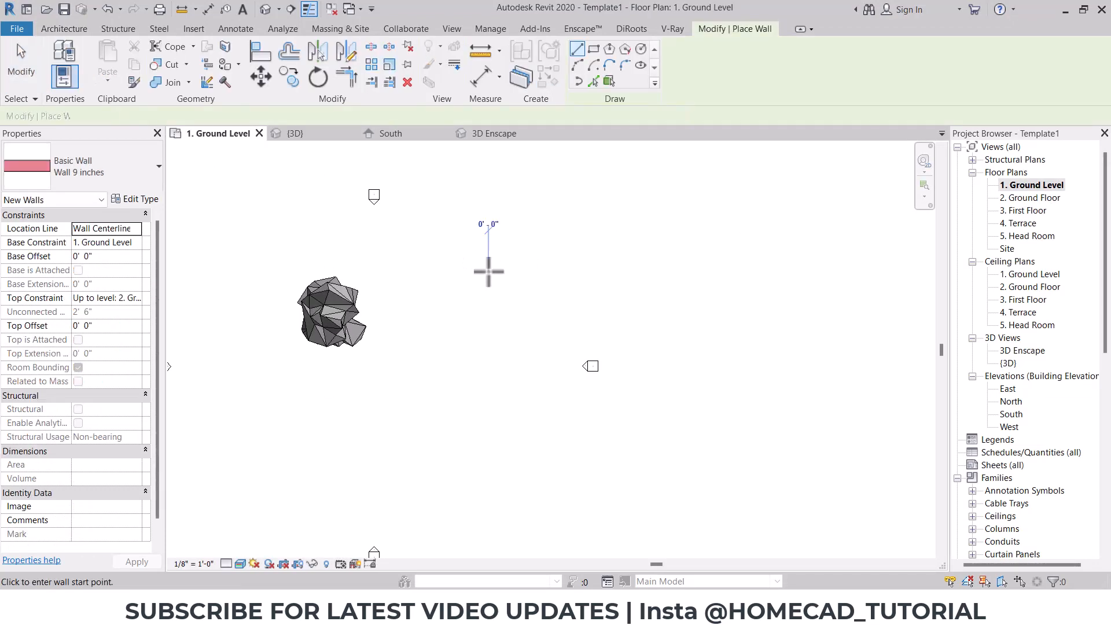
pyautogui.click(489, 271)
pyautogui.click(489, 366)
pyautogui.press('Escape')
pyautogui.press('Escape')
pyautogui.scroll(3, 497, 300)
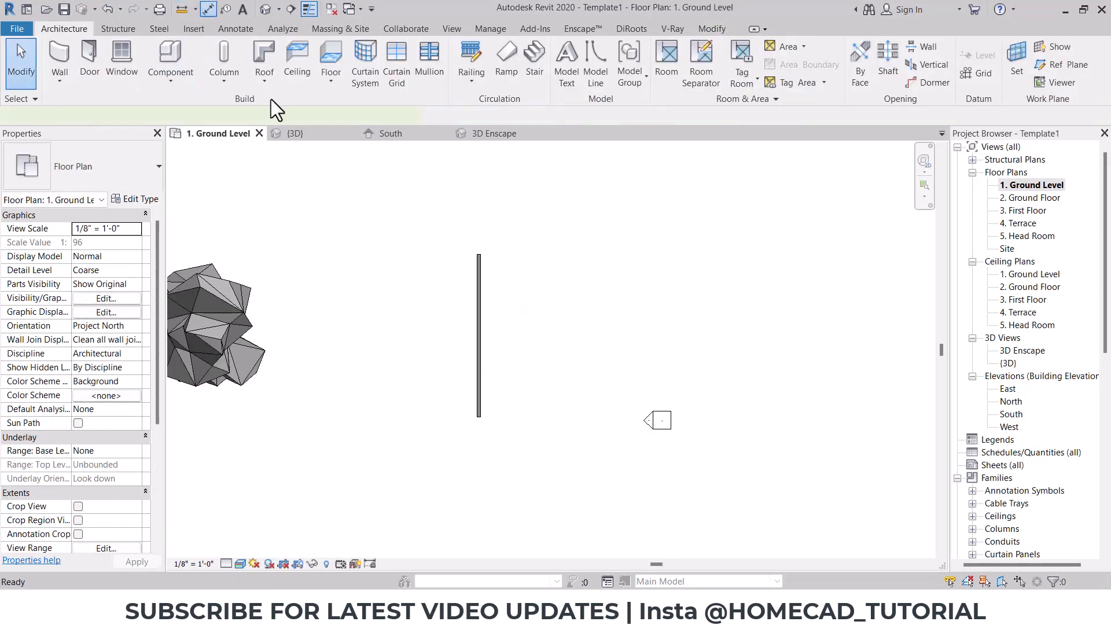
# Add an aligned dimension for the full length of the vertical wall, placed just beside it on the Ground Level plan
pyautogui.press('d')
pyautogui.press('i')
pyautogui.scroll(2, 471, 260)
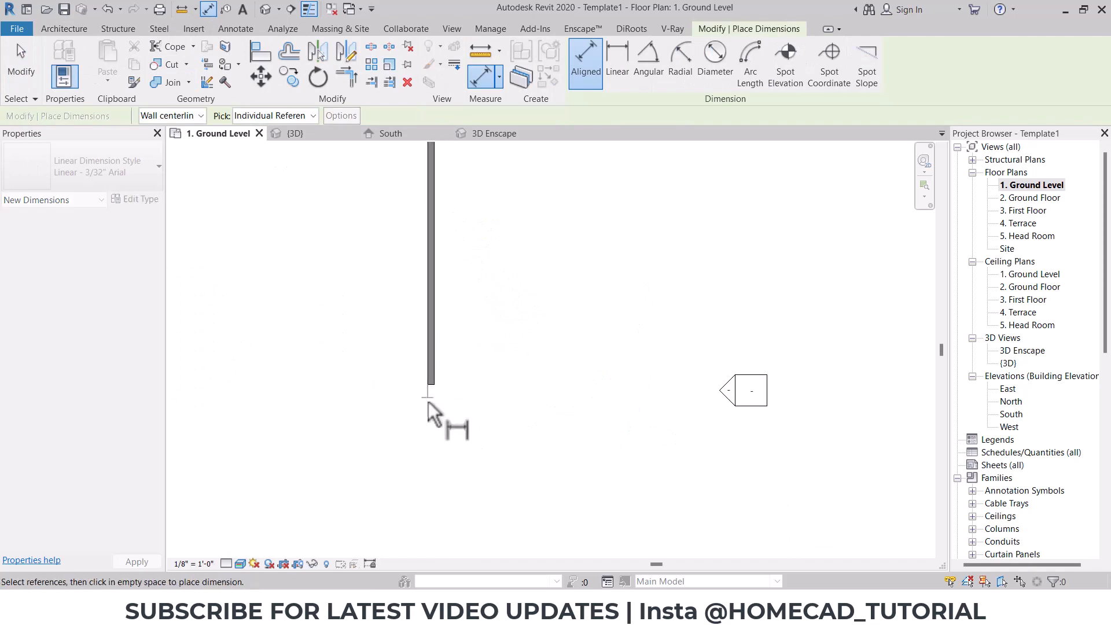
pyautogui.click(435, 386)
pyautogui.click(469, 353)
pyautogui.moveTo(463, 244); pyautogui.dragTo(512, 335, button='middle')
pyautogui.scroll(2, 449, 309)
pyautogui.press('Escape')
pyautogui.press('Escape')
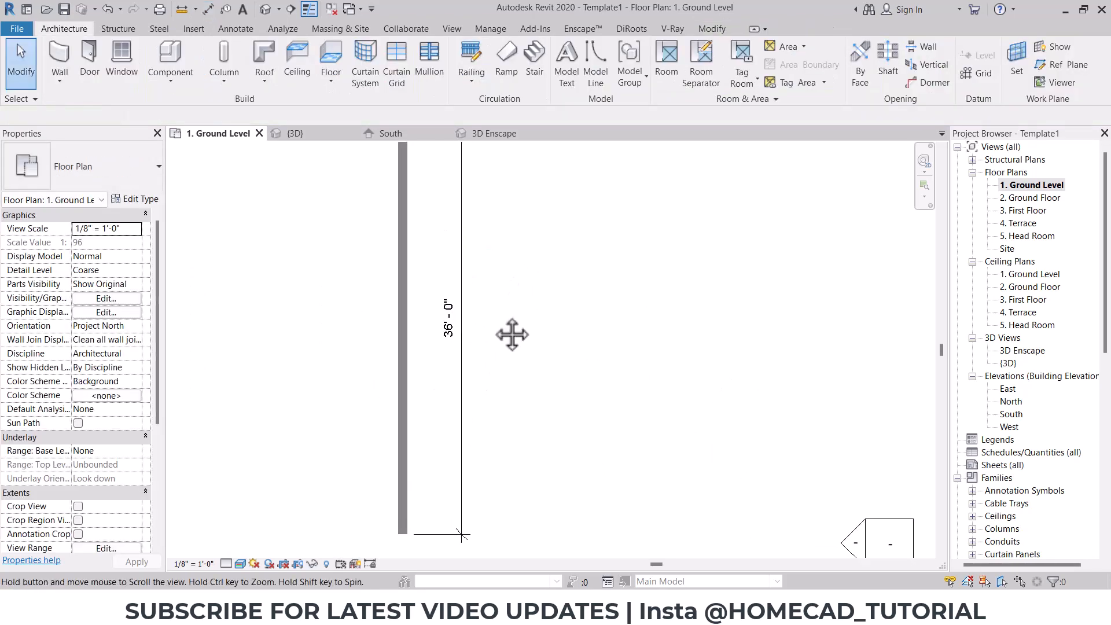
pyautogui.scroll(-2, 475, 335)
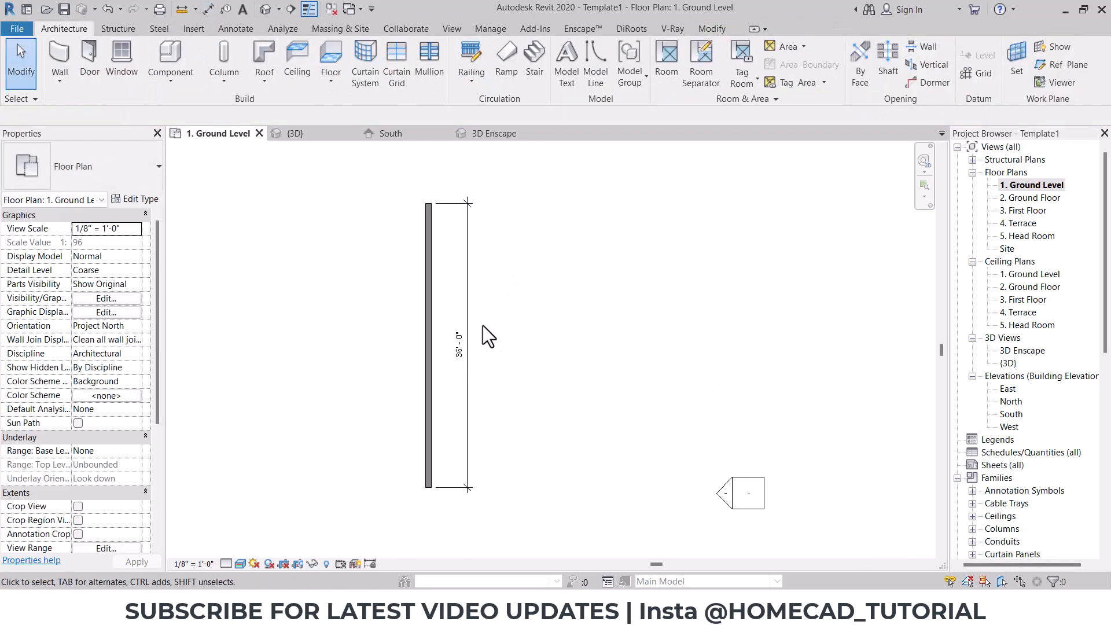
# Duplicate the wall dimension's Linear - 3/32" Arial type as a new type named Dimension
pyautogui.click(466, 294)
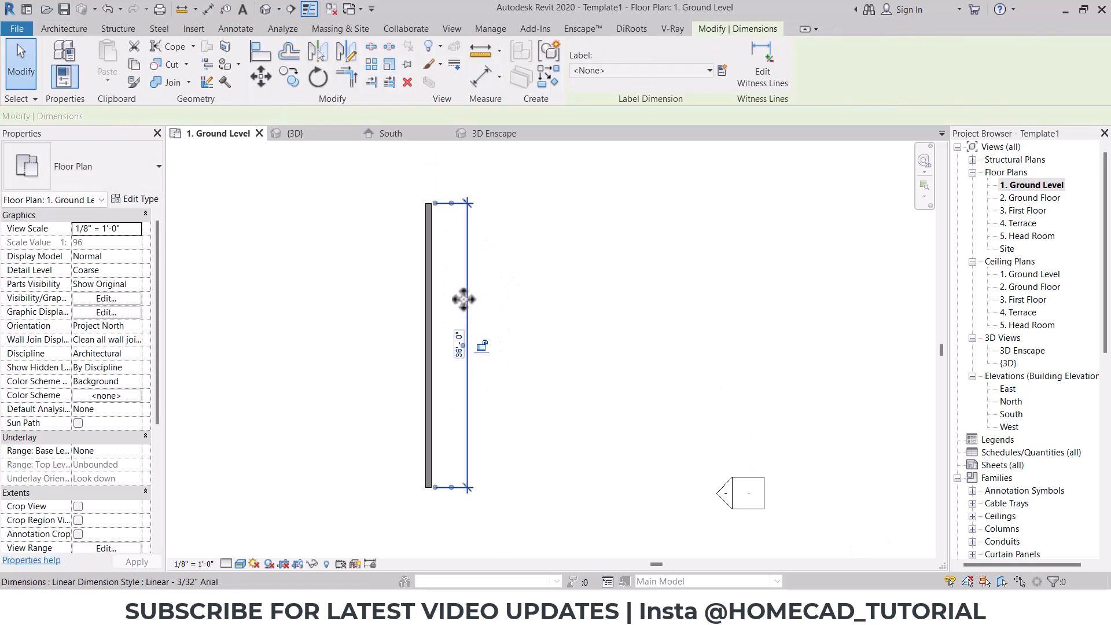
pyautogui.click(144, 206)
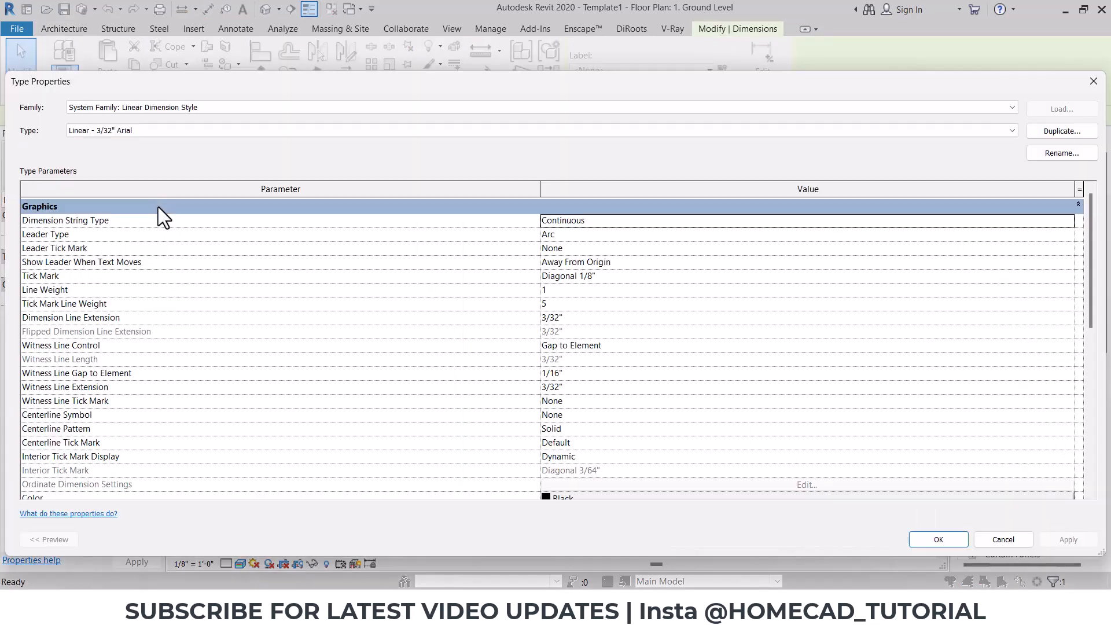
pyautogui.click(1059, 132)
pyautogui.write('Dimension')
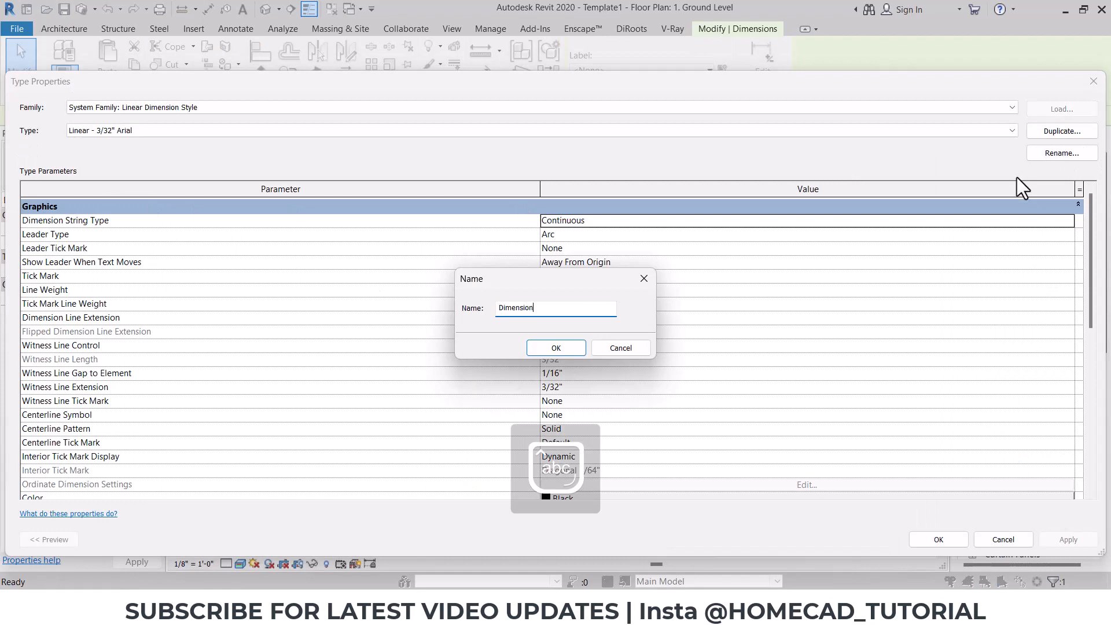
pyautogui.press('Return')
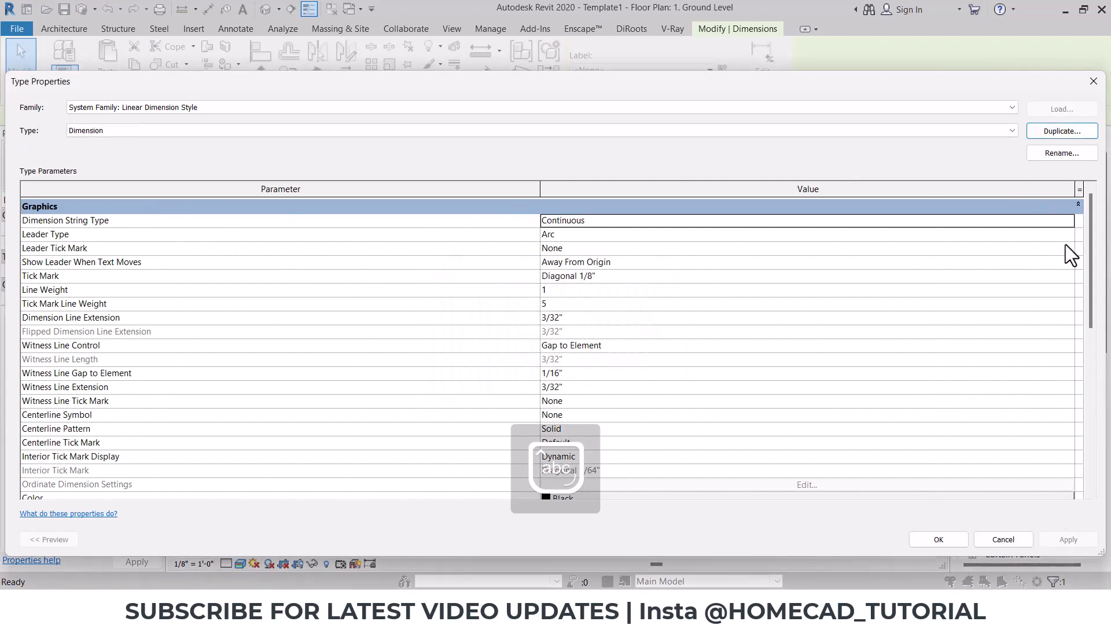
# Set the Dimension type's tick mark to Diagonal 3/64" and its tick mark line weight to 1
pyautogui.click(612, 276)
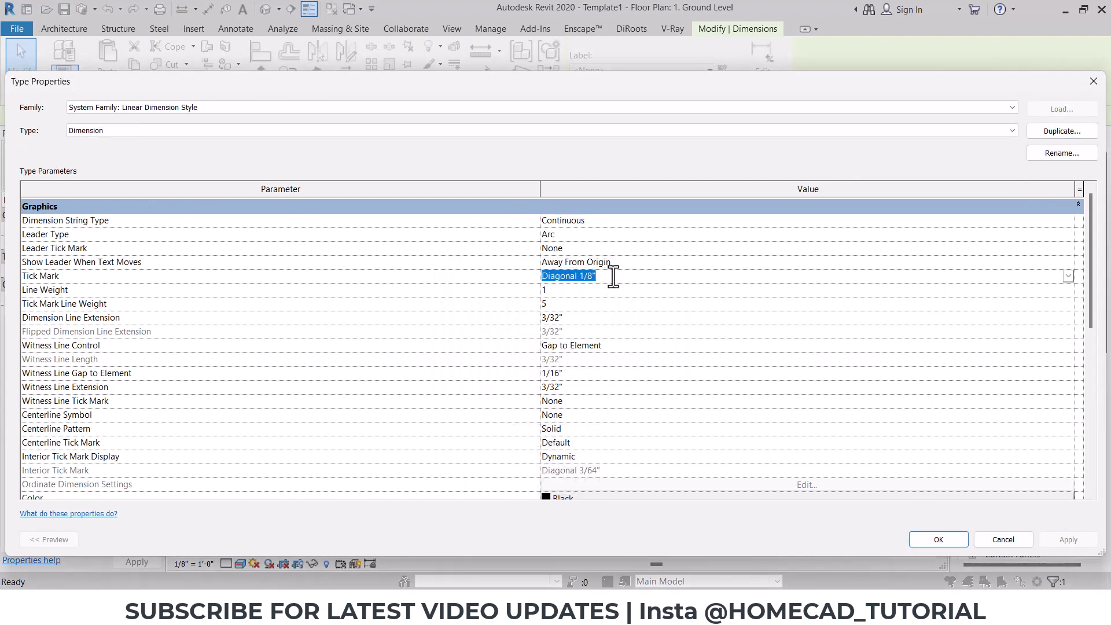
pyautogui.click(1068, 276)
pyautogui.click(605, 314)
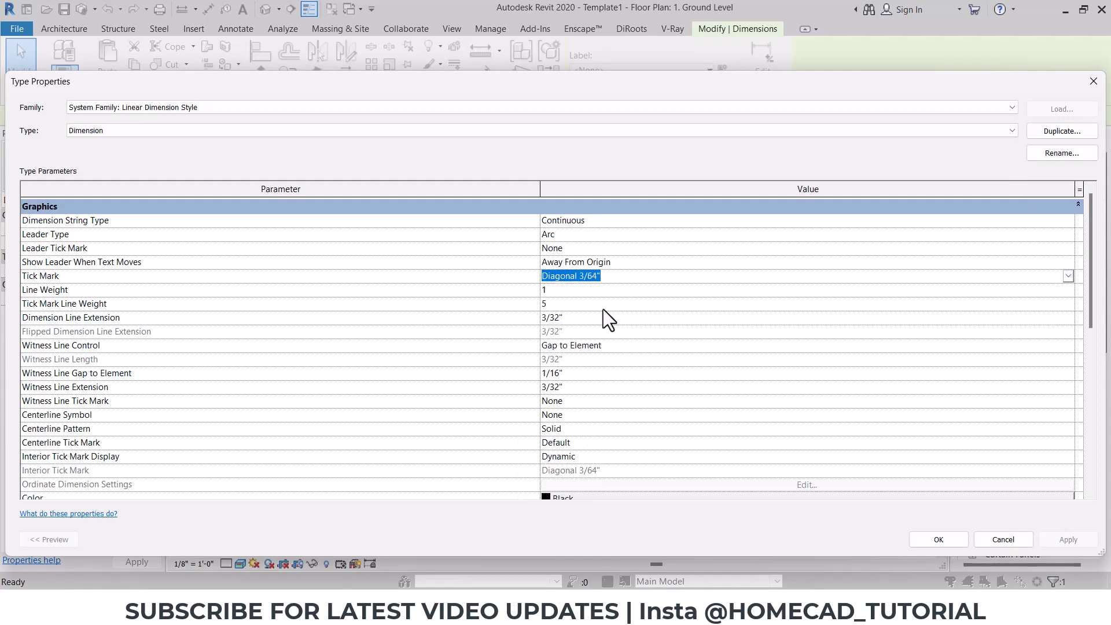
pyautogui.click(571, 304)
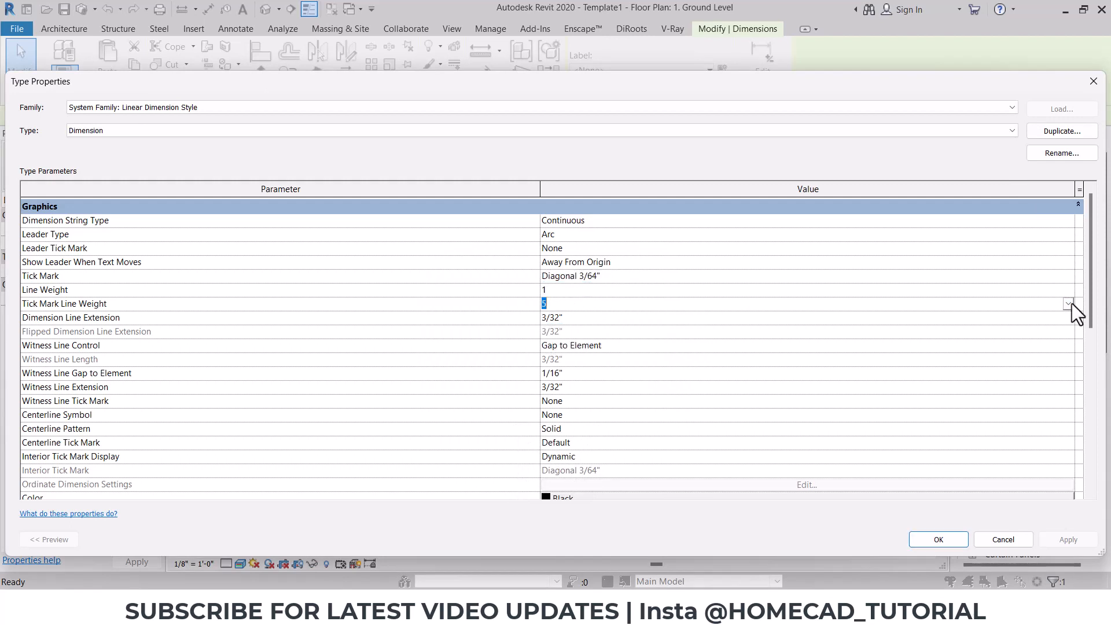
pyautogui.write('1')
pyautogui.click(602, 320)
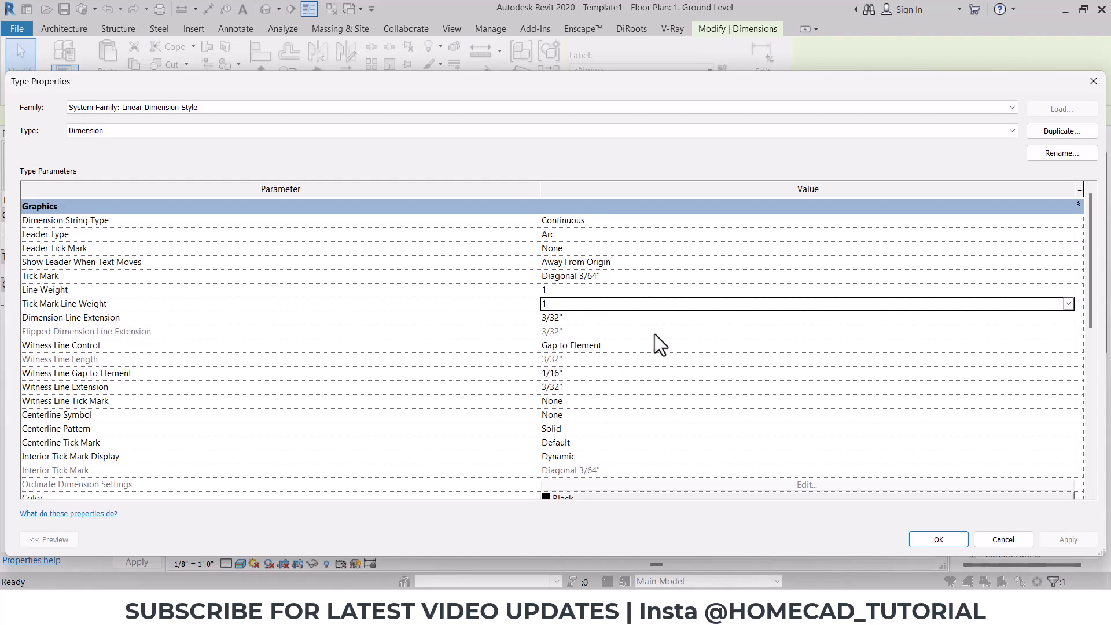
# Set the Dimension type's color to Blue and make its text bold
pyautogui.scroll(-3, 654, 335)
pyautogui.click(568, 428)
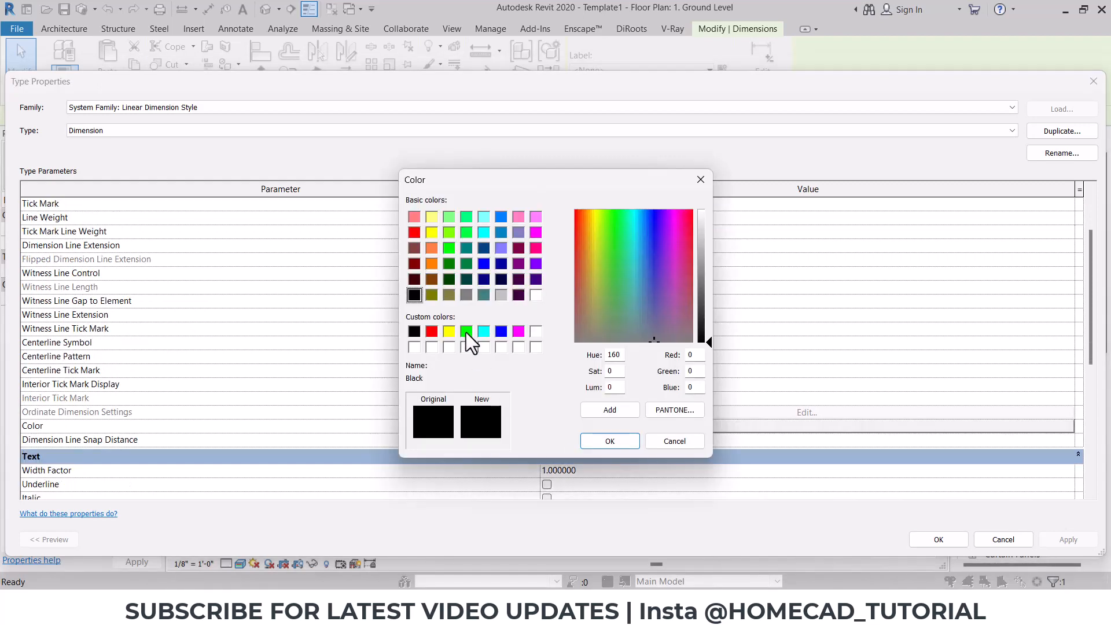
pyautogui.click(501, 332)
pyautogui.click(610, 441)
pyautogui.moveTo(1100, 321); pyautogui.dragTo(1099, 384)
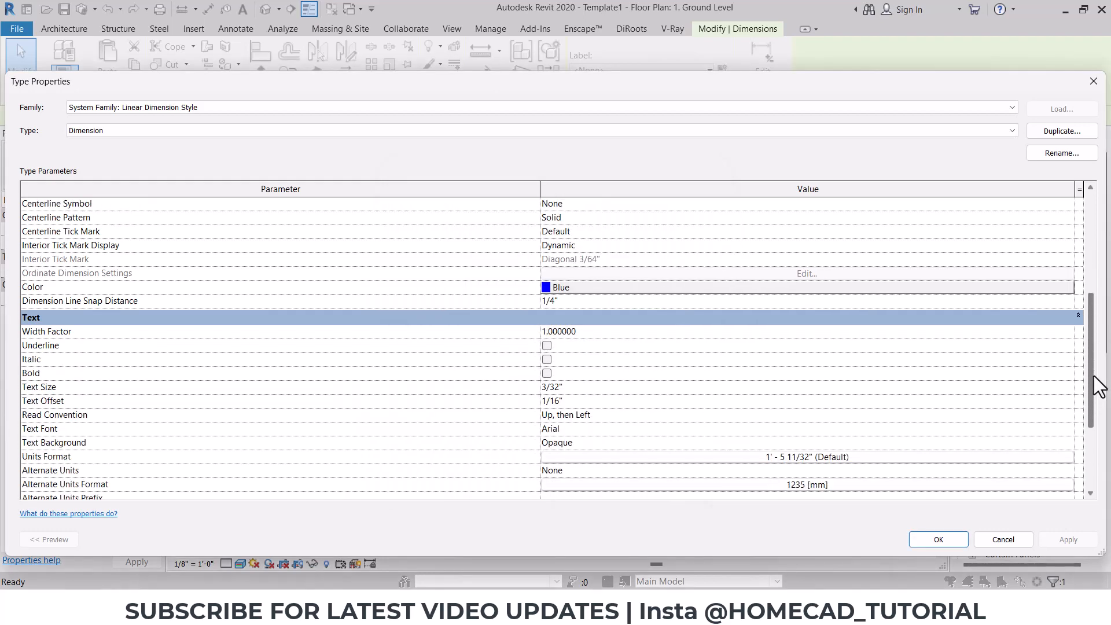
pyautogui.click(546, 374)
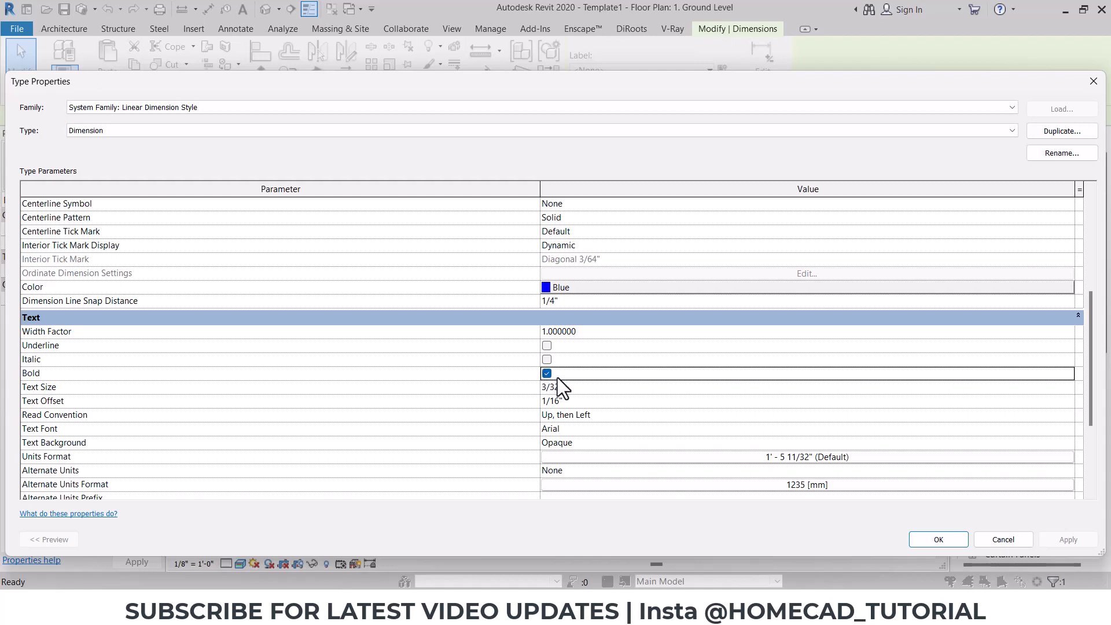
# Override the project units with feet and fractional inches rounded to whole inches, suppress spaces, and apply the Dimension type's settings
pyautogui.moveTo(1089, 335); pyautogui.dragTo(1089, 381)
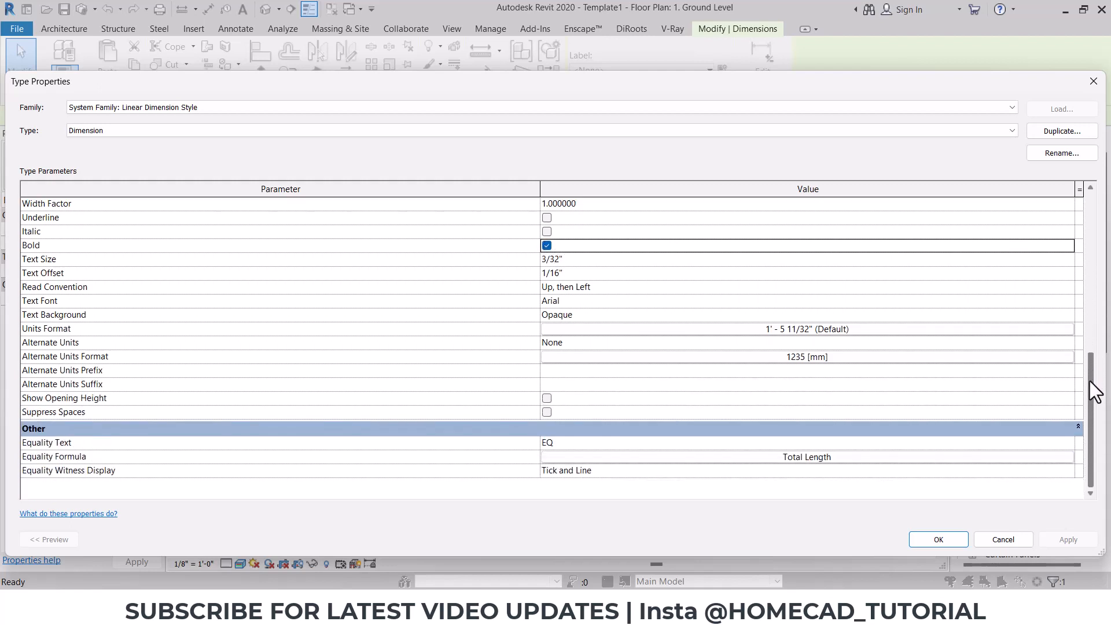
pyautogui.click(799, 328)
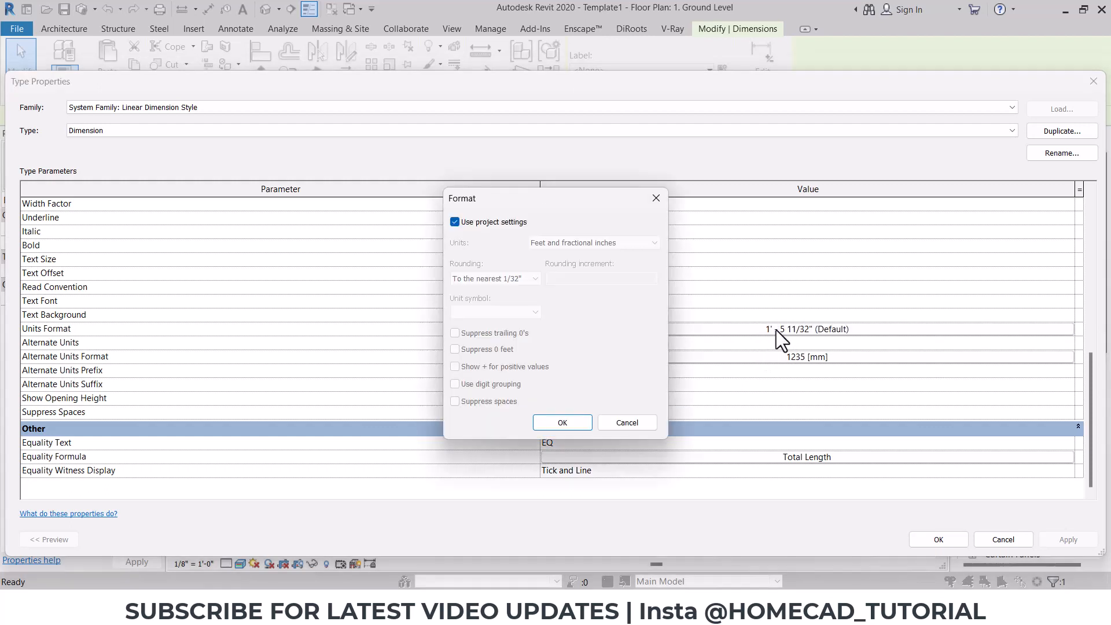
pyautogui.click(481, 223)
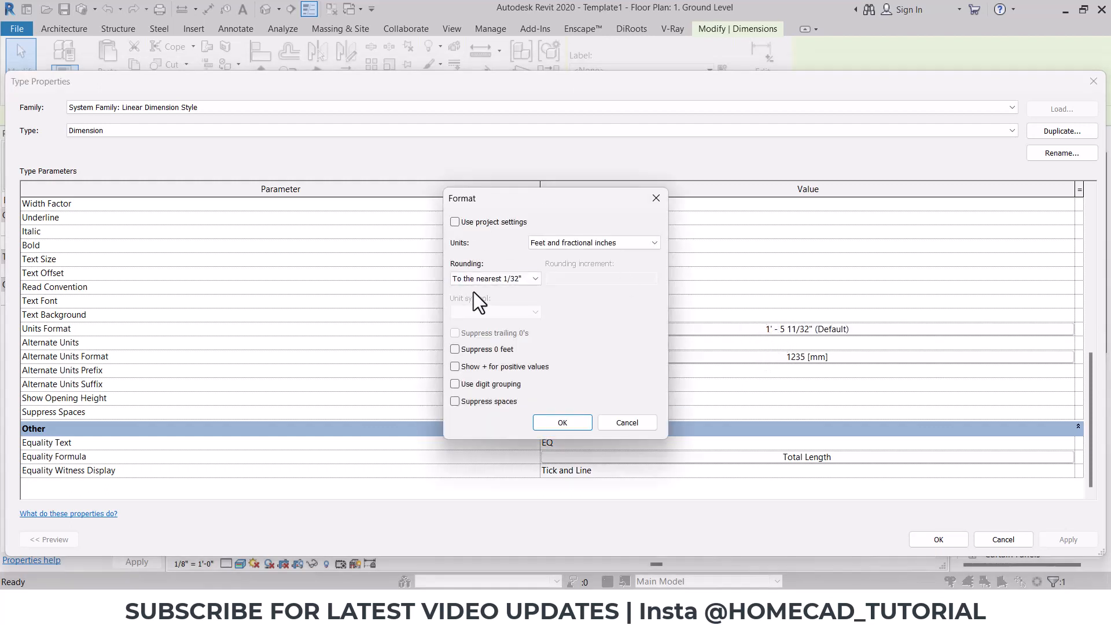
pyautogui.click(480, 278)
pyautogui.click(508, 307)
pyautogui.click(560, 428)
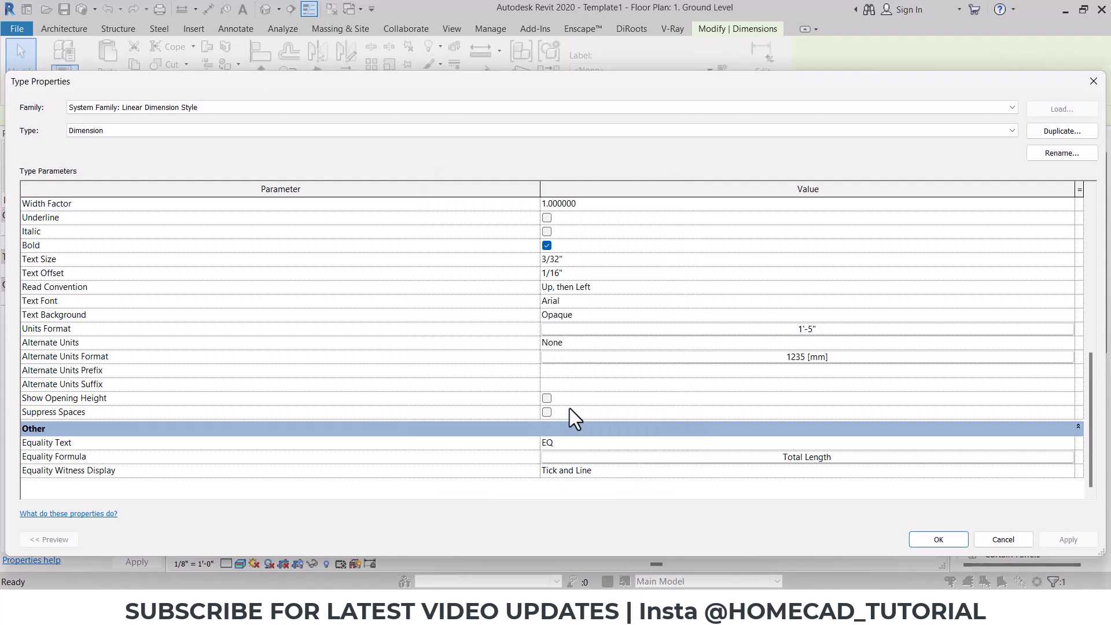
pyautogui.click(547, 412)
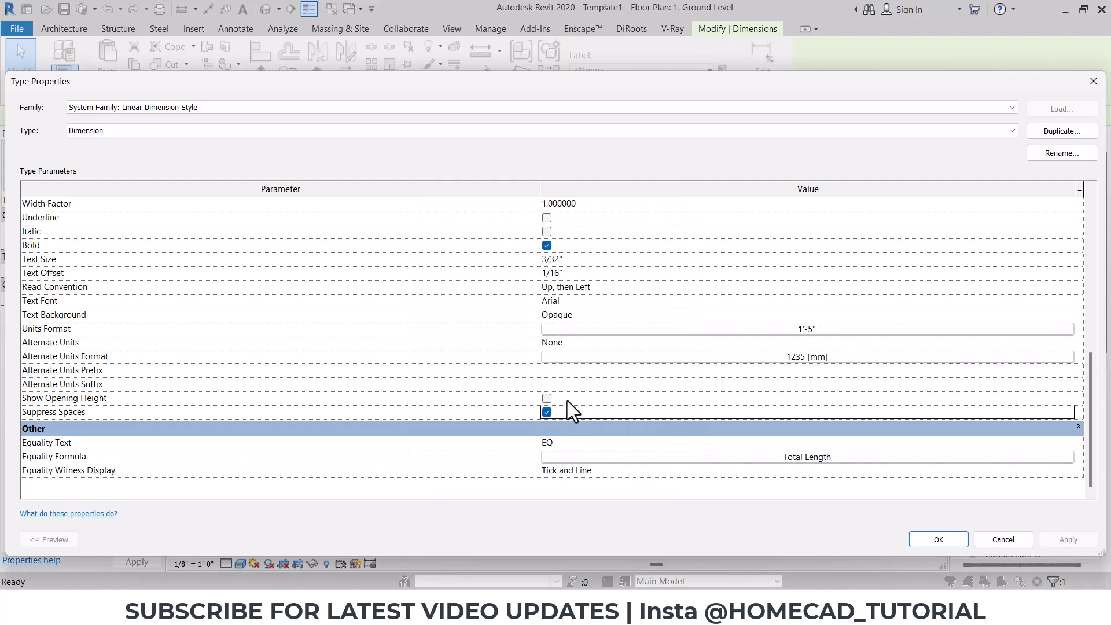
pyautogui.click(939, 539)
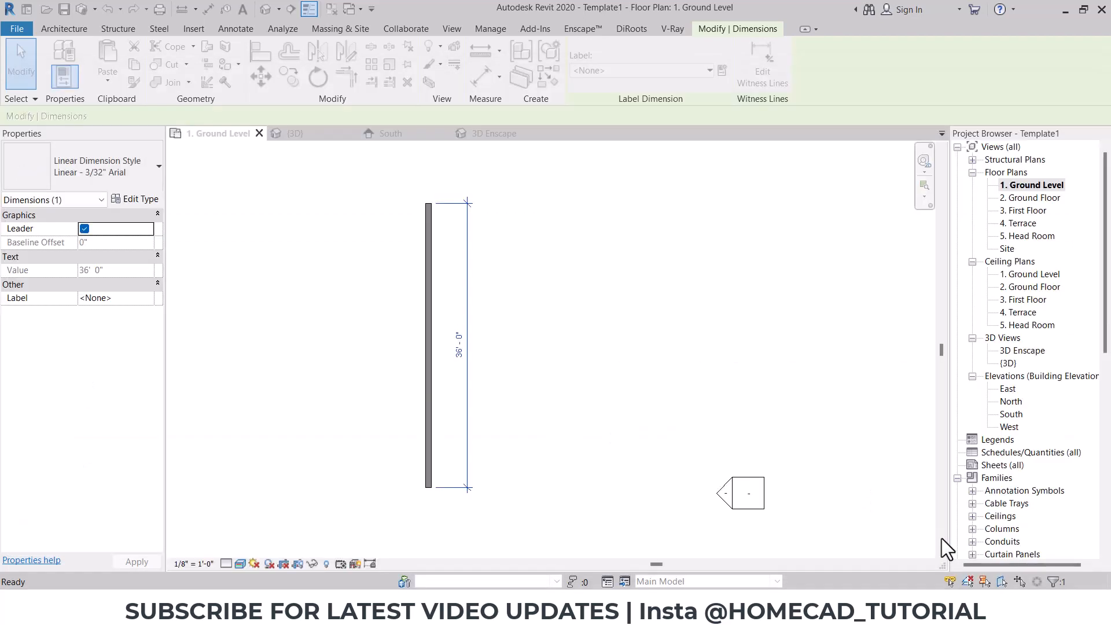
pyautogui.press('Escape')
pyautogui.scroll(-2, 547, 336)
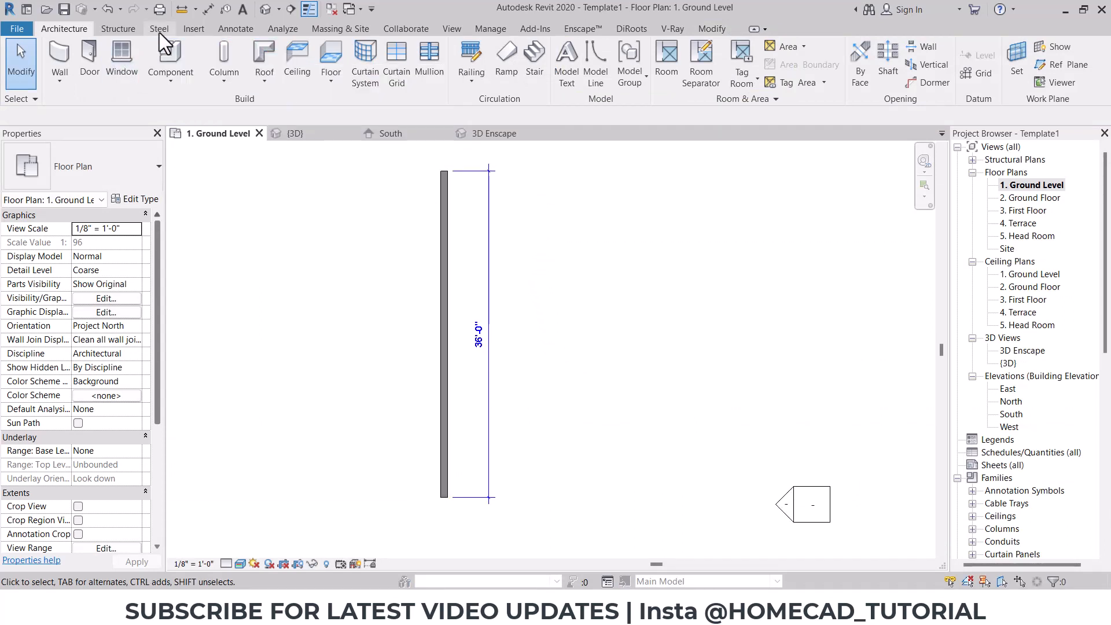
# Place a text note reading Home CAD in the 3/32" Arial type in the empty area beside the dimensioned wall
pyautogui.click(227, 29)
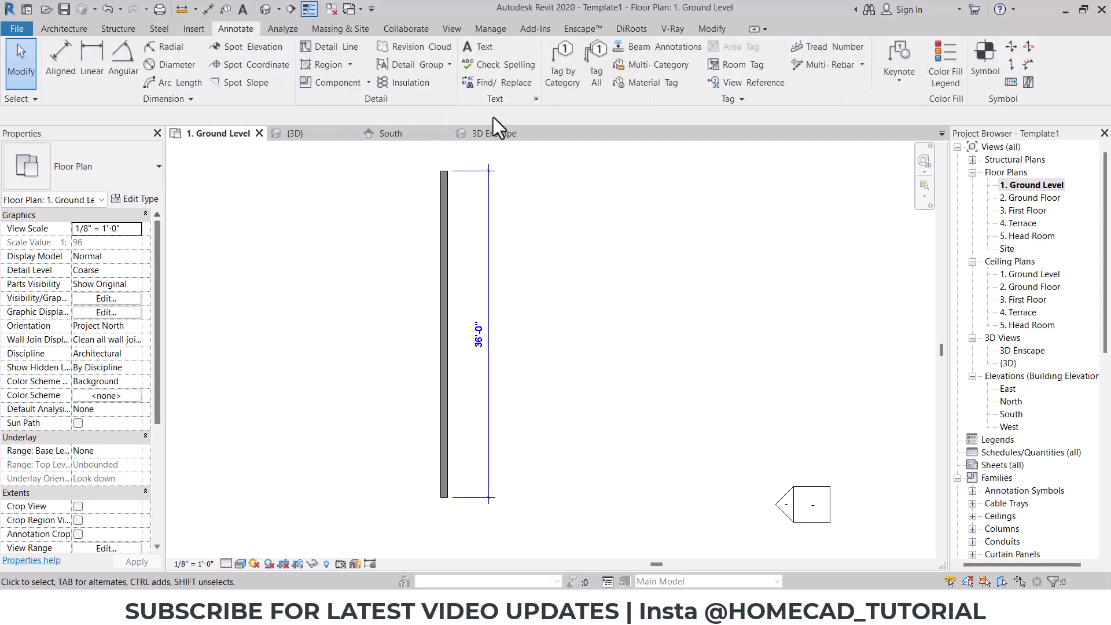
pyautogui.click(479, 47)
pyautogui.click(120, 166)
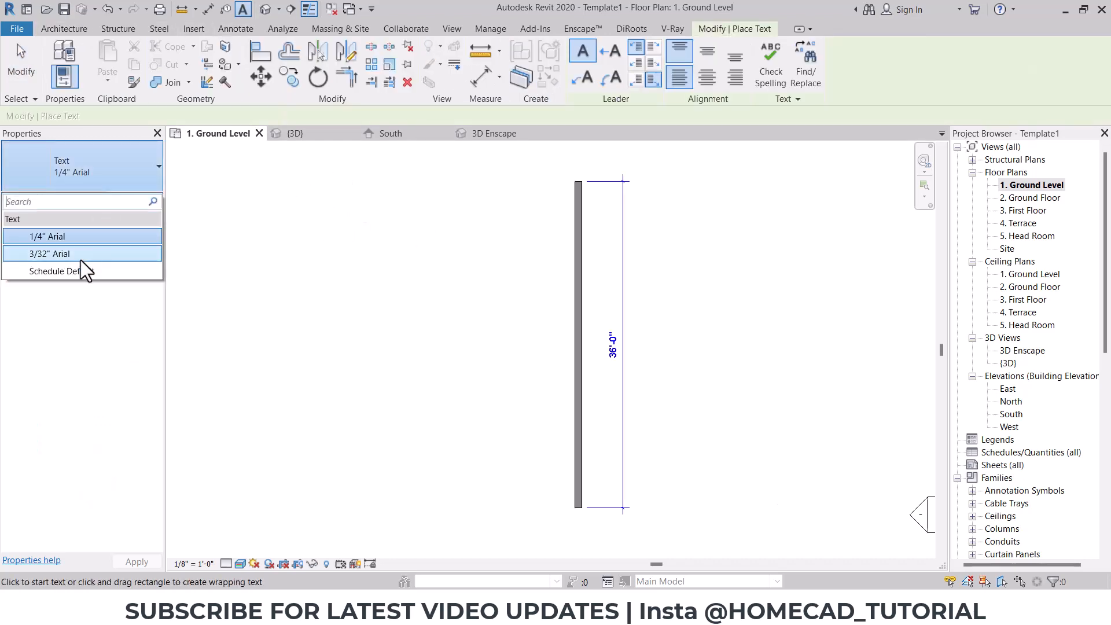
pyautogui.click(63, 253)
pyautogui.click(375, 228)
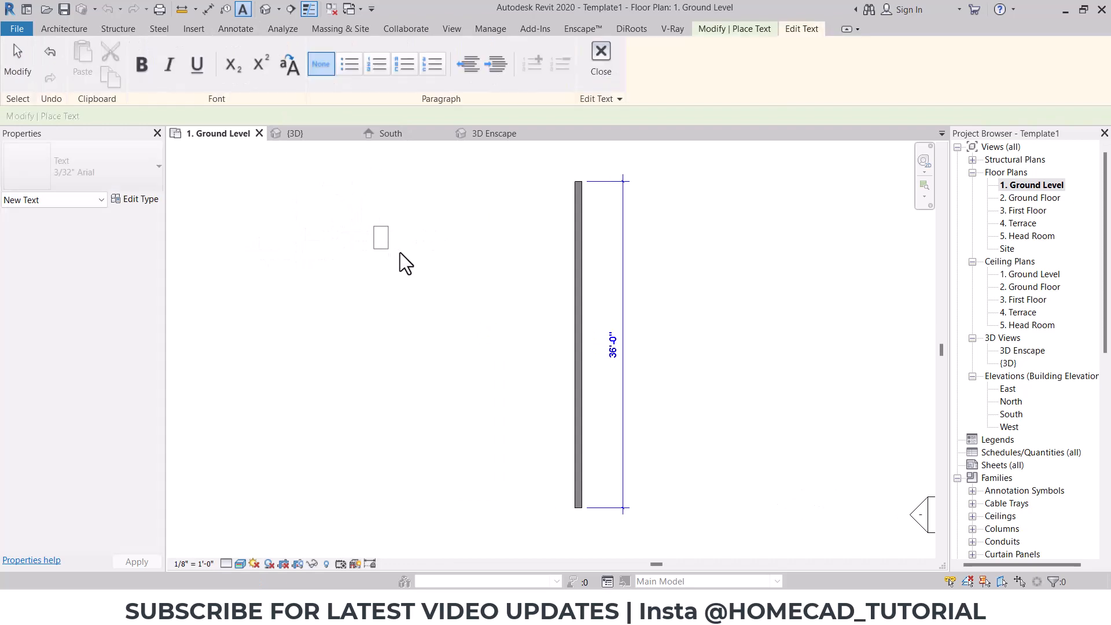
pyautogui.write('vwr')
pyautogui.press('BackSpace')
pyautogui.press('BackSpace')
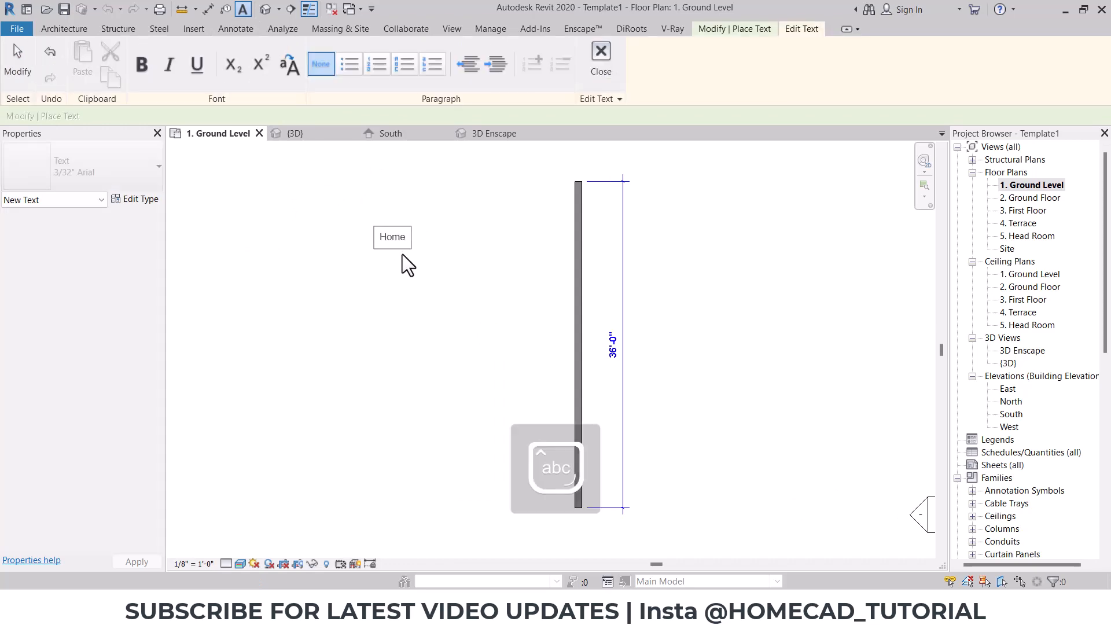
pyautogui.click(424, 258)
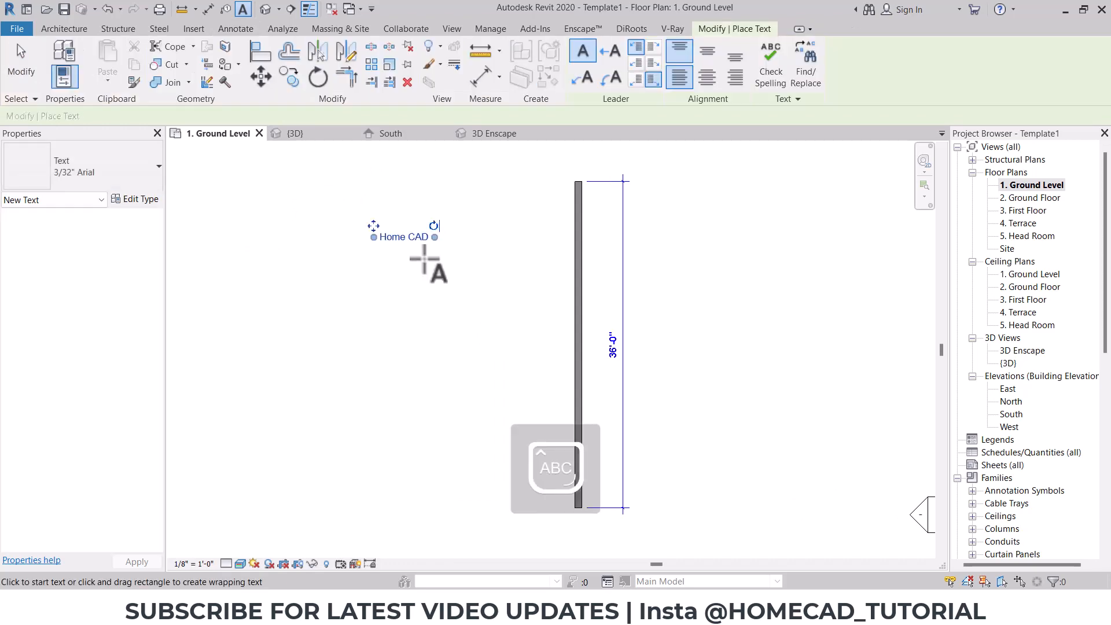
pyautogui.scroll(2, 458, 242)
pyautogui.press('Escape')
pyautogui.press('Escape')
# Set the 3/32" Arial text type of the Home CAD note to Blue and bold
pyautogui.click(369, 239)
pyautogui.click(139, 199)
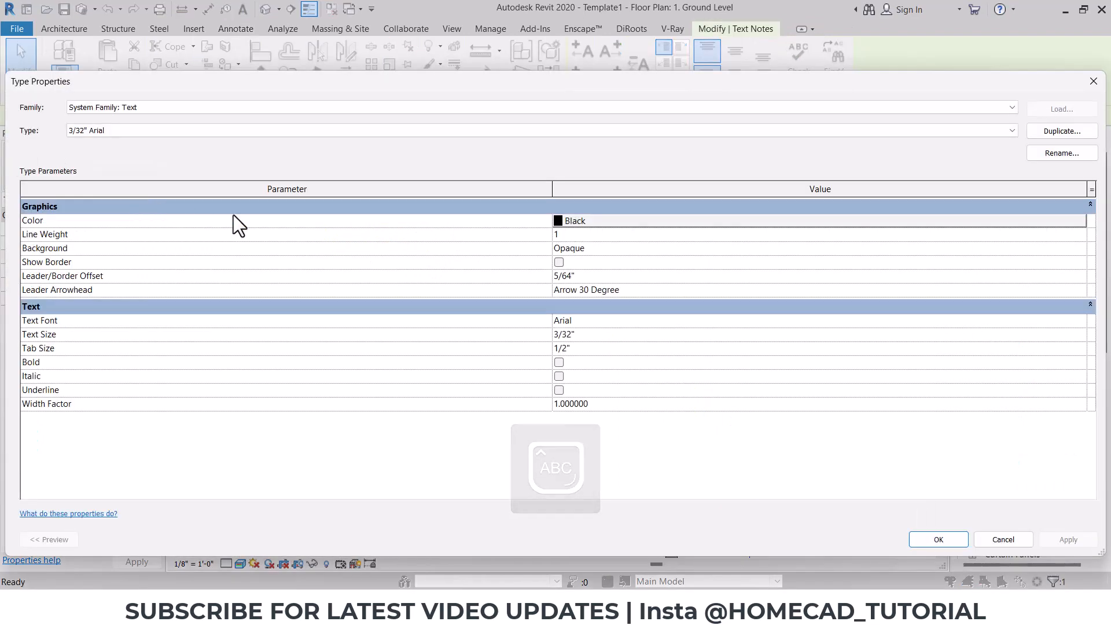
pyautogui.click(624, 220)
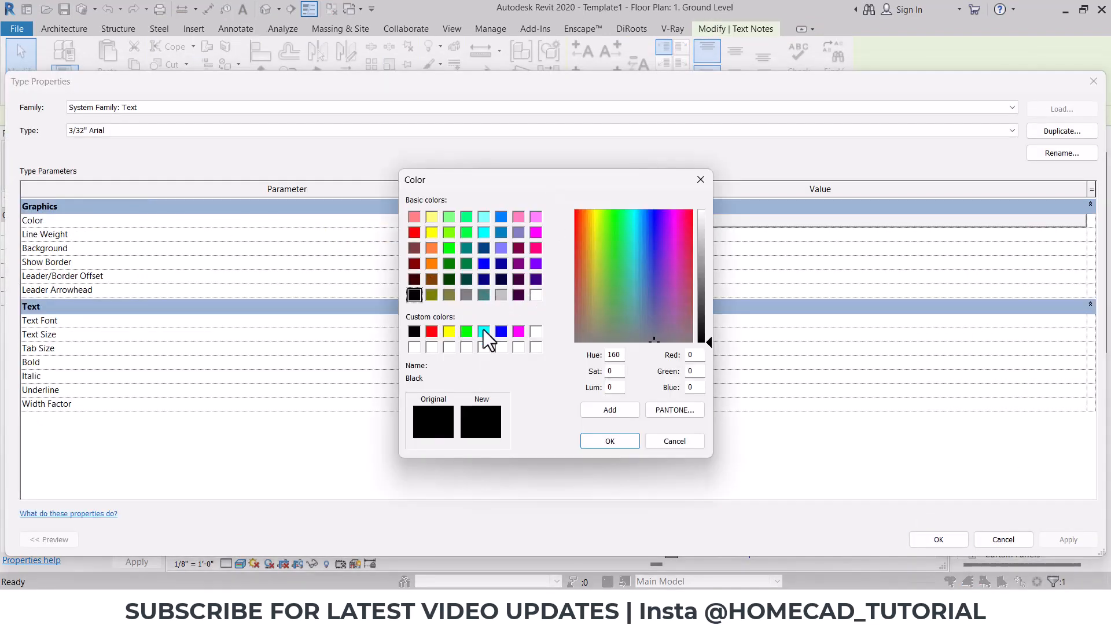
pyautogui.click(501, 331)
pyautogui.click(610, 441)
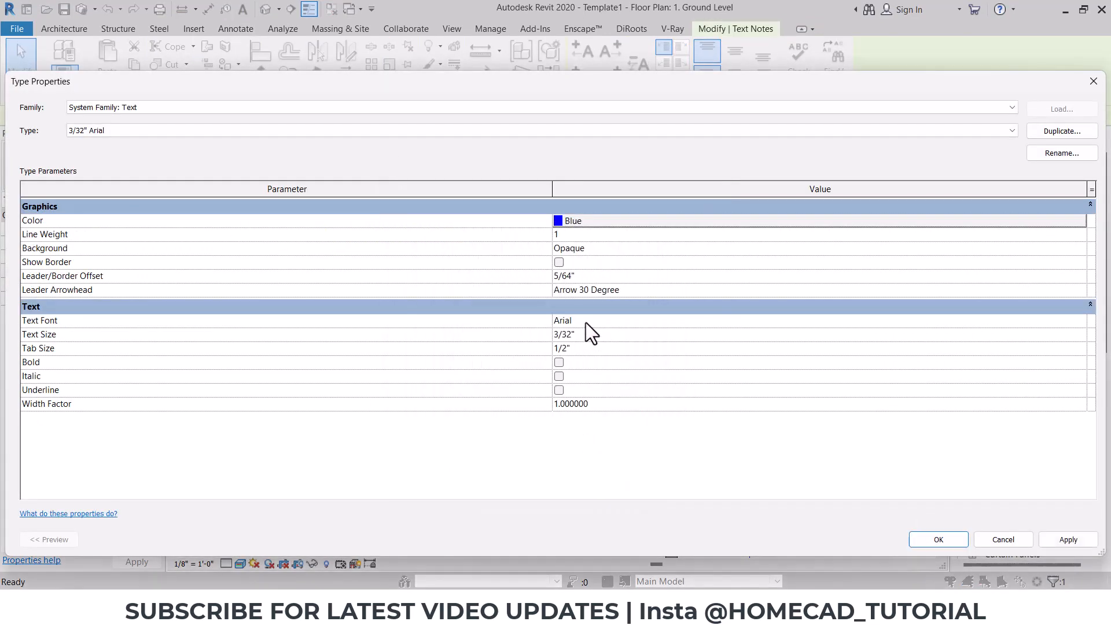
pyautogui.click(559, 377)
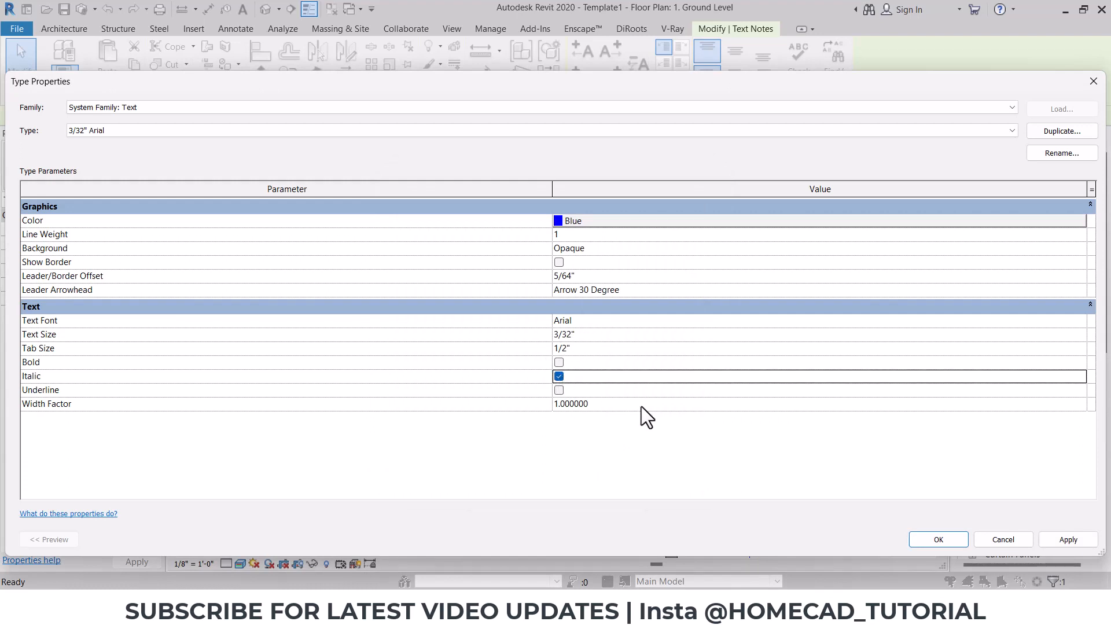
pyautogui.click(559, 377)
pyautogui.click(559, 363)
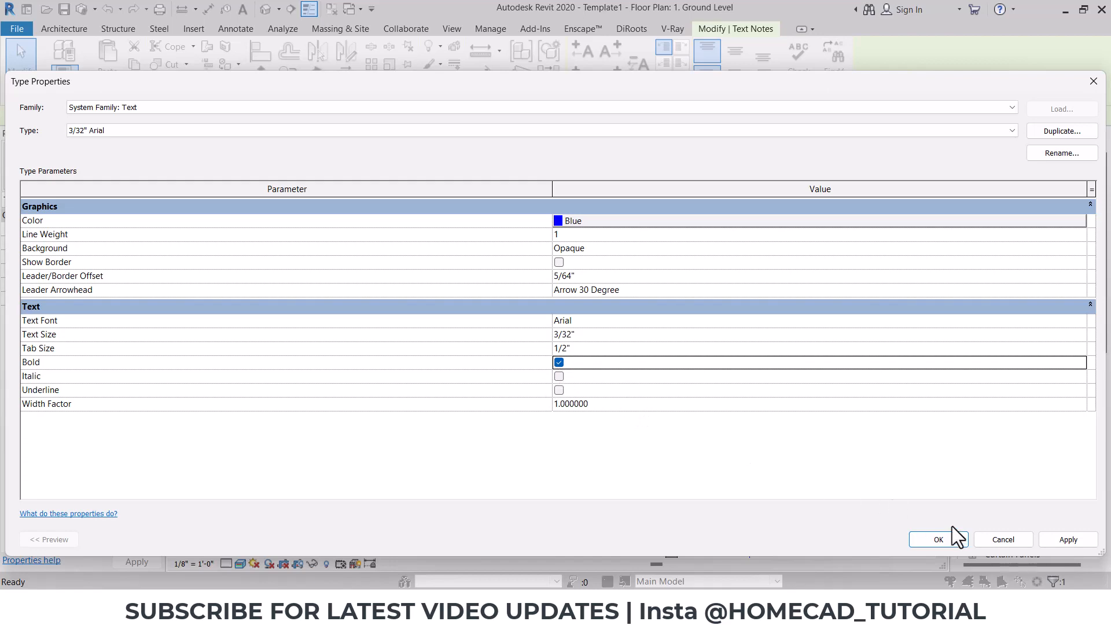
pyautogui.click(939, 538)
pyautogui.click(437, 340)
pyautogui.scroll(-2, 437, 339)
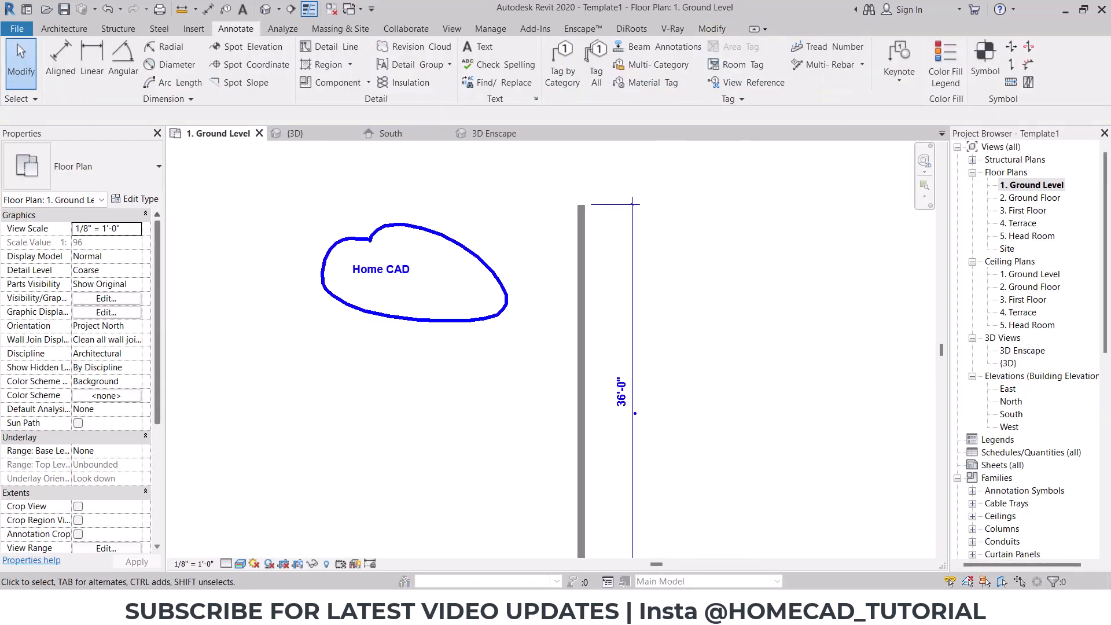
pyautogui.moveTo(616, 370)
pyautogui.mouseDown()
pyautogui.moveTo(649, 371)
pyautogui.moveTo(555, 352)
pyautogui.mouseUp()
pyautogui.press('Escape')
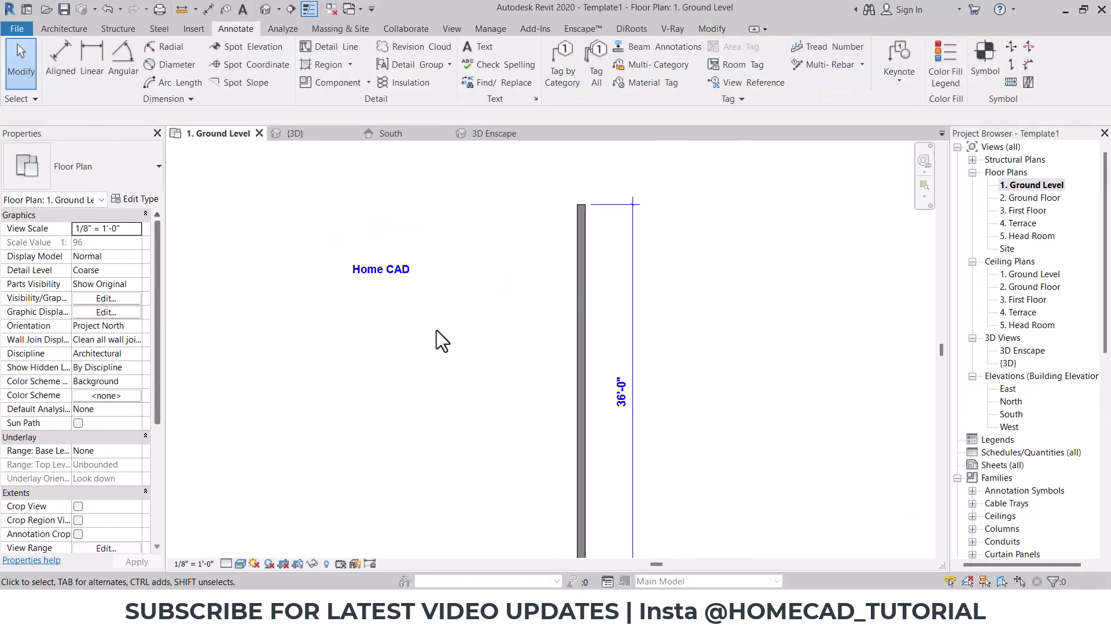
# Switch to the Notepad checklist and mark item 12, Sheet Layout
pyautogui.scroll(-3, 446, 333)
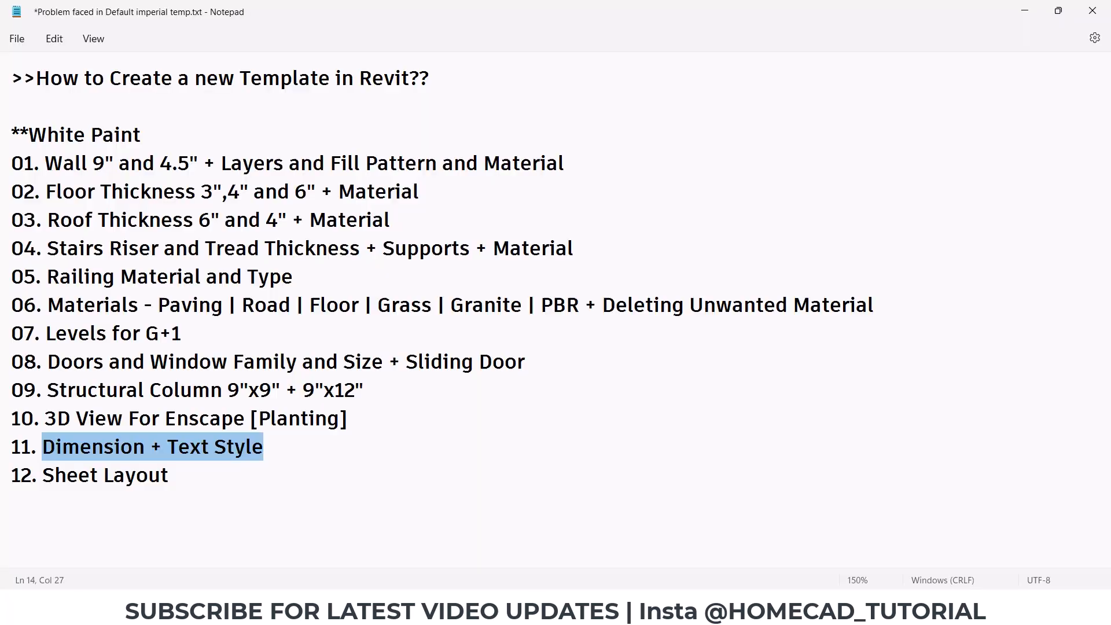
pyautogui.moveTo(43, 473); pyautogui.dragTo(164, 486)
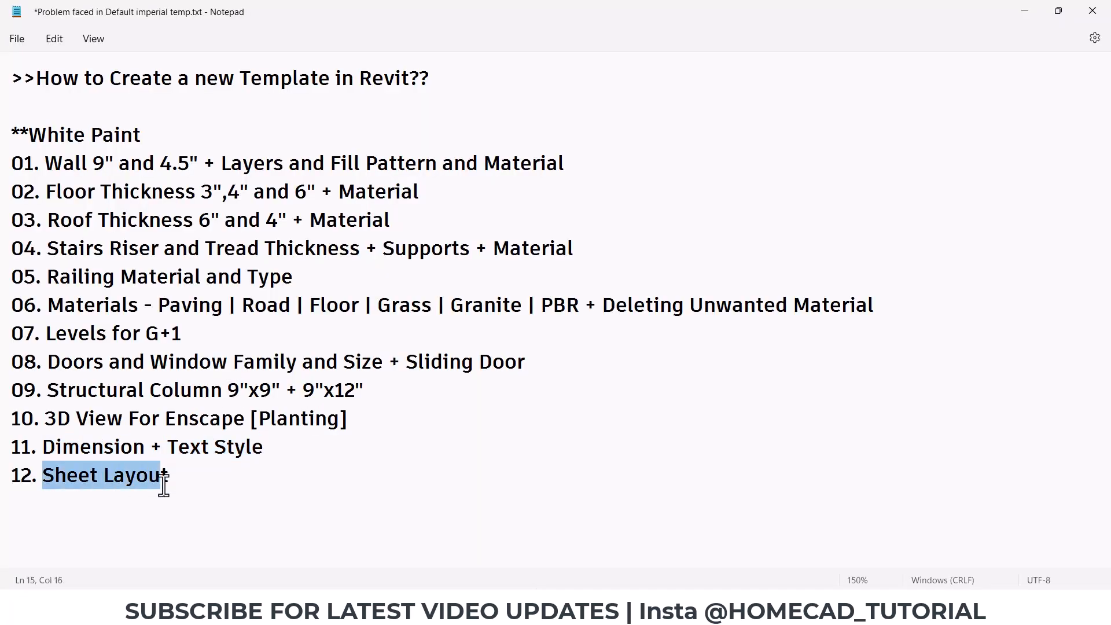
# Return to Revit and delete the tree, Home CAD note, wall and dimension from the Ground Level plan
pyautogui.click(1024, 11)
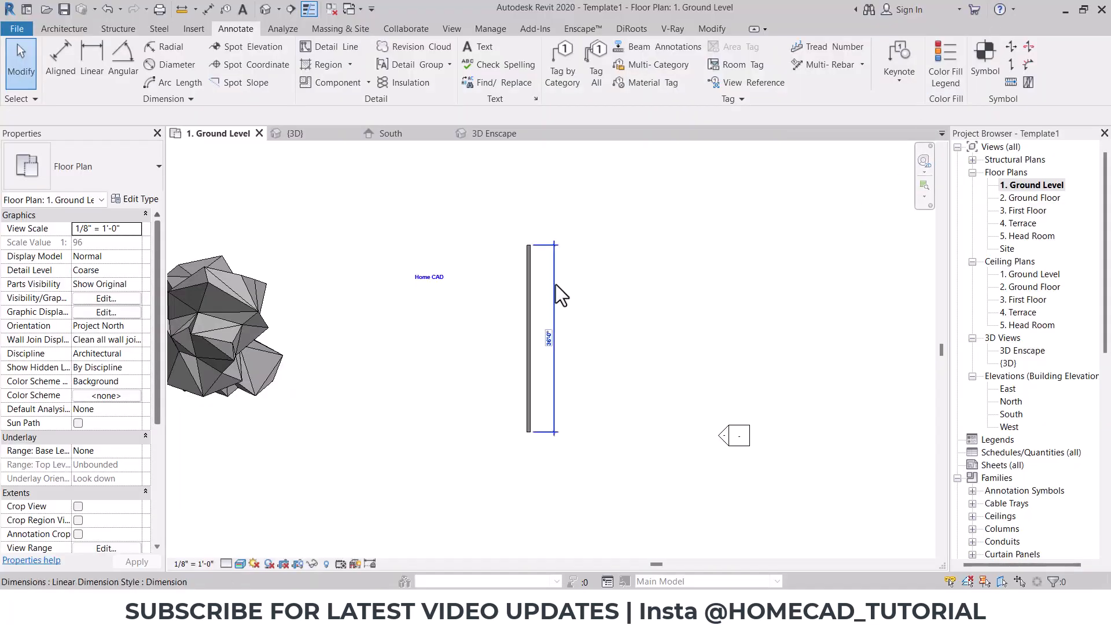
pyautogui.scroll(-3, 556, 283)
pyautogui.moveTo(582, 238); pyautogui.dragTo(273, 426)
pyautogui.press('Delete')
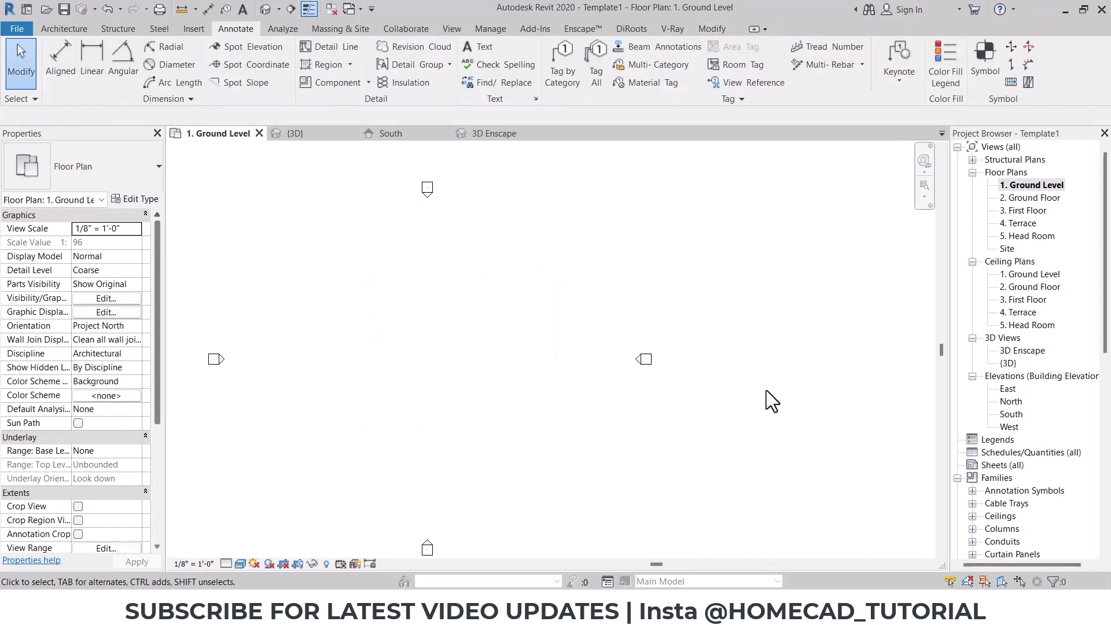
# Collapse the Families branch in the project browser and start a new sheet under Sheets
pyautogui.scroll(-3, 1037, 424)
pyautogui.click(957, 388)
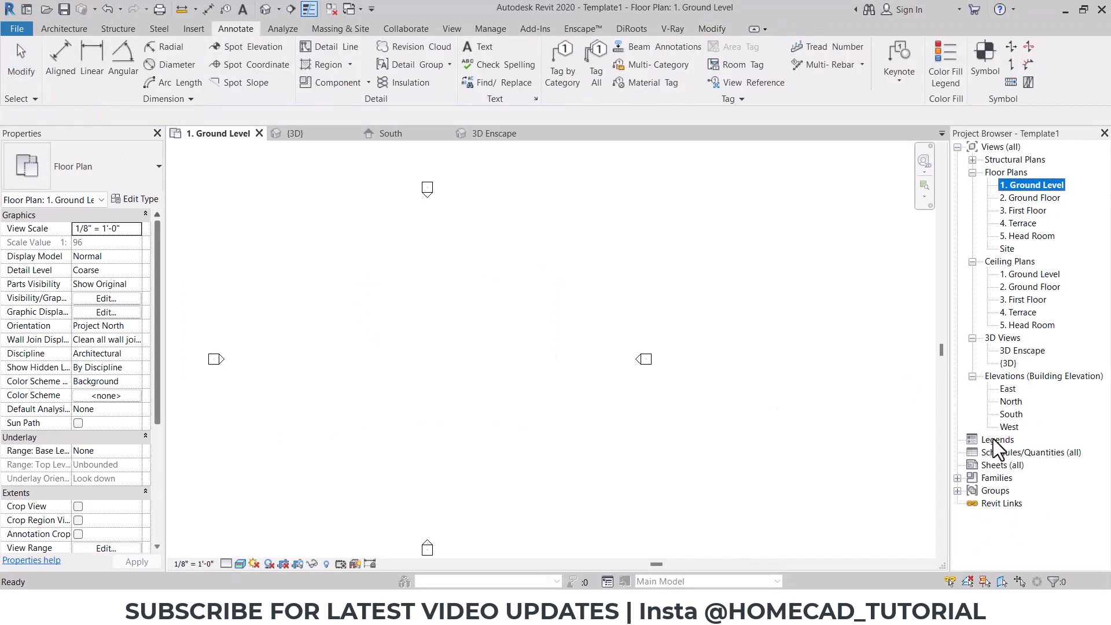
pyautogui.click(1002, 465)
pyautogui.rightClick(1002, 466)
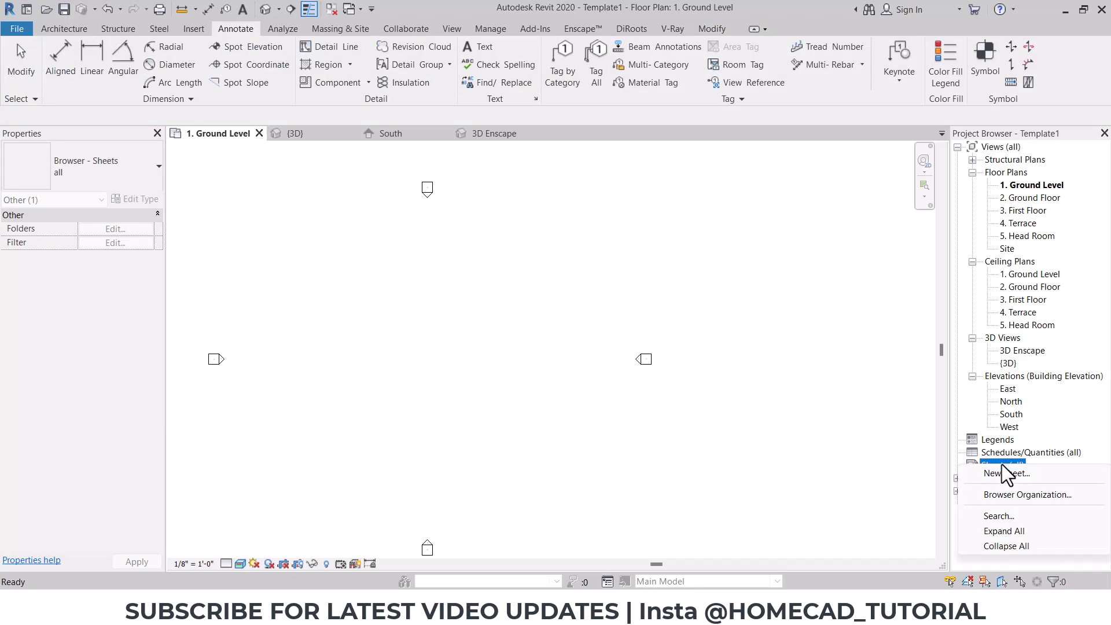
pyautogui.click(1006, 473)
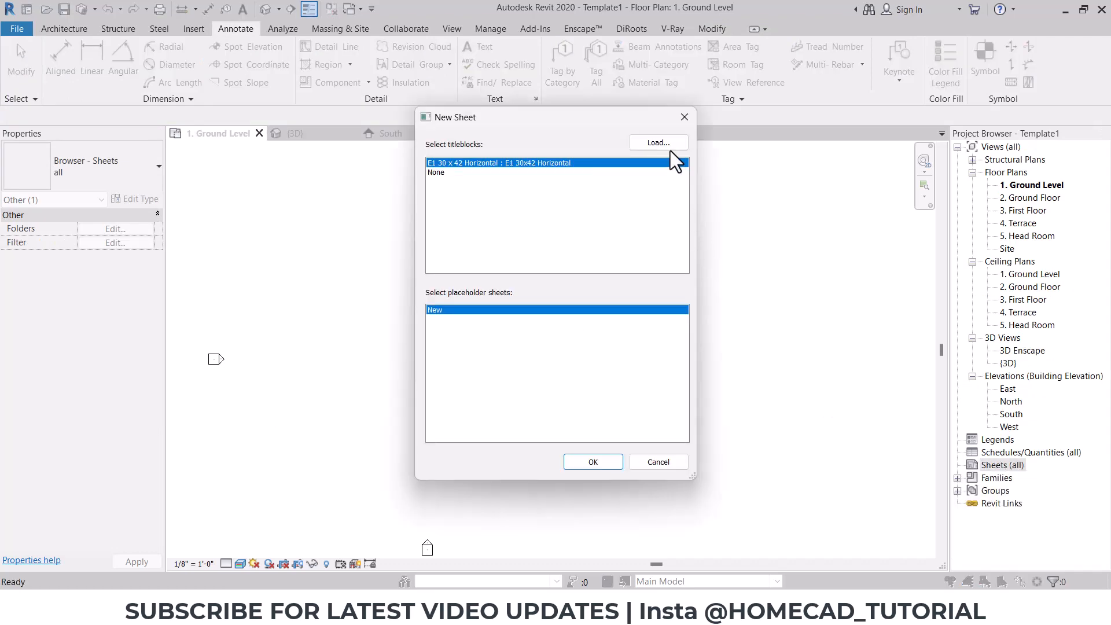
# Load the A3 metric title block from the US Metric Titleblocks library folder and create the new sheet
pyautogui.click(659, 143)
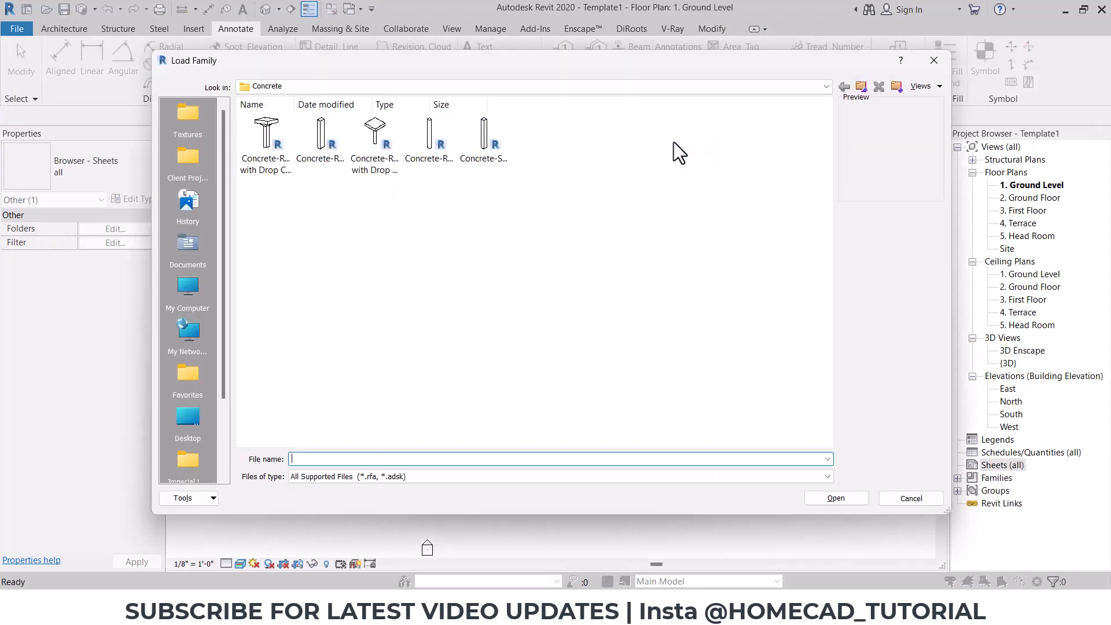
pyautogui.click(861, 85)
pyautogui.click(860, 86)
pyautogui.click(861, 86)
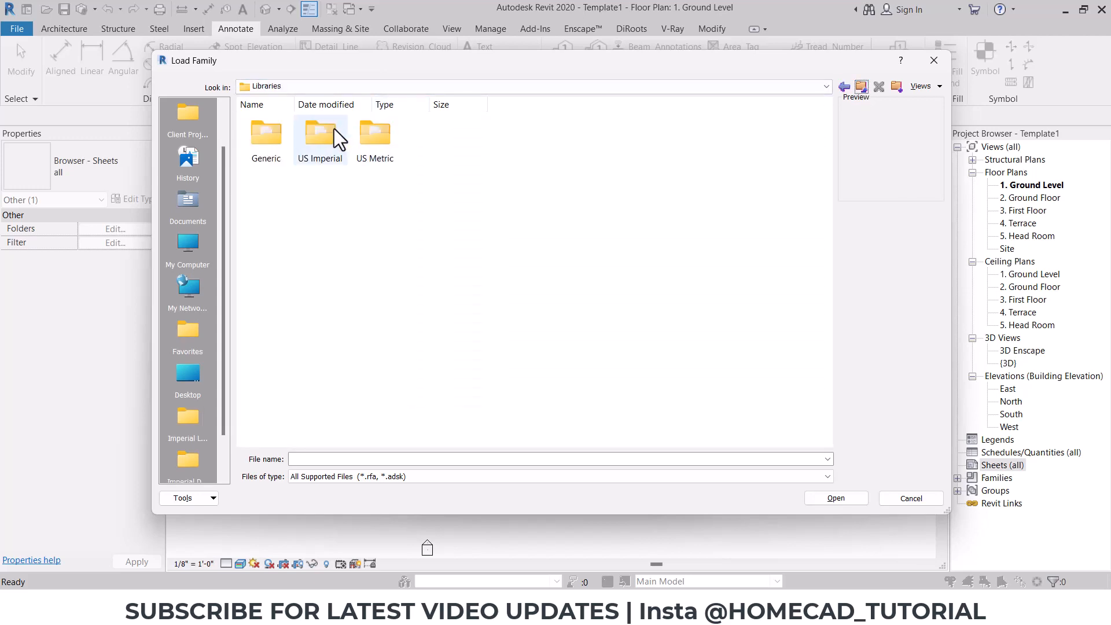
pyautogui.doubleClick(369, 130)
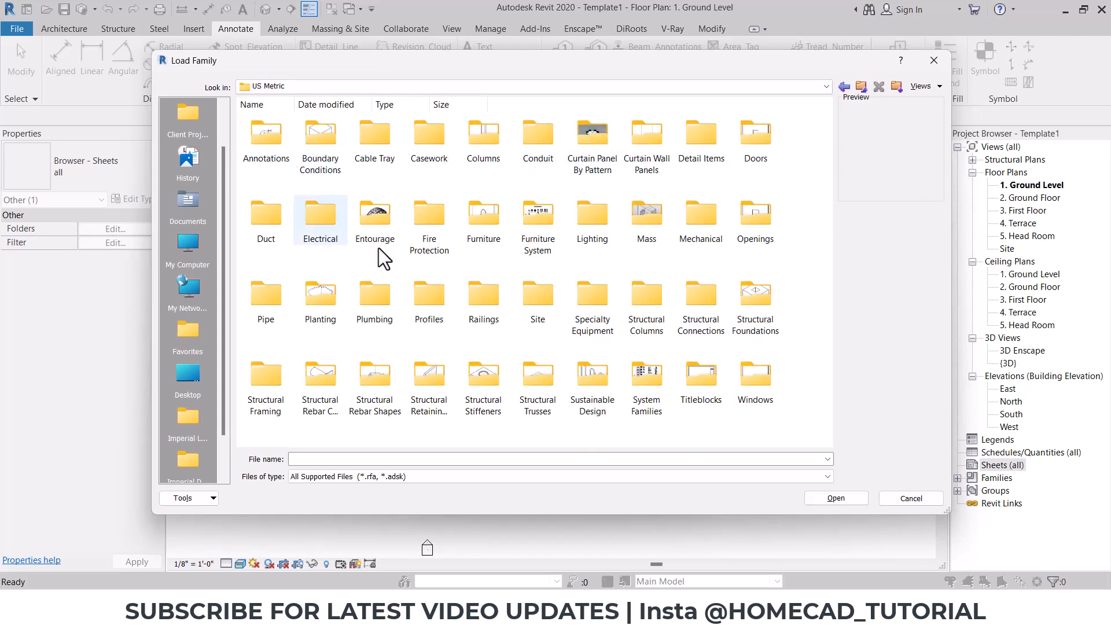
pyautogui.doubleClick(705, 391)
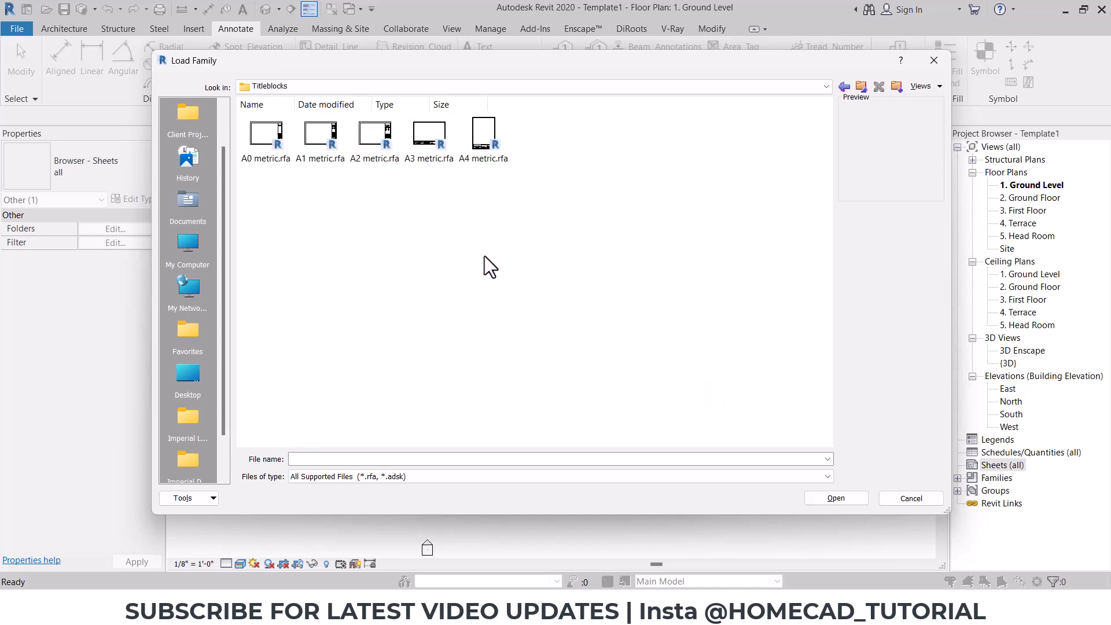
pyautogui.click(429, 139)
pyautogui.click(811, 496)
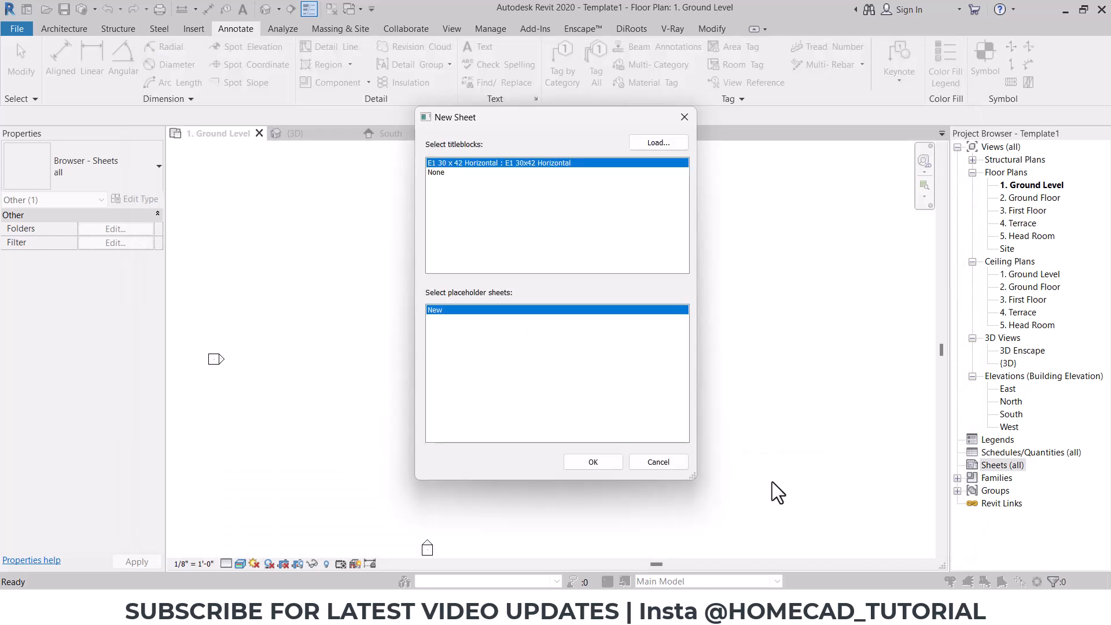
pyautogui.click(594, 462)
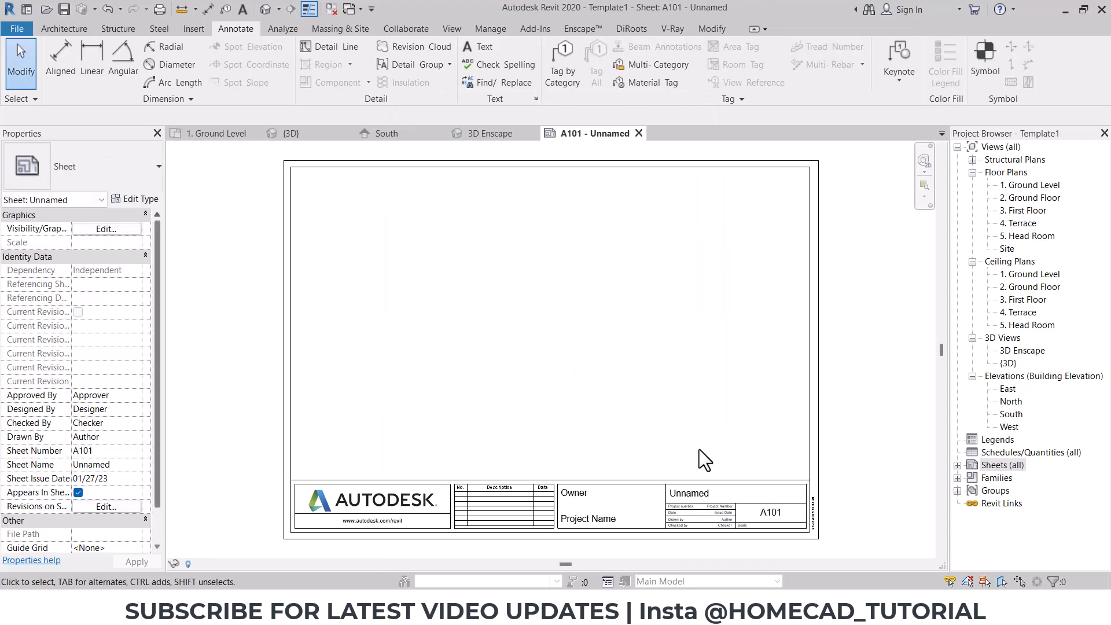
# Open the sheet's A3 metric title block family for editing
pyautogui.moveTo(519, 491); pyautogui.dragTo(558, 410, button='middle')
pyautogui.scroll(3, 542, 410)
pyautogui.click(540, 407)
pyautogui.click(584, 79)
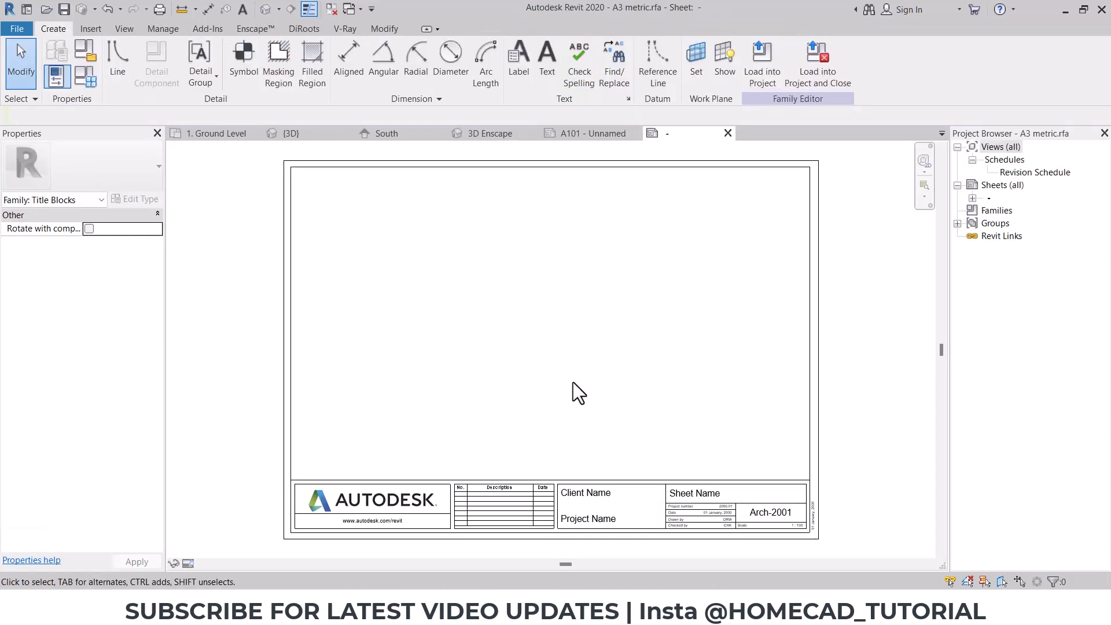
pyautogui.moveTo(499, 507)
pyautogui.mouseDown(button='middle')
pyautogui.moveTo(660, 338)
pyautogui.moveTo(499, 507)
pyautogui.mouseUp(button='middle')
pyautogui.scroll(2, 525, 393)
pyautogui.moveTo(381, 497); pyautogui.dragTo(601, 306, button='middle')
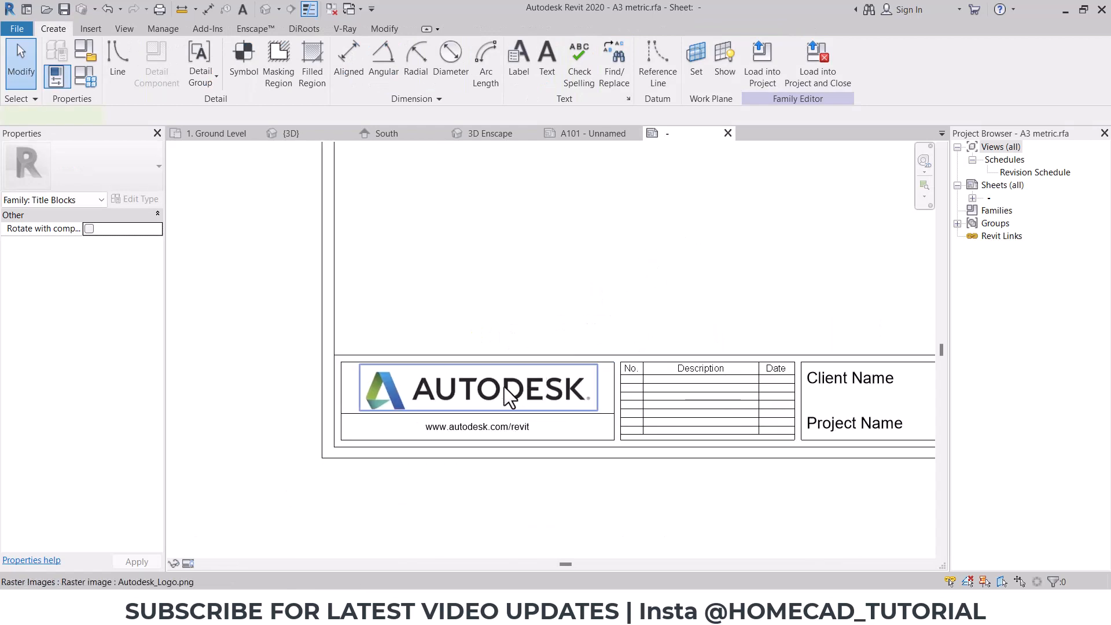